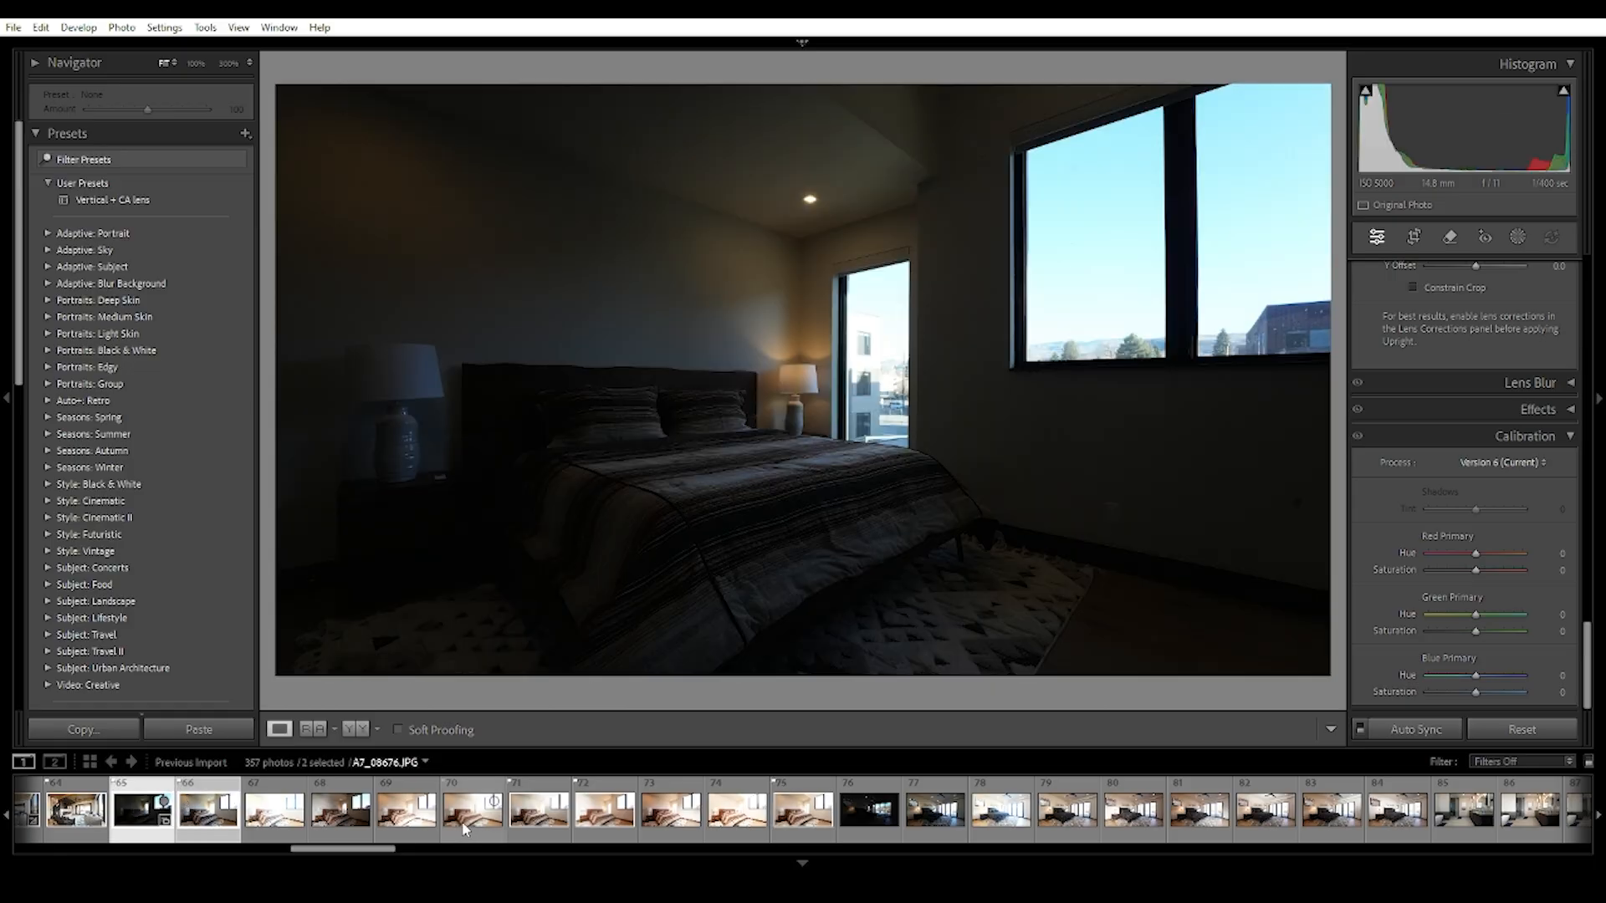
- Select the remaining bedroom exposures in the filmstrip and open all five selected photos as layers in Photoshop
ctrl+click(535, 822)
ctrl+click(625, 821)
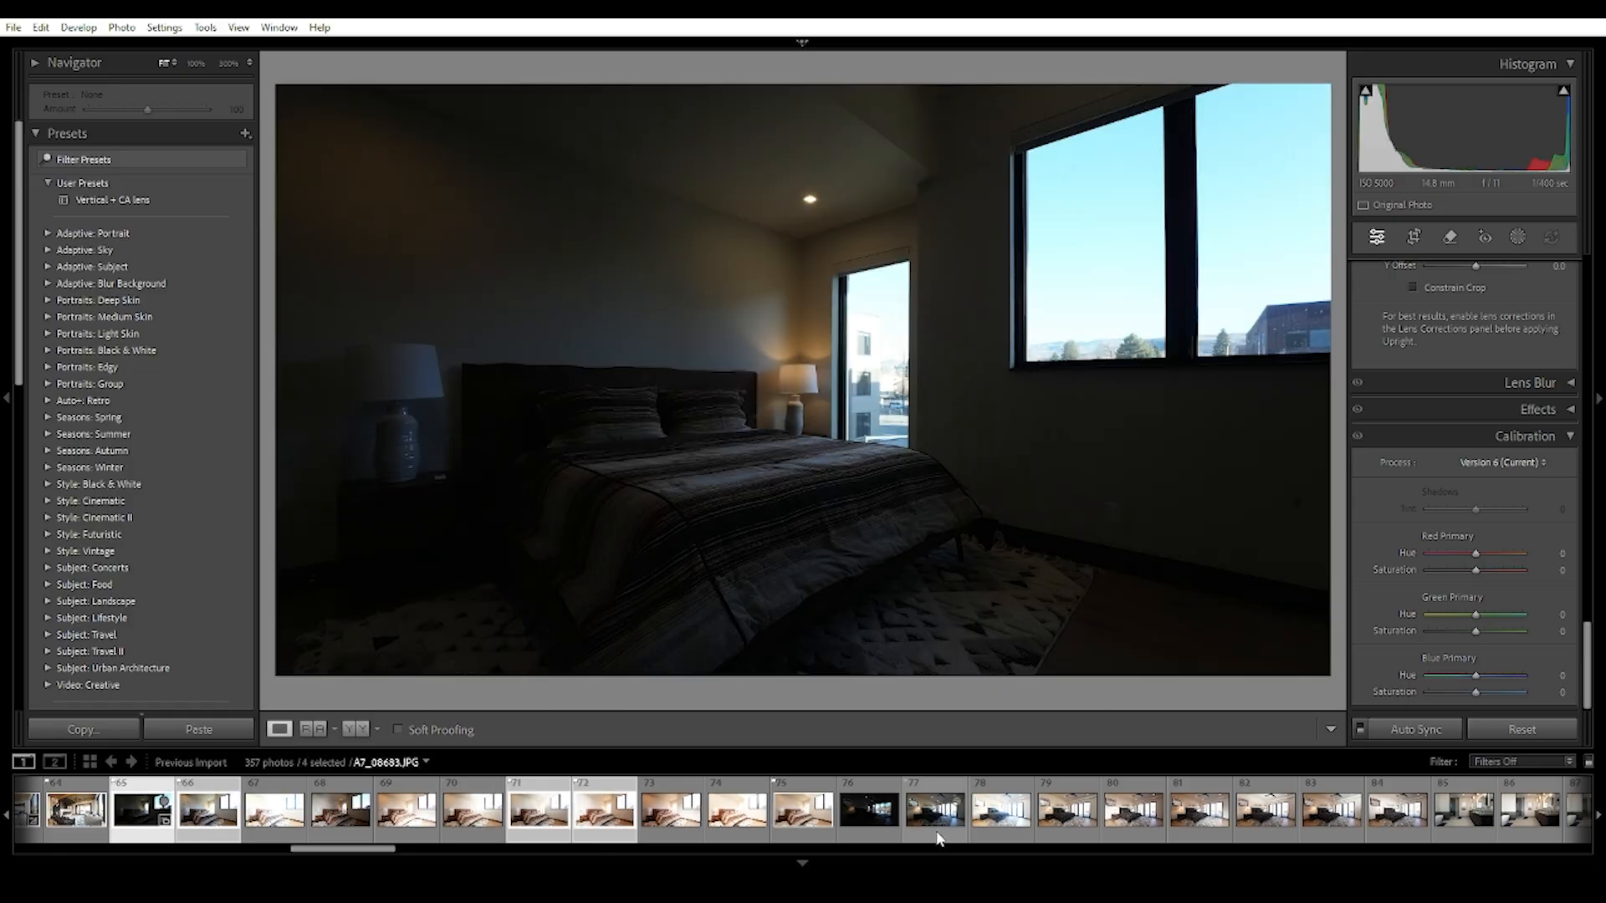
ctrl+click(808, 824)
right_click(801, 828)
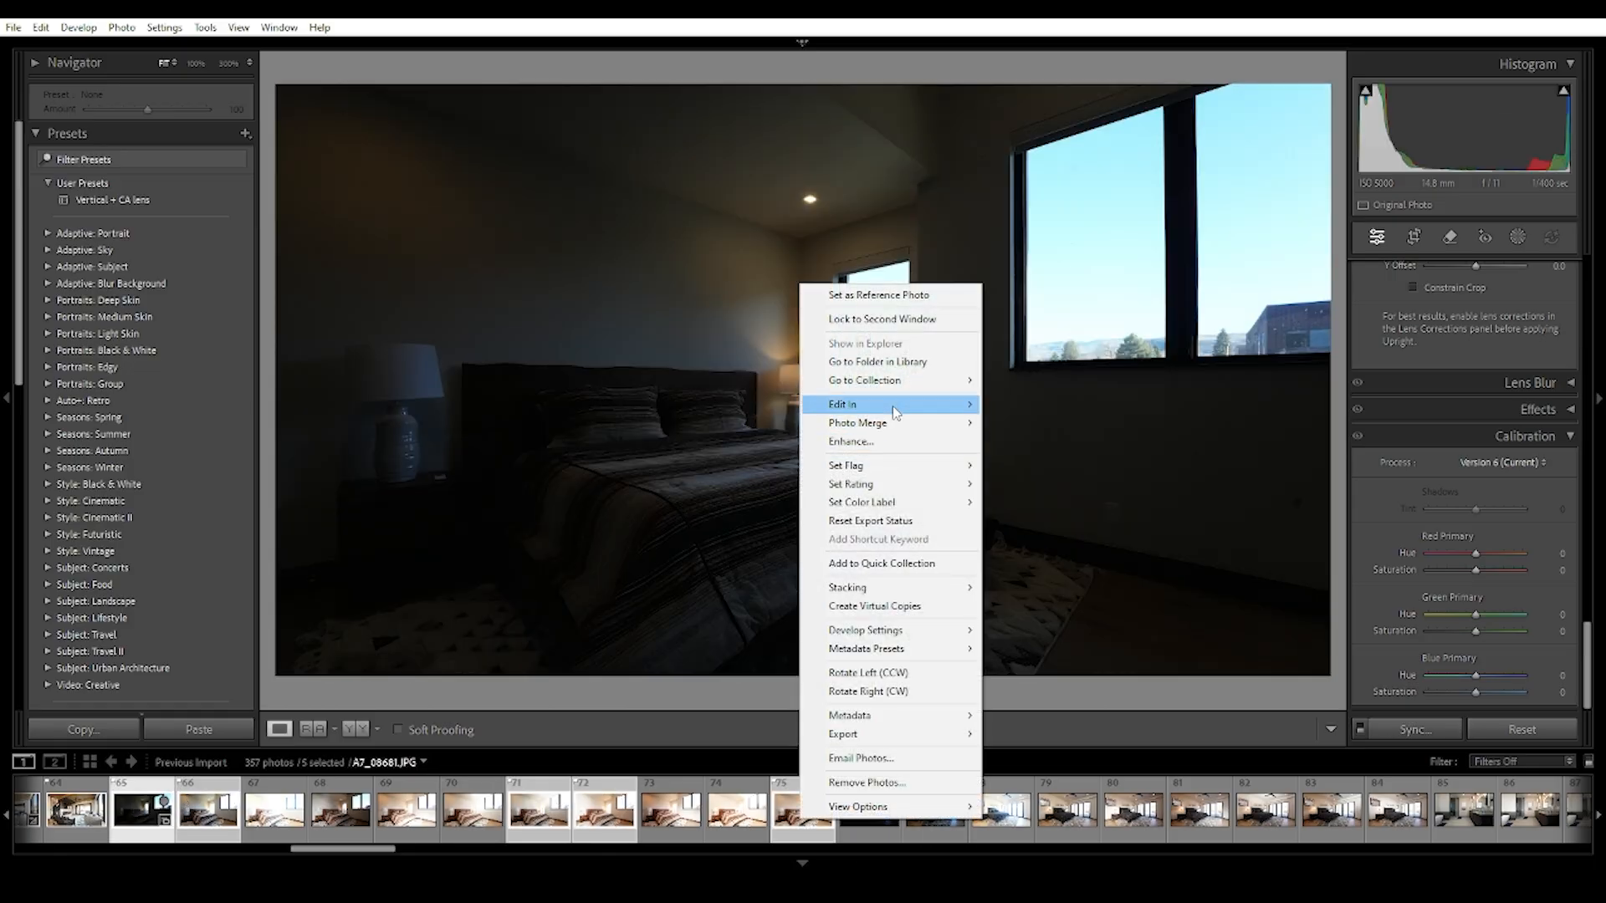
mouse_move(895, 412)
click(1087, 531)
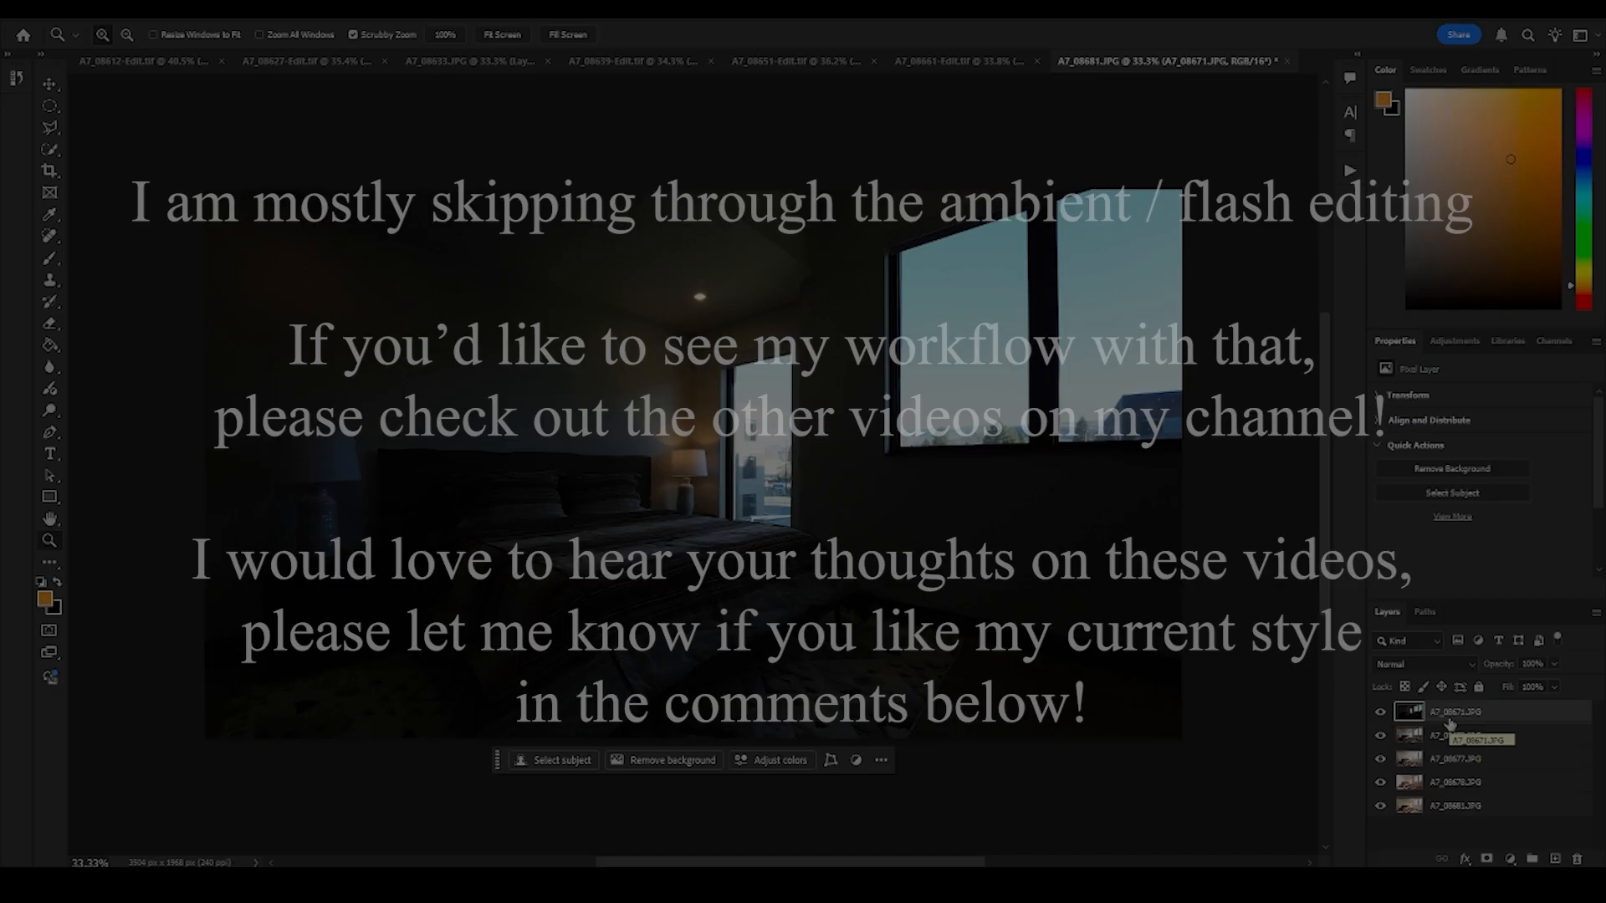
- Stack A7_08677.JPG and A7_08678.JPG above the other exposures and blend them into the walls and ceiling with painted layer masks
drag(1449, 724, 1427, 757)
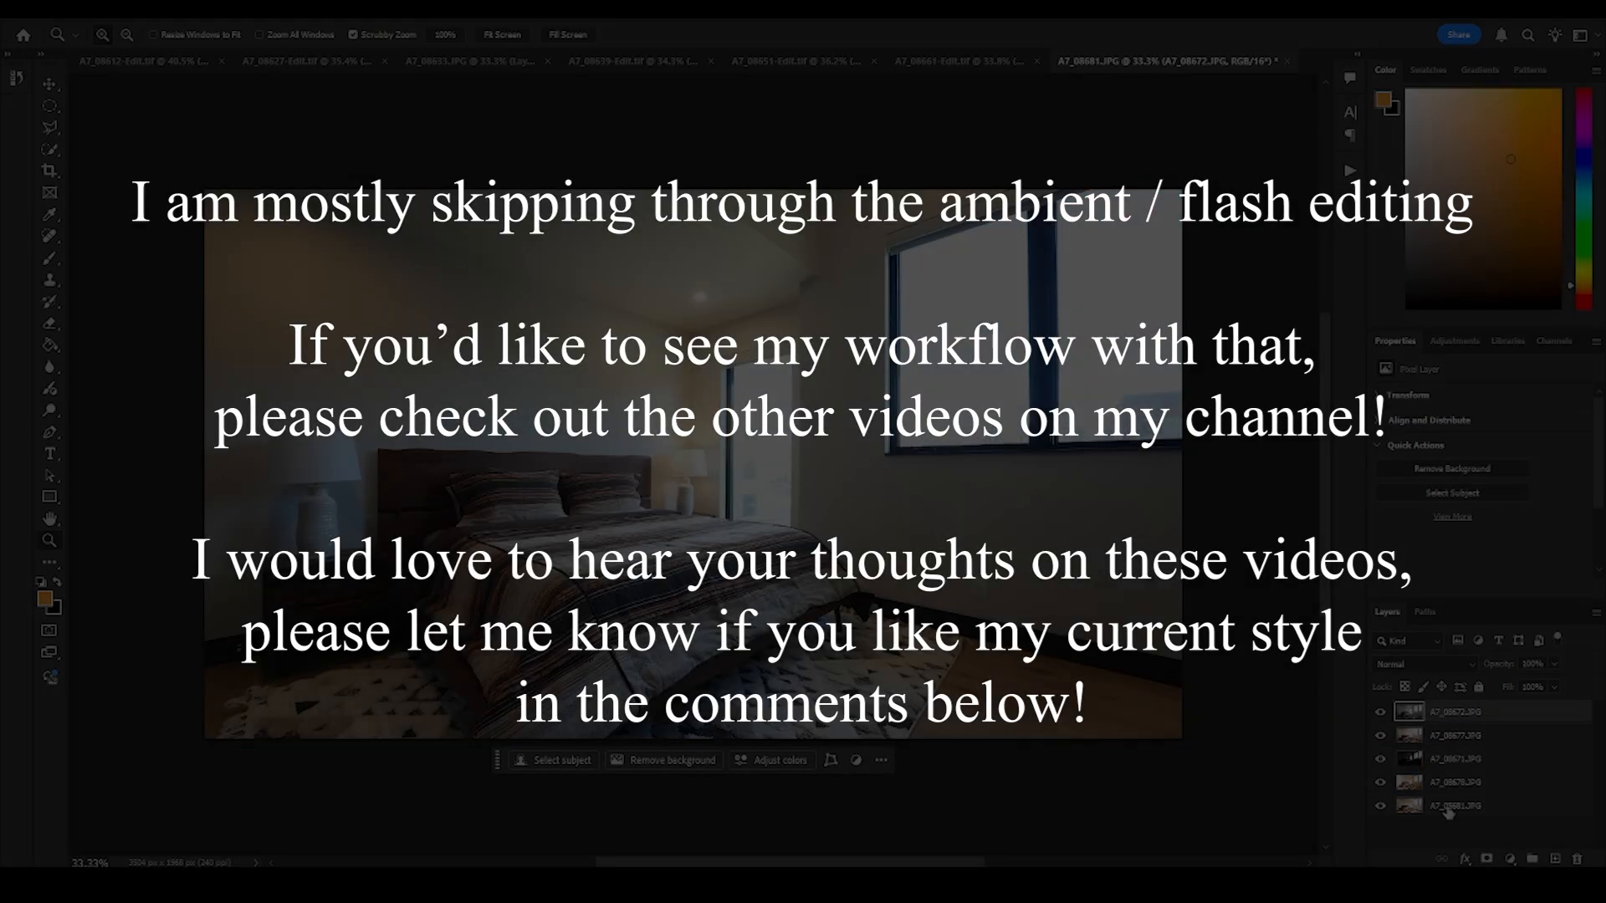
drag(1448, 811, 1451, 717)
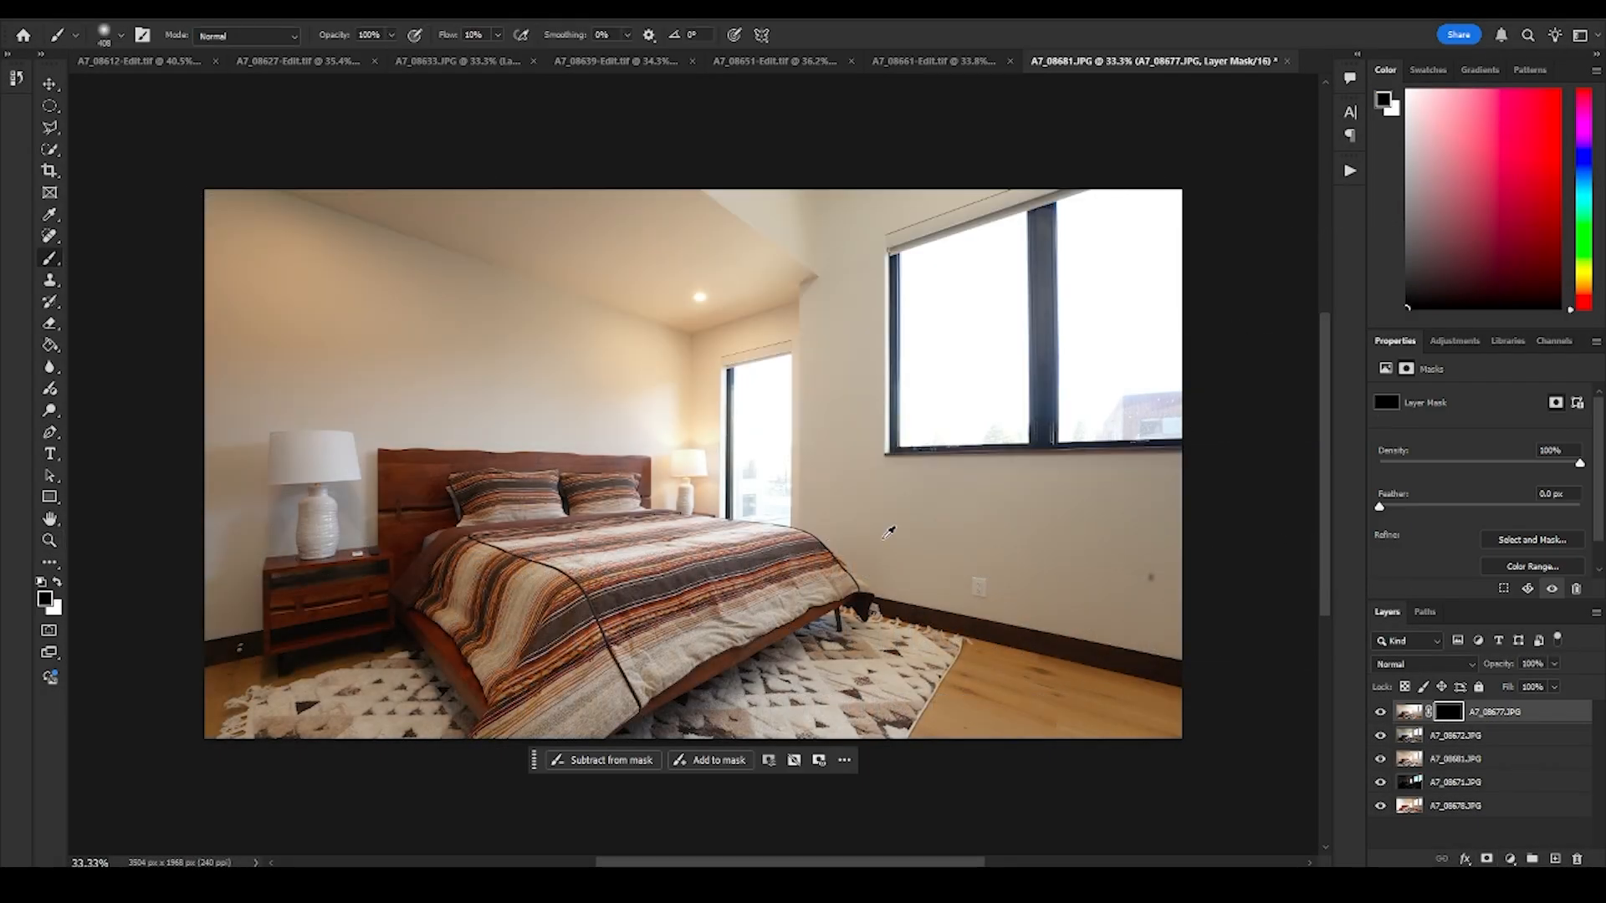
drag(885, 540, 970, 538)
key(x)
mouse_move(962, 493)
mouse_down()
mouse_move(817, 258)
mouse_move(859, 283)
mouse_up()
key(x)
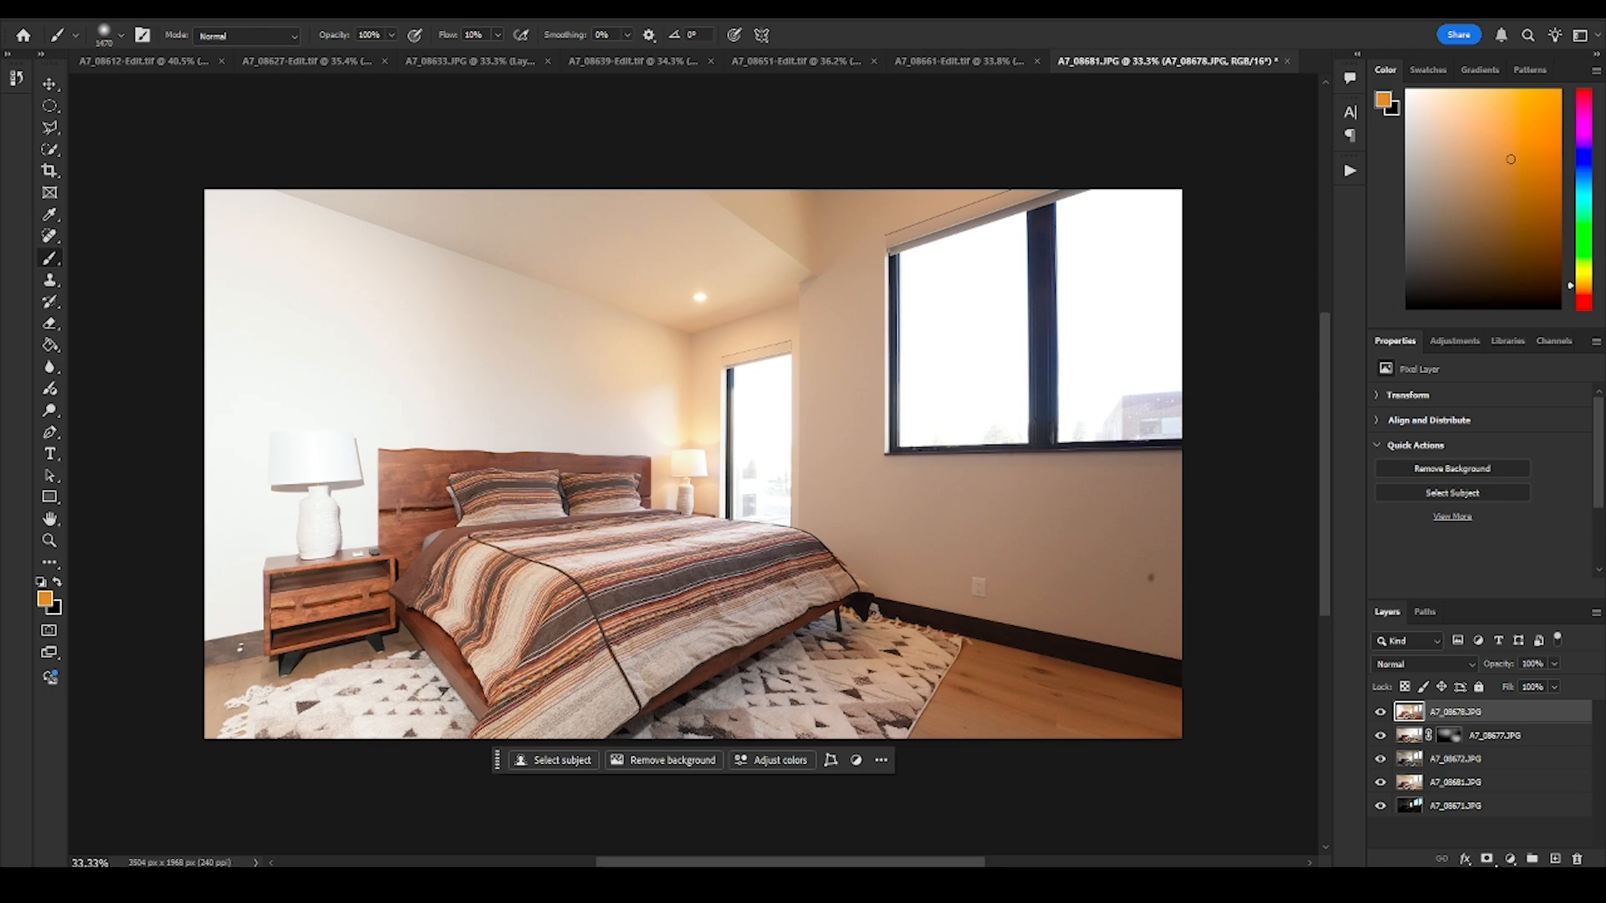
alt+click(1486, 859)
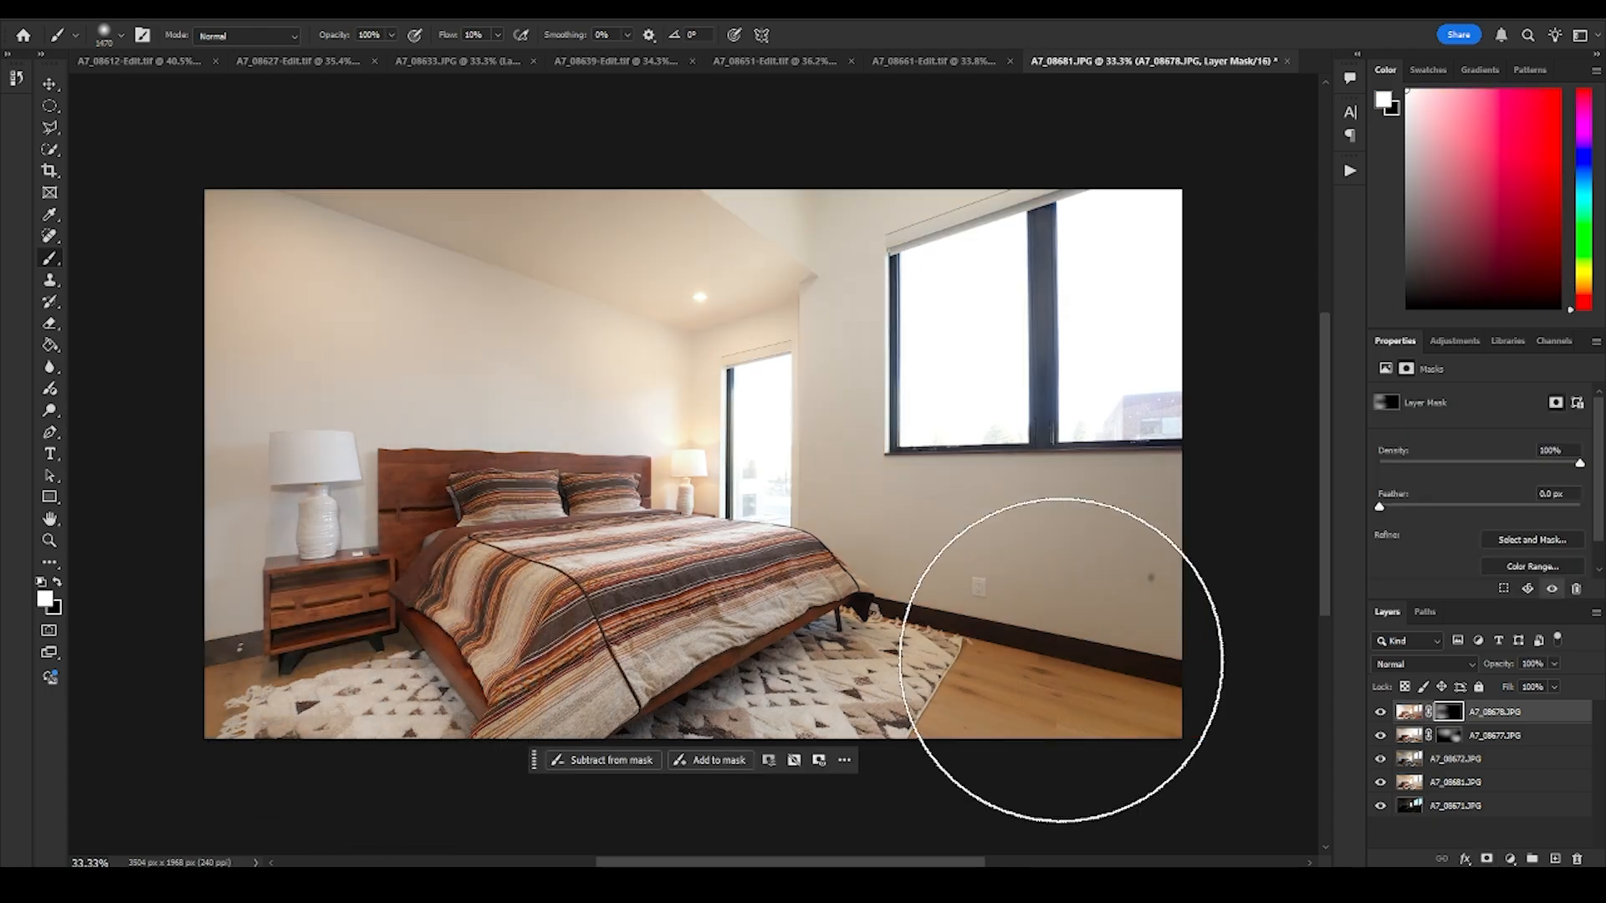
drag(1459, 786, 1471, 706)
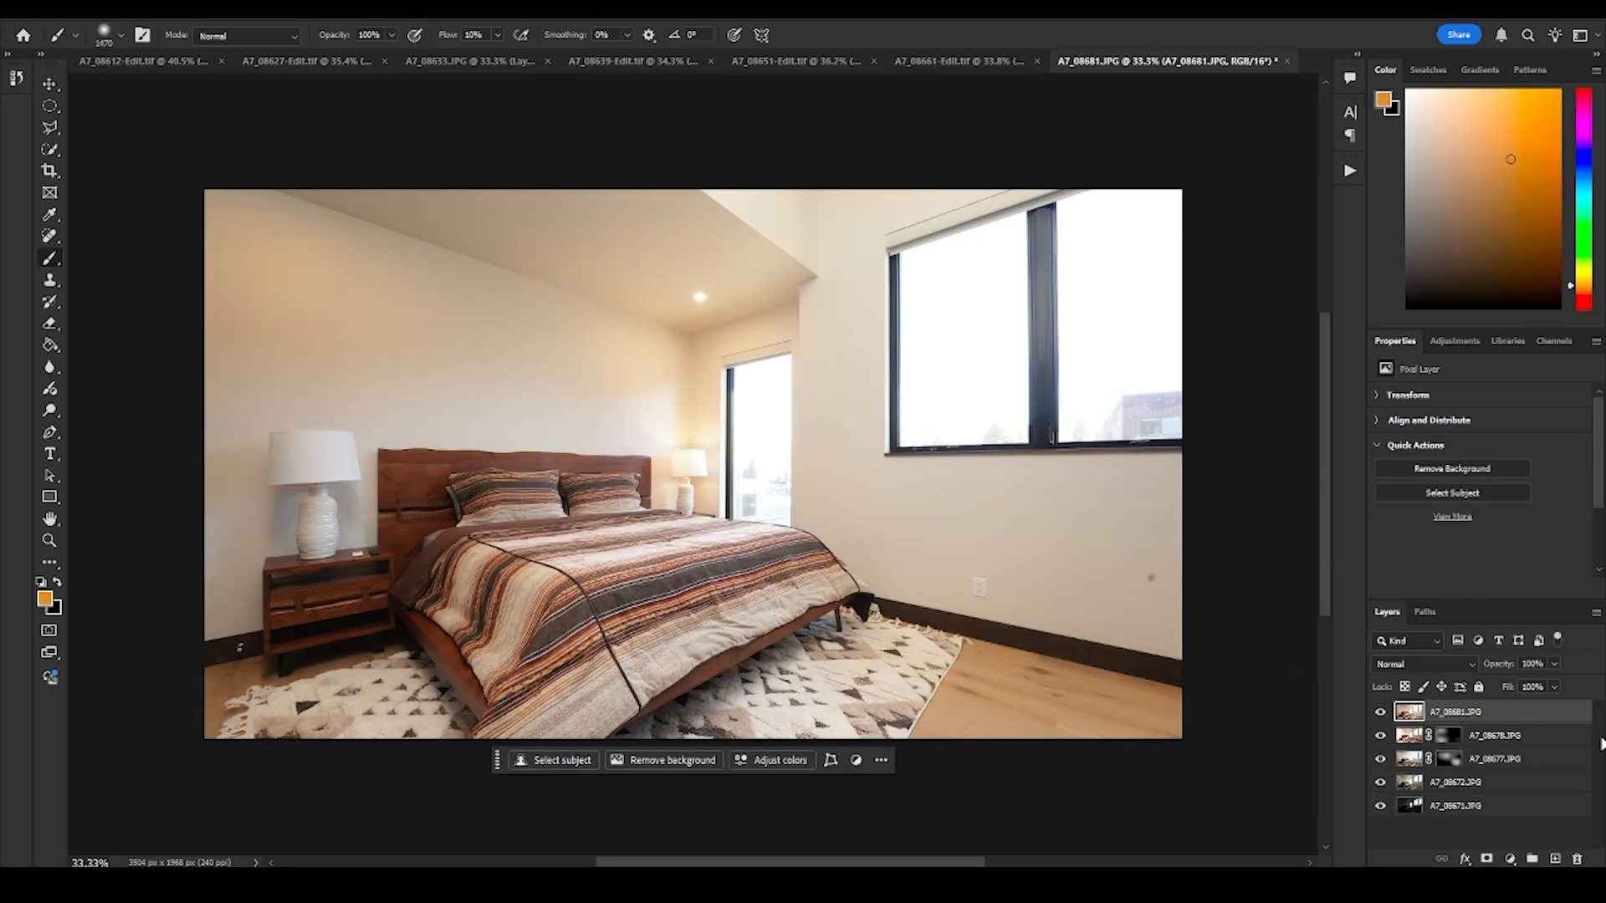
key(ctrl+i)
key(ctrl+z)
key(ctrl+i)
key(ctrl+z)
key(ctrl+z)
key(ctrl+z)
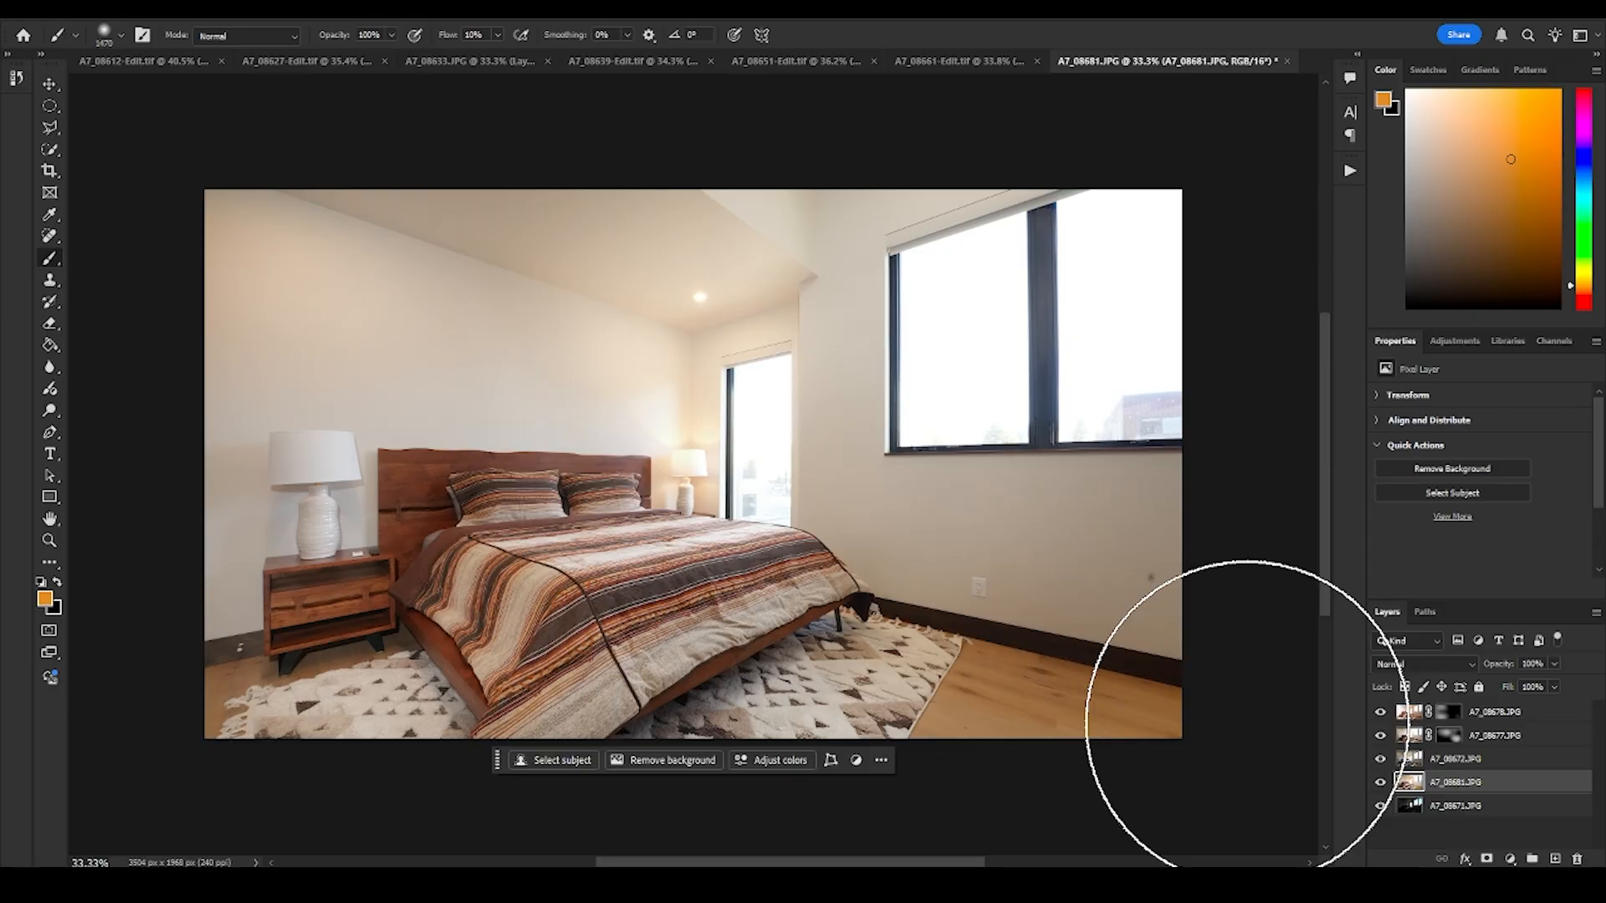
- Move the dark exposure A7_08671.JPG to the top and give it a black layer mask that reveals only the window views
drag(1451, 808, 1414, 705)
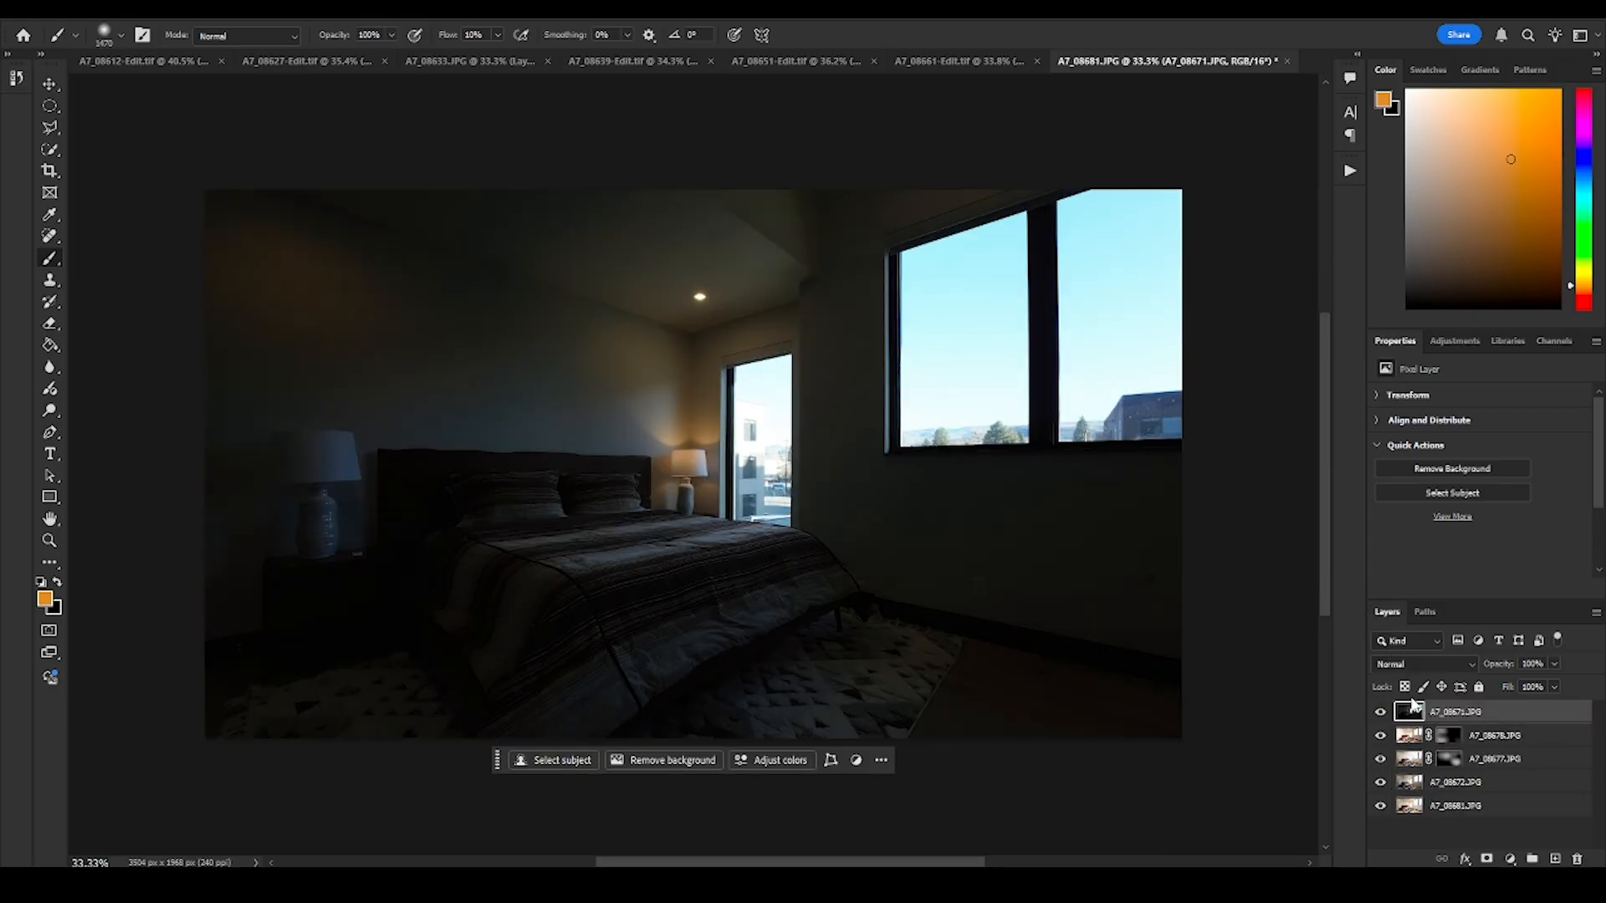
click(1486, 859)
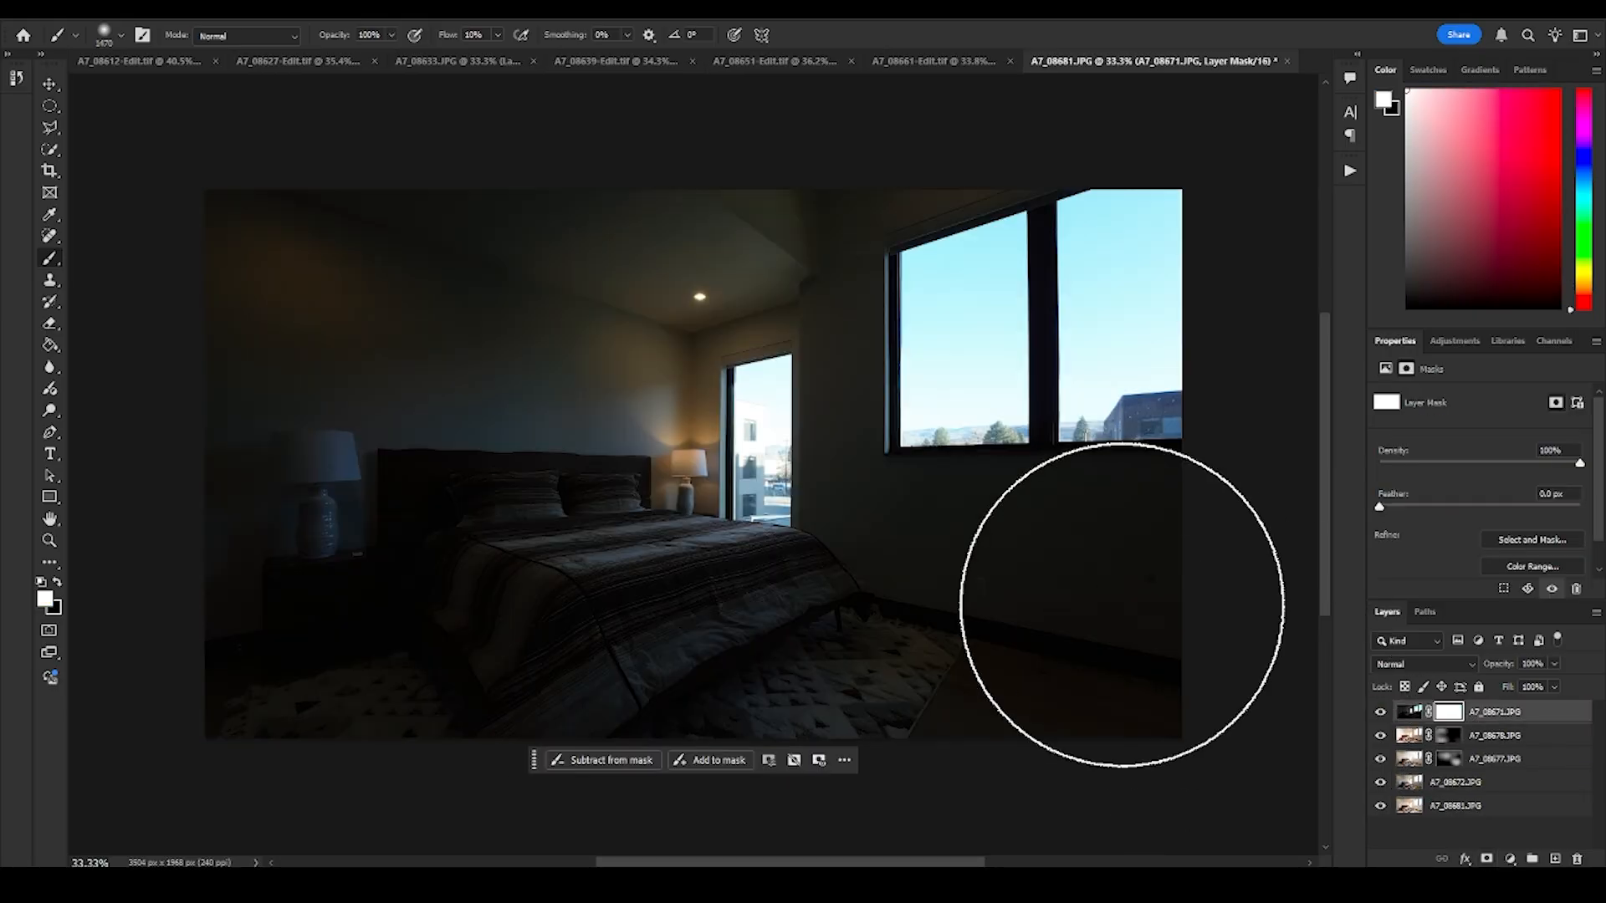
key(ctrl+i)
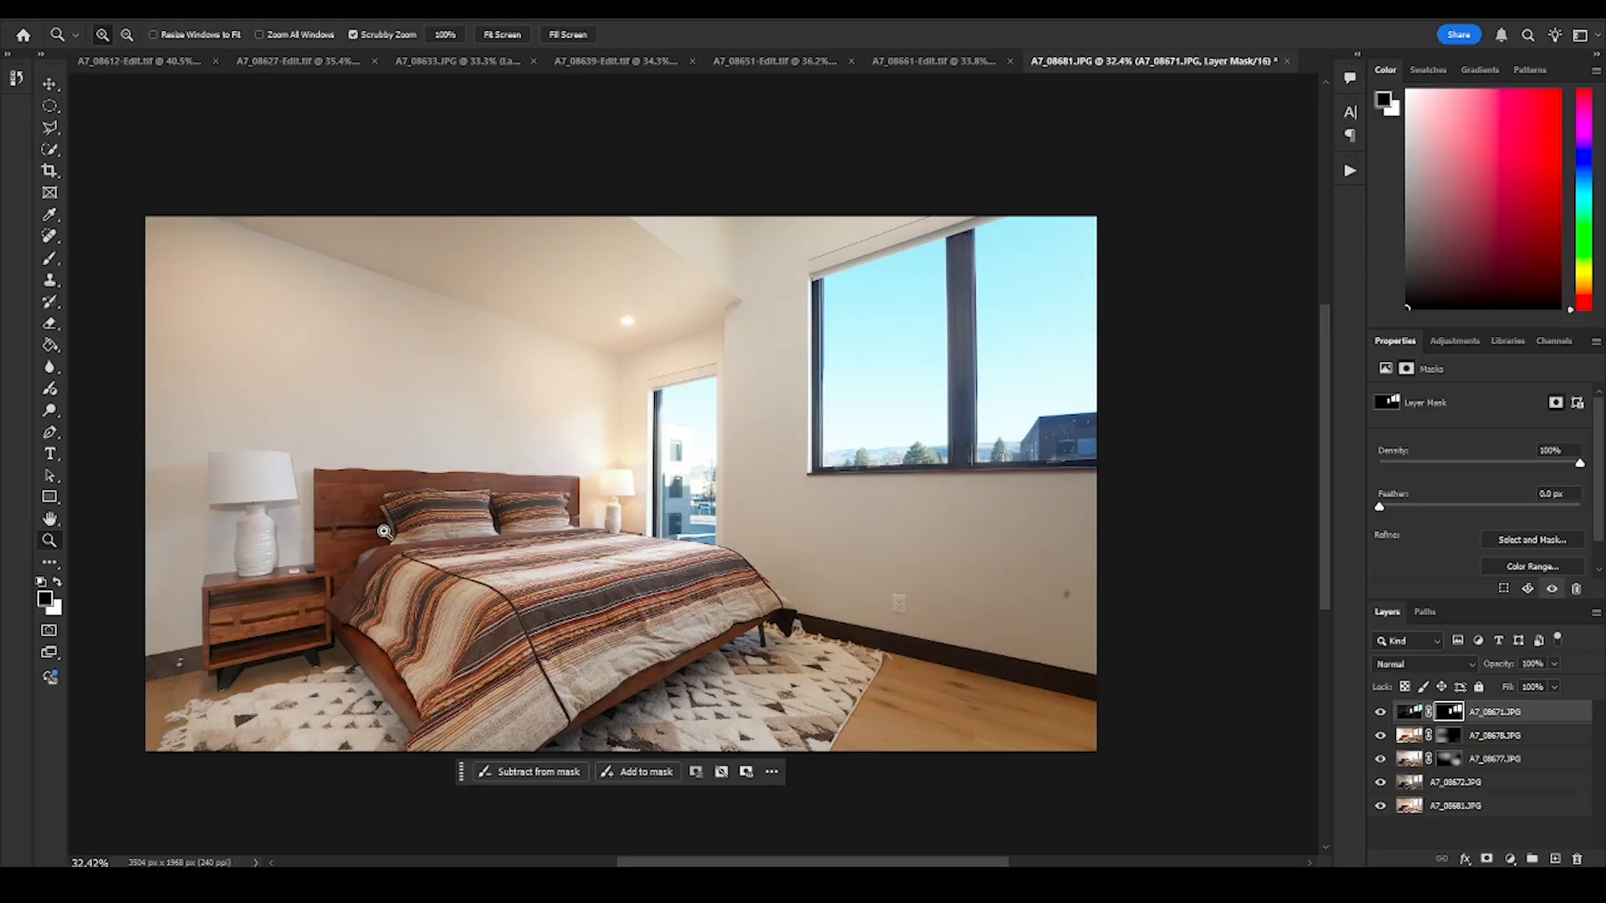
- Put all five exposure layers into a new group with the default name and Pass Through mode
drag(349, 520, 686, 563)
drag(661, 493, 573, 501)
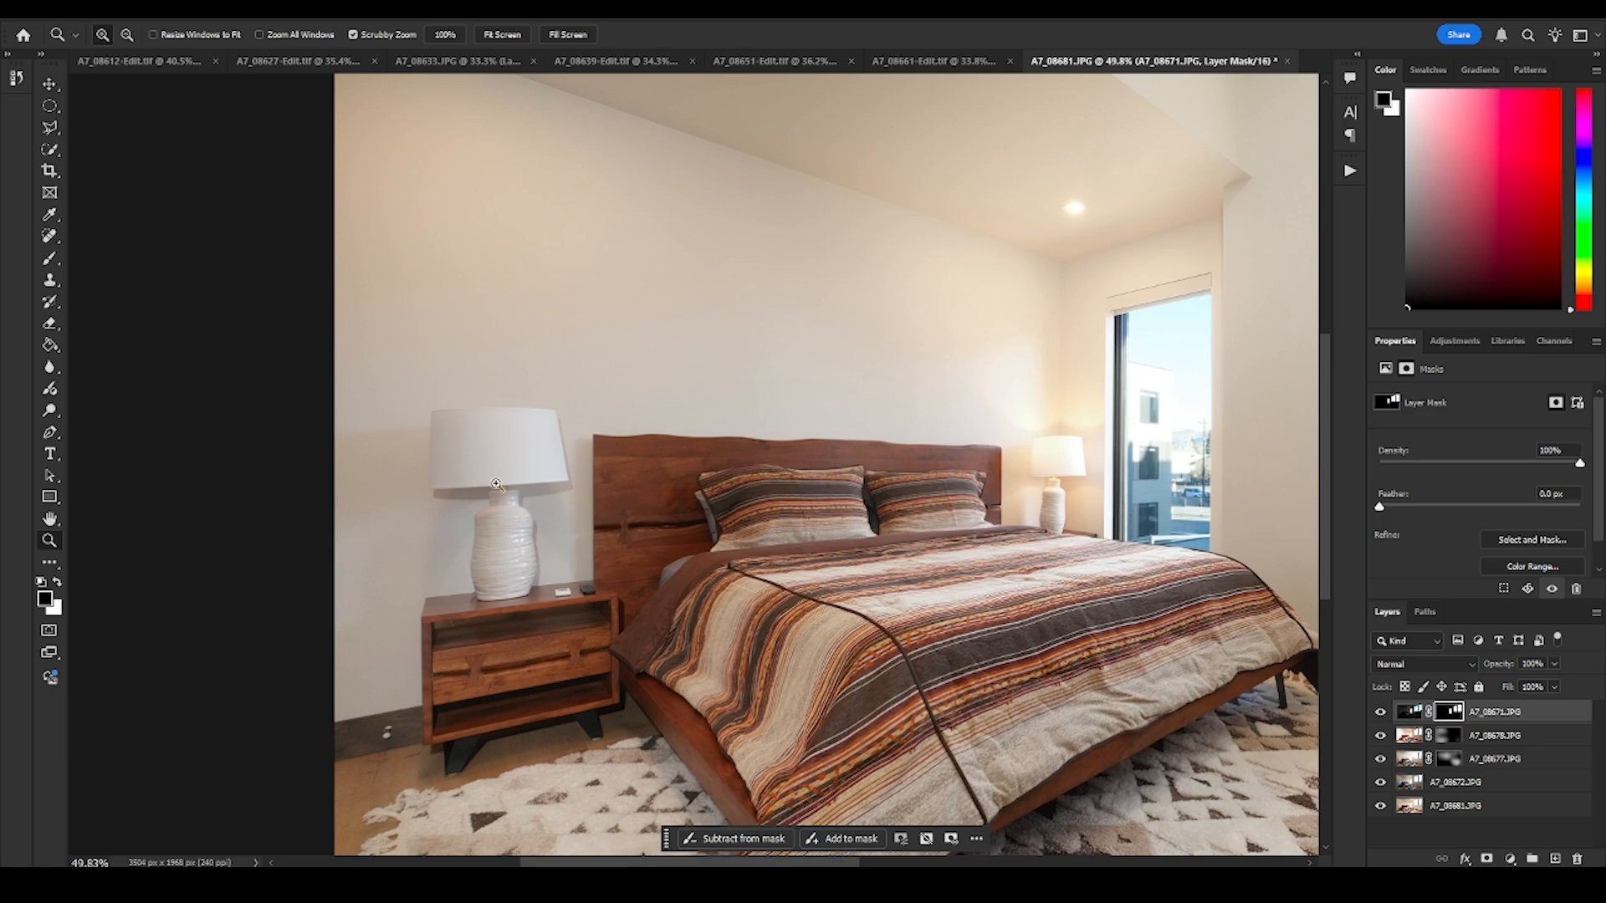
mouse_move(644, 412)
mouse_down()
mouse_move(568, 425)
mouse_move(633, 437)
mouse_up()
drag(950, 439, 983, 547)
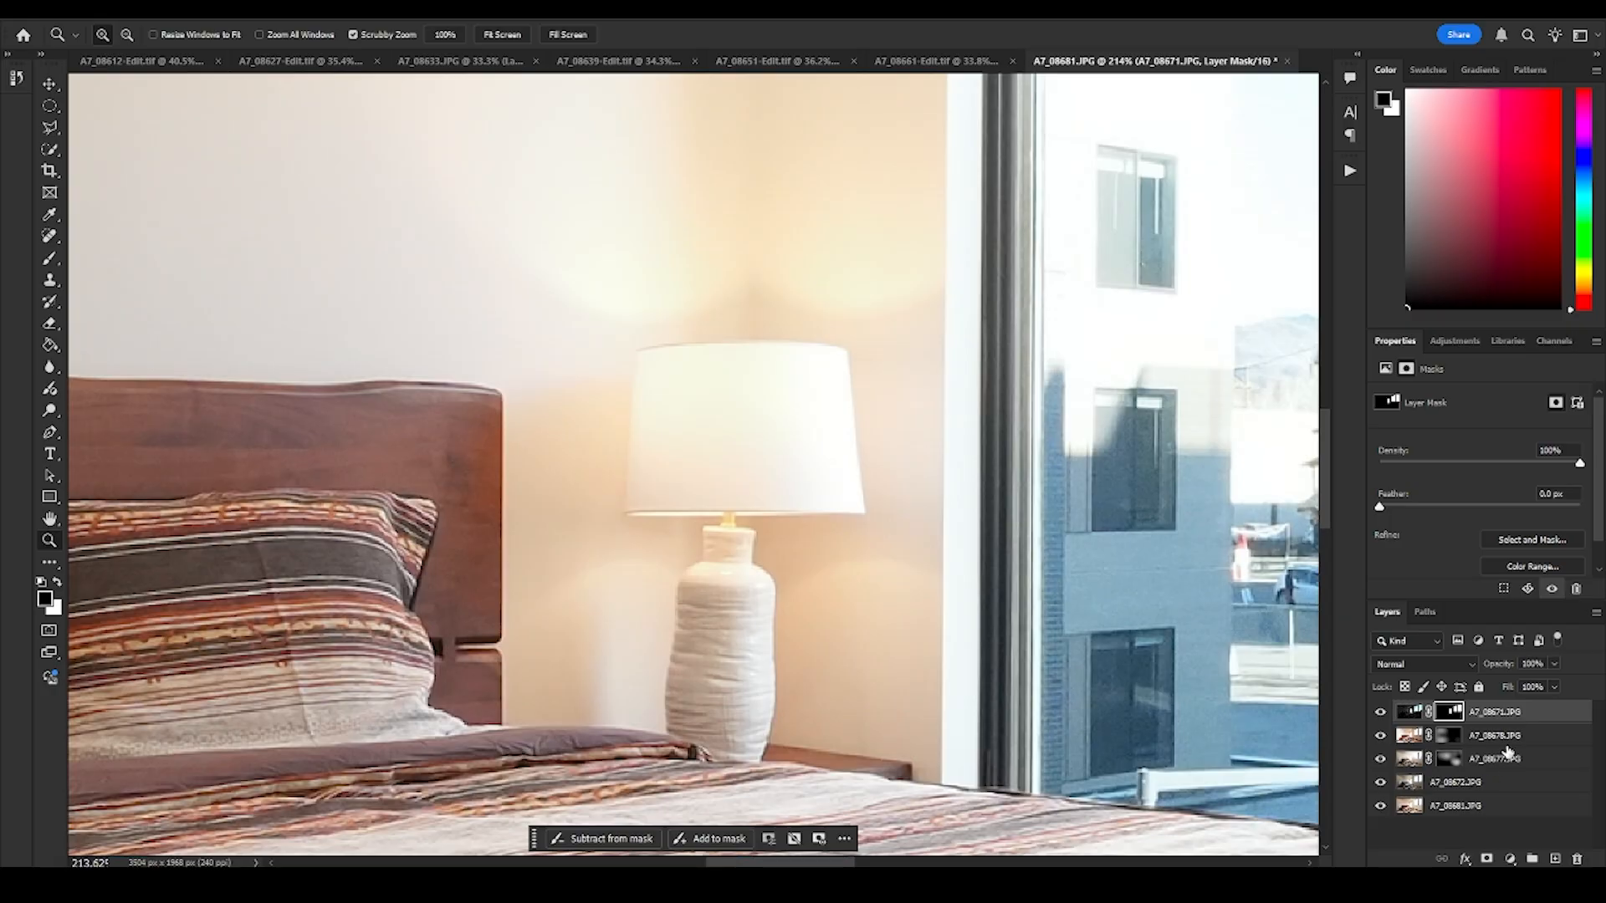
click(1505, 802)
shift+click(1503, 721)
right_click(1497, 724)
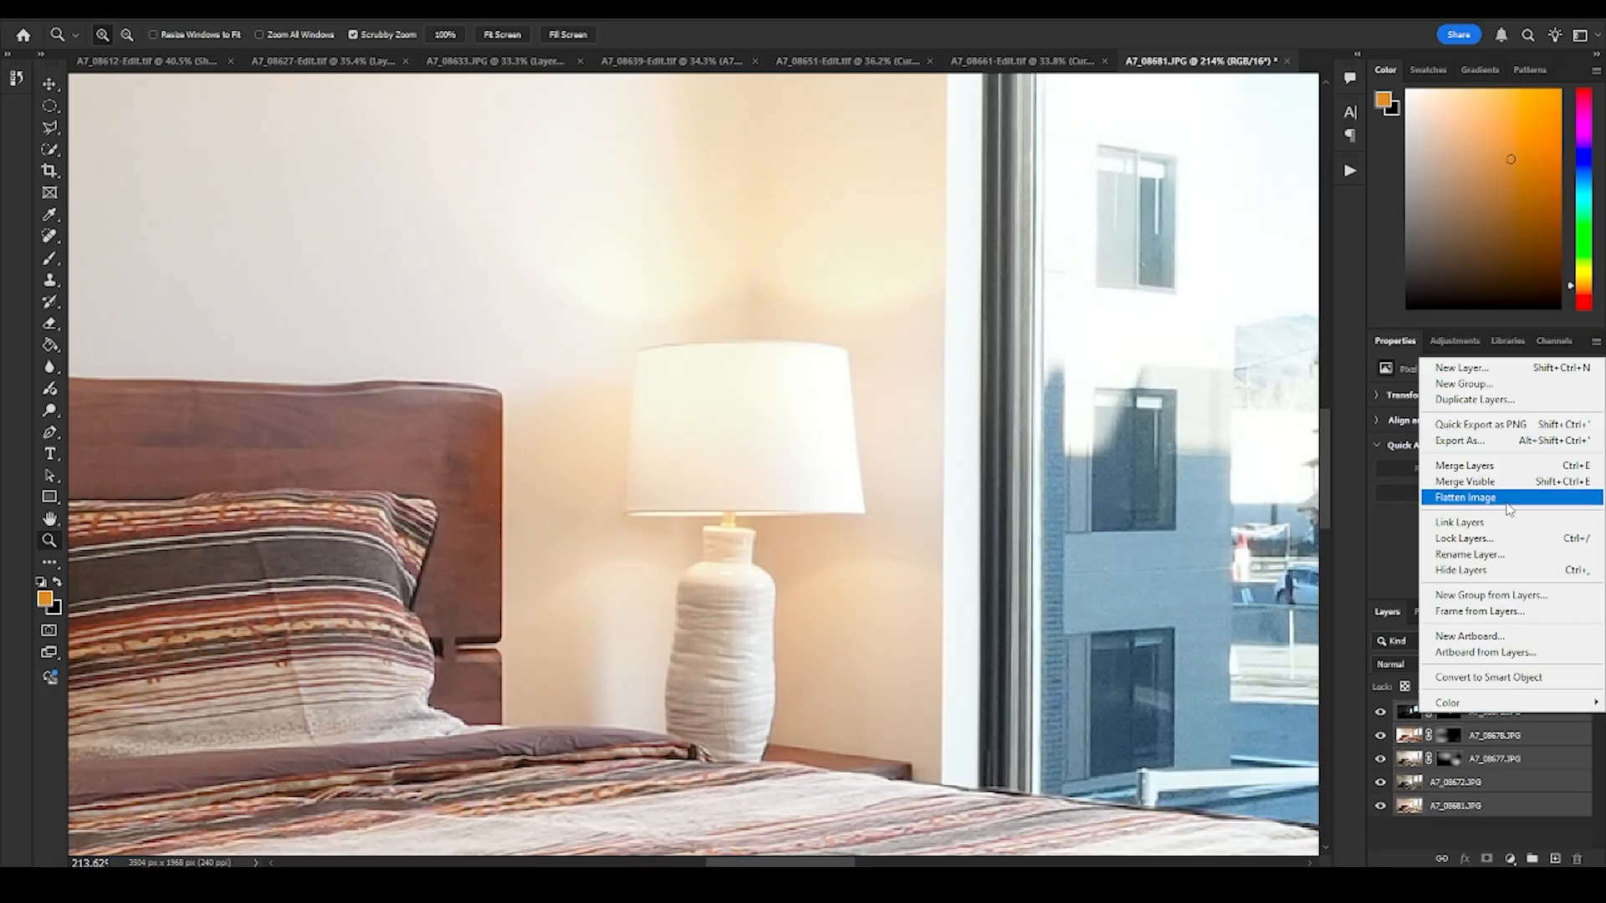
click(1490, 595)
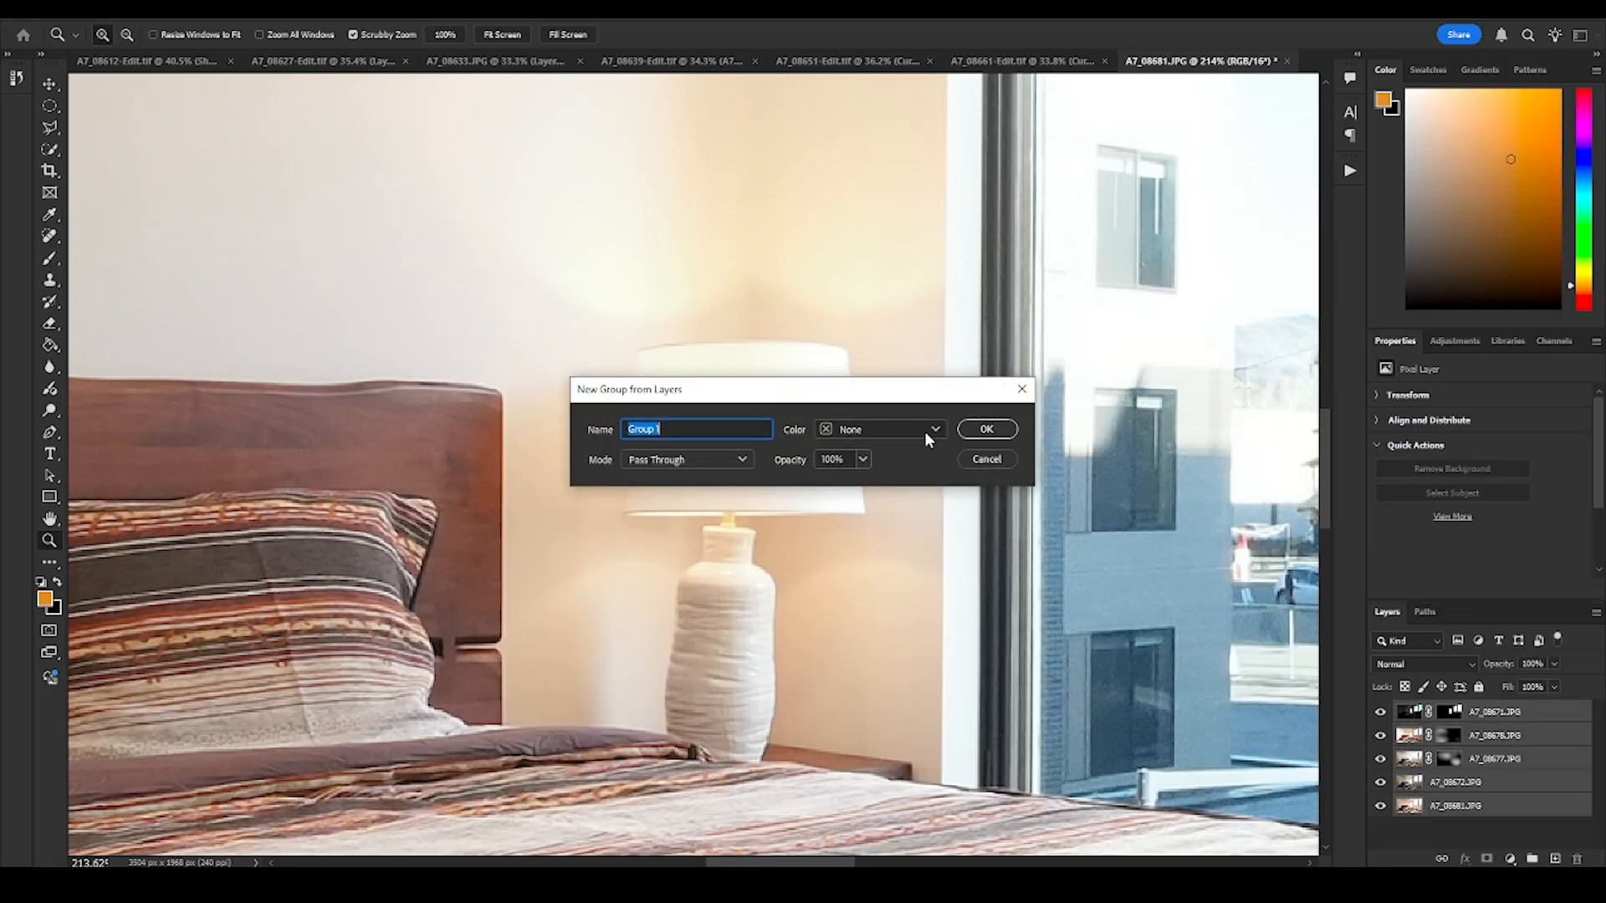
click(986, 429)
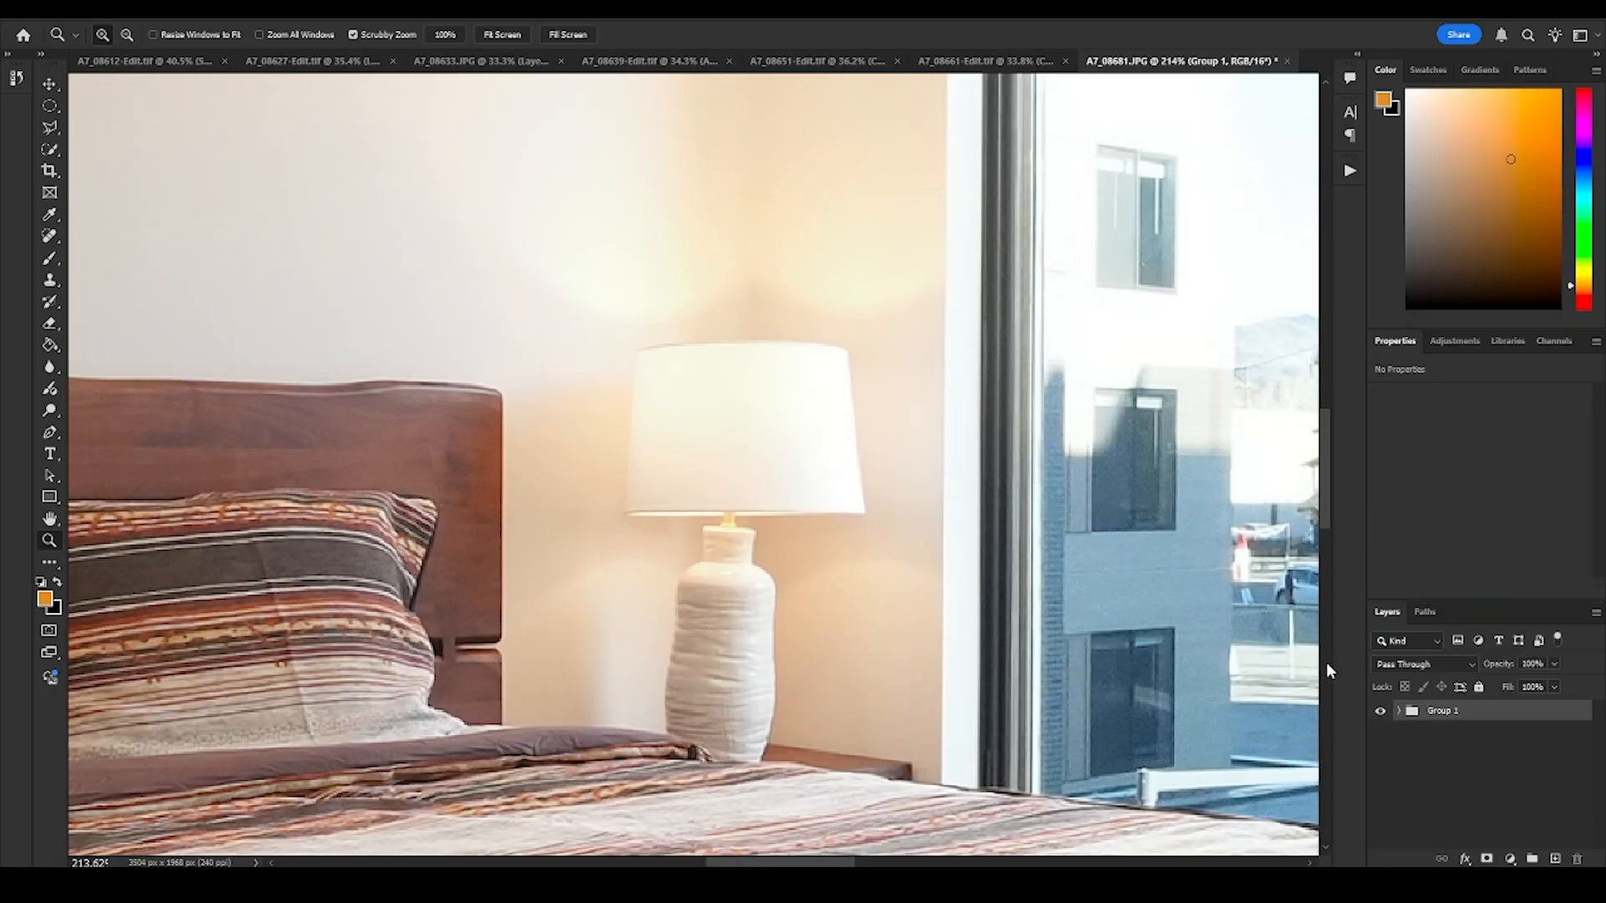
- Duplicate Group 1, hide the original group and merge the copy into a single layer
right_click(1445, 721)
key(d)
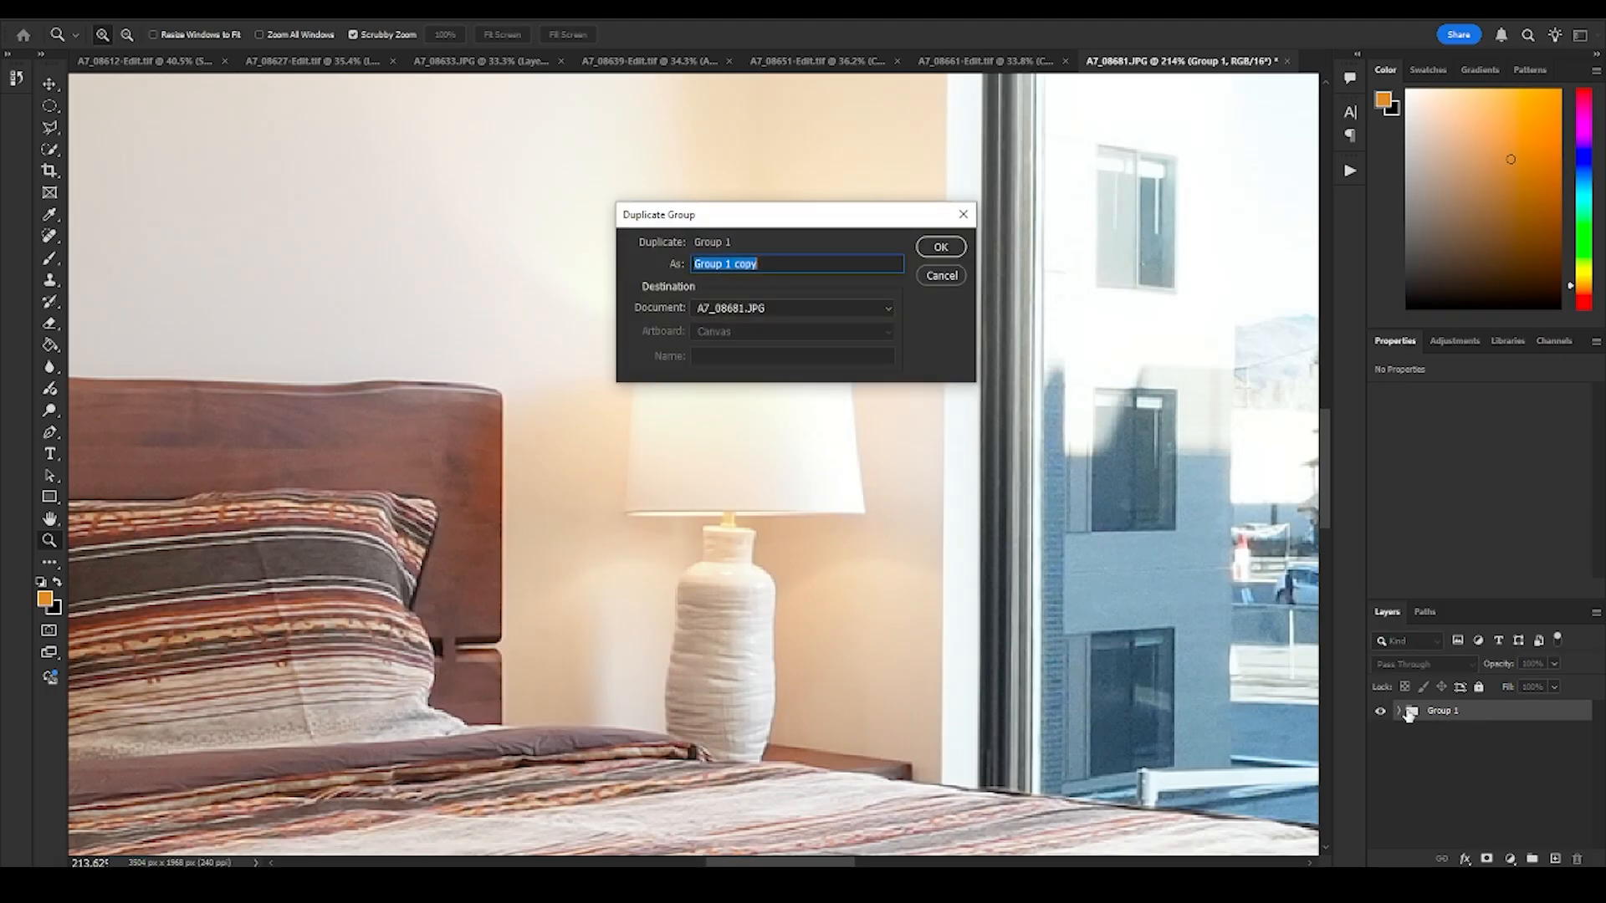
click(940, 246)
right_click(1422, 713)
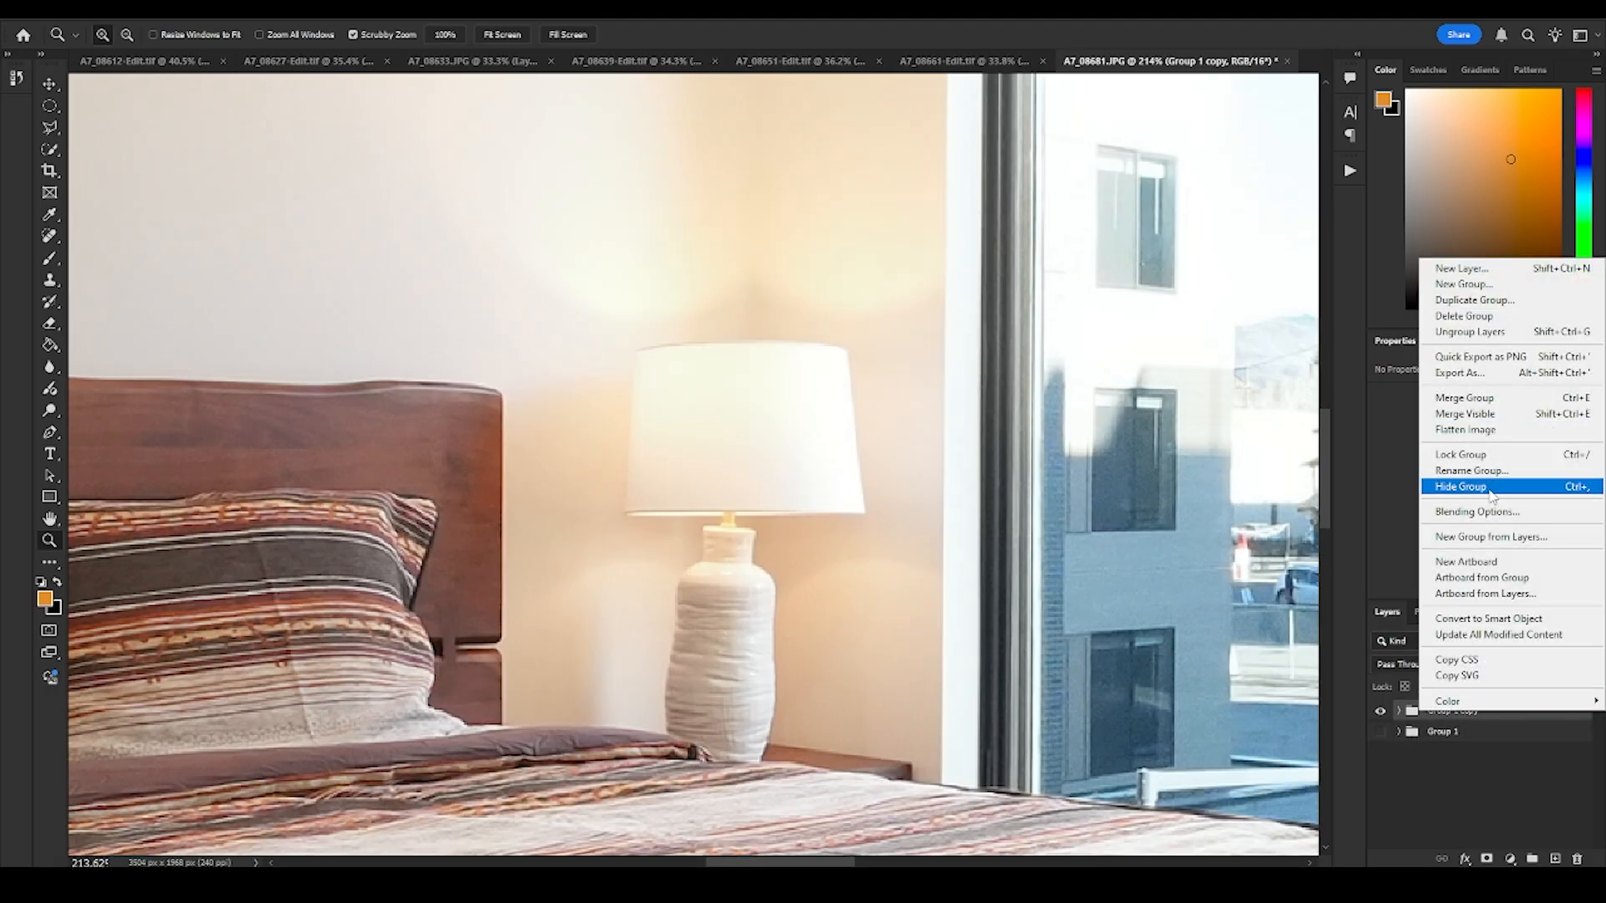
click(1465, 398)
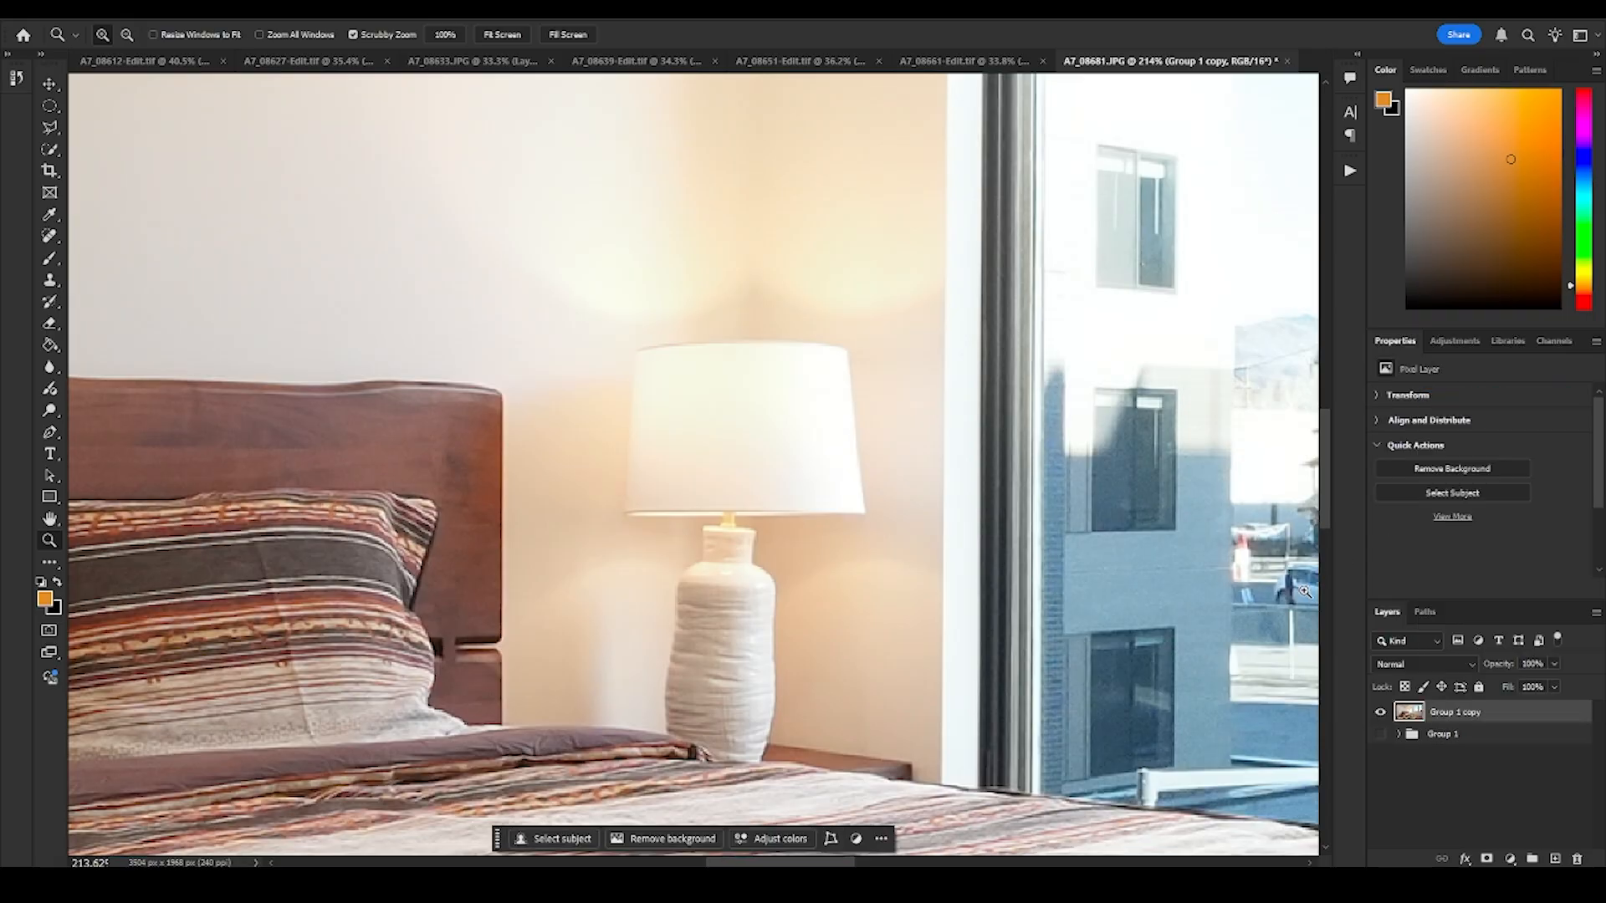
- Compare the merged layer with the original group by toggling their visibility, leaving only the merged layer shown
click(1379, 714)
click(1380, 713)
click(1380, 715)
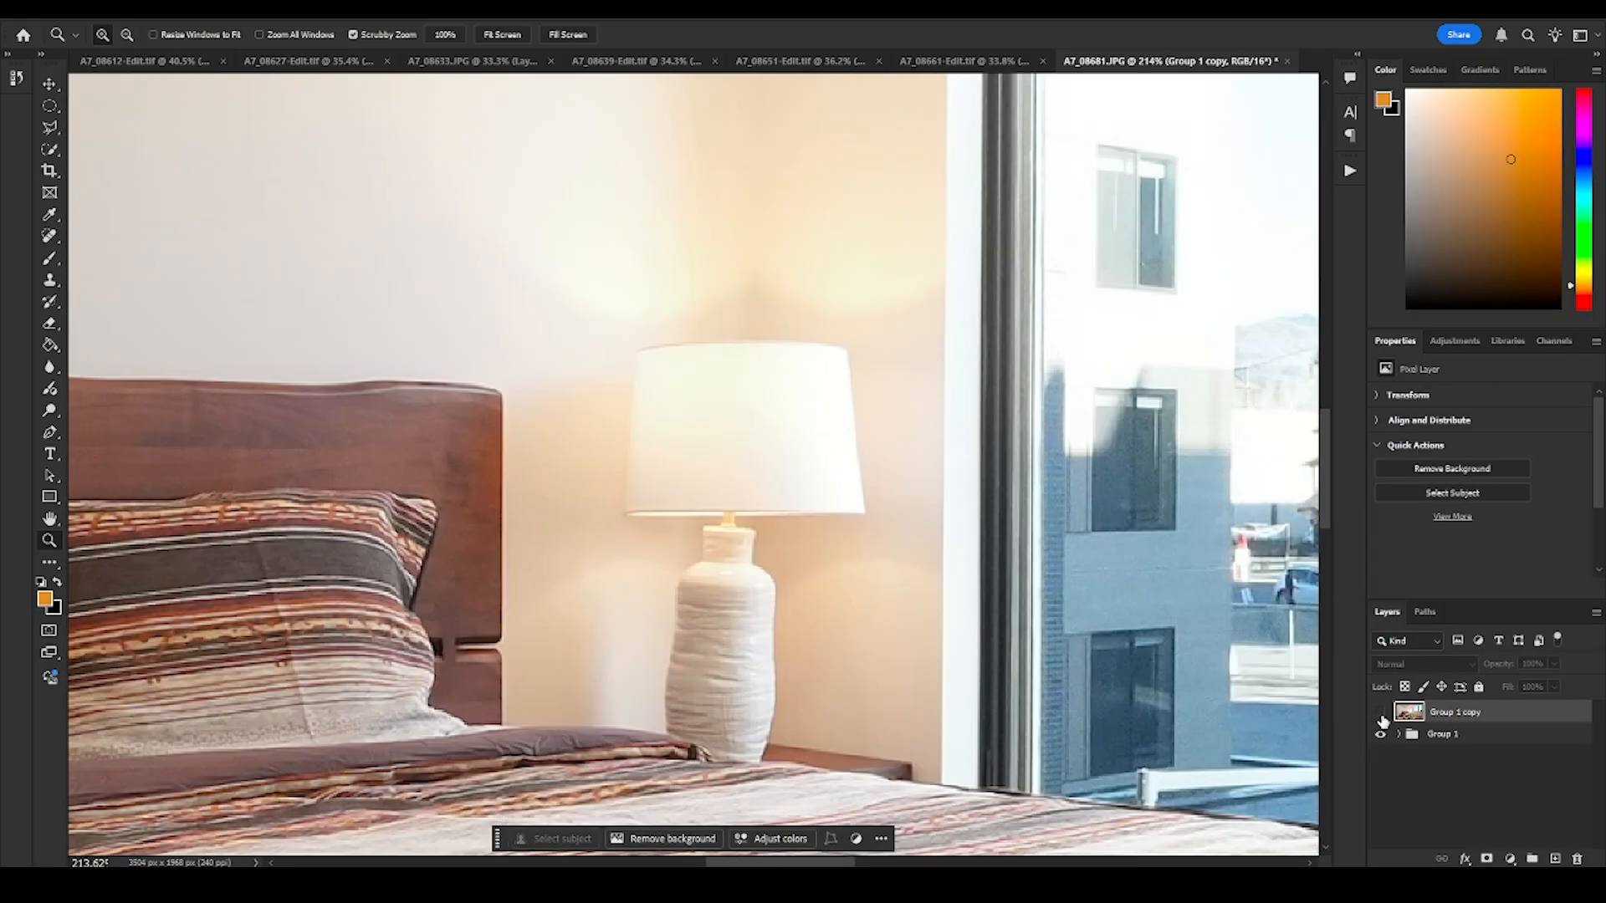
click(1414, 734)
click(1399, 733)
click(1398, 734)
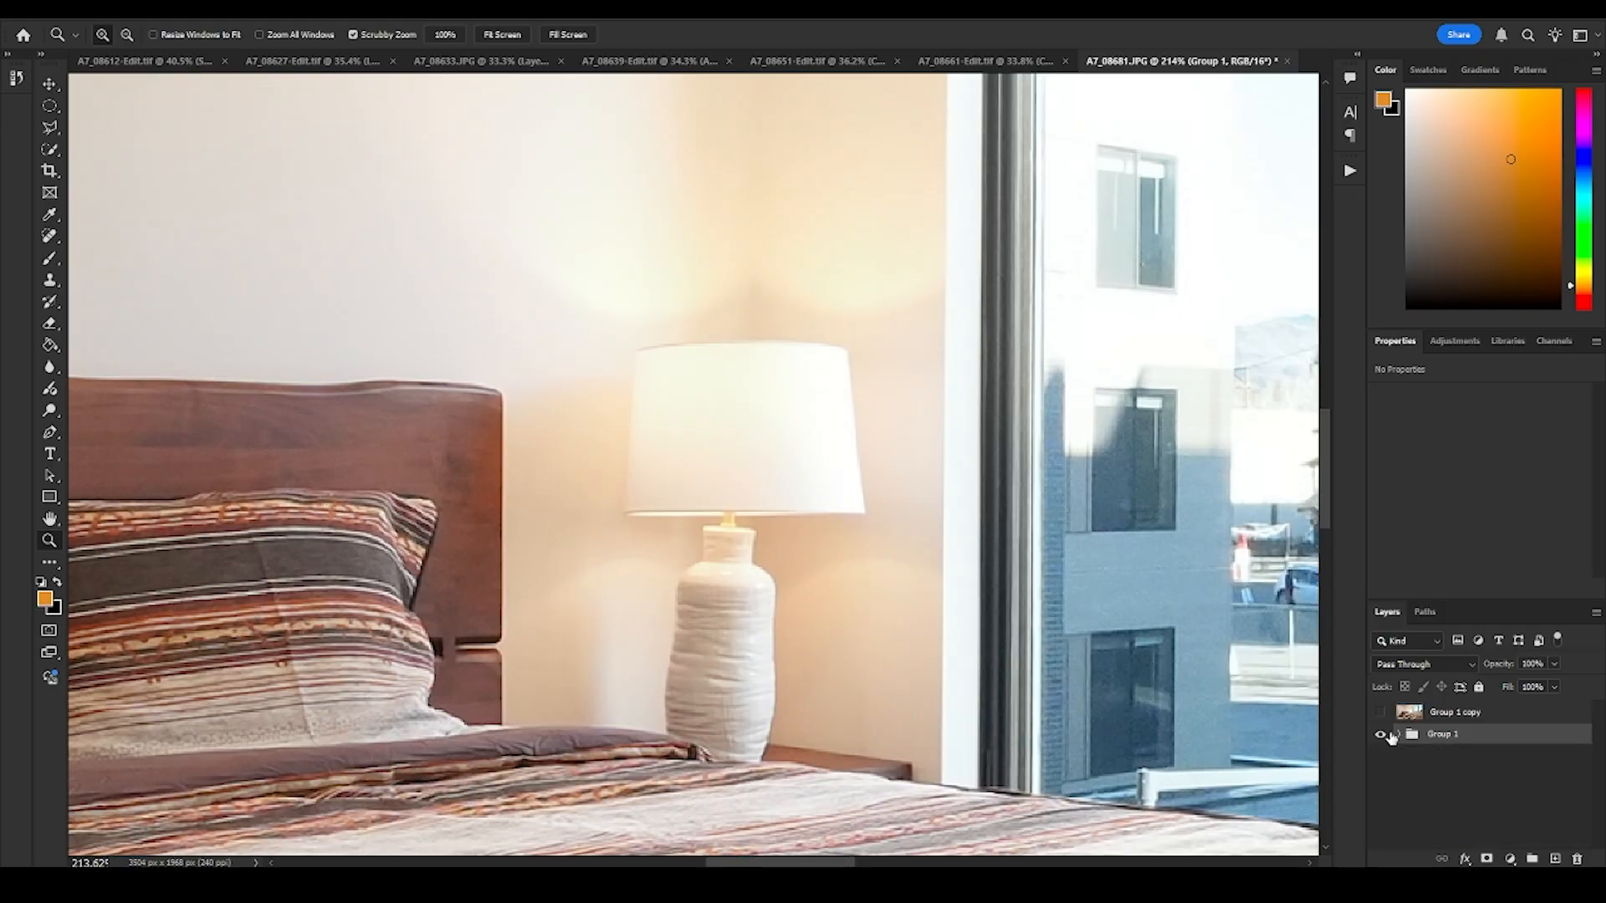
click(1380, 735)
click(1380, 713)
- Duplicate the merged Group 1 copy layer within the same document
drag(837, 414, 840, 454)
drag(670, 494, 763, 479)
right_click(1460, 714)
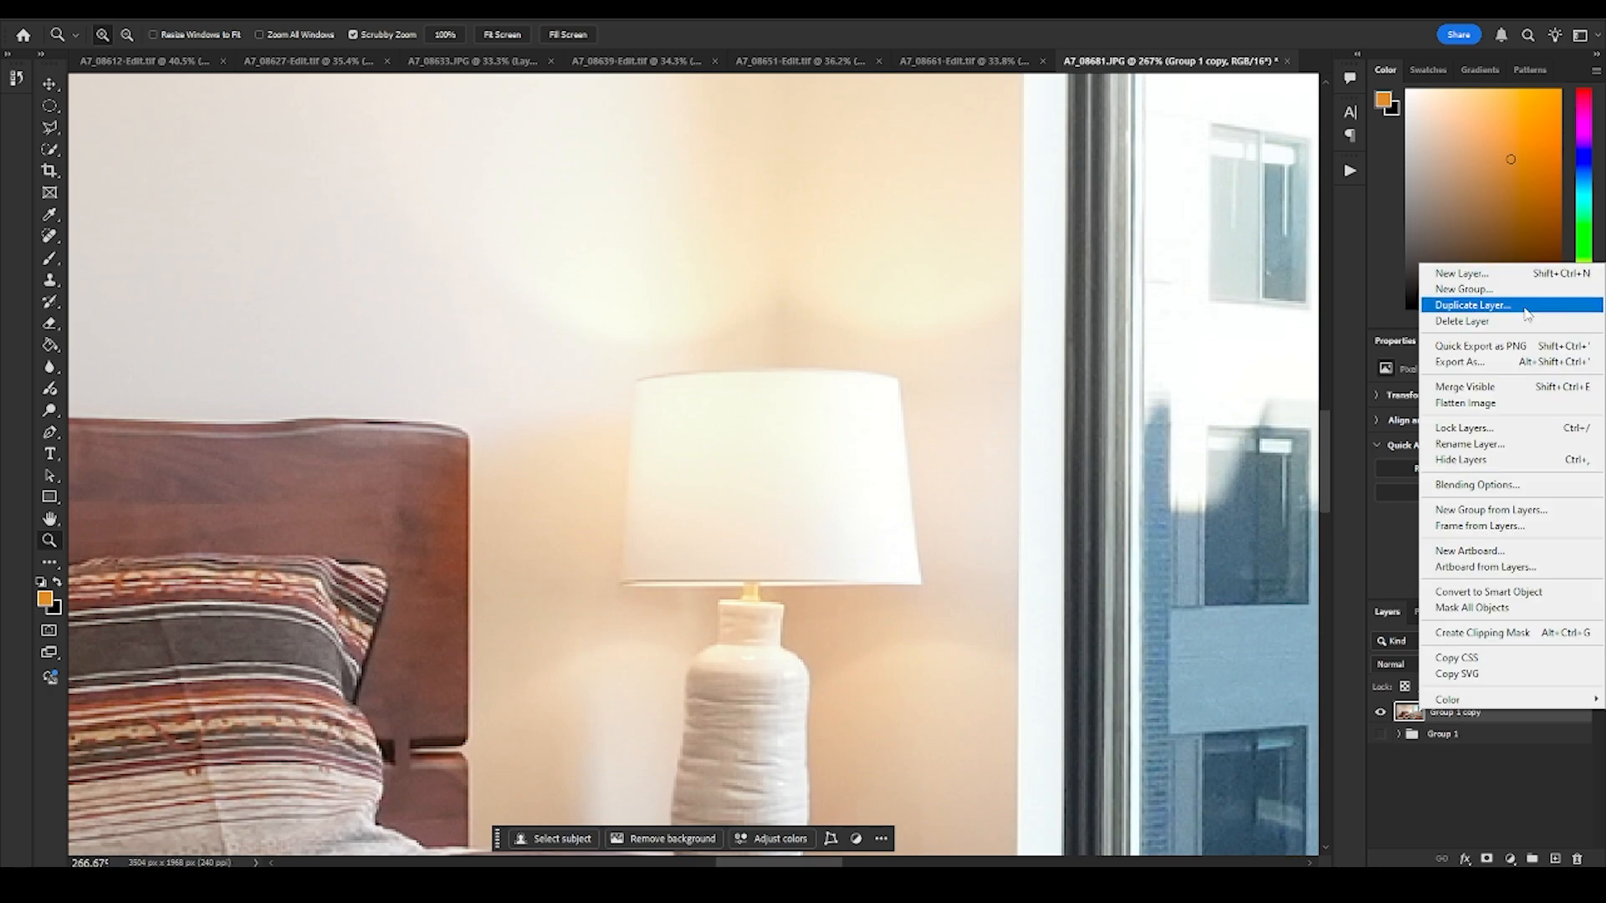
click(1472, 304)
click(940, 249)
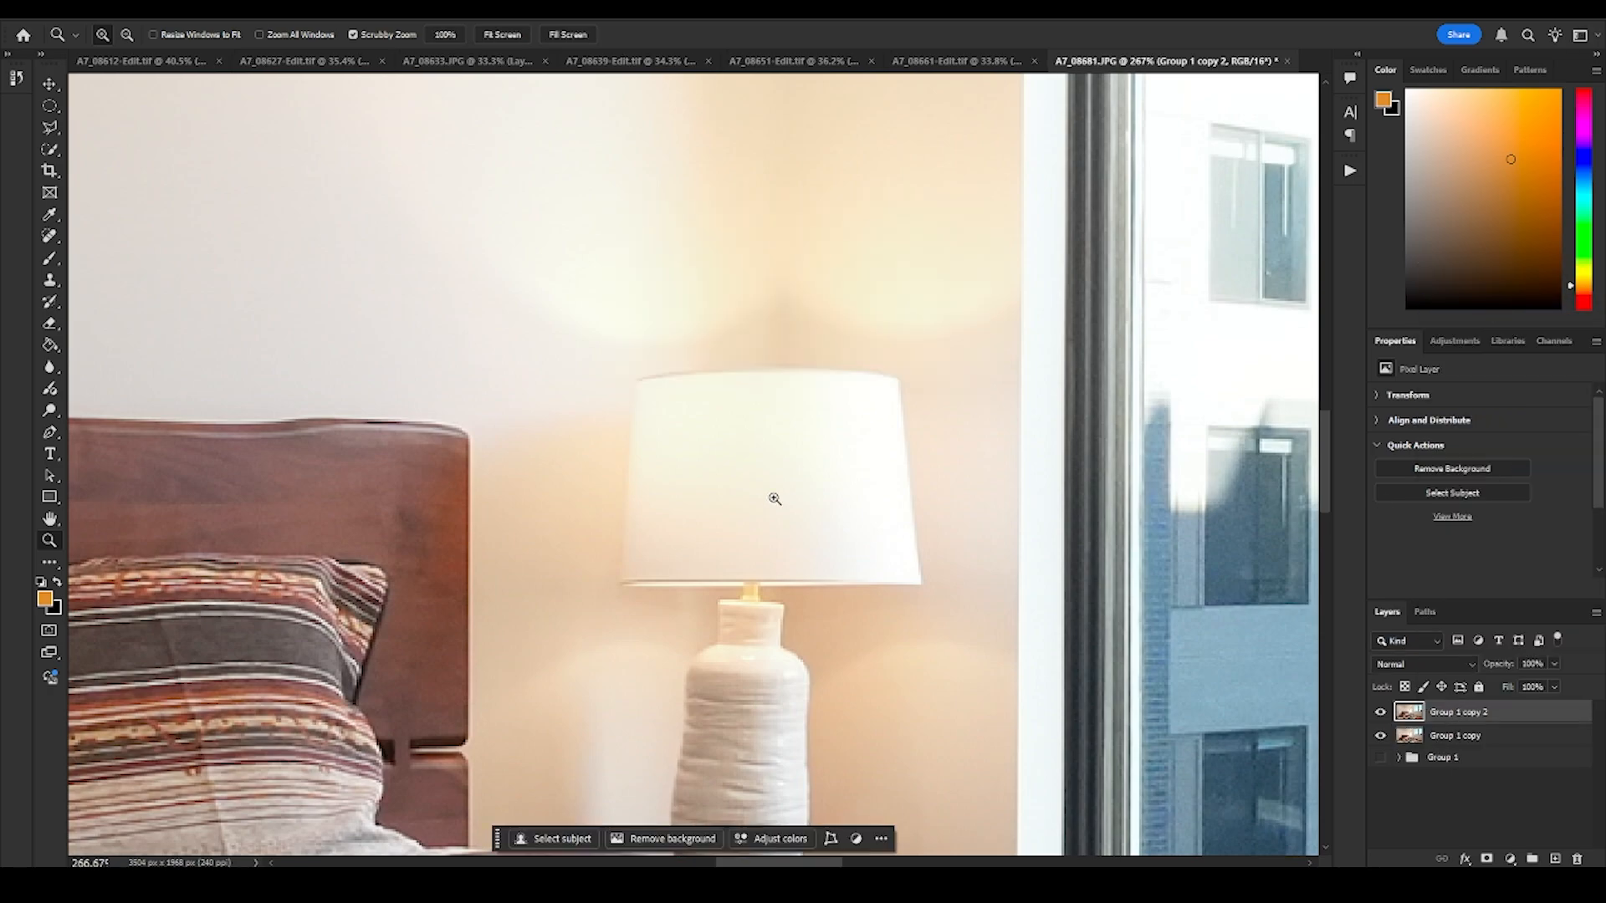
- Outline the glowing lampshade beside the narrow window with the Polygonal Lasso on the duplicated layer
key(l)
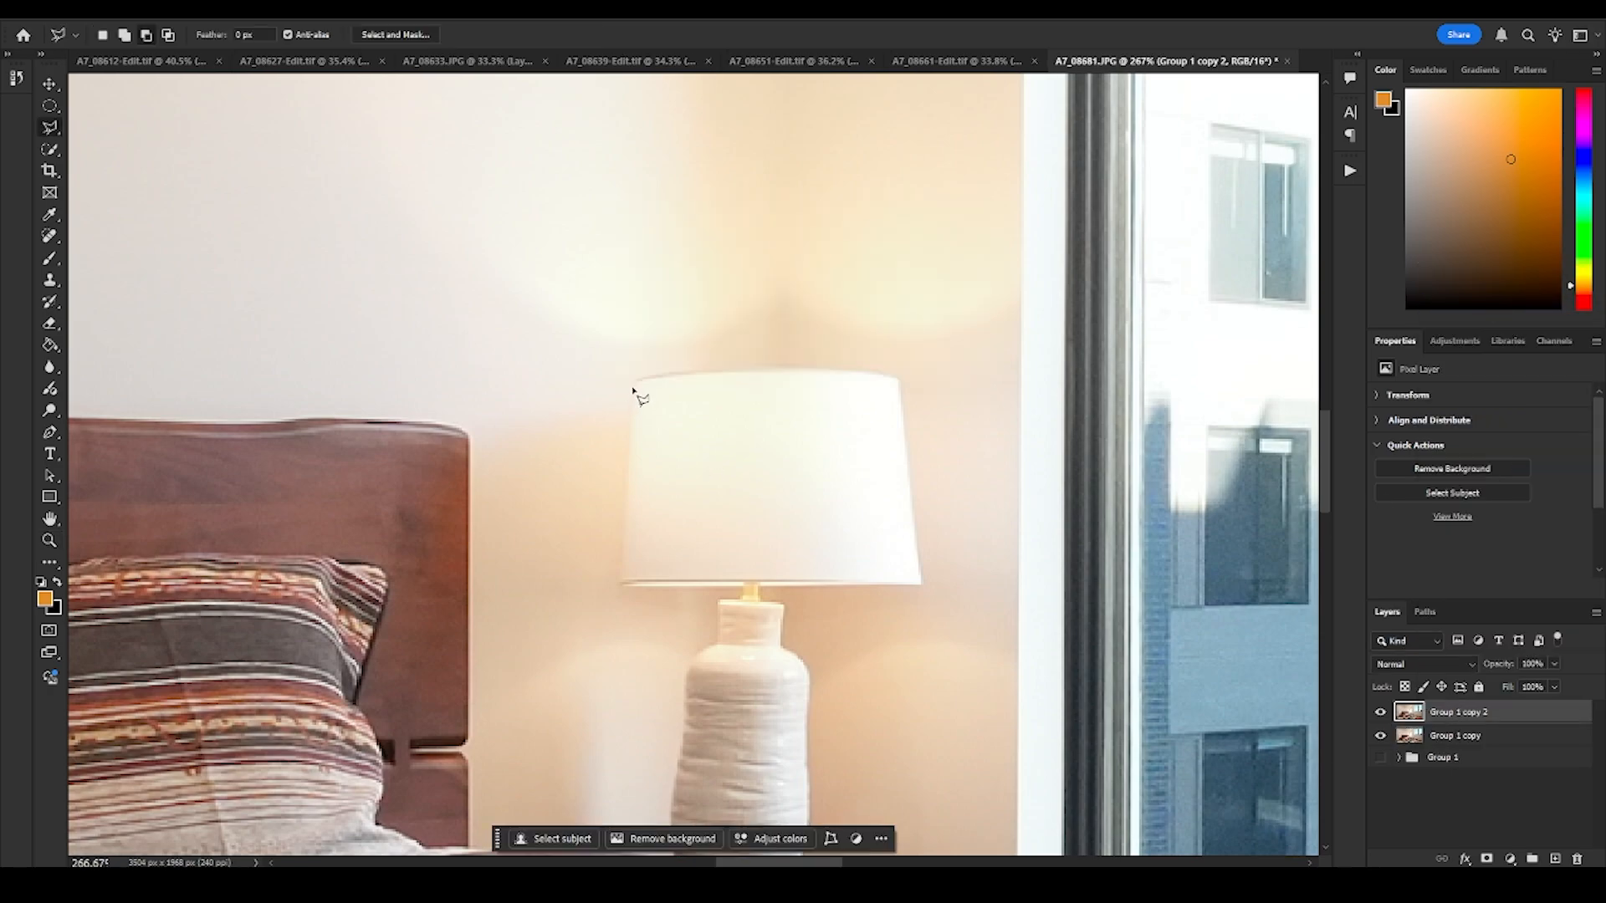
click(636, 378)
scroll(636, 378, up, 4)
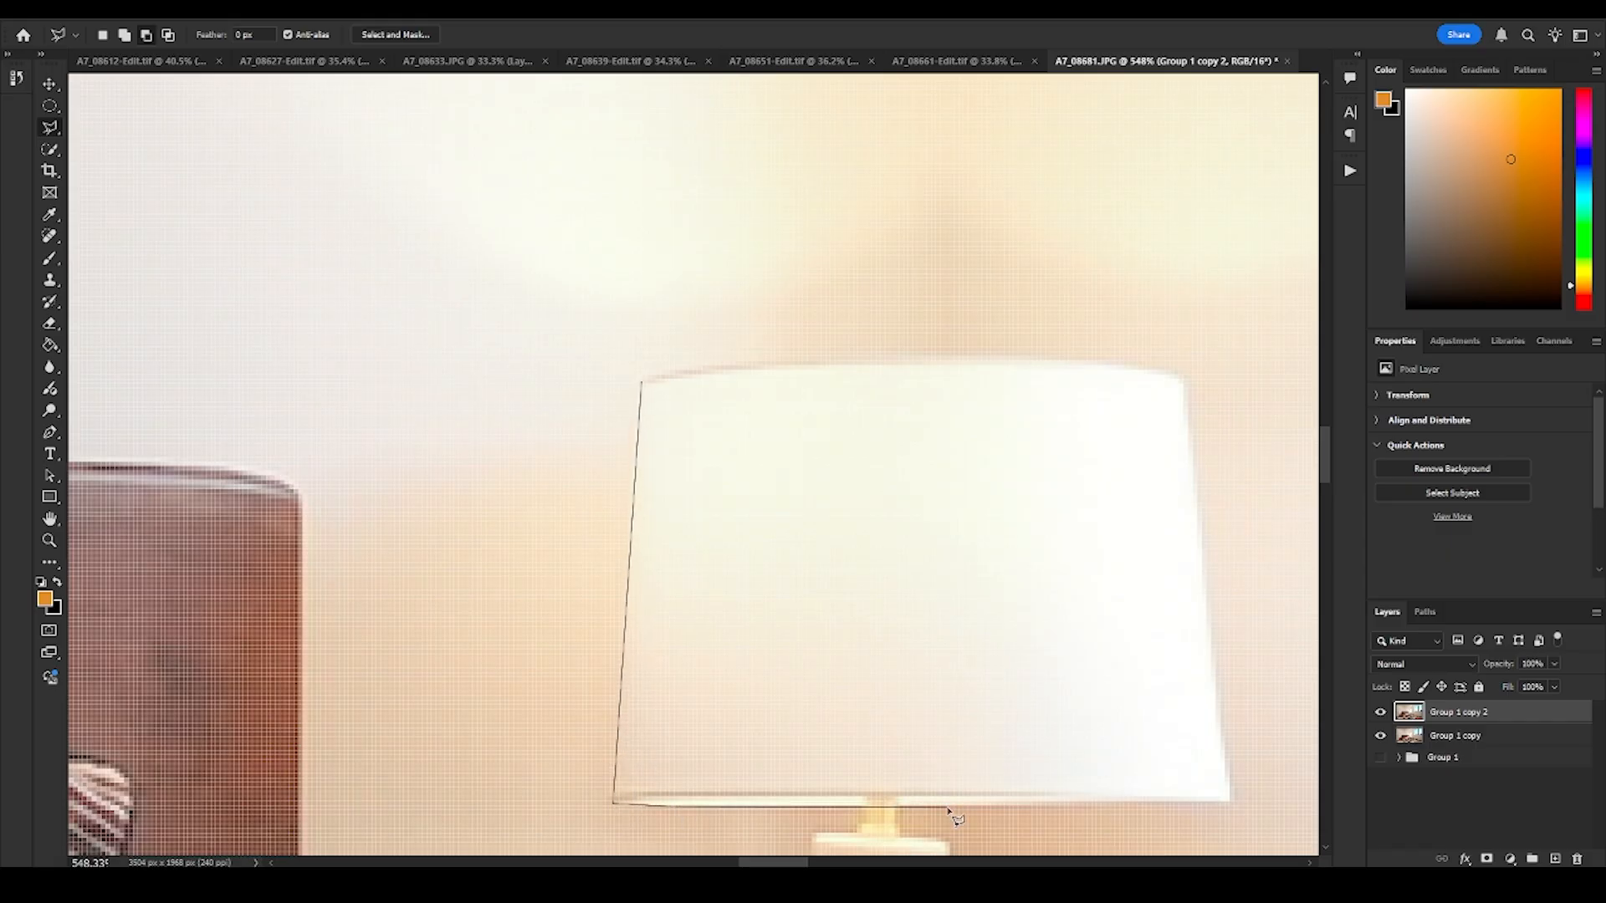
double_click(1190, 387)
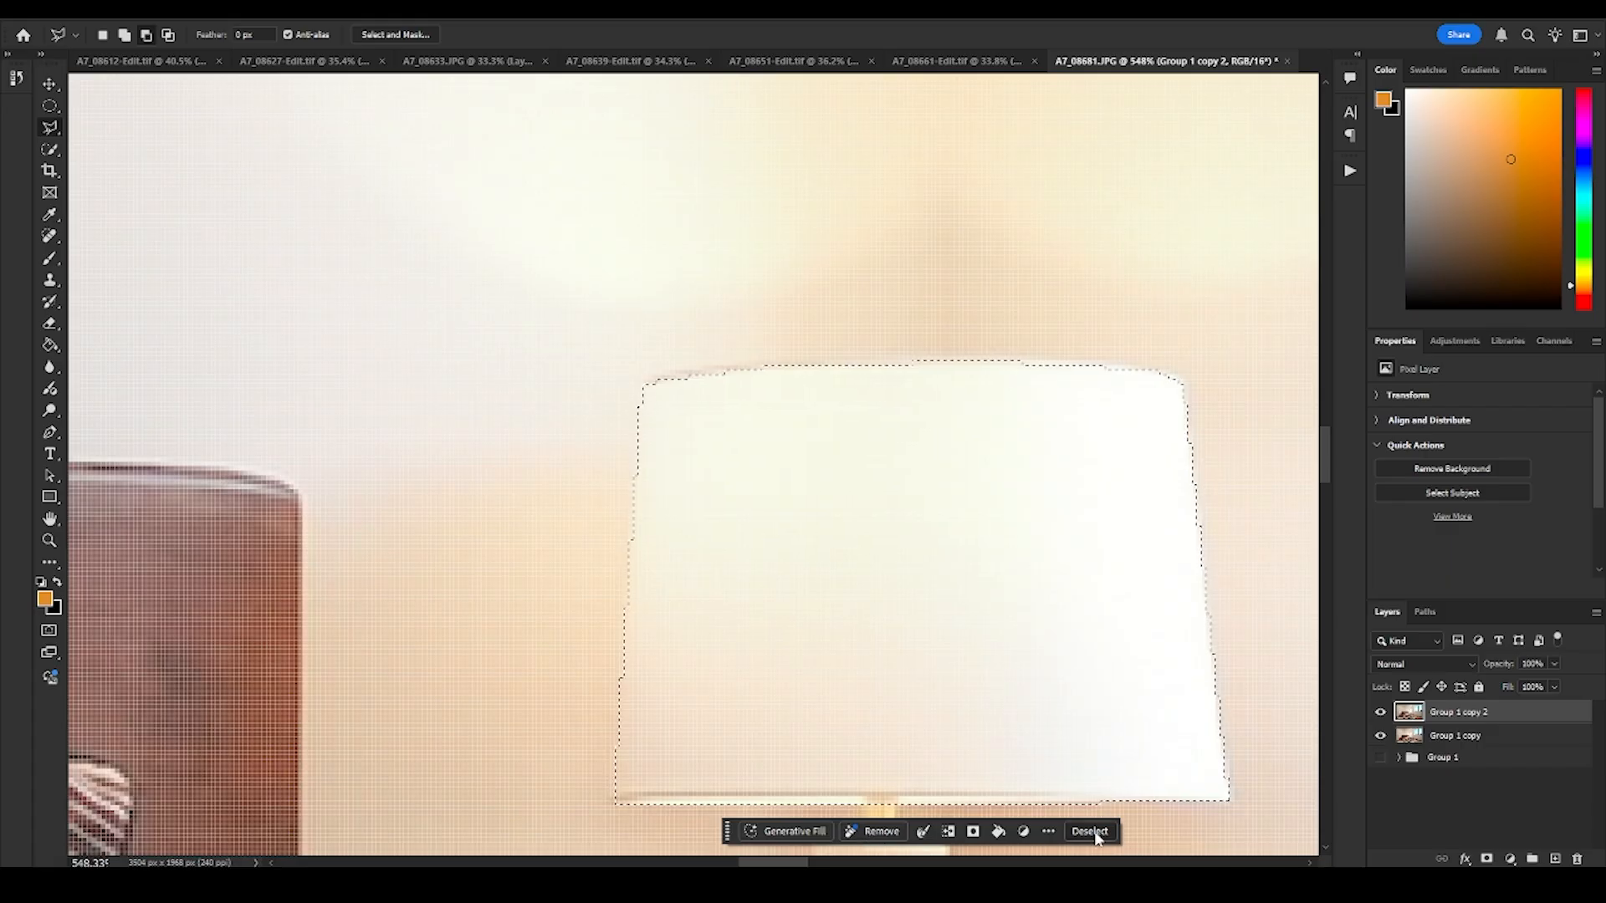
- Feather the lampshade selection by 1 pixel
click(1048, 831)
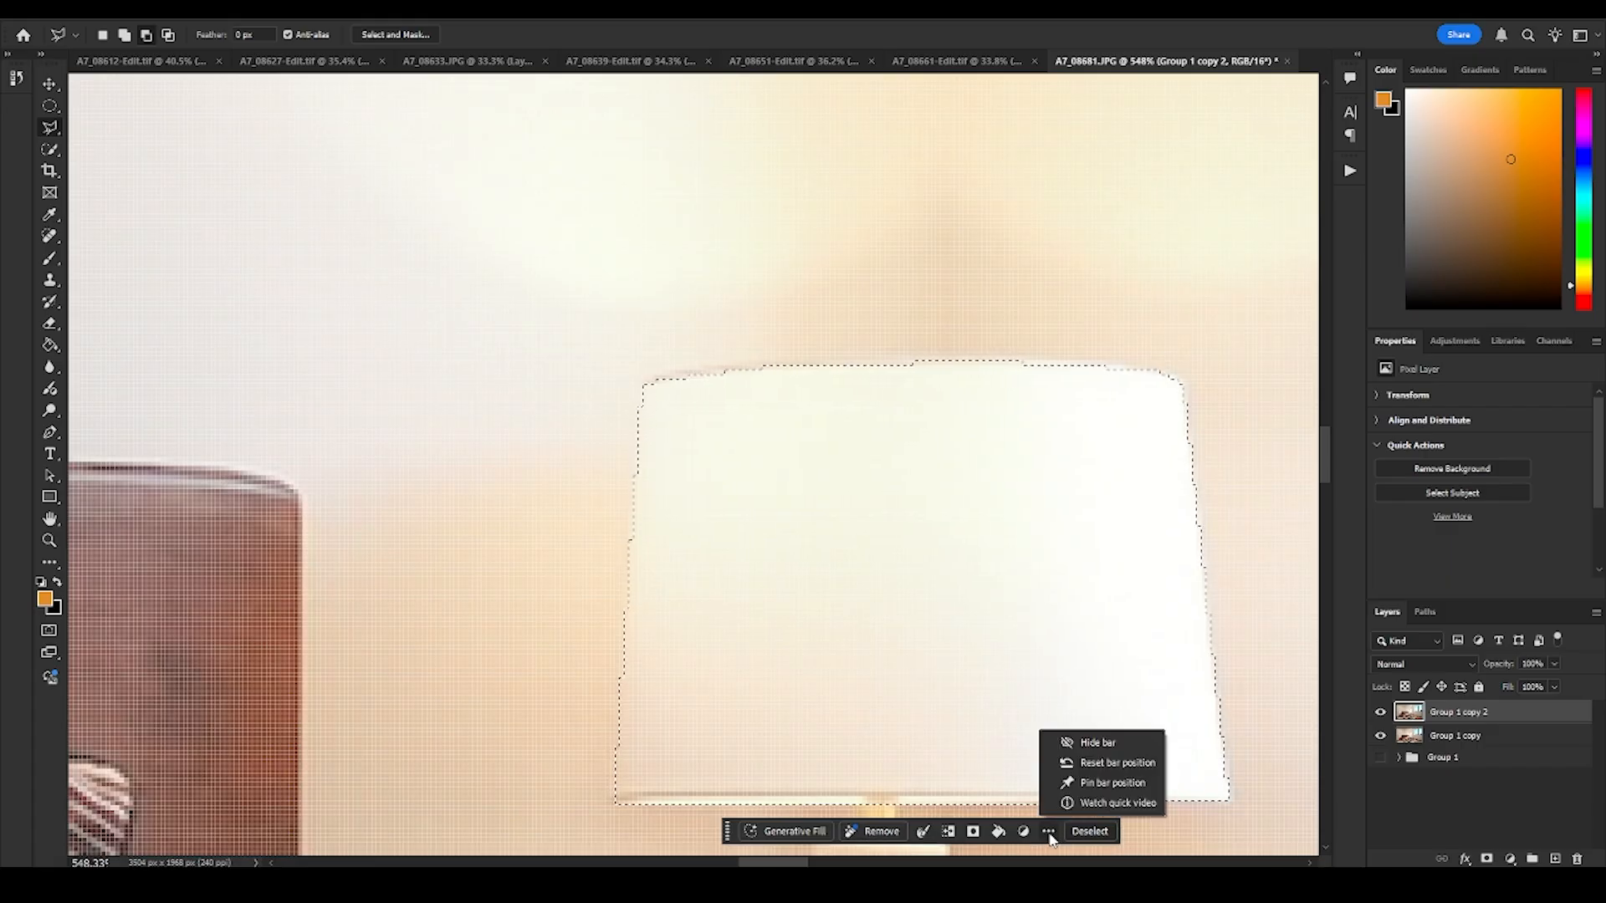
click(925, 833)
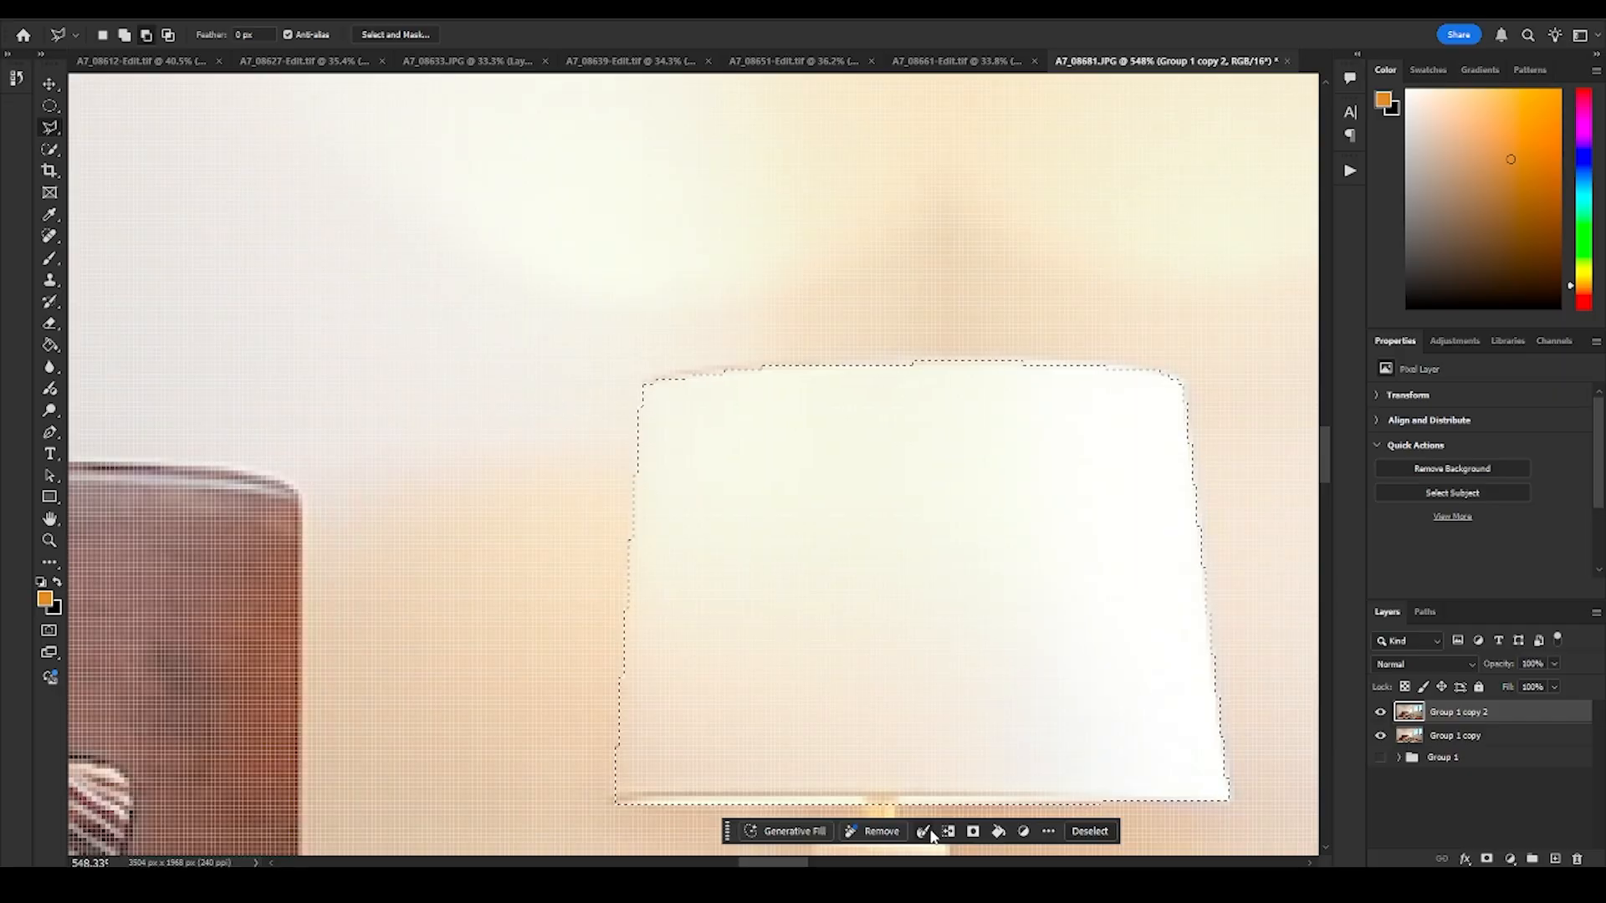
click(931, 836)
click(964, 785)
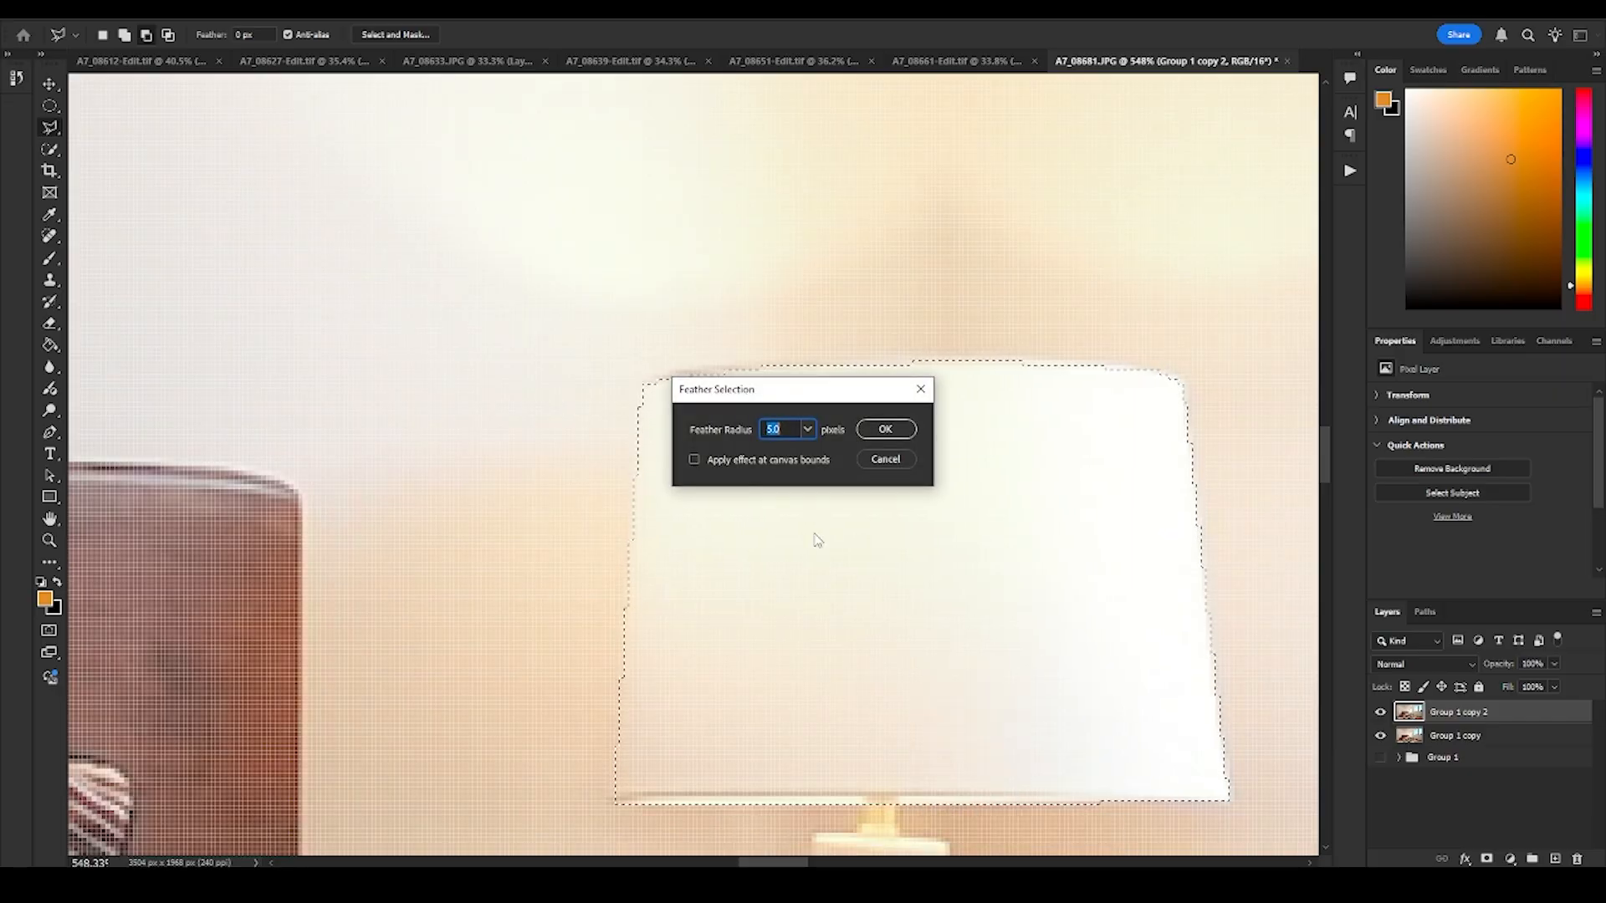
text(1)
click(885, 429)
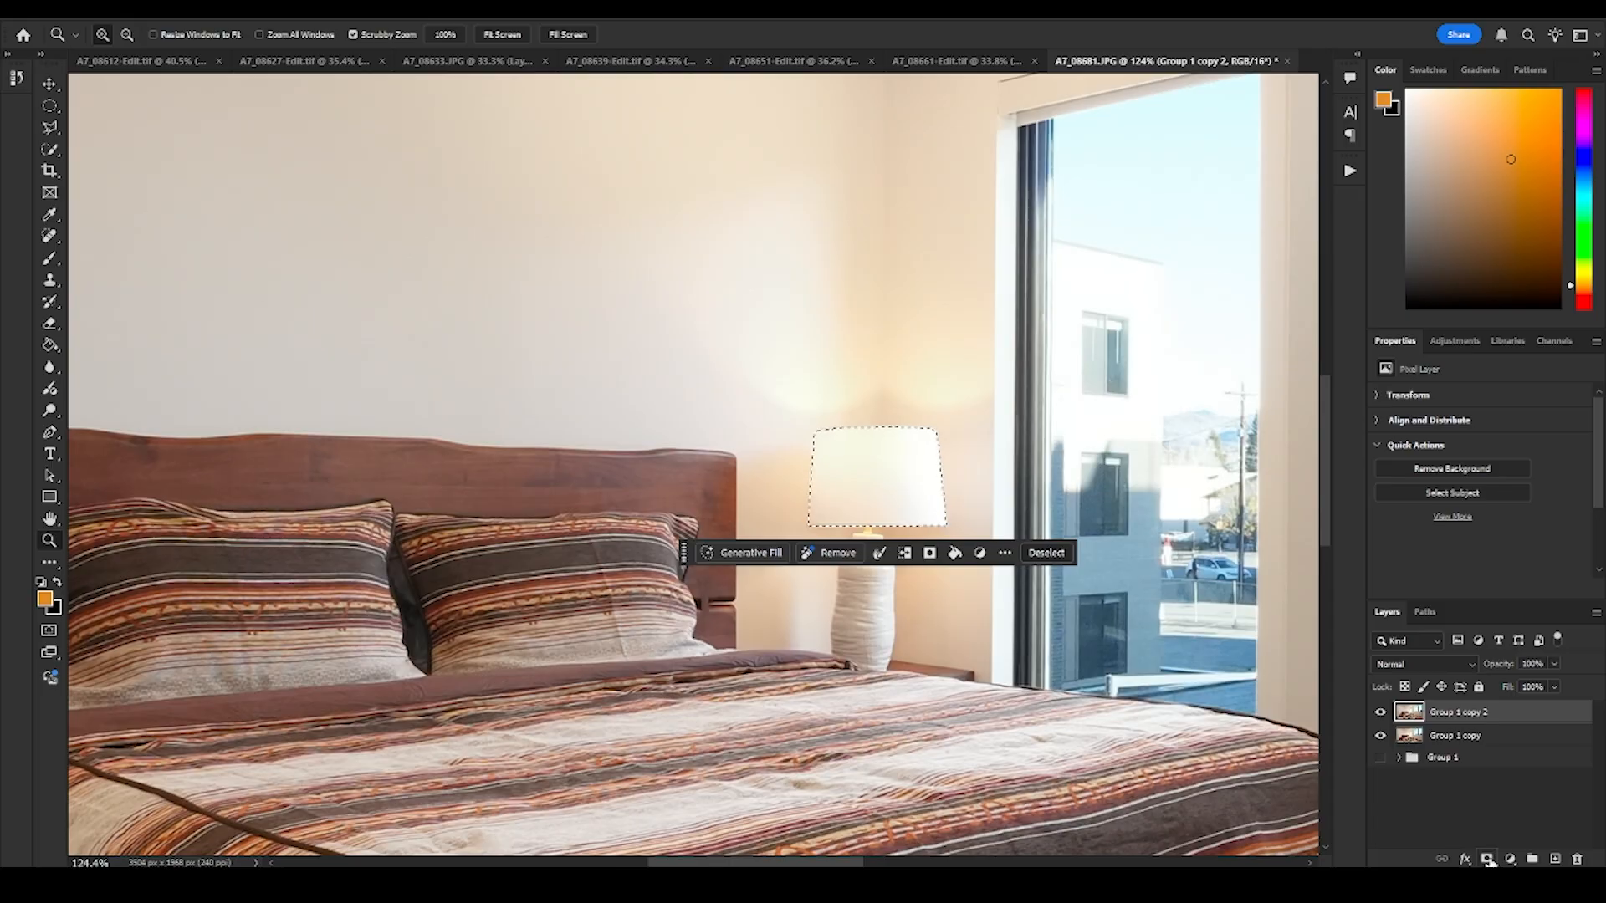
- Mask the duplicated layer to the lampshade selection and move the glowing shade onto the unlit lamp across the bed
click(1487, 859)
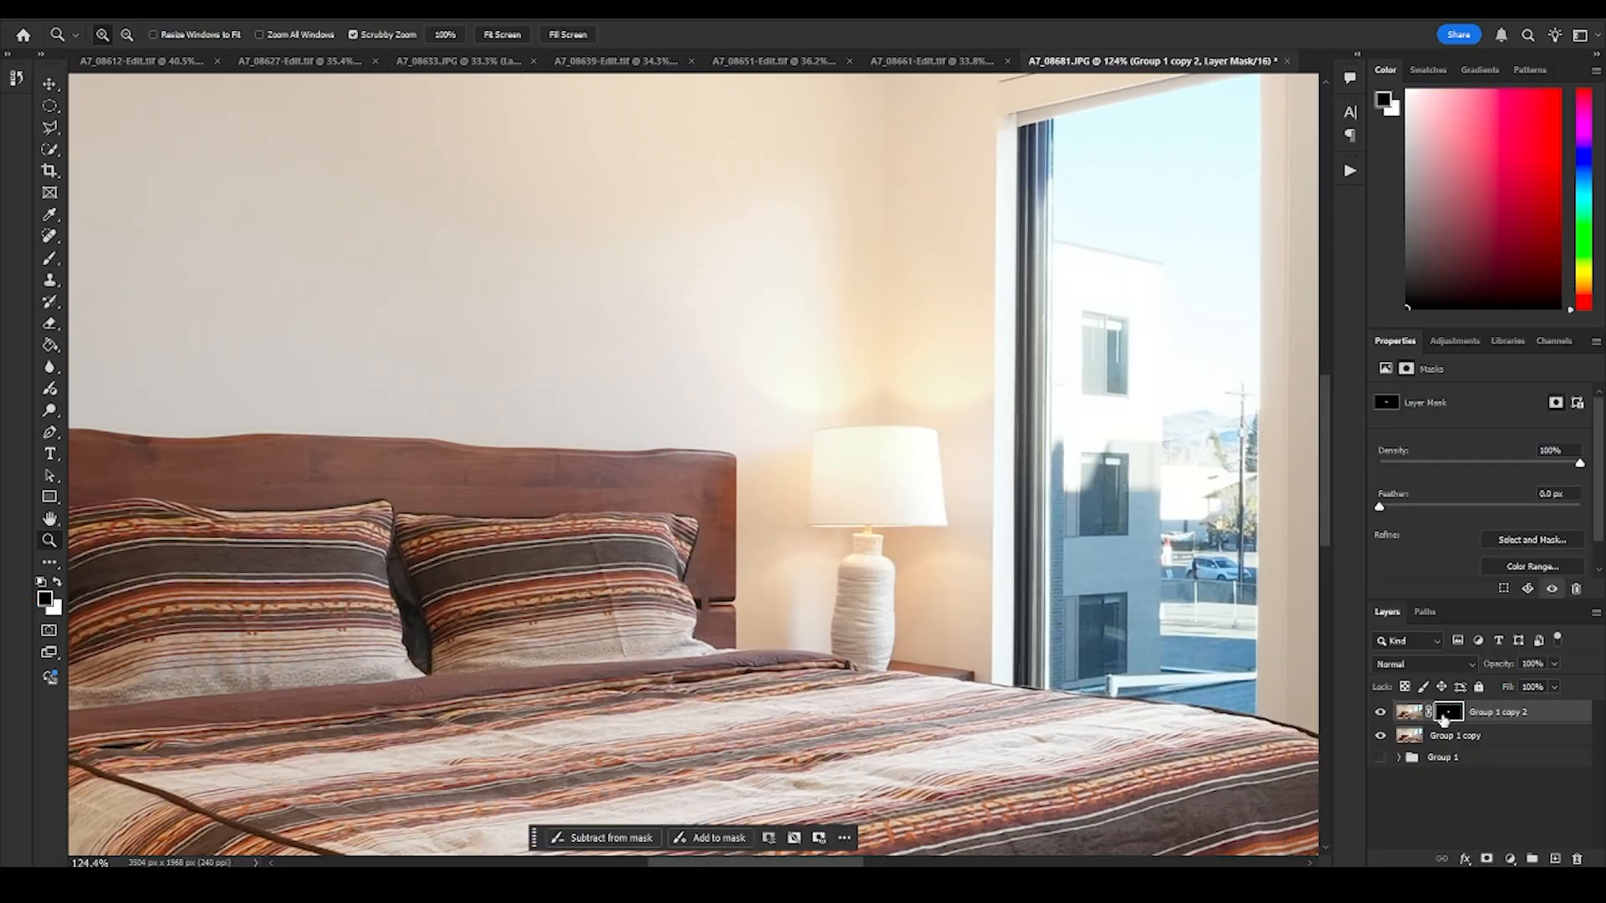
key(v)
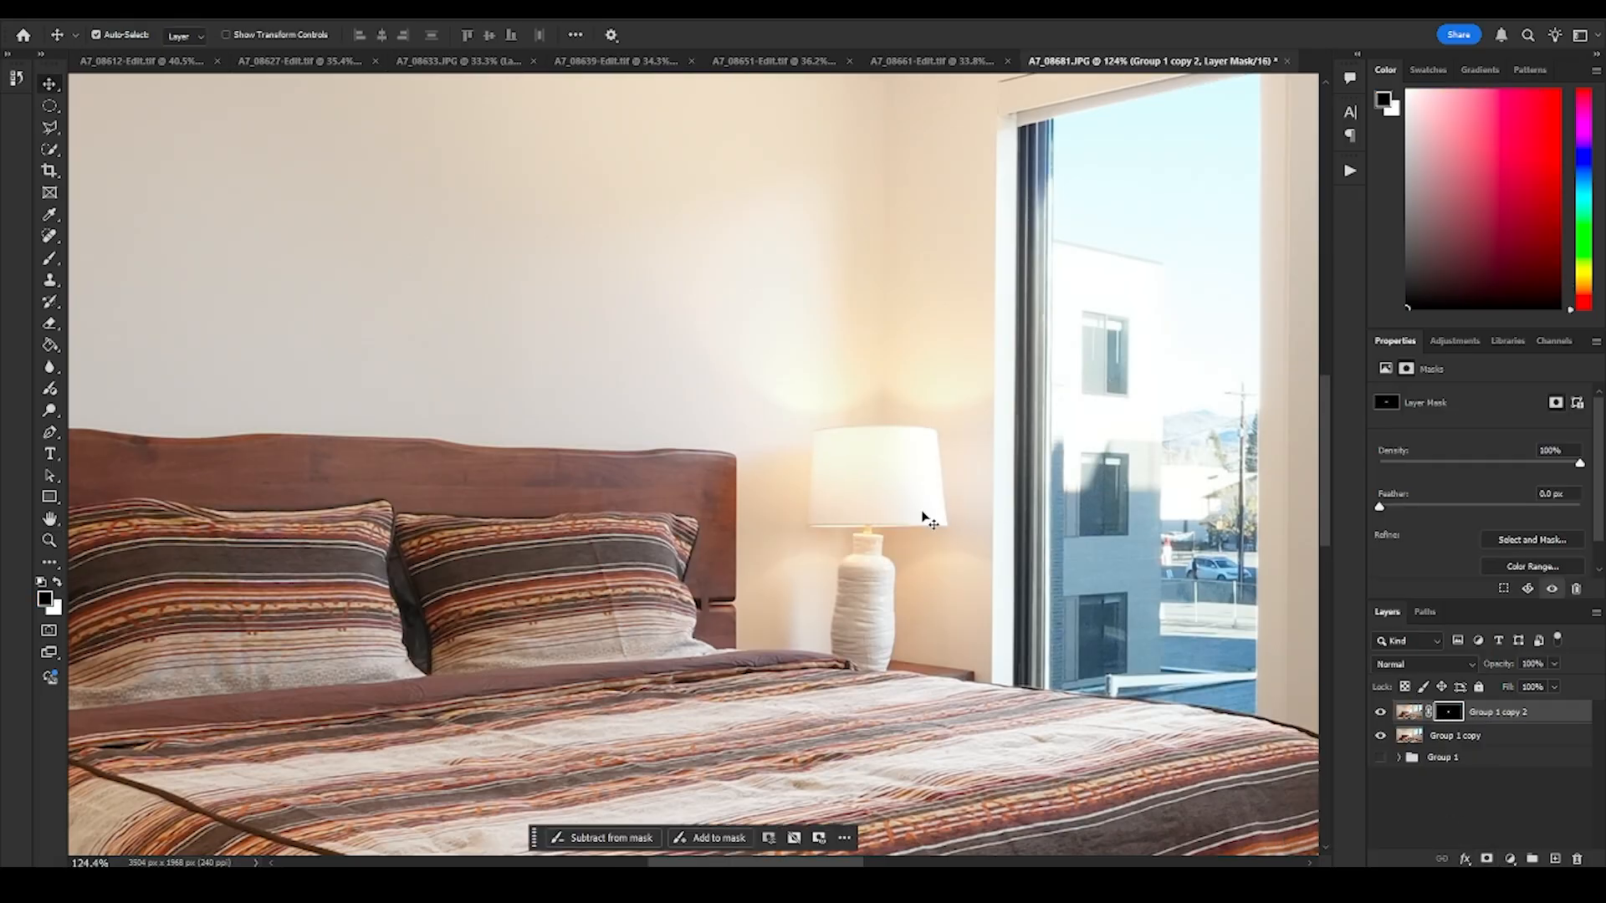
drag(921, 516, 182, 447)
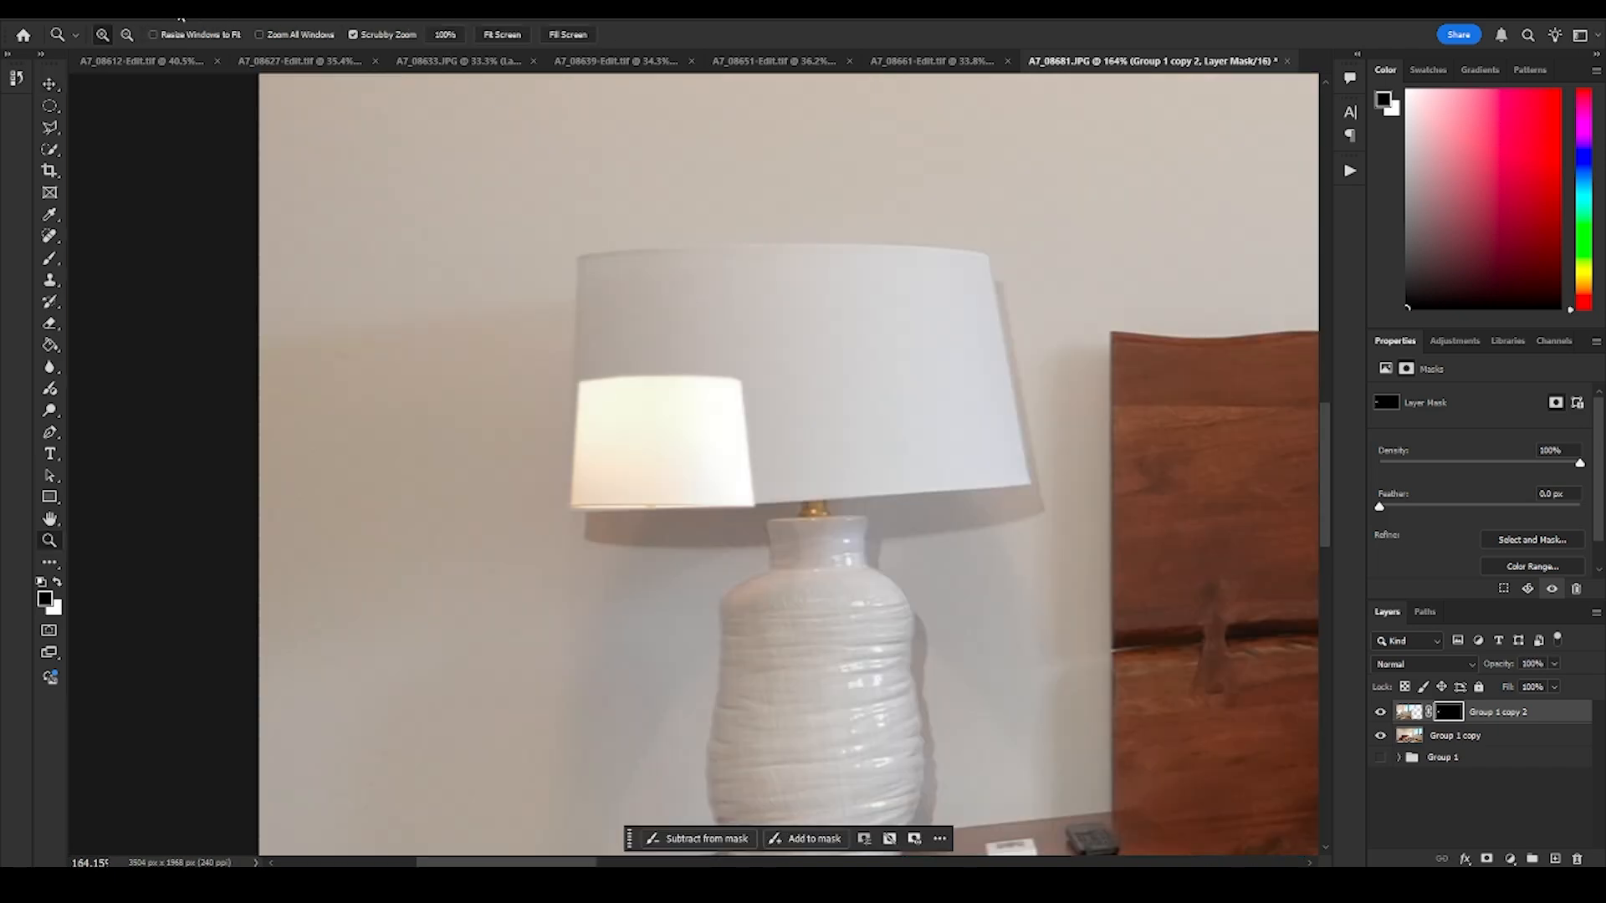
click(132, 15)
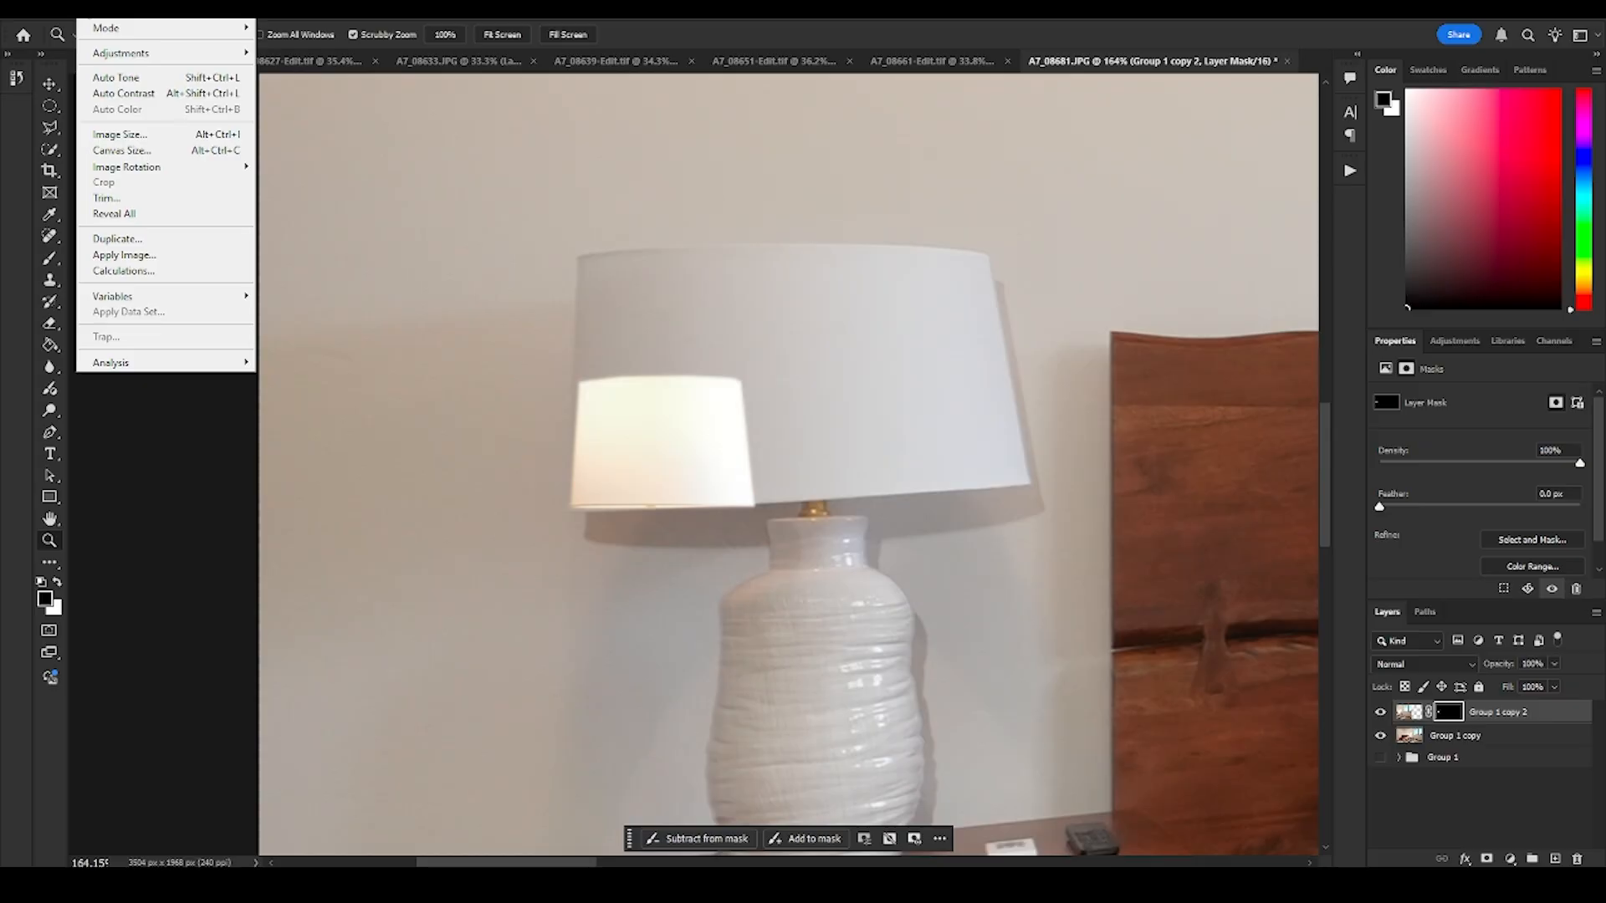
mouse_move(67, 10)
mouse_move(164, 429)
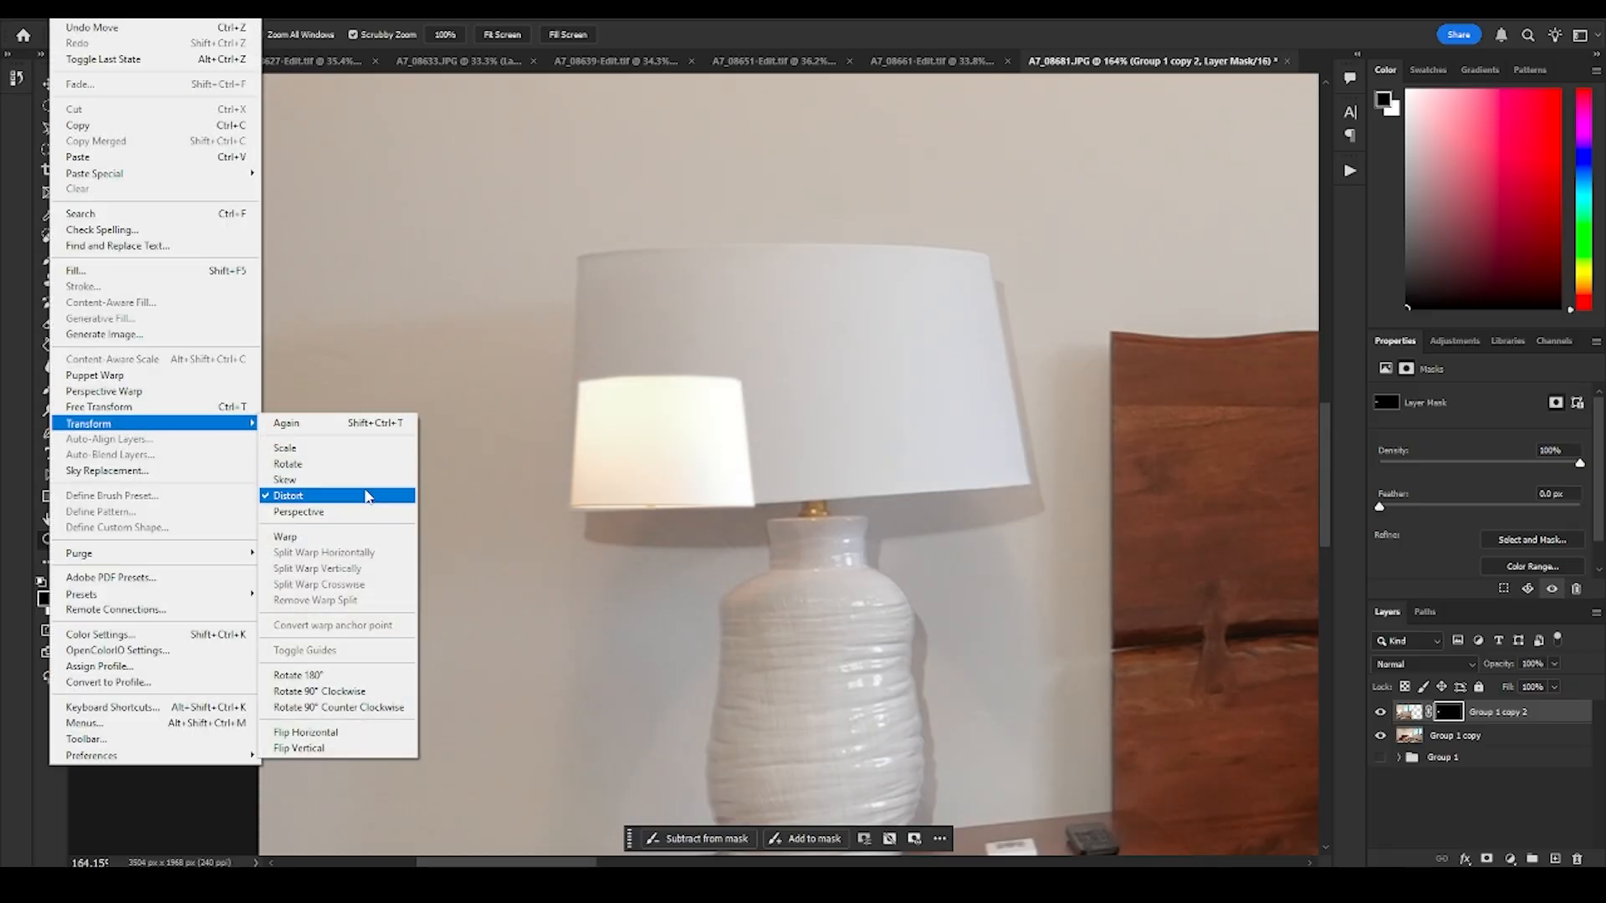
click(361, 495)
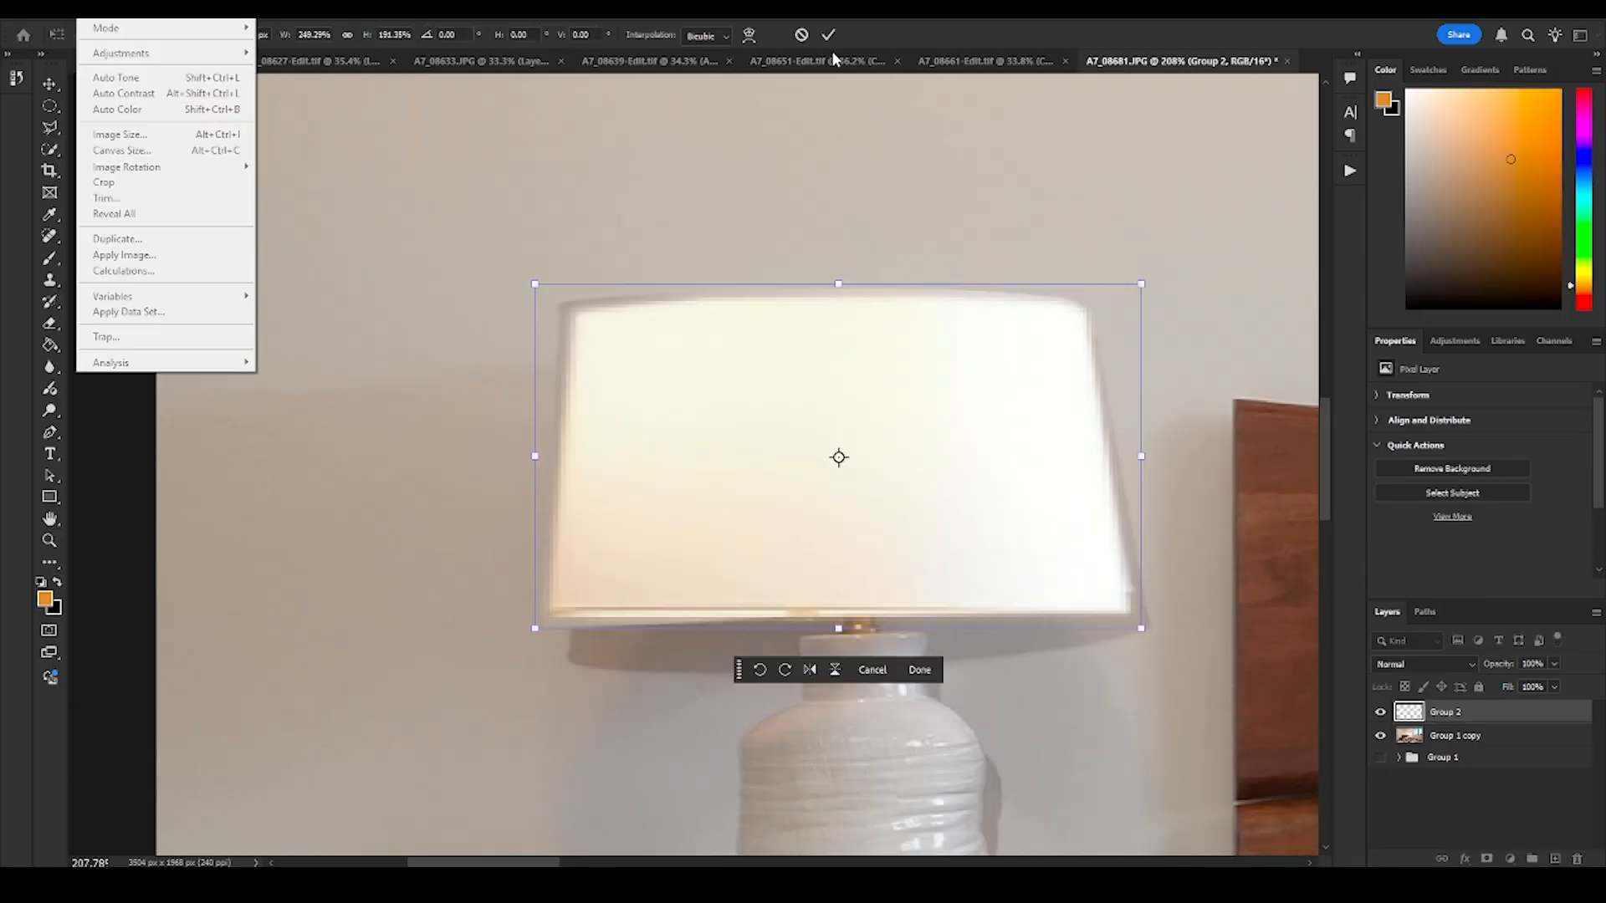
click(828, 35)
click(828, 34)
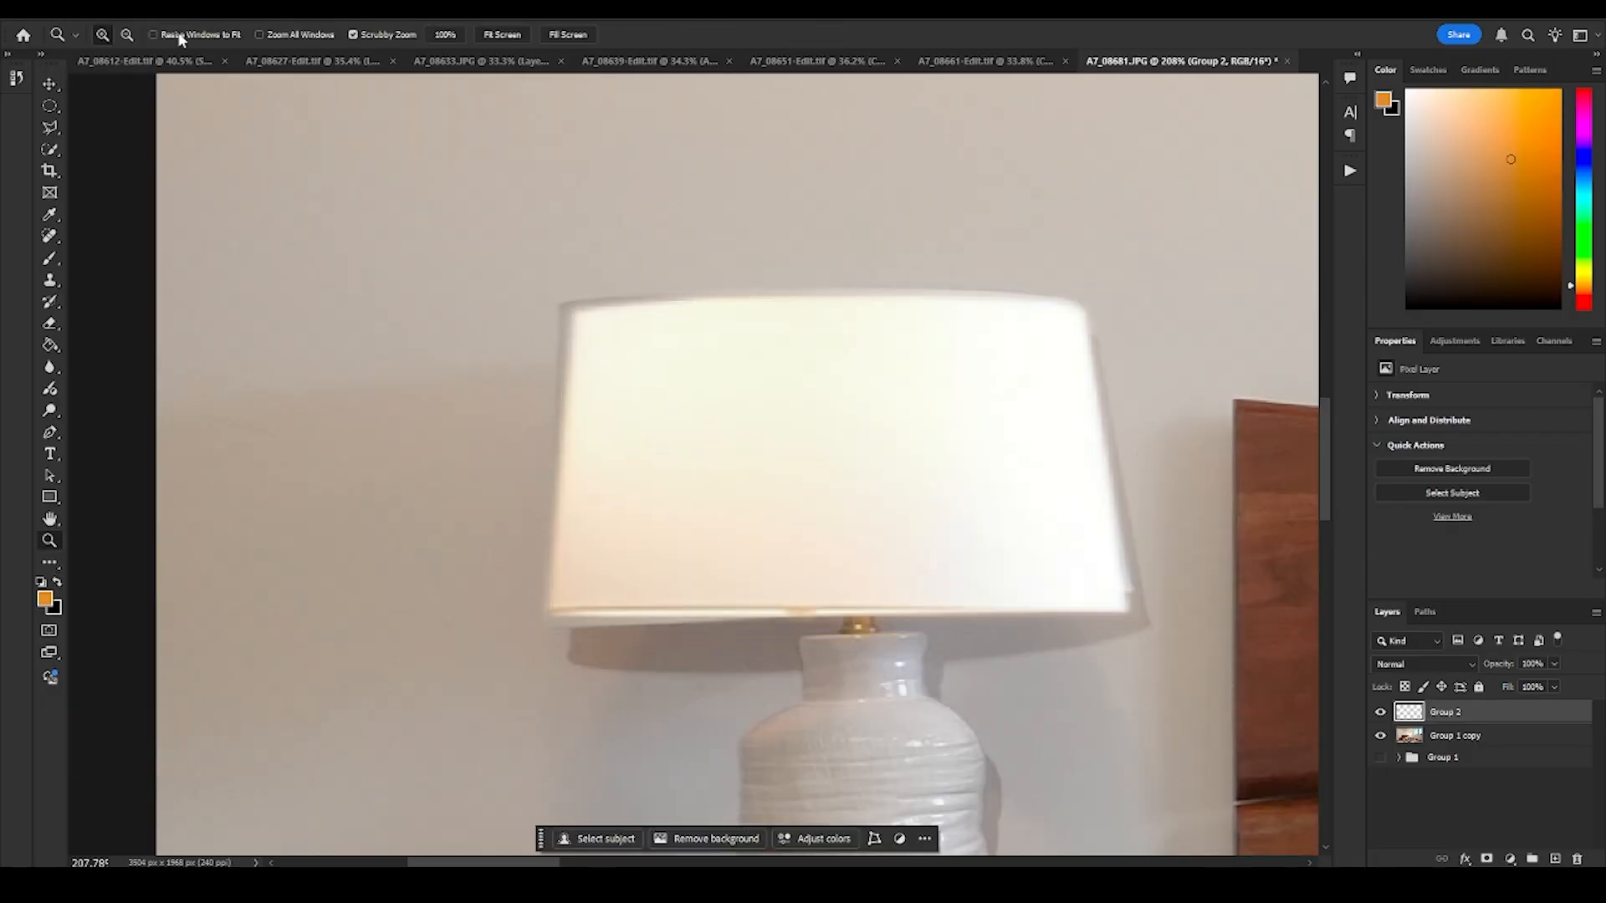
- Distort the glowing shade on the Group 2 layer corner by corner until it covers the unlit lampshade
click(63, 8)
mouse_move(146, 428)
click(344, 493)
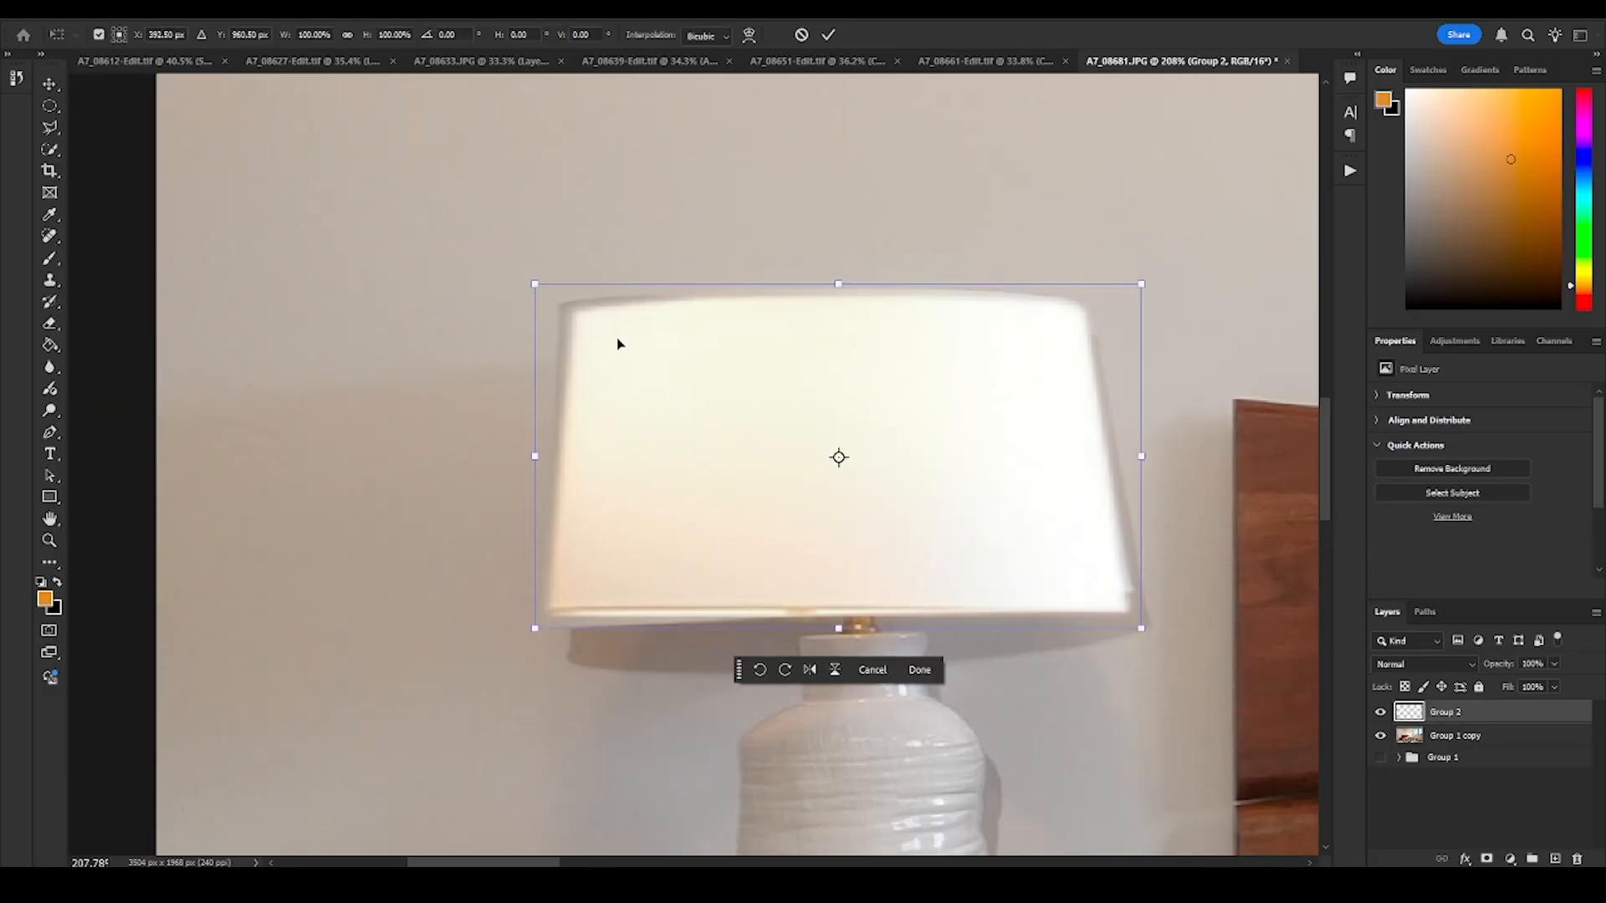
drag(535, 285, 520, 275)
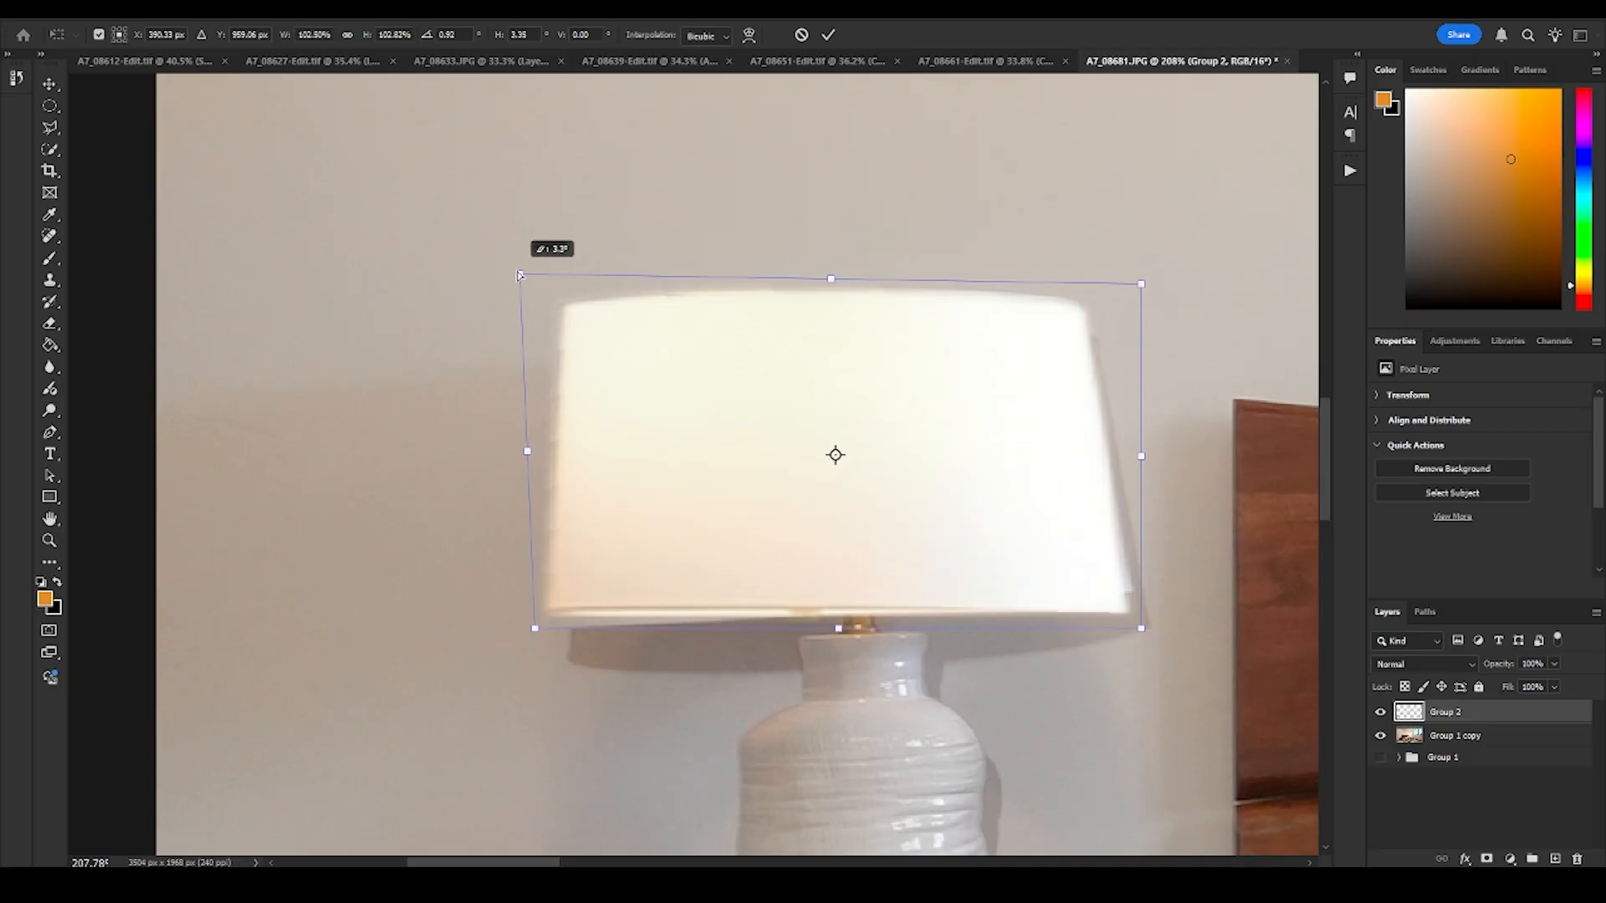
drag(531, 632, 536, 638)
drag(1142, 629, 1147, 613)
mouse_move(1141, 285)
mouse_down()
mouse_move(1114, 308)
mouse_move(1134, 276)
mouse_up()
mouse_move(1141, 445)
mouse_down()
mouse_move(1155, 444)
mouse_move(1141, 445)
mouse_up()
drag(520, 275, 518, 282)
key(Return)
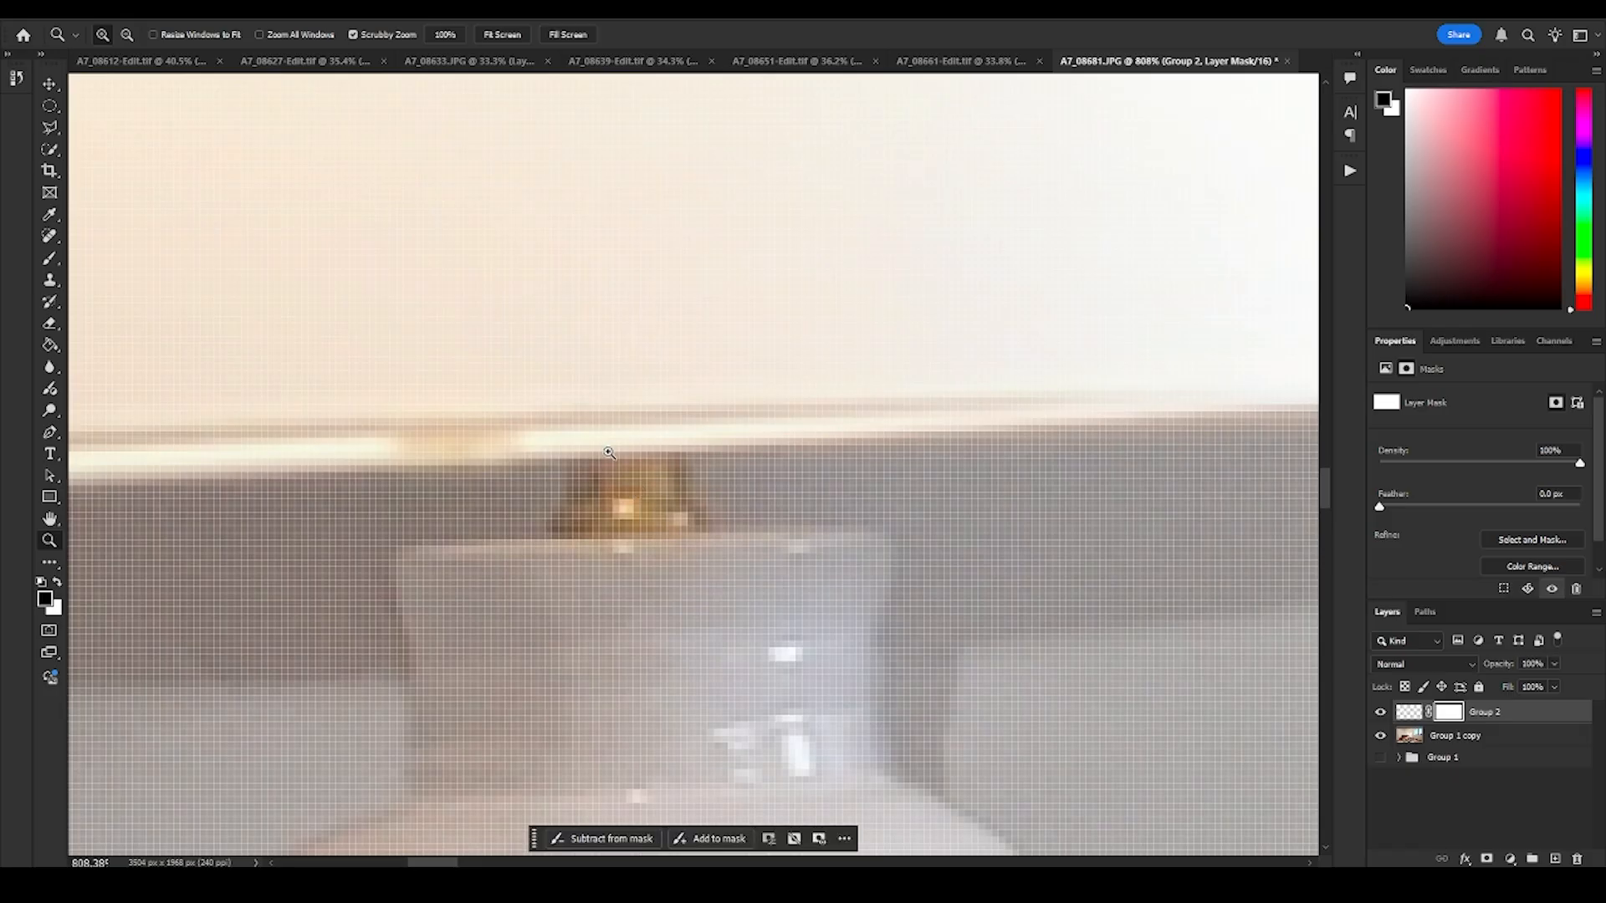
- Paint away the glowing shade's lower rim above the brass fitting on the Group 2 mask with a small brush at 100% flow
key(b)
drag(590, 465, 348, 548)
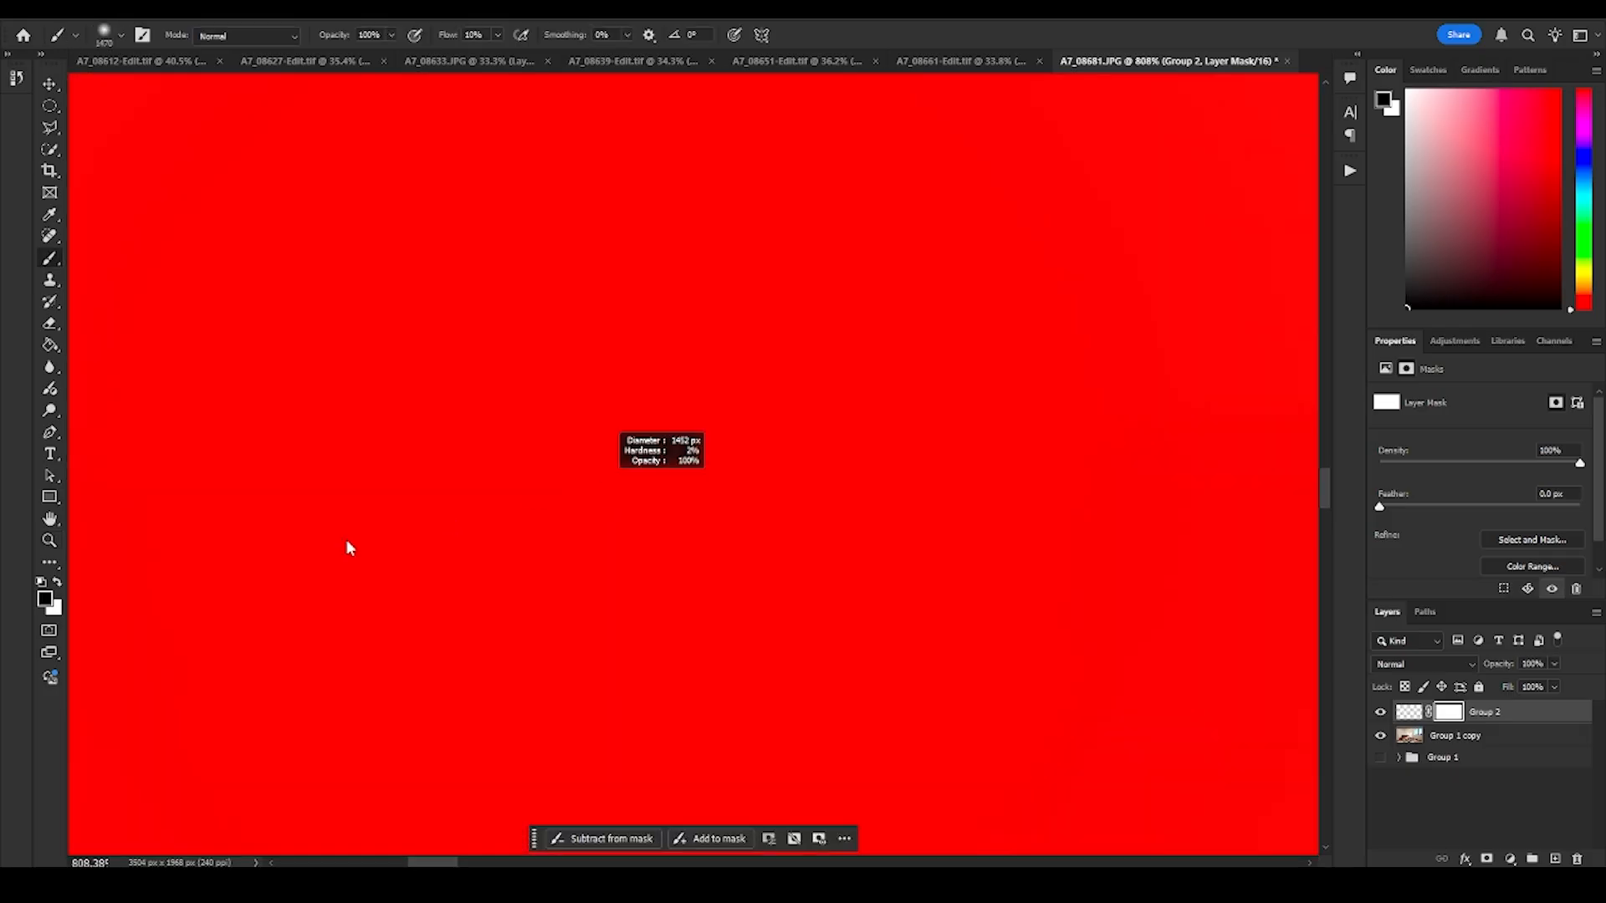
mouse_move(700, 436)
mouse_down()
mouse_move(426, 585)
mouse_move(466, 577)
mouse_move(362, 606)
mouse_up()
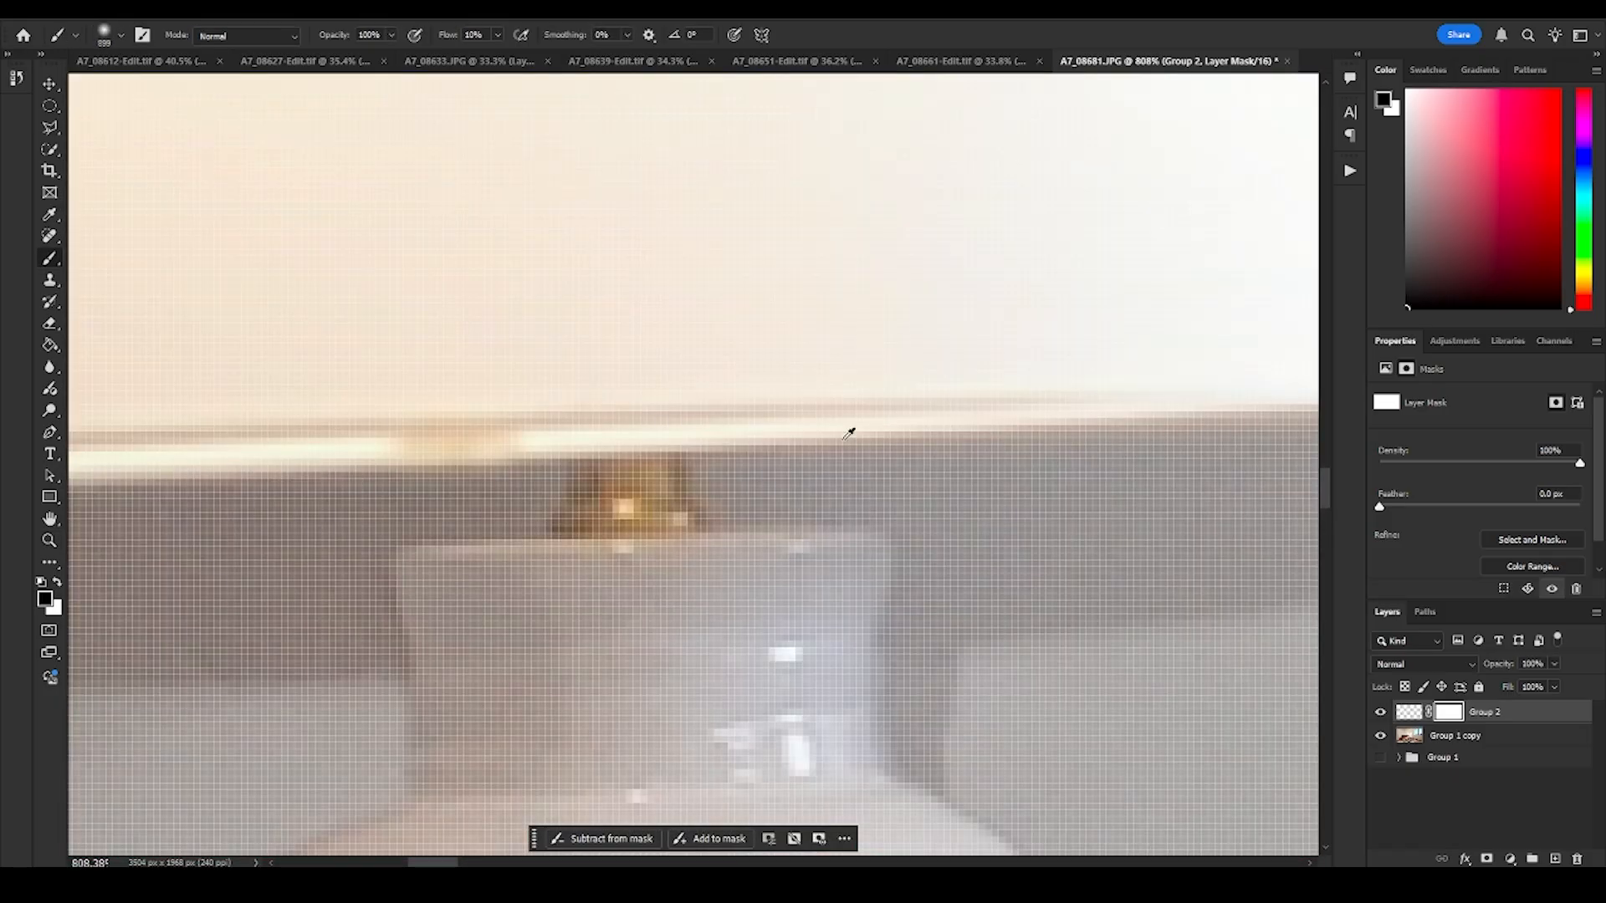
drag(862, 435, 436, 572)
drag(826, 422, 468, 561)
drag(846, 415, 502, 544)
mouse_move(605, 510)
mouse_down()
mouse_move(614, 318)
mouse_move(613, 807)
mouse_up()
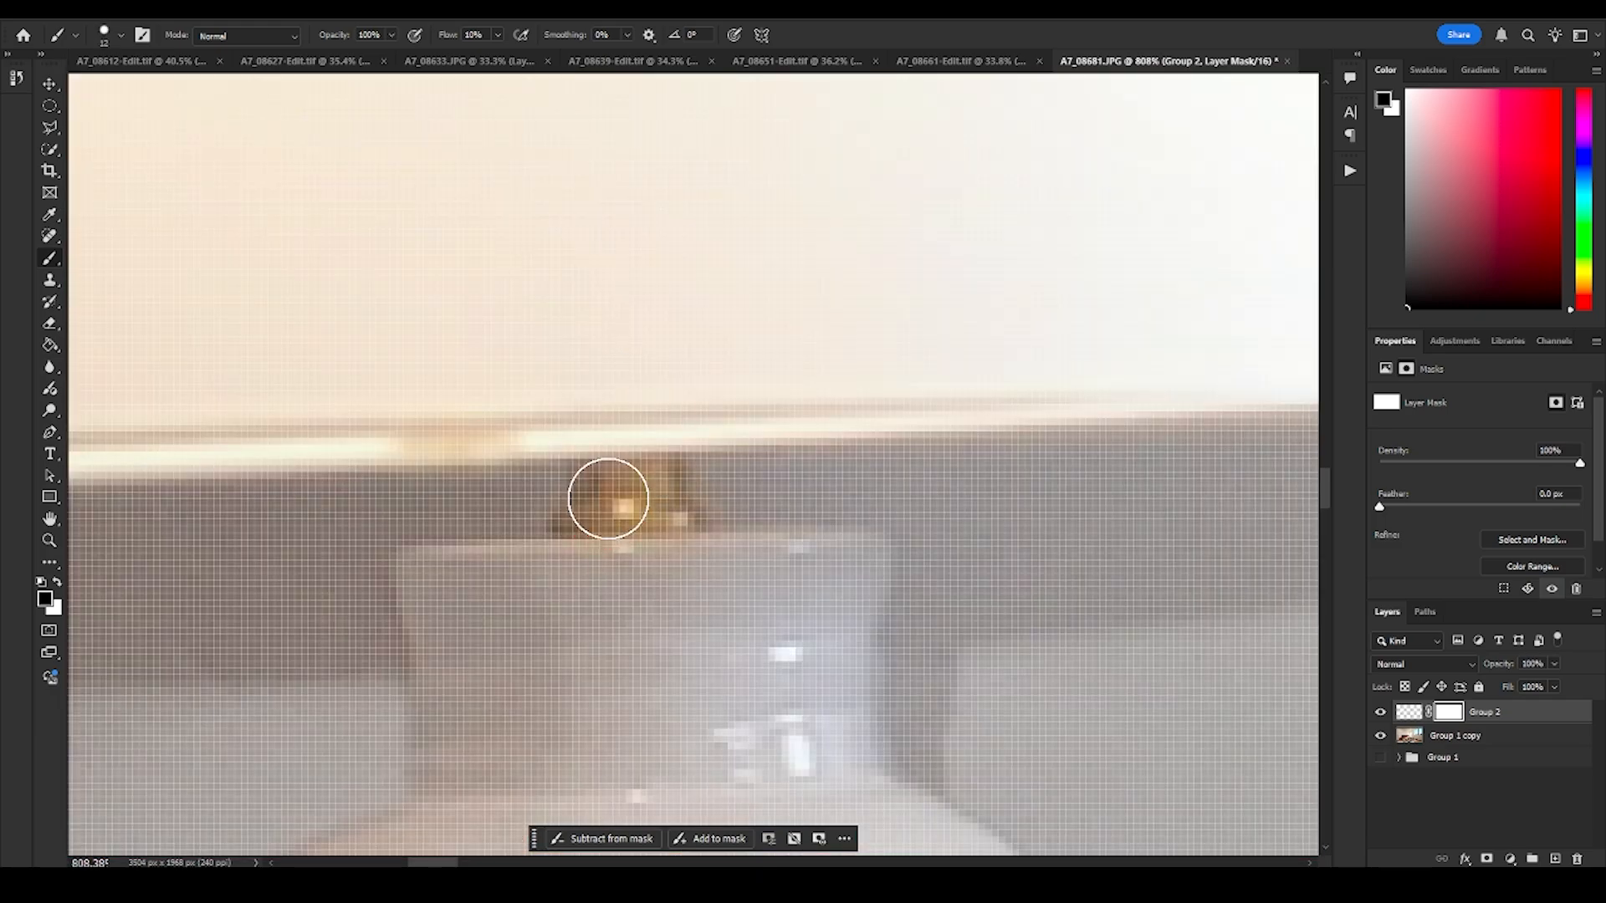
drag(612, 498, 594, 519)
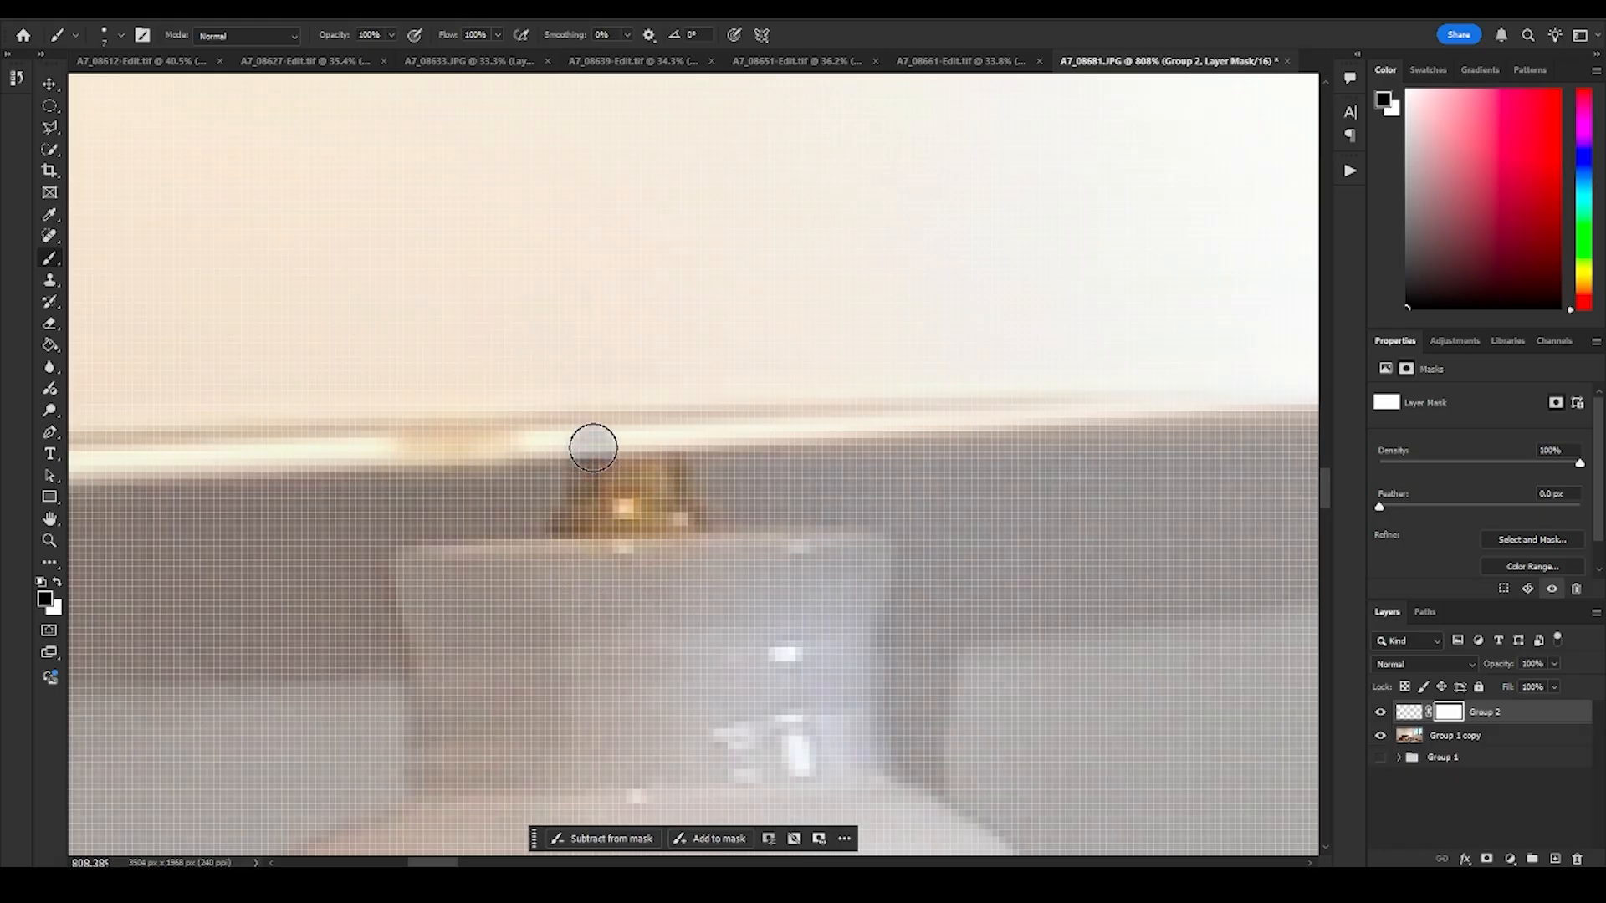
drag(592, 441, 665, 442)
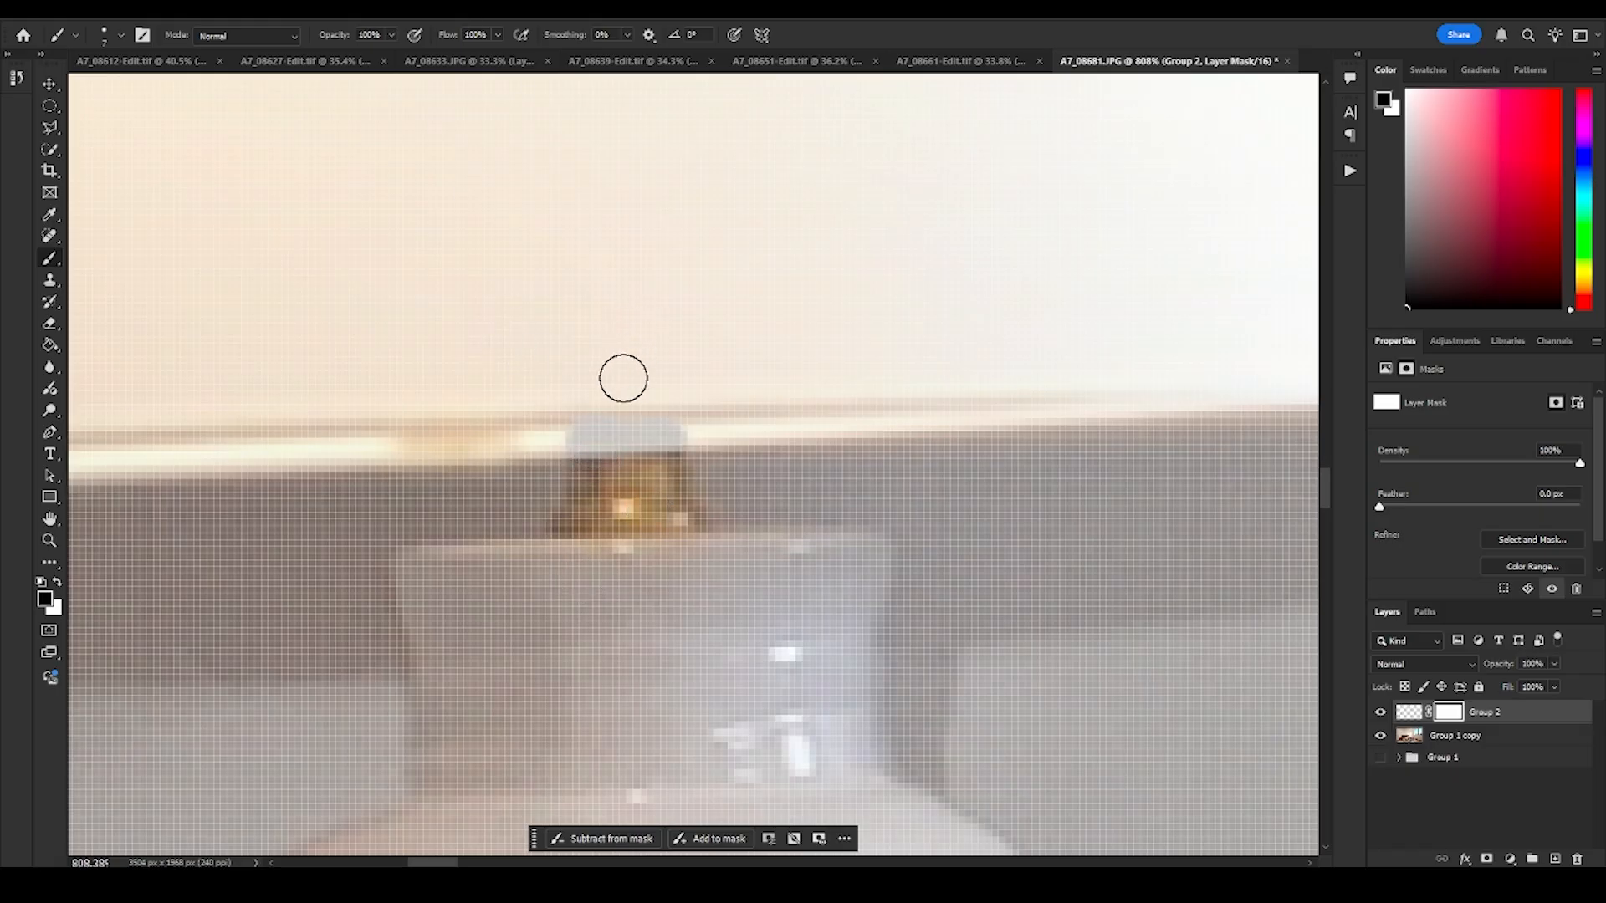
- Undo the brushwork above the brass fitting and the addition of the Group 2 layer mask
key(ctrl+z)
key(ctrl+z)
key(ctrl+z)
key(ctrl+z)
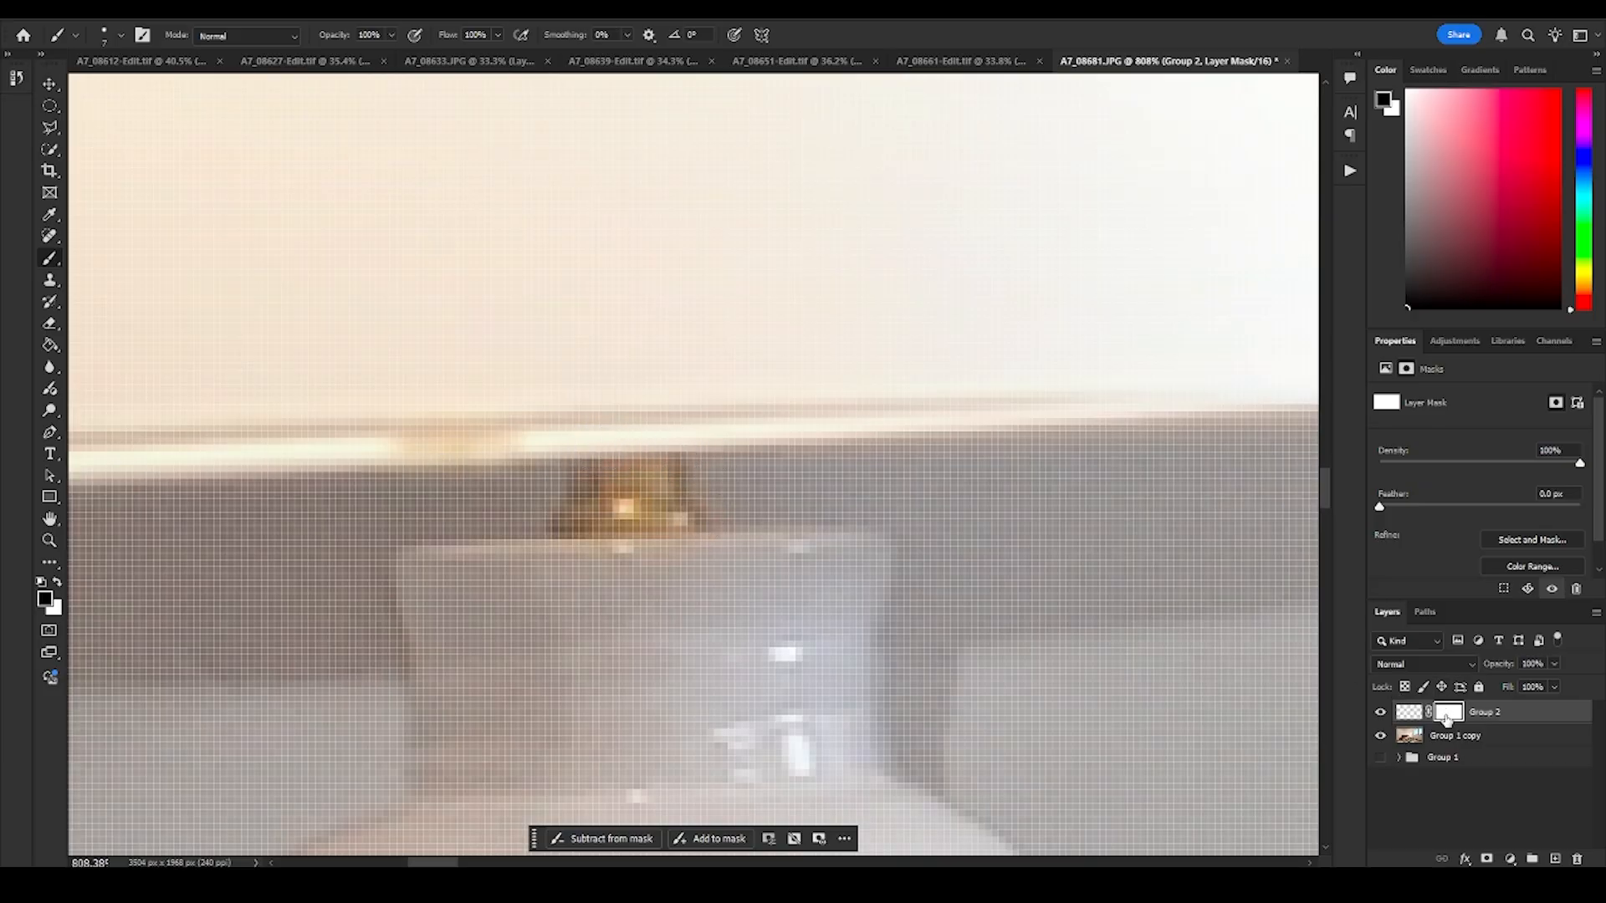
key(ctrl+z)
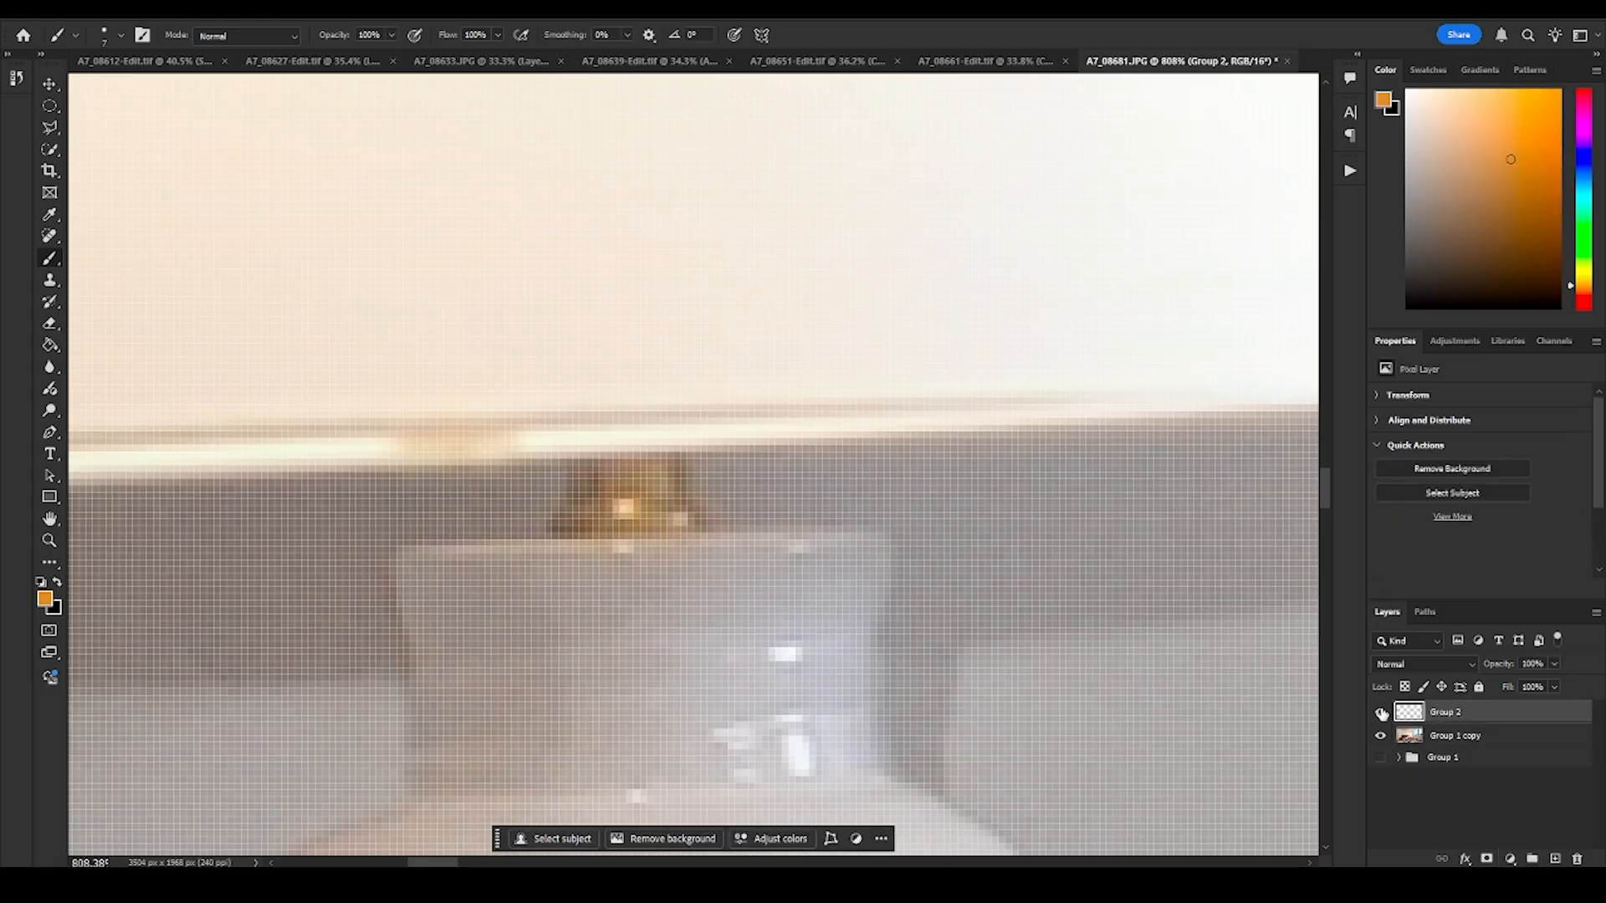
- Check the glowing shade by hiding and showing the Group 2 layer, and select the Group 1 copy layer
click(1382, 713)
click(1462, 736)
click(1382, 712)
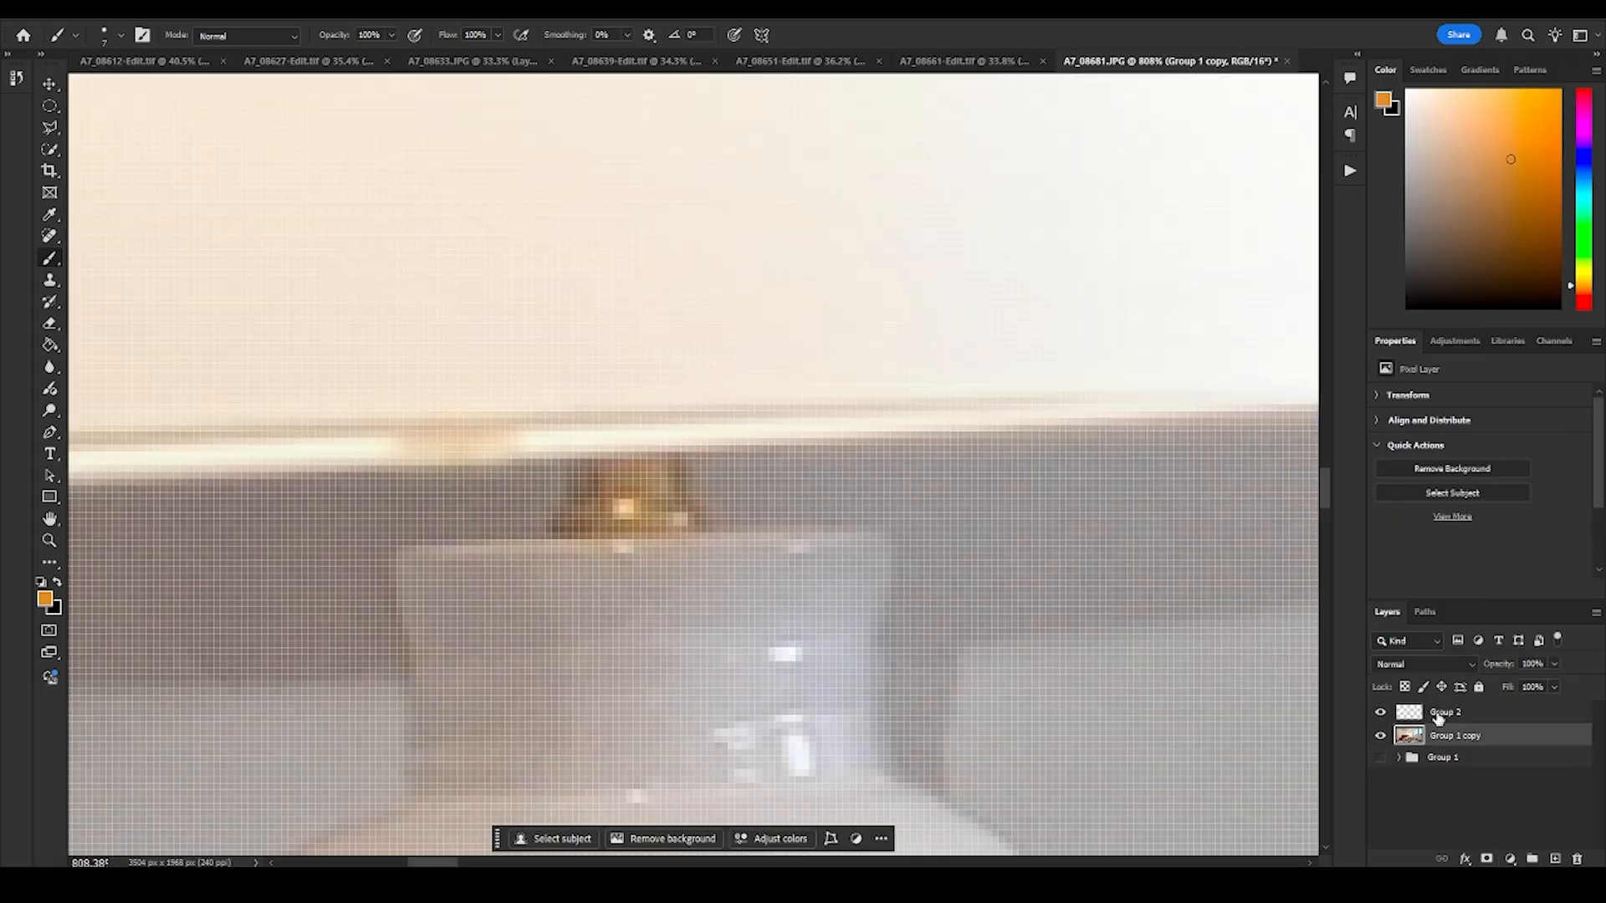
click(1438, 713)
click(1456, 738)
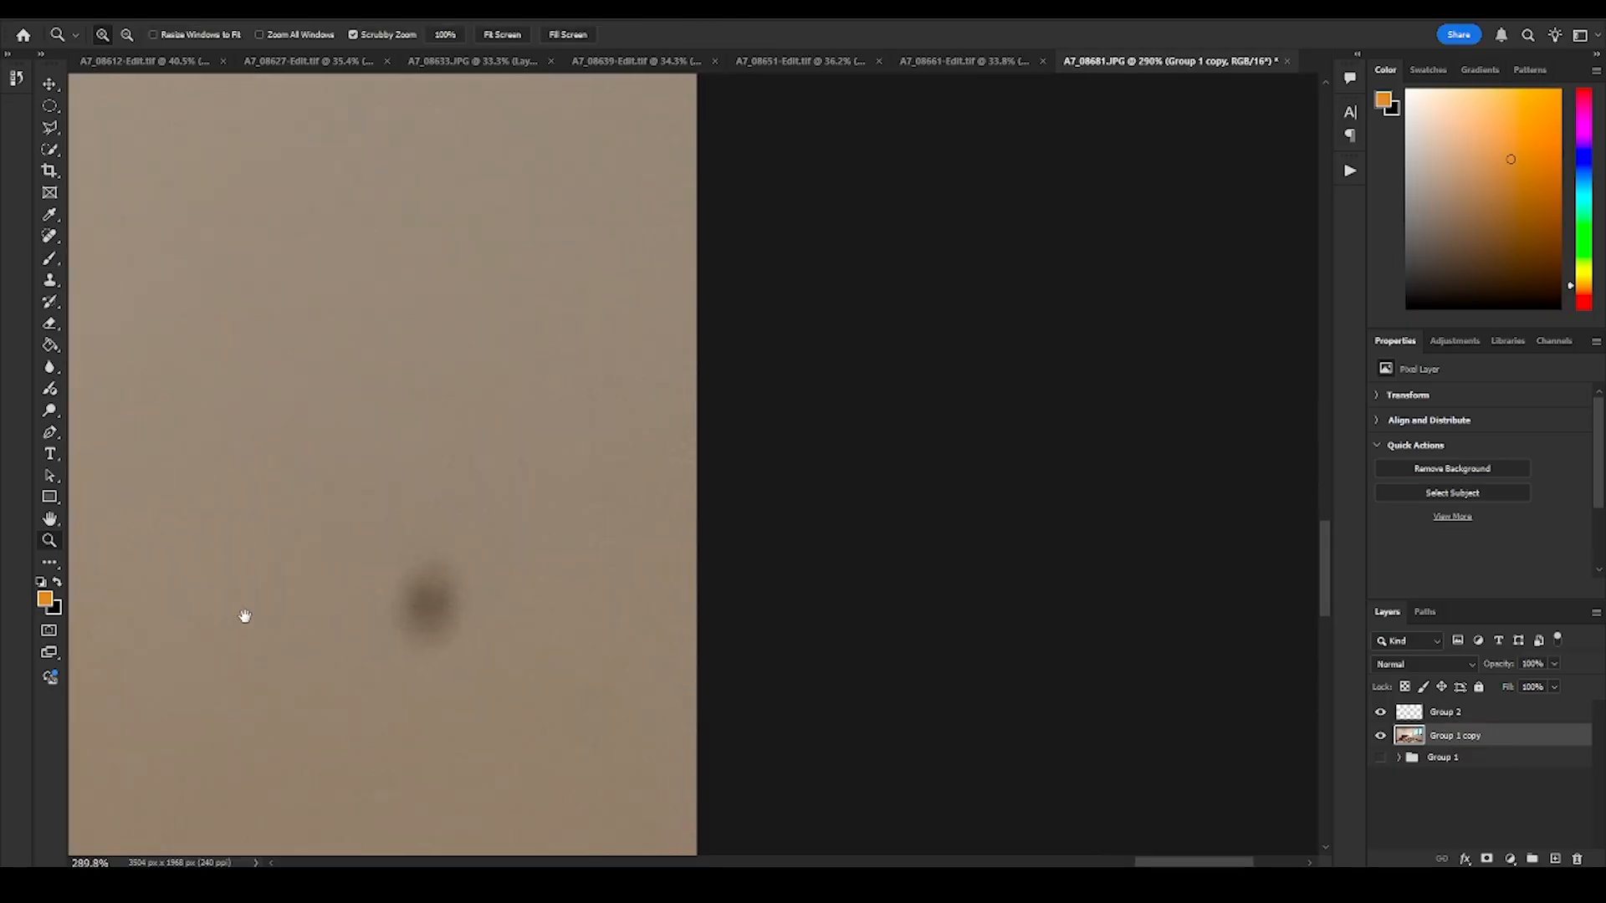
- Outline the dark spot on the wall with the Polygonal Lasso and remove it with an unprompted Generative Fill
click(745, 343)
click(629, 413)
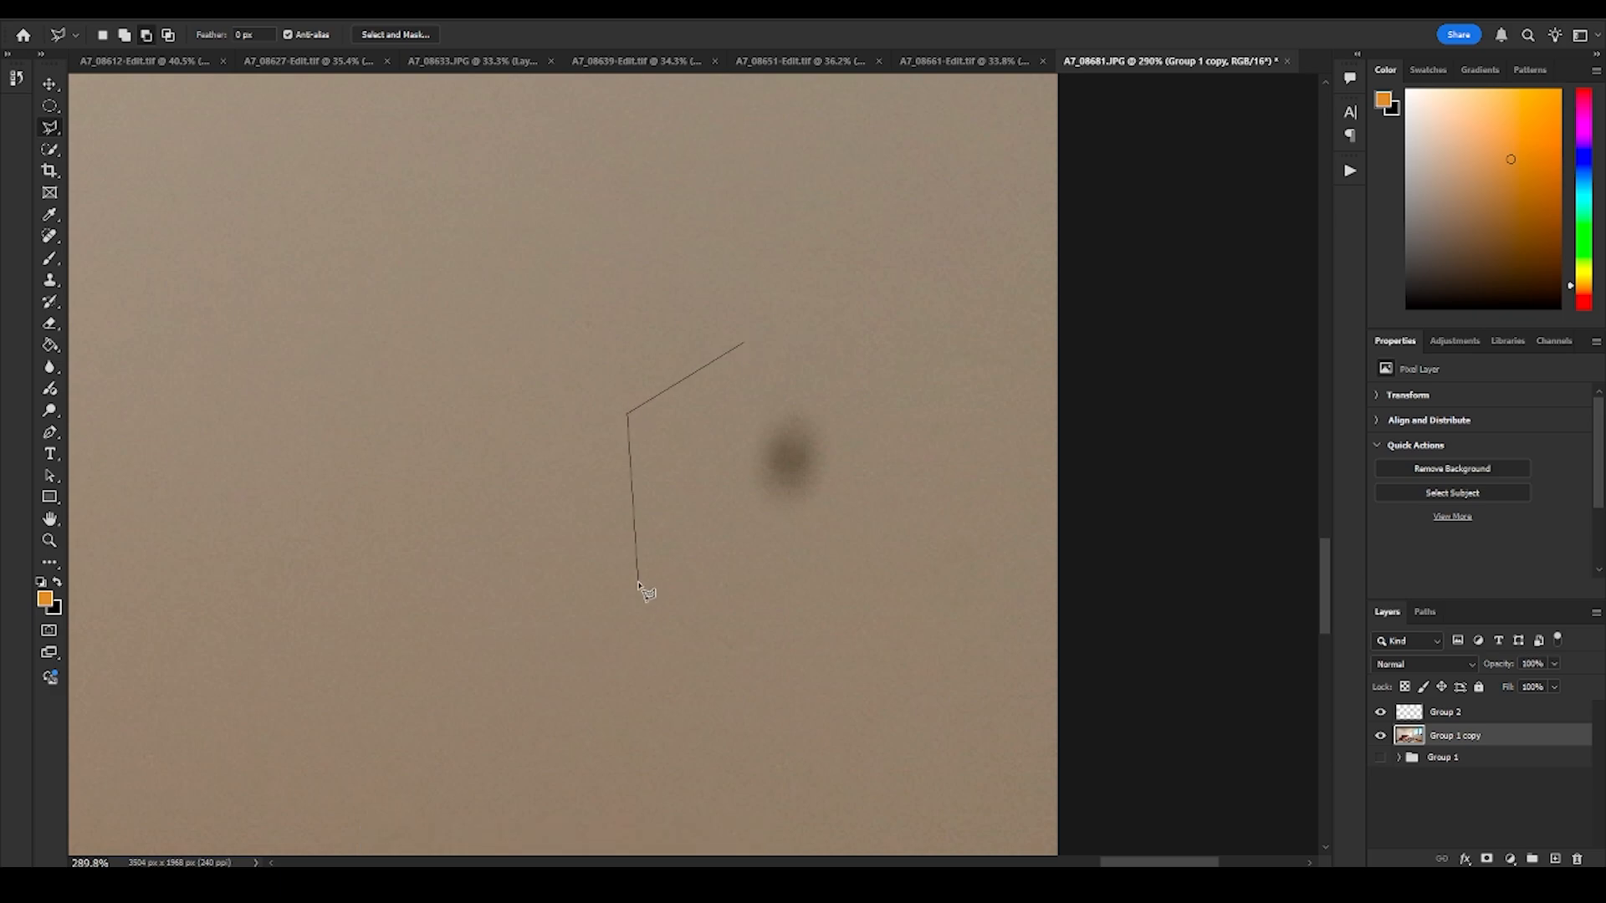
click(639, 583)
click(878, 623)
click(925, 374)
double_click(761, 307)
click(648, 646)
click(948, 642)
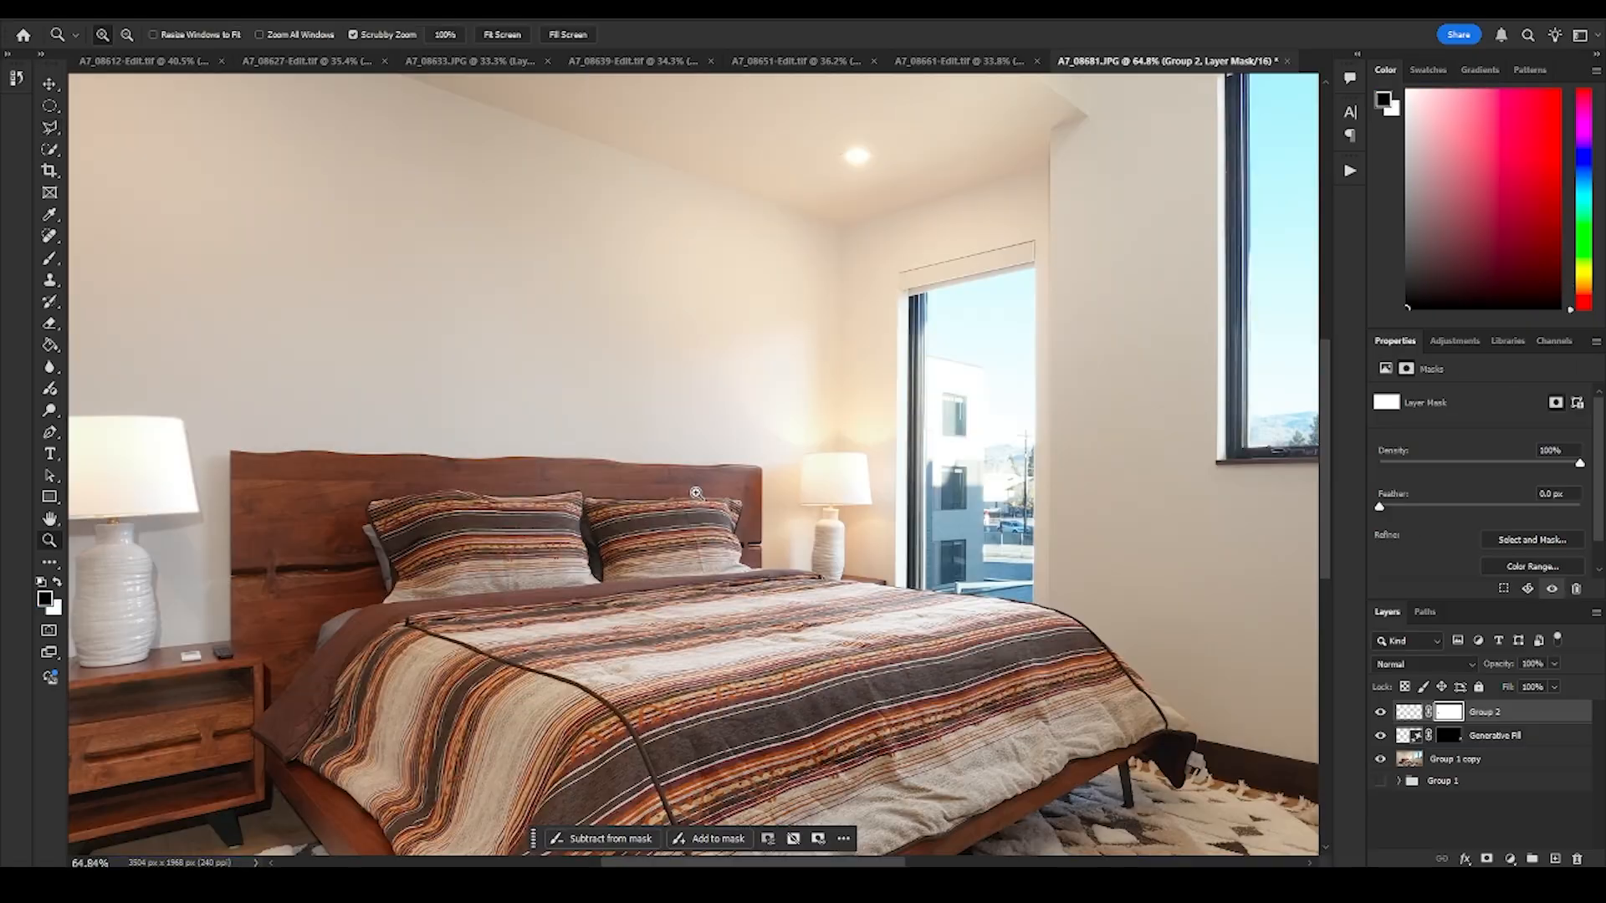
- Sample the cream glow colour from the wall above the lit lamp beside the narrow window with the Eyedropper
drag(840, 426, 960, 557)
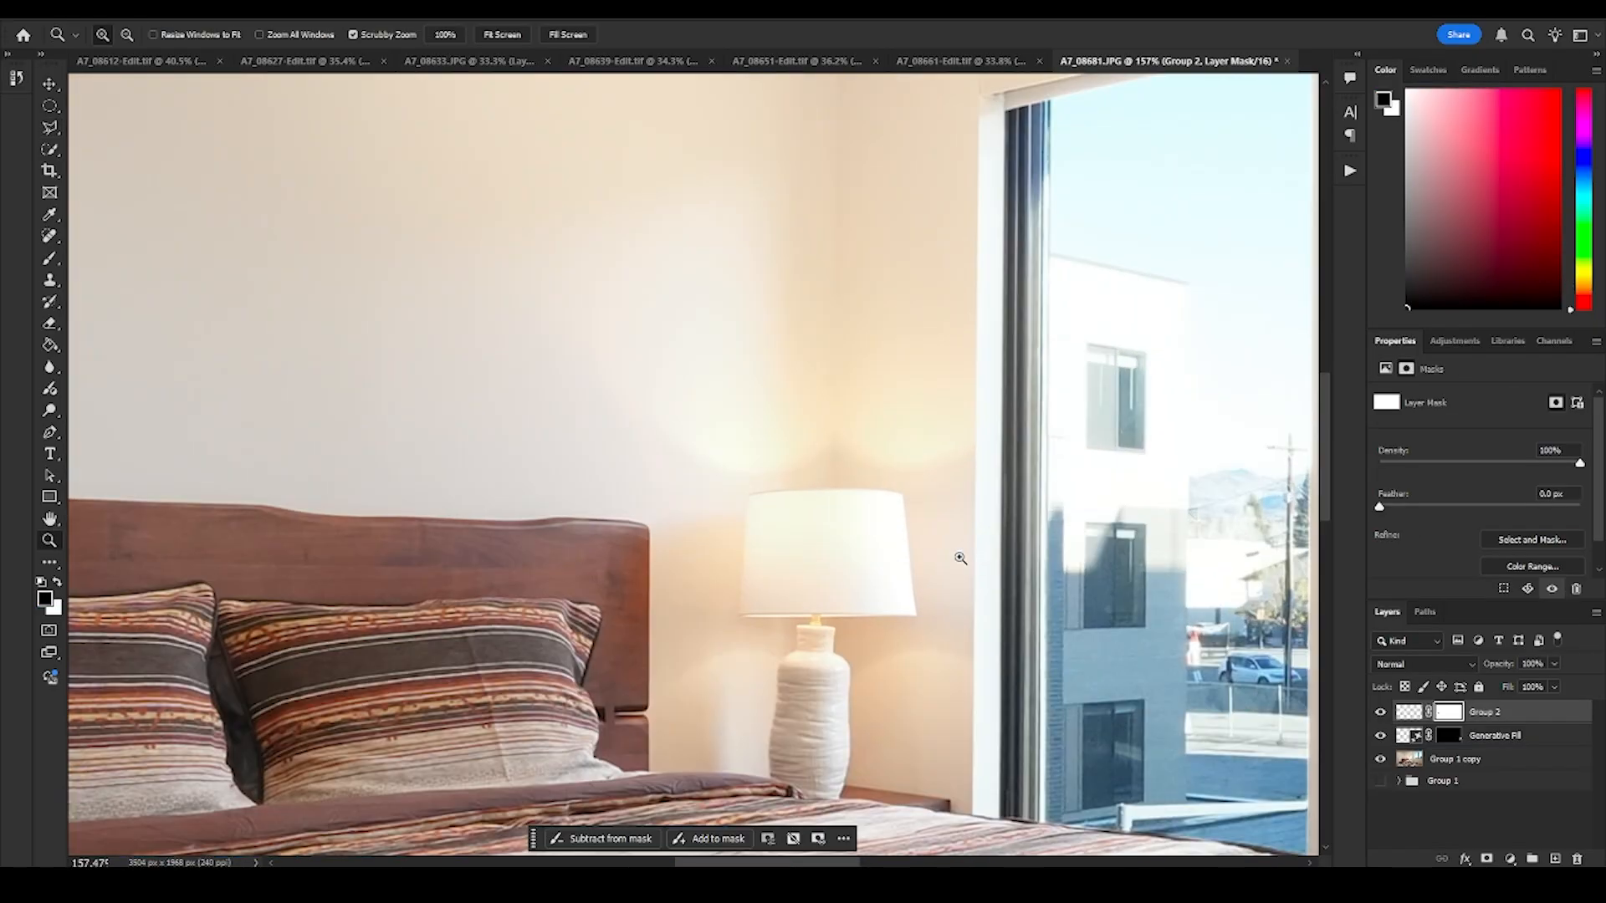
click(50, 216)
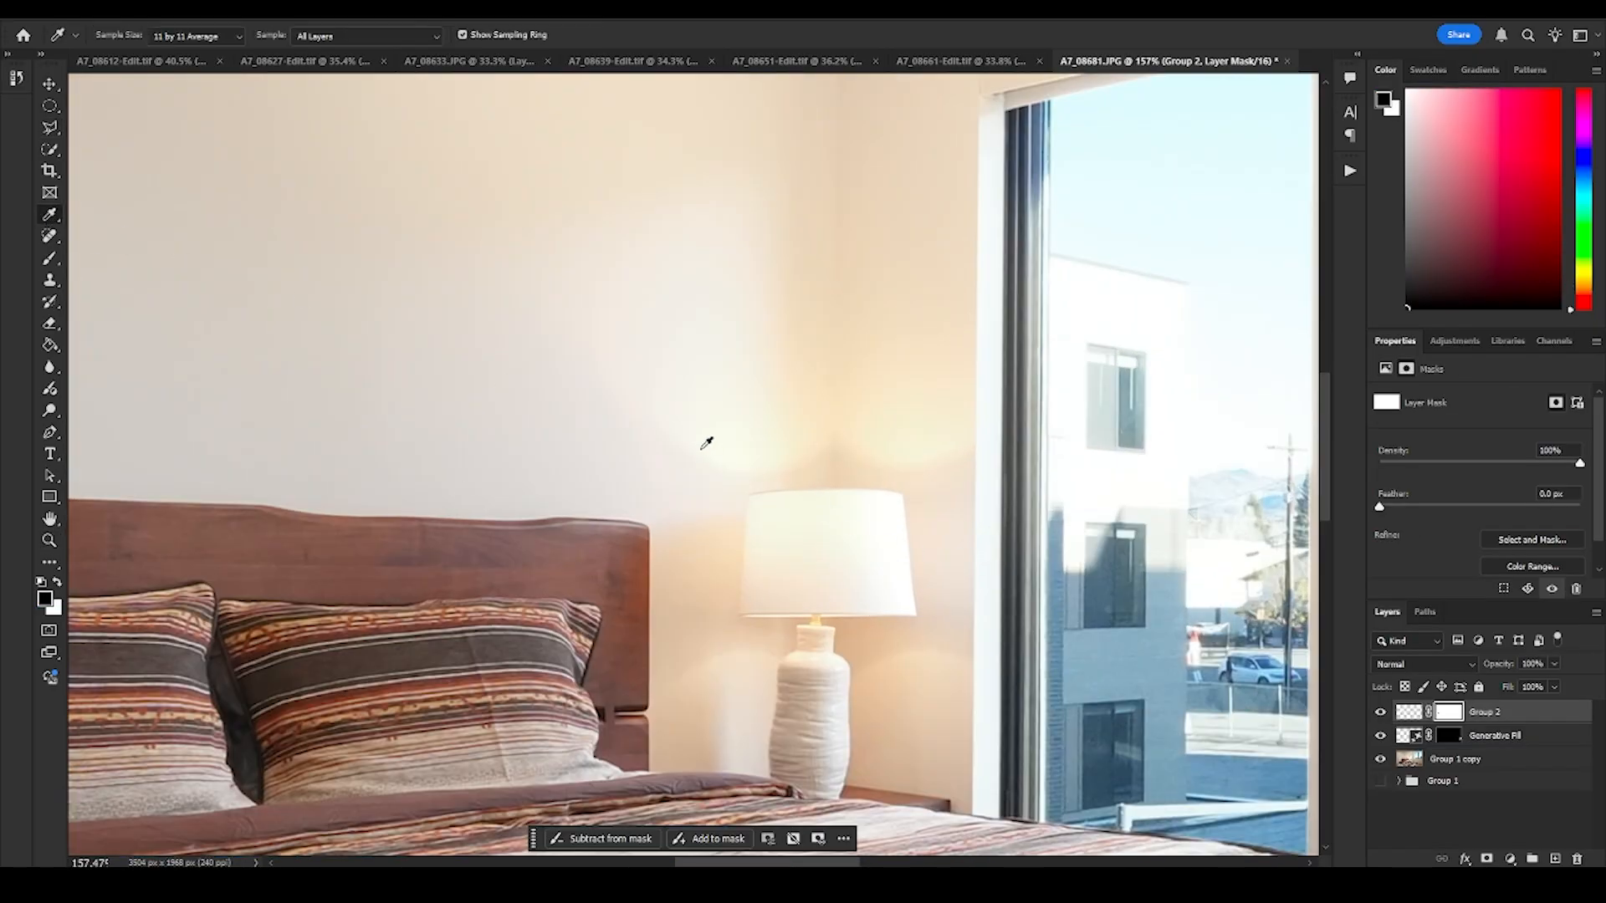
click(764, 410)
click(810, 425)
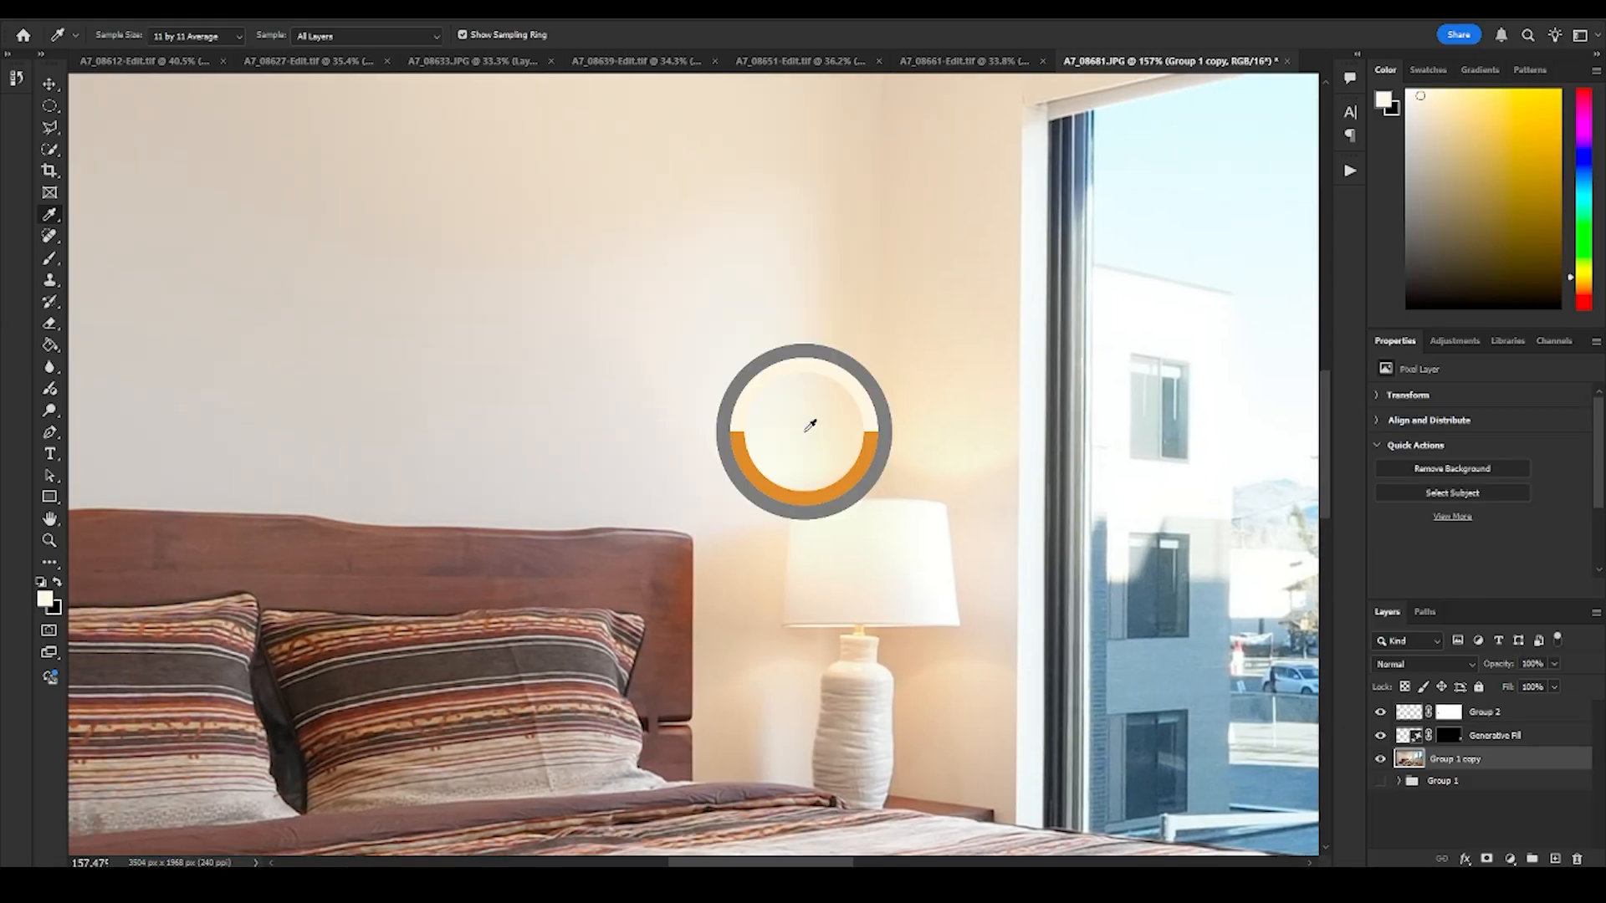
- Add a Solid Color fill layer in the sampled cream beneath the Group 2 layer and invert its mask to black
click(1485, 711)
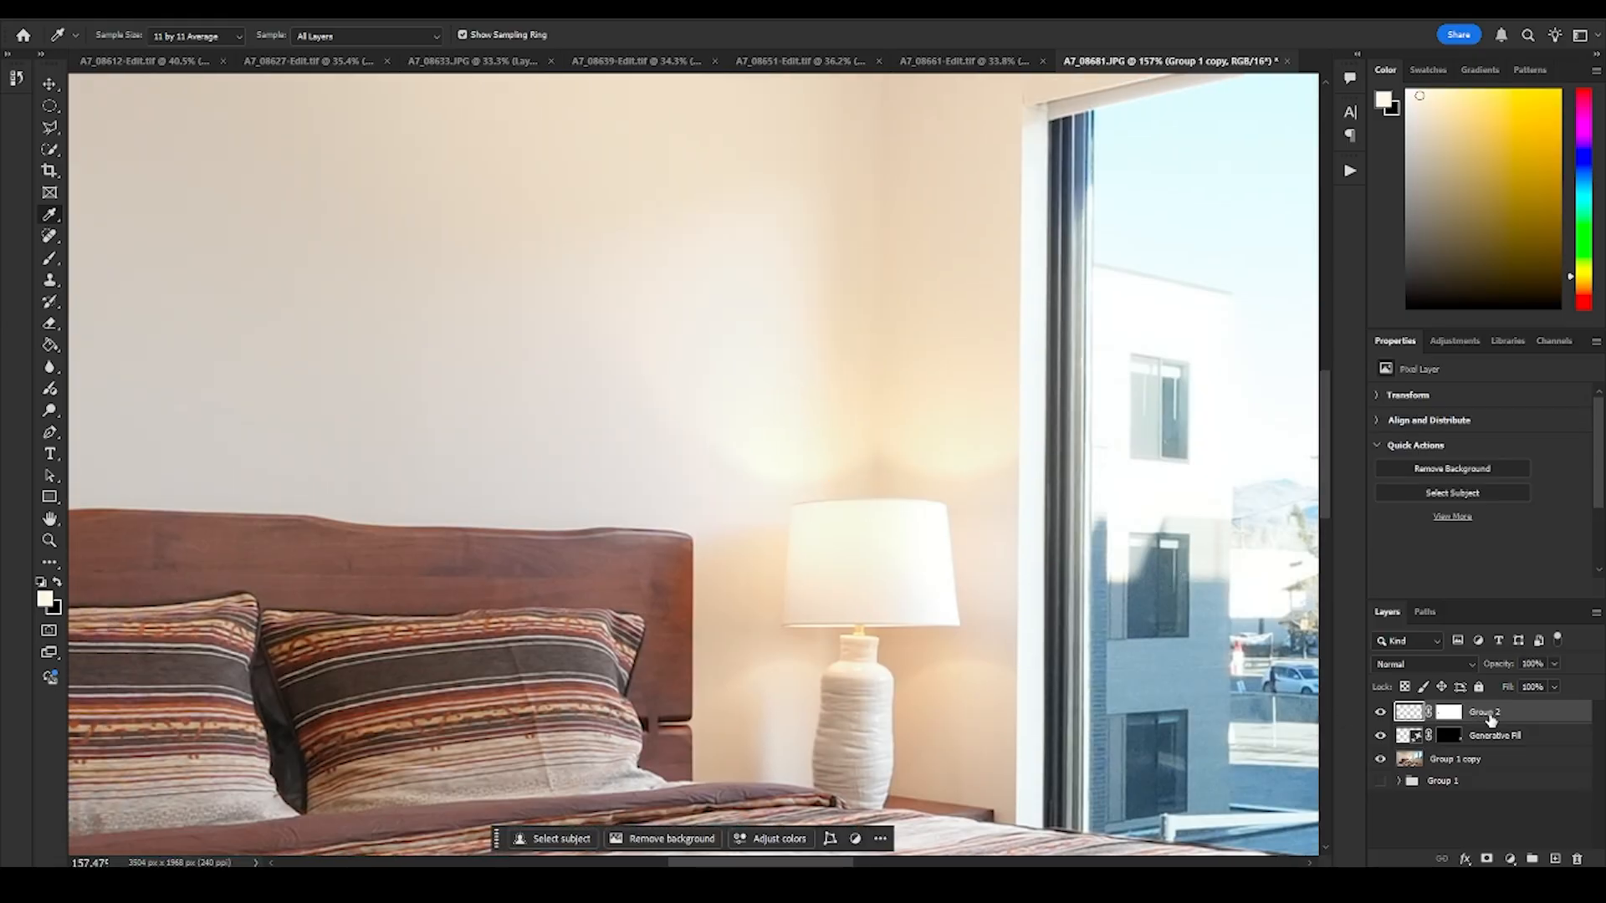
click(1510, 859)
click(1505, 566)
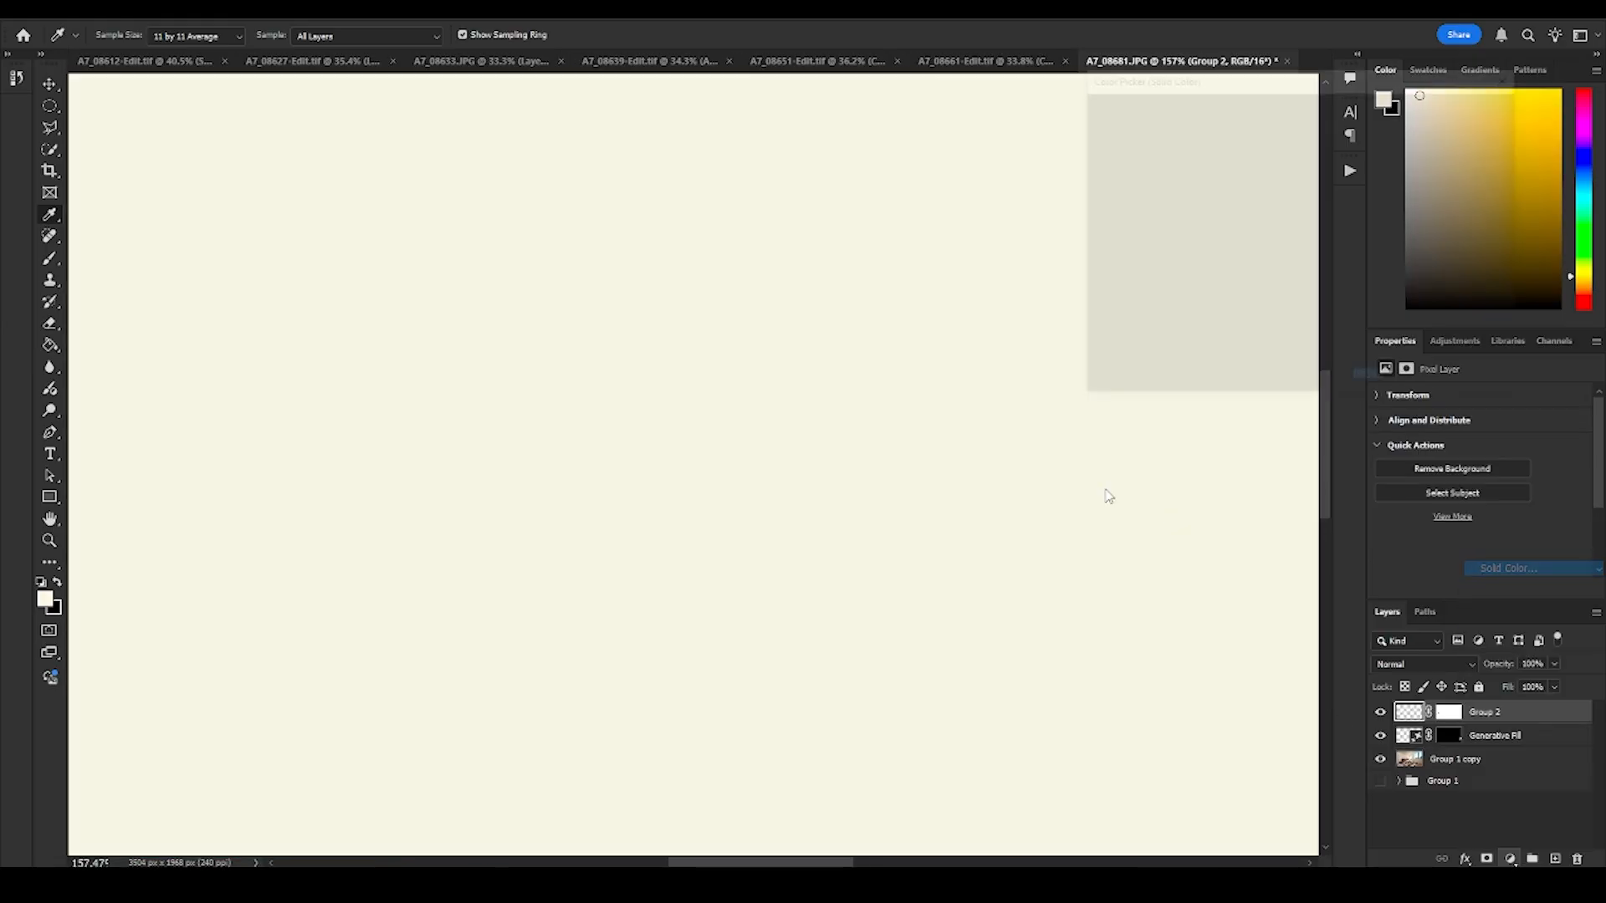
drag(1475, 711, 1473, 744)
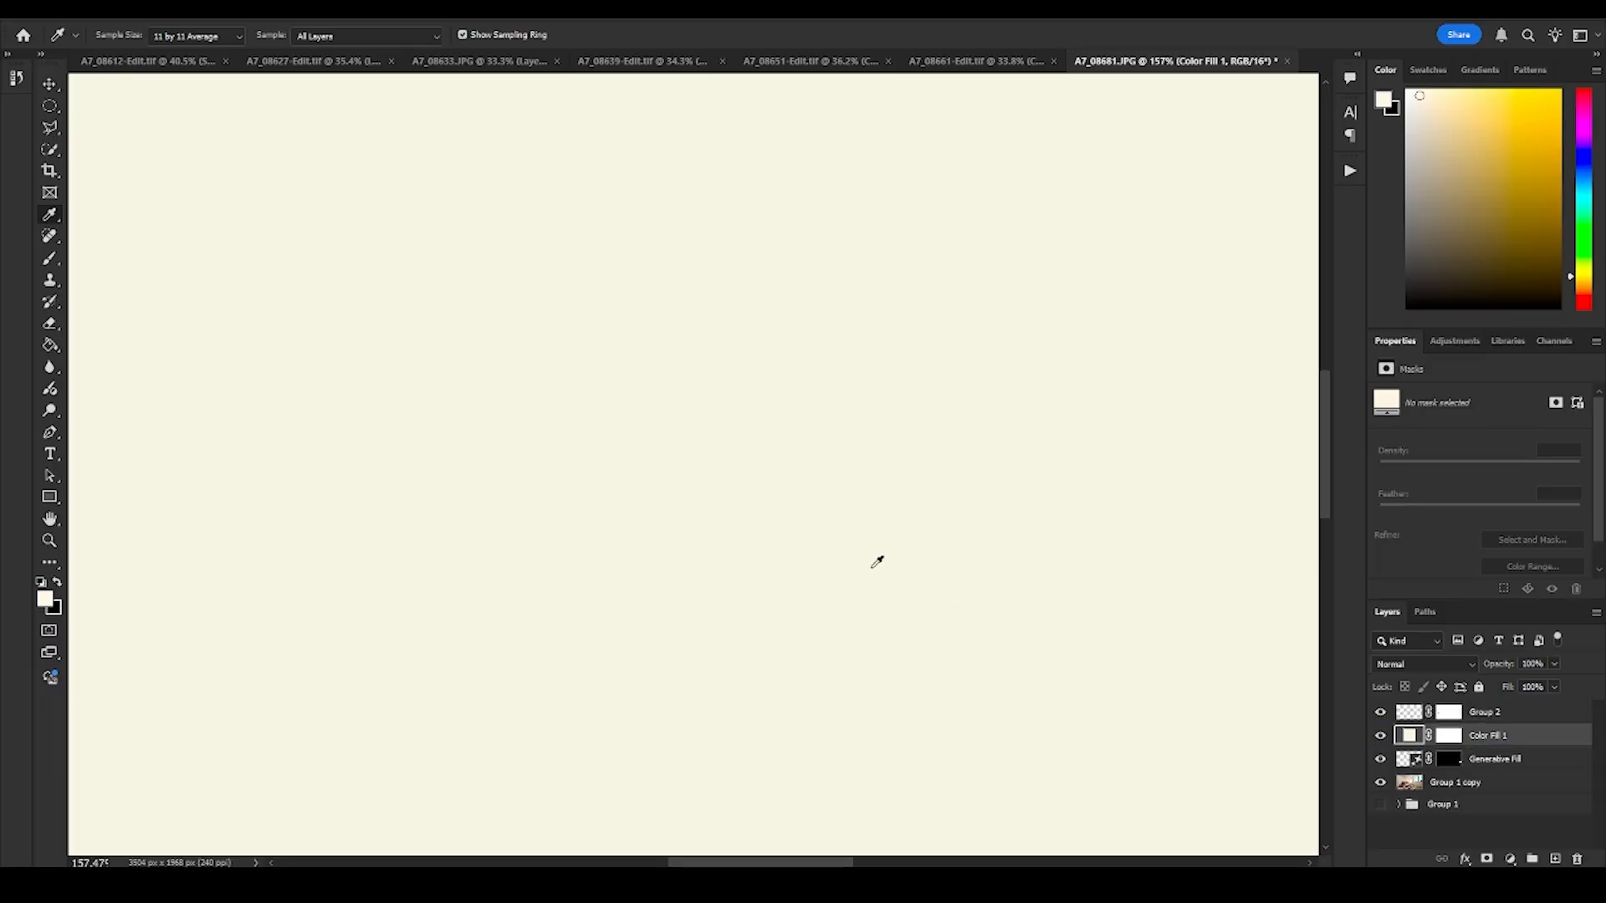
click(1448, 736)
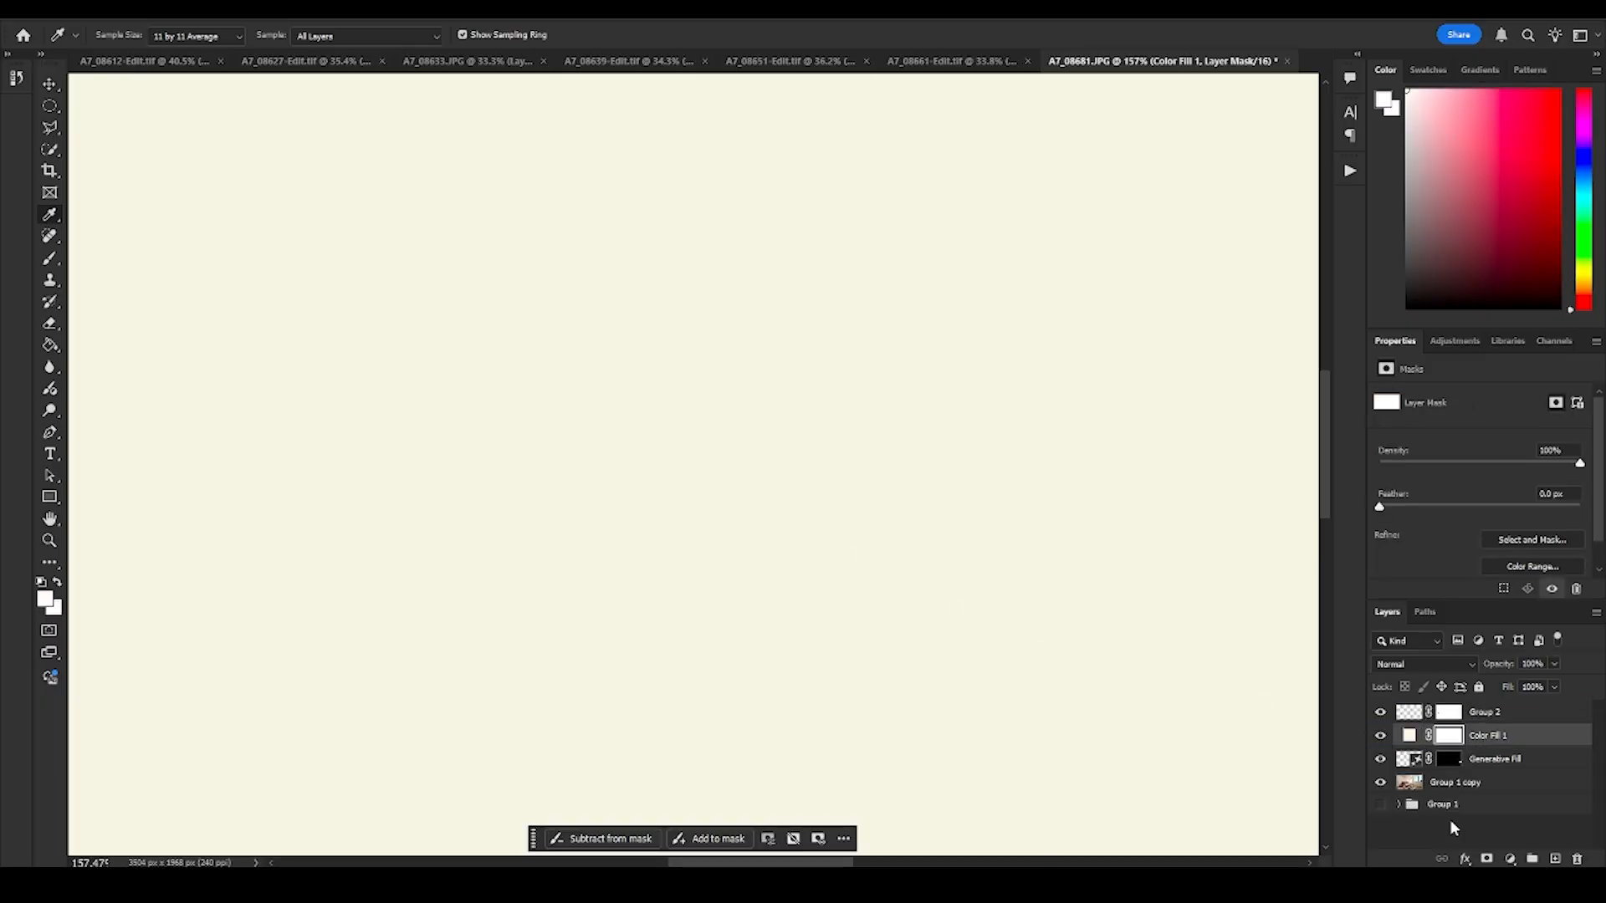
key(ctrl+i)
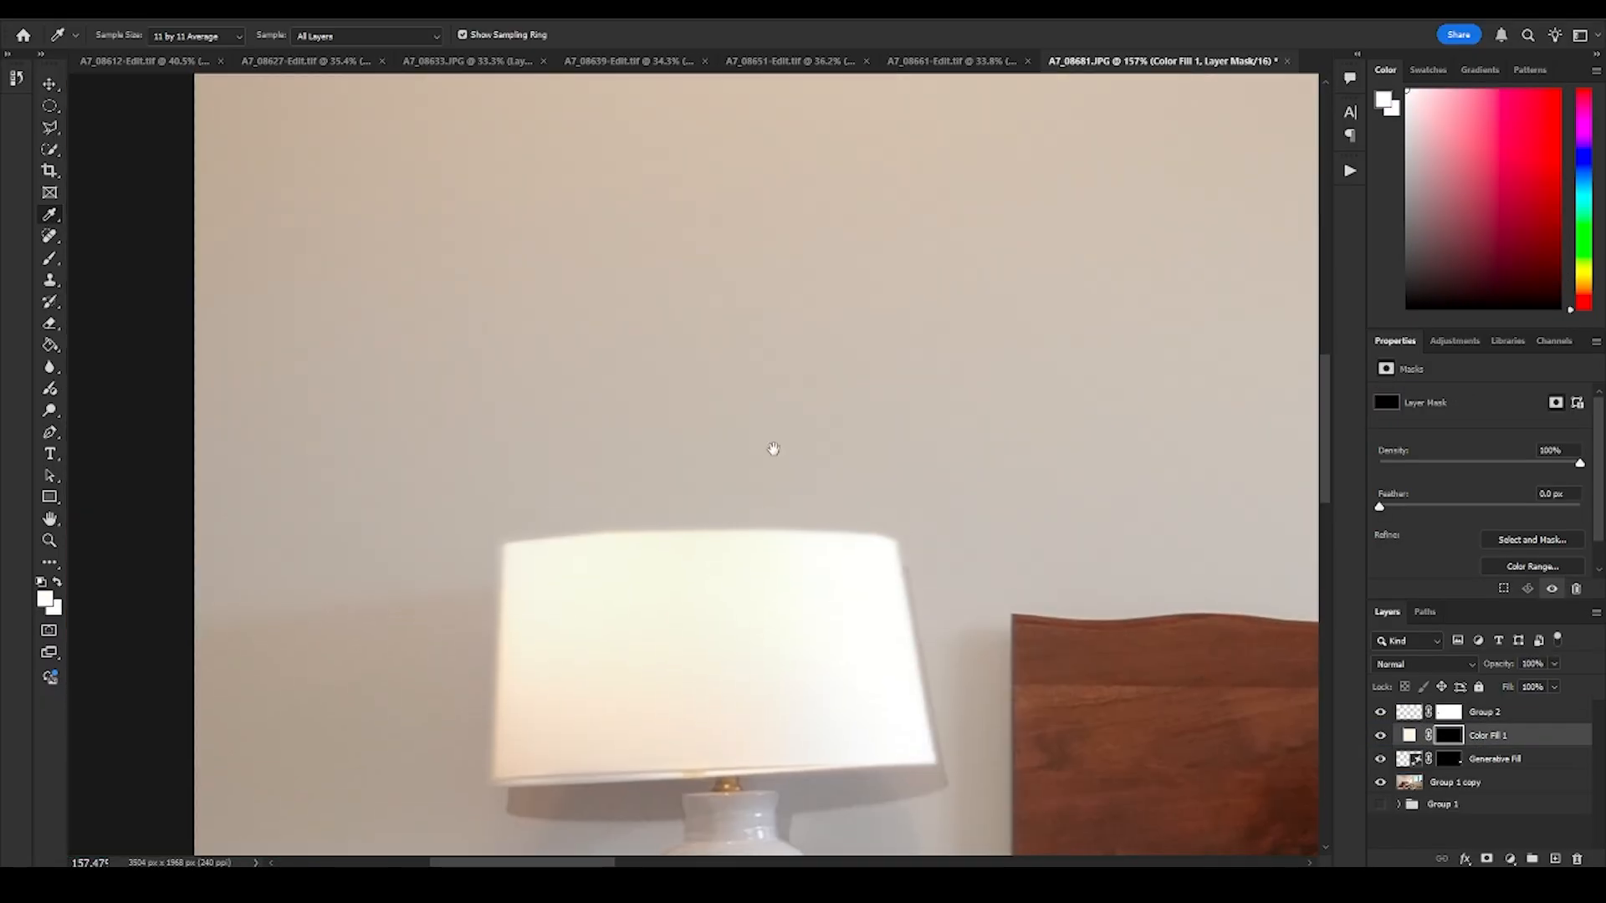
- Examine the glow around the originally lit lamp, and browse the Lightroom filmstrip for a reference photo
key(z)
drag(763, 448, 864, 480)
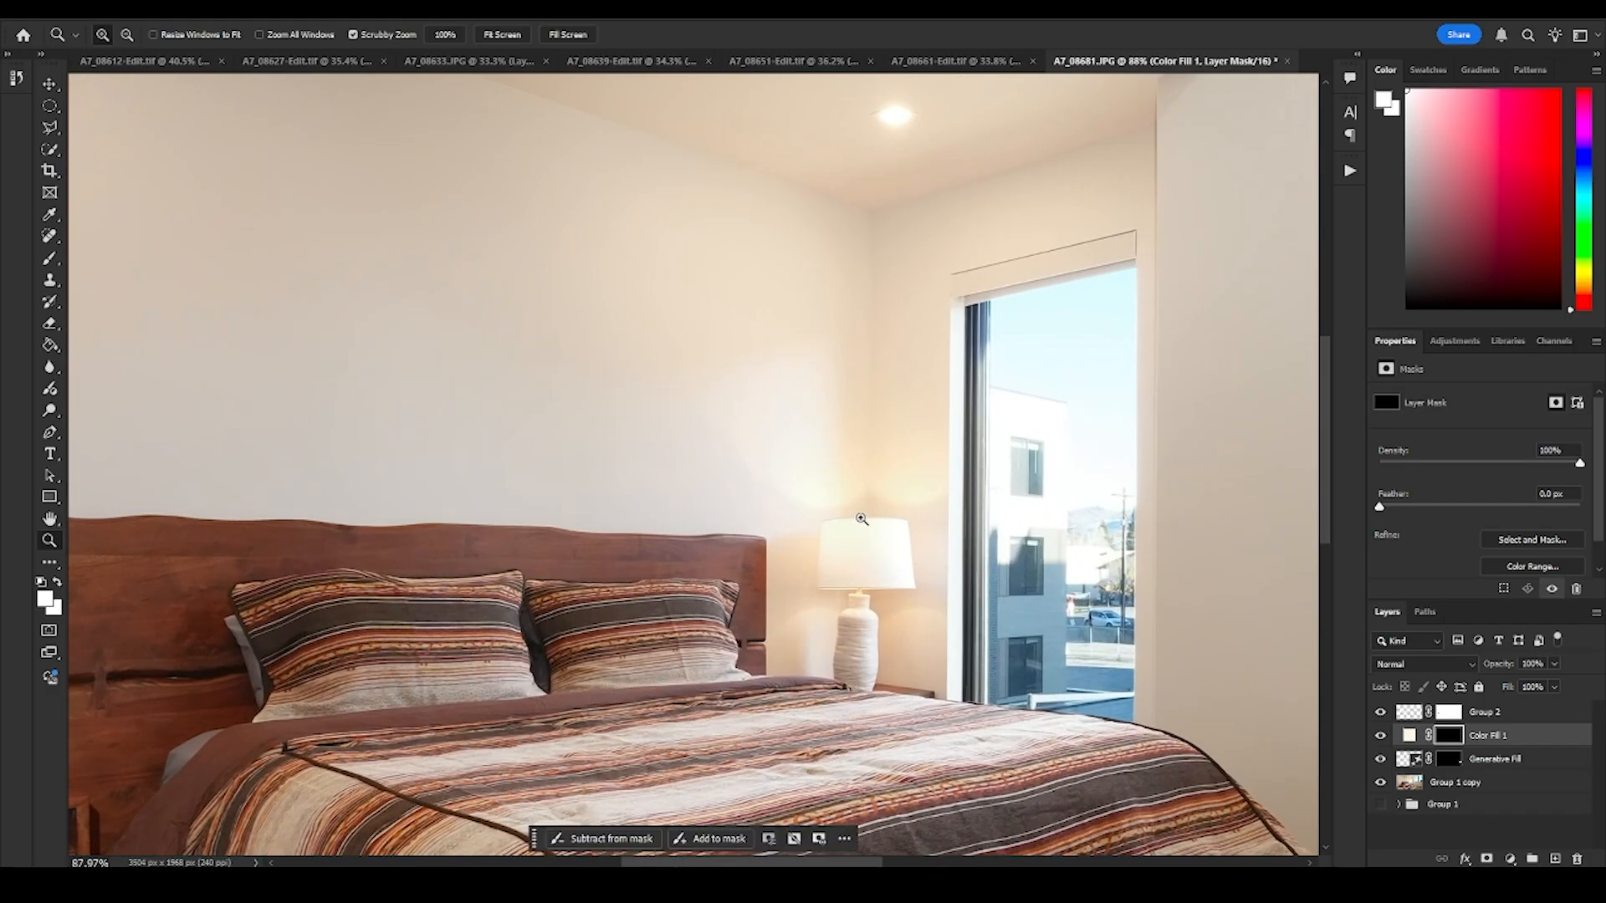
drag(470, 513, 476, 473)
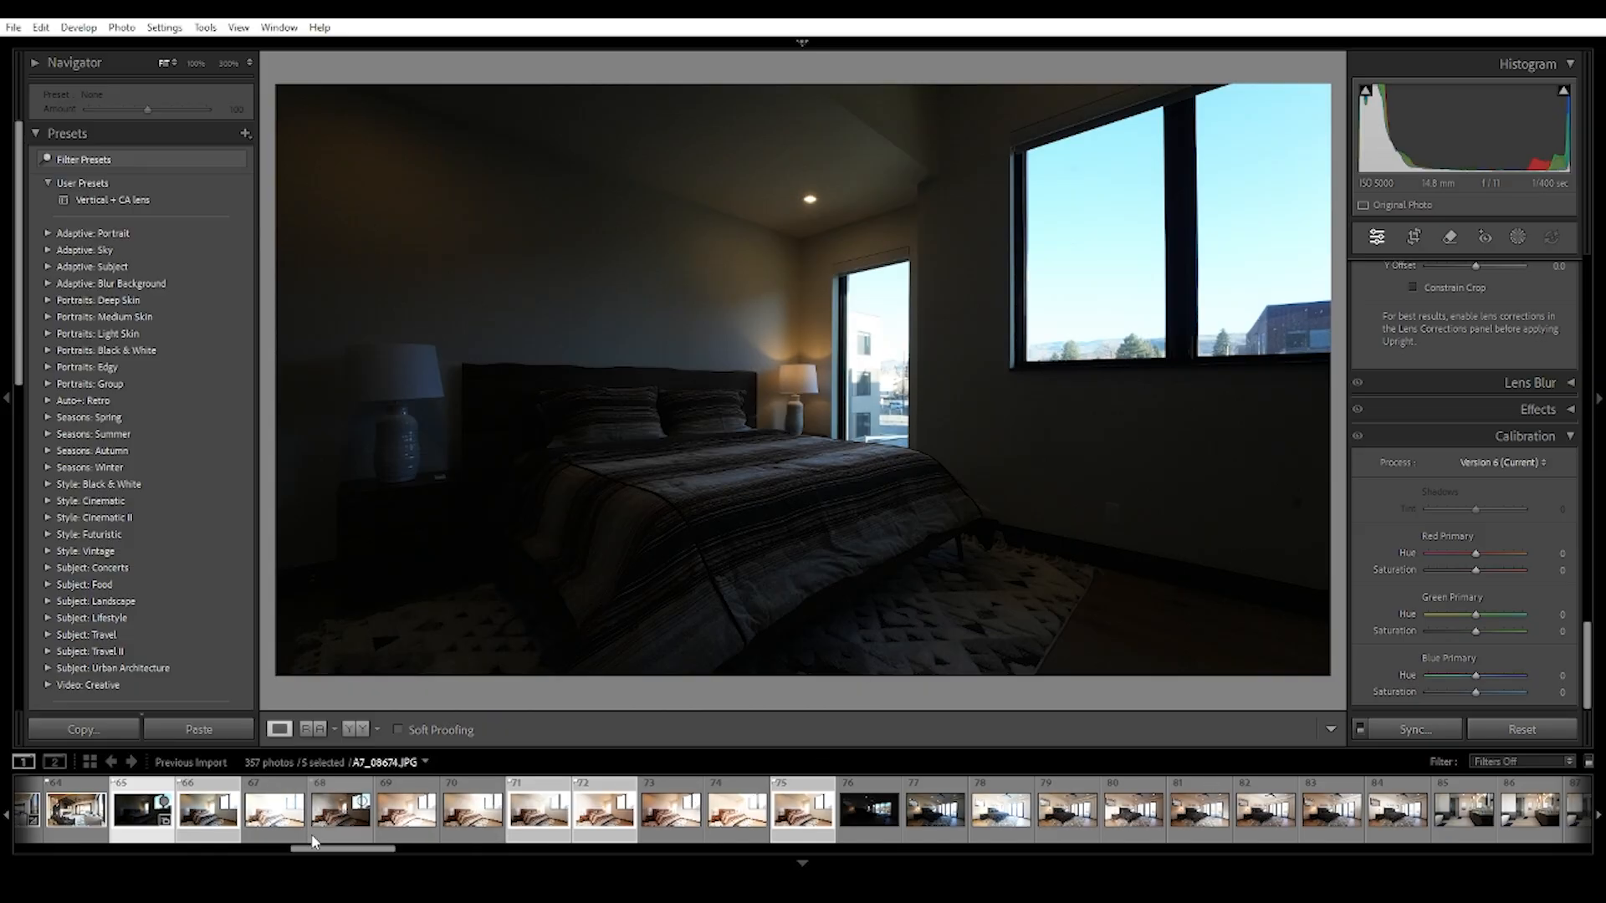
drag(343, 857, 268, 851)
click(387, 809)
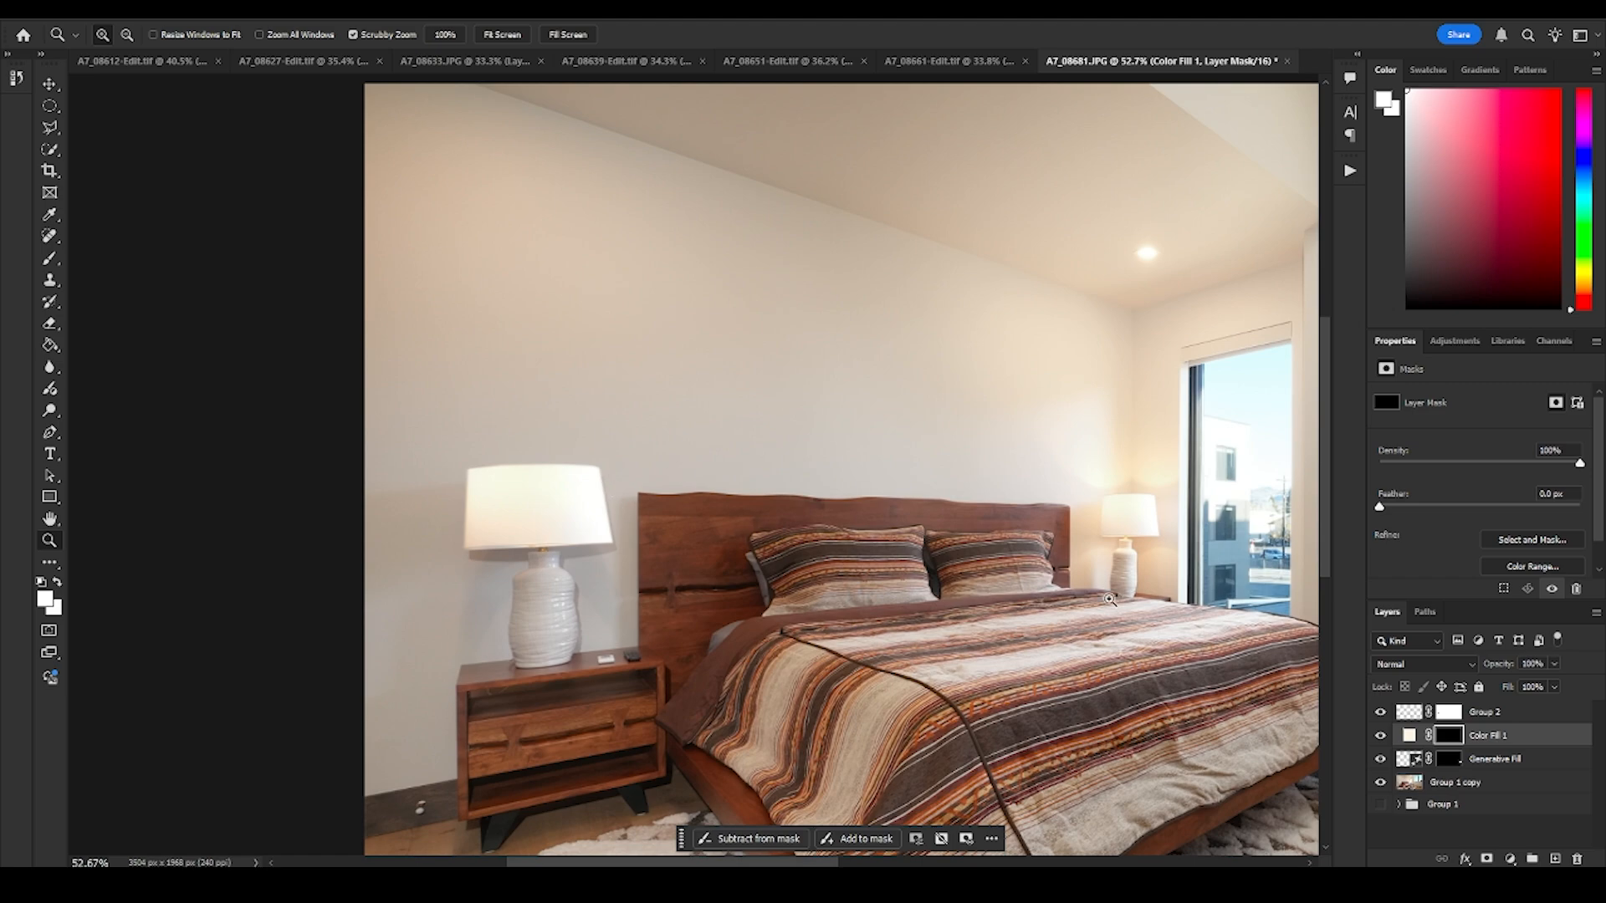
- Return to Photoshop and compare the lamp beside the headboard with the Group 2 layer hidden and shown
scroll(537, 448, up, 4)
drag(537, 449, 635, 484)
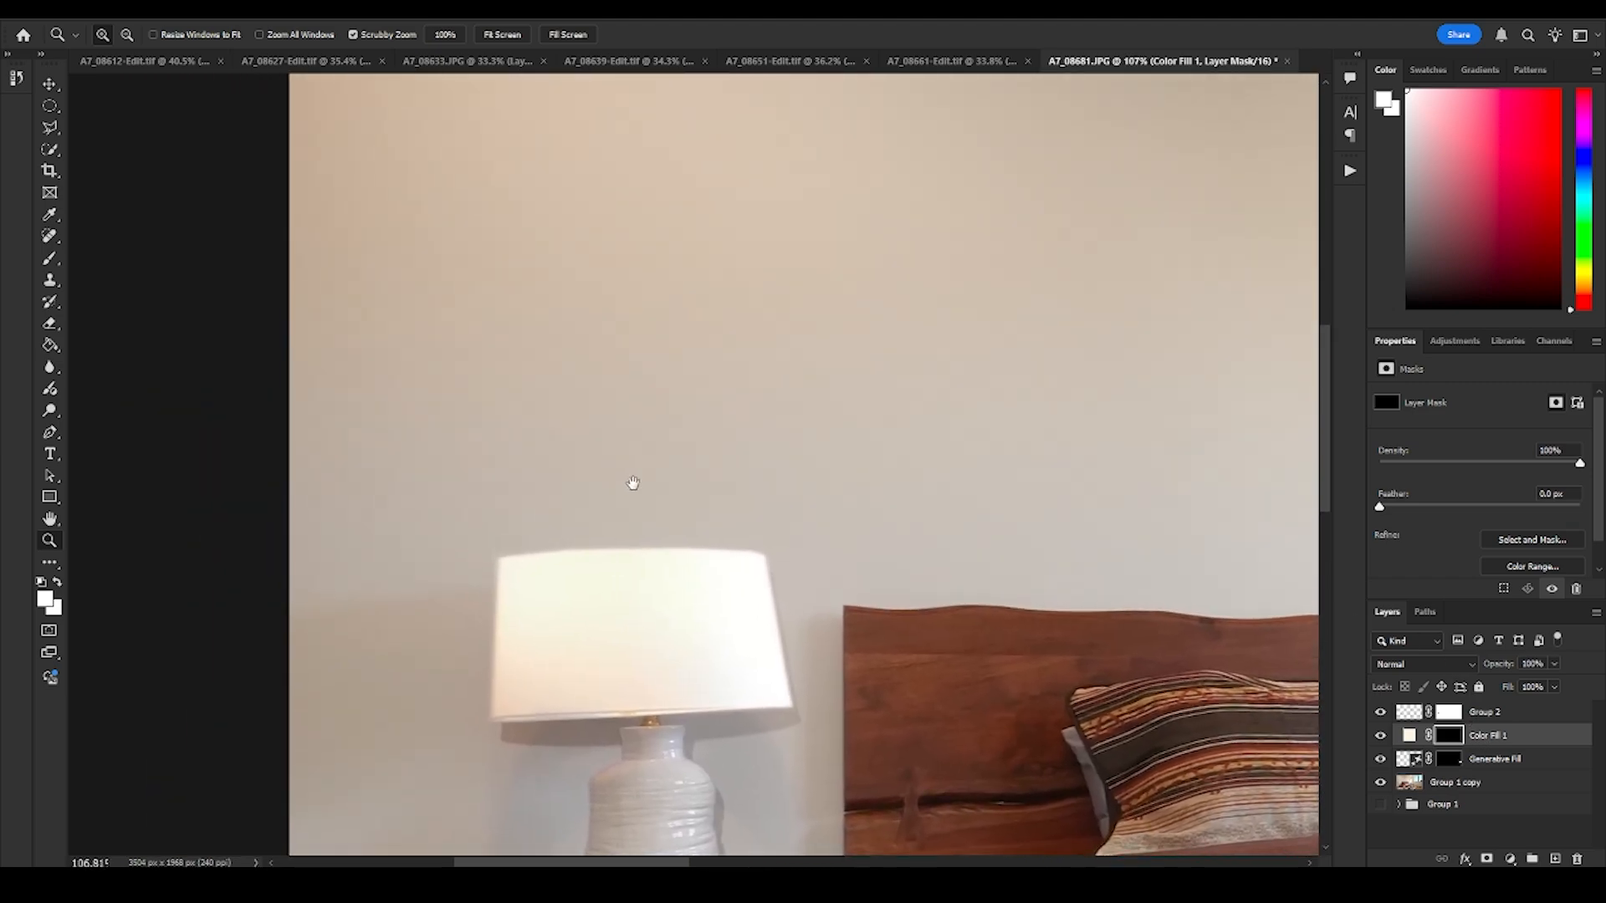
scroll(624, 500, up, 2)
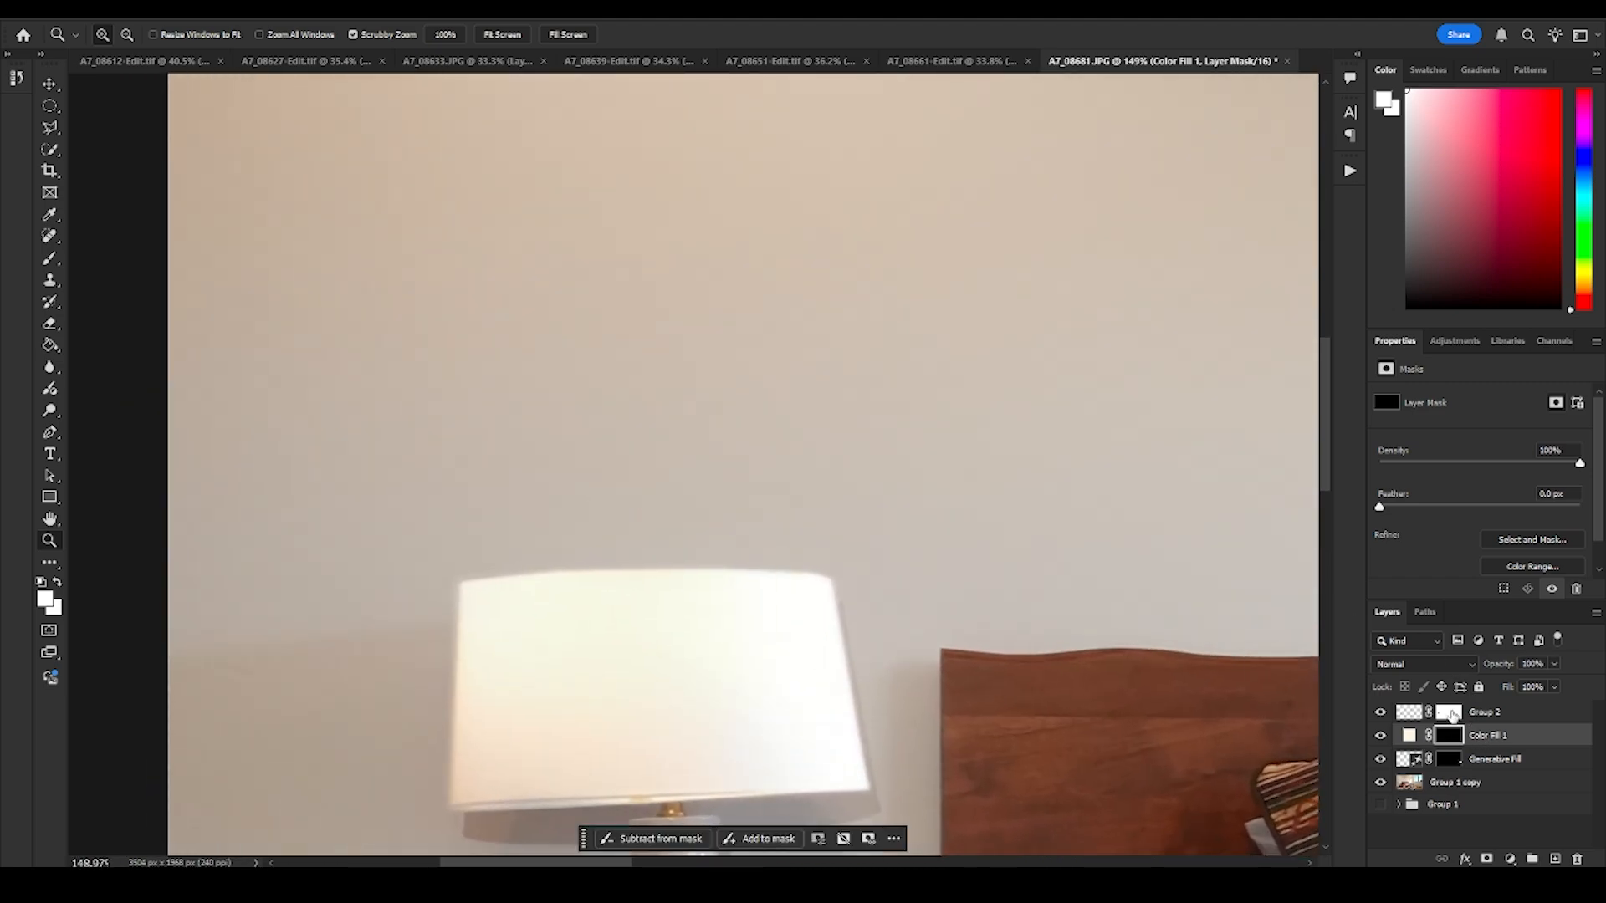
click(1381, 712)
click(1381, 712)
- Paint a soft white glow above and below the replaced lampshade on the Color Fill 1 mask at 100% flow
mouse_move(651, 471)
mouse_down()
mouse_move(599, 495)
mouse_move(657, 254)
mouse_move(663, 476)
mouse_up()
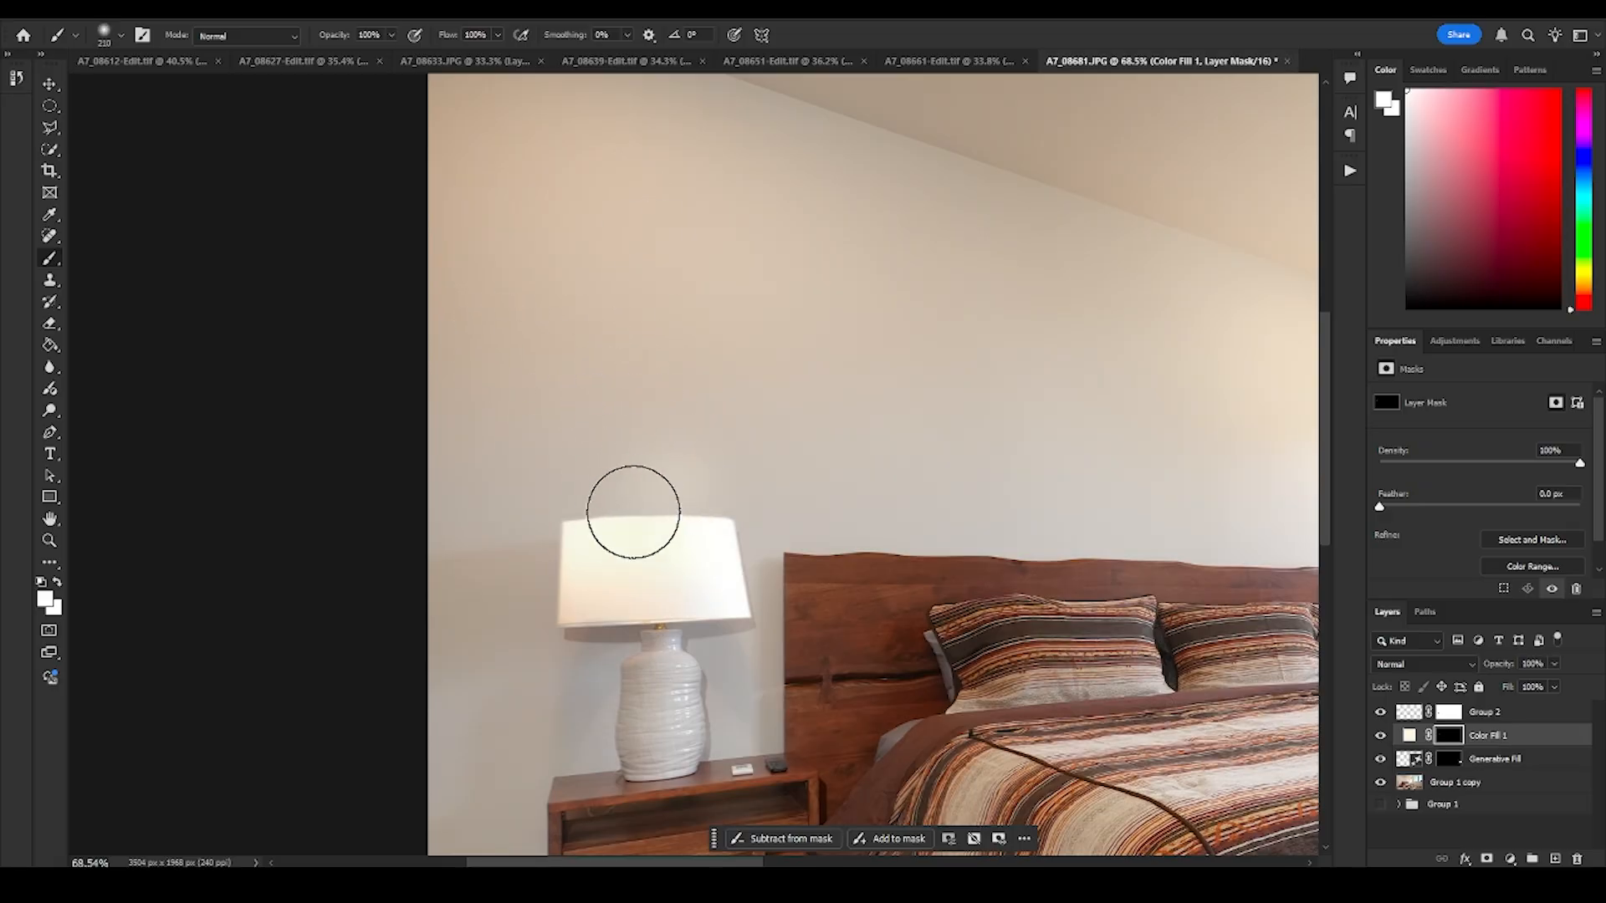
key(shift+0)
mouse_move(650, 495)
mouse_down()
mouse_move(543, 439)
mouse_move(663, 483)
mouse_move(608, 438)
mouse_move(633, 398)
mouse_move(595, 376)
mouse_up()
drag(760, 452, 720, 455)
mouse_move(669, 579)
mouse_down()
mouse_move(720, 559)
mouse_move(788, 488)
mouse_up()
mouse_move(709, 565)
mouse_down()
mouse_move(732, 530)
mouse_move(661, 606)
mouse_up()
drag(823, 556, 912, 606)
mouse_move(665, 740)
mouse_down()
mouse_move(925, 716)
mouse_move(669, 743)
mouse_up()
- Extend the painted glow farther up the wall above the lamp on the Color Fill 1 mask with a larger soft brush
key(z)
drag(876, 530, 778, 518)
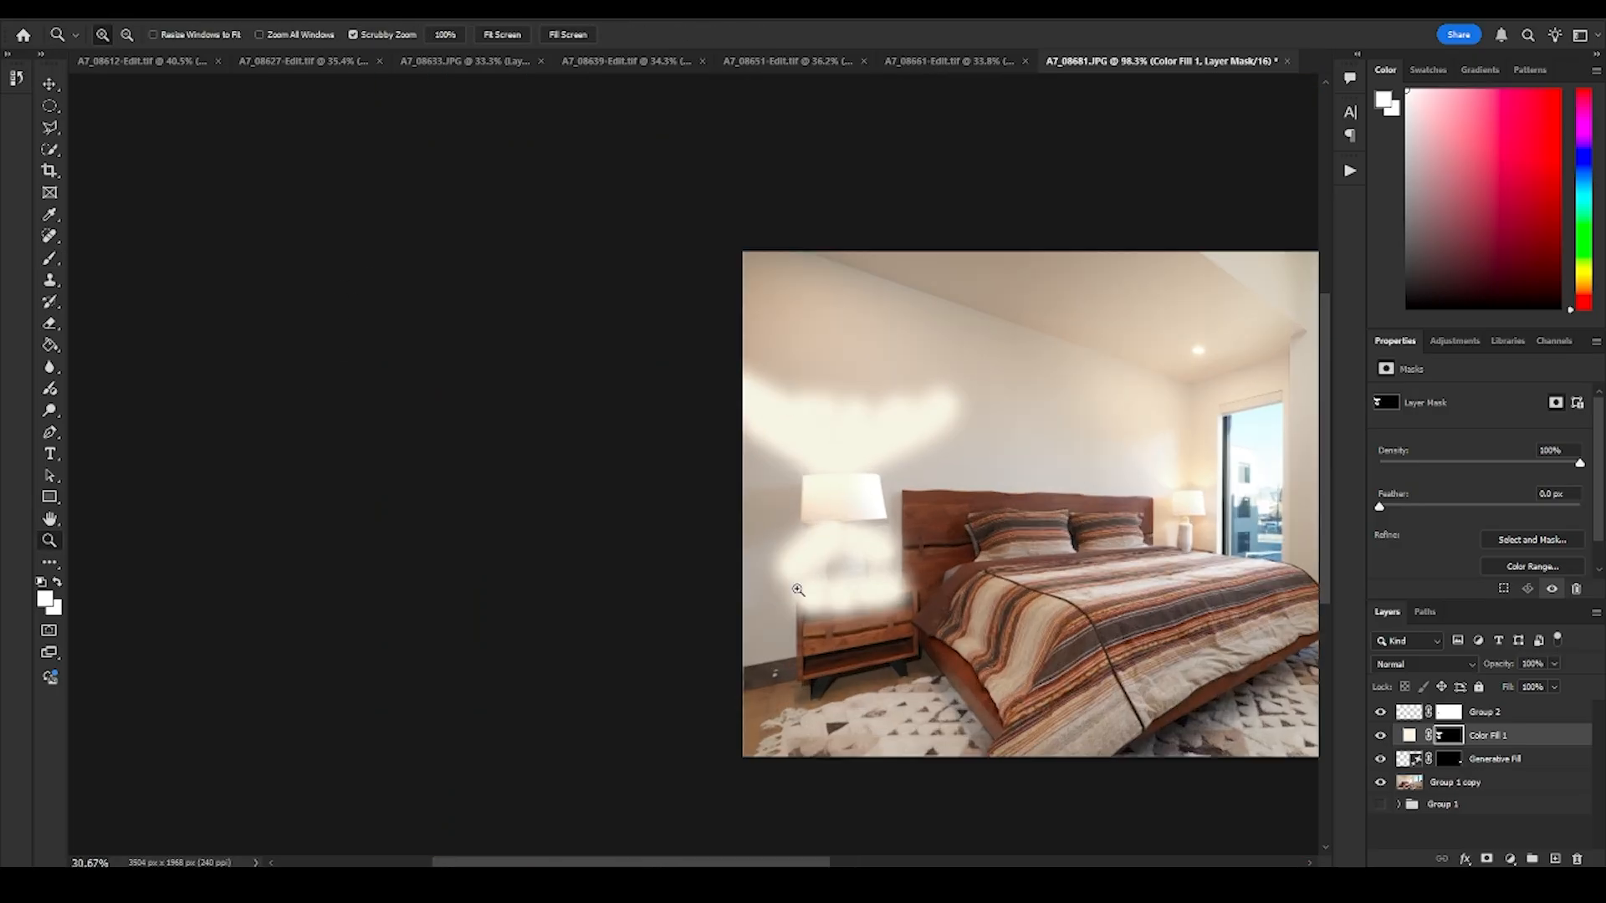
drag(795, 444, 577, 466)
drag(577, 465, 707, 469)
key(b)
drag(536, 417, 524, 392)
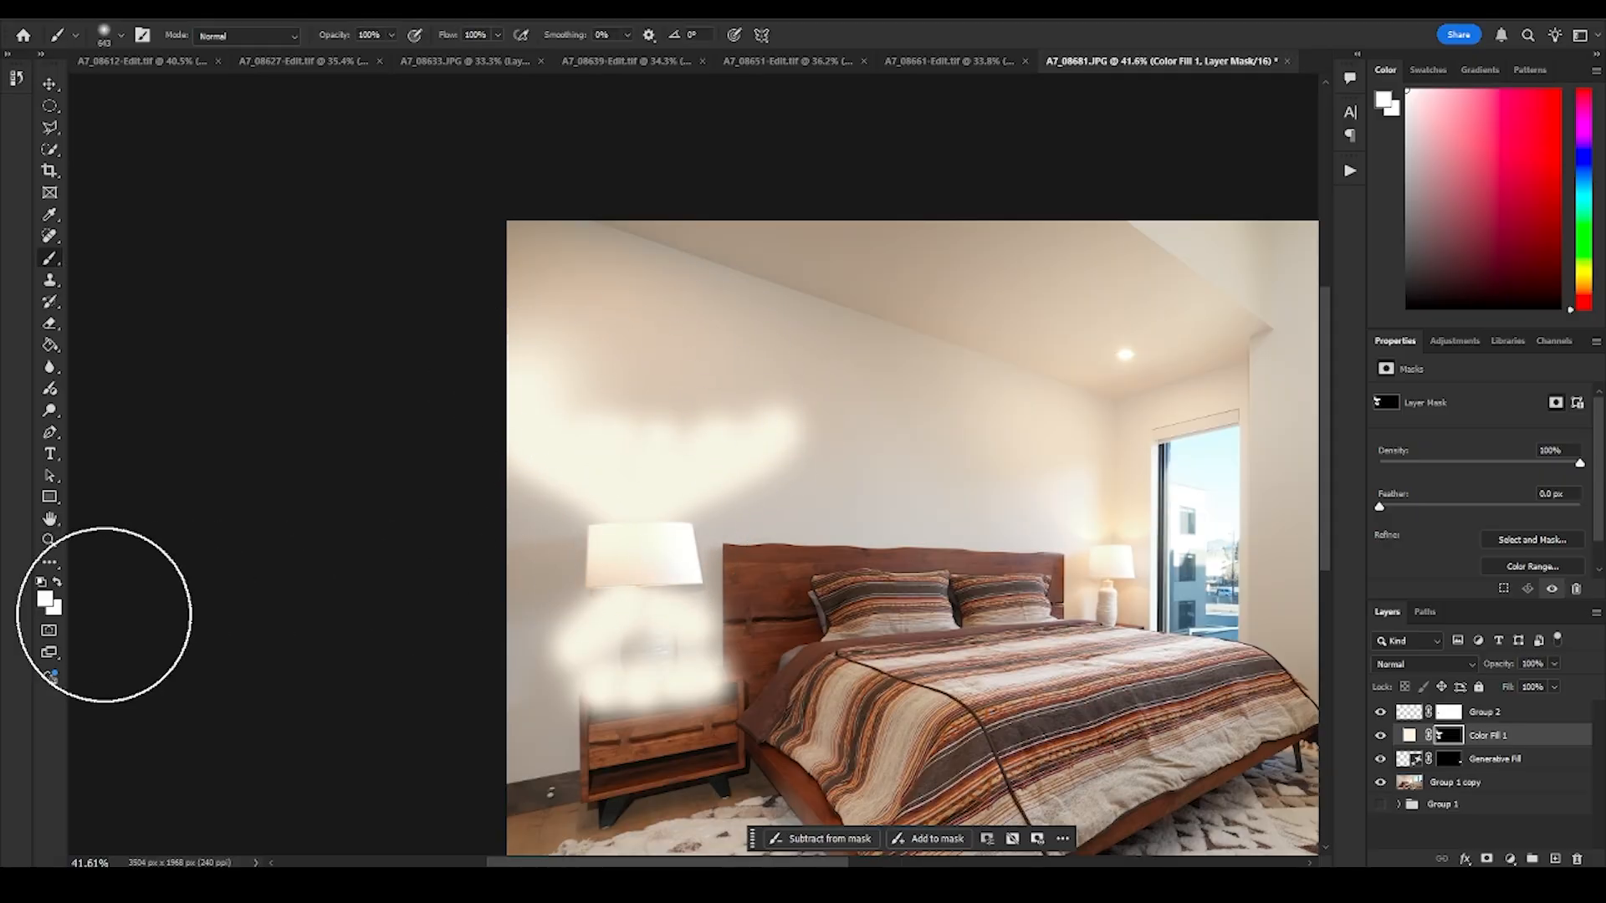
- Undo the glow strokes painted on the Color Fill 1 mask
key(ctrl+z)
key(ctrl+z)
key(ctrl+z)
key(ctrl+z)
key(ctrl+z)
key(ctrl+z)
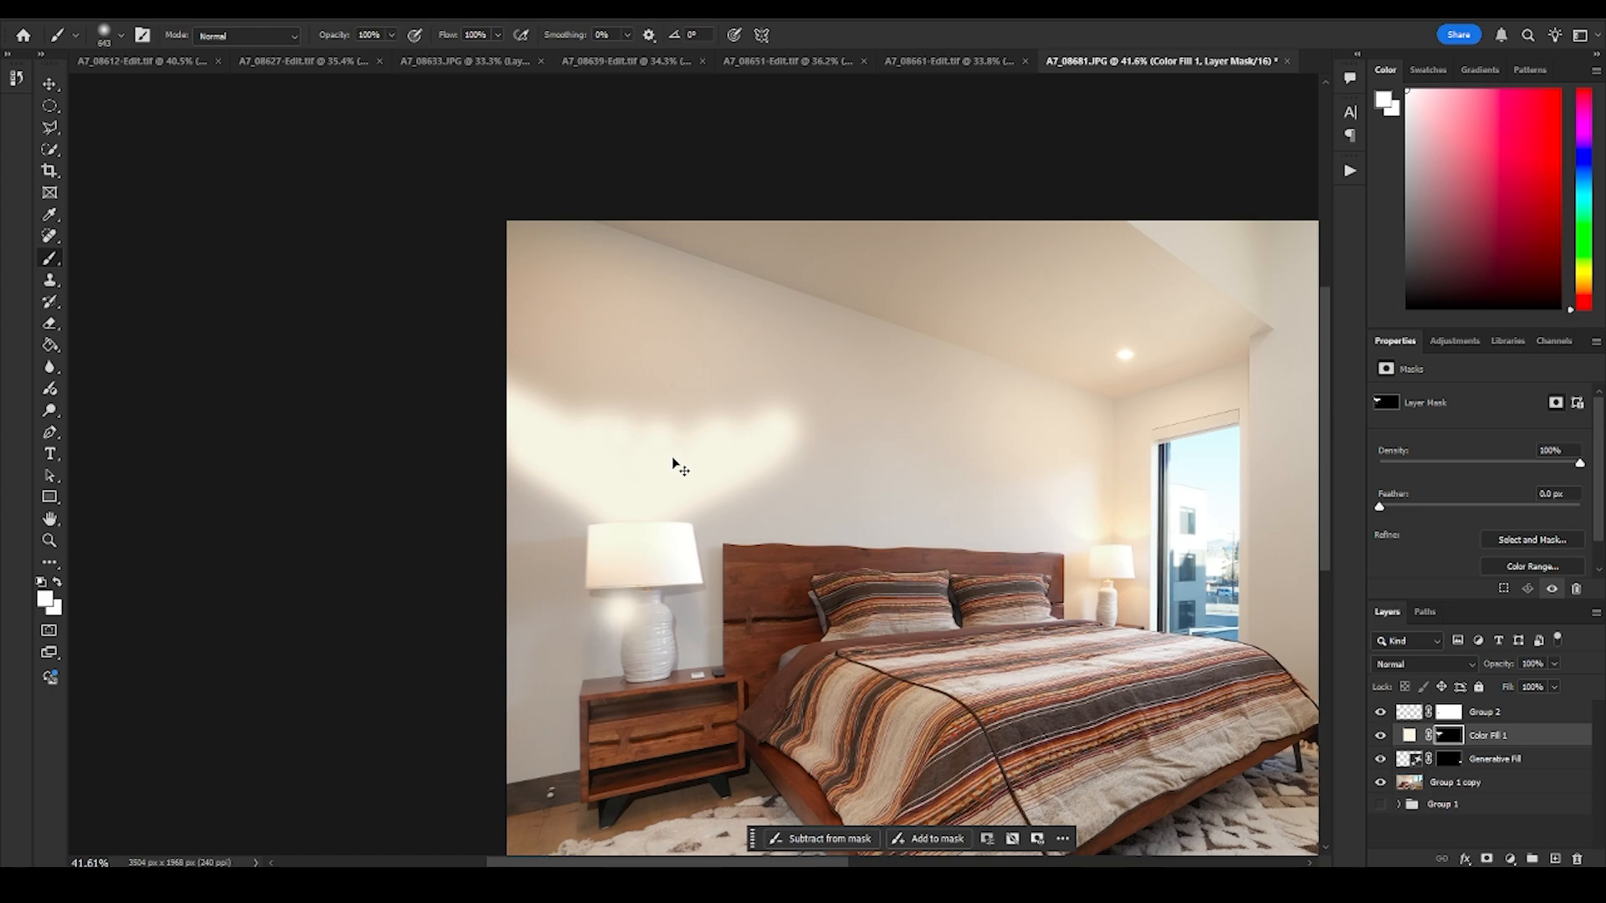
- Set the painting colors to a white foreground and a black (000000) background for the Color Fill 1 mask
click(45, 598)
text(000000)
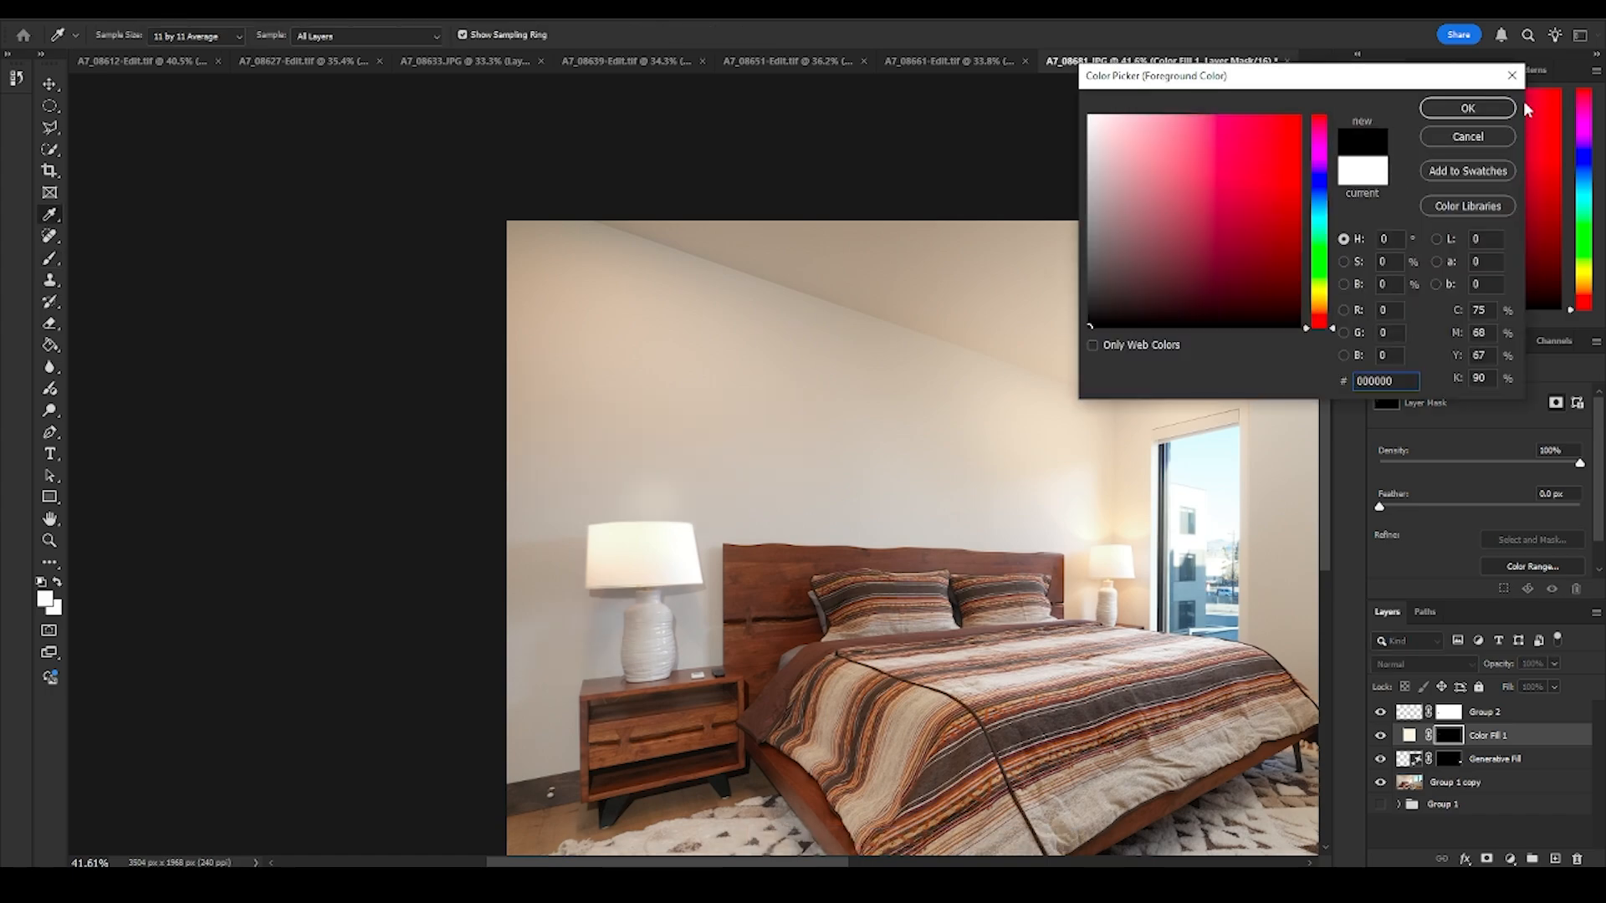
click(1477, 116)
key(x)
click(44, 600)
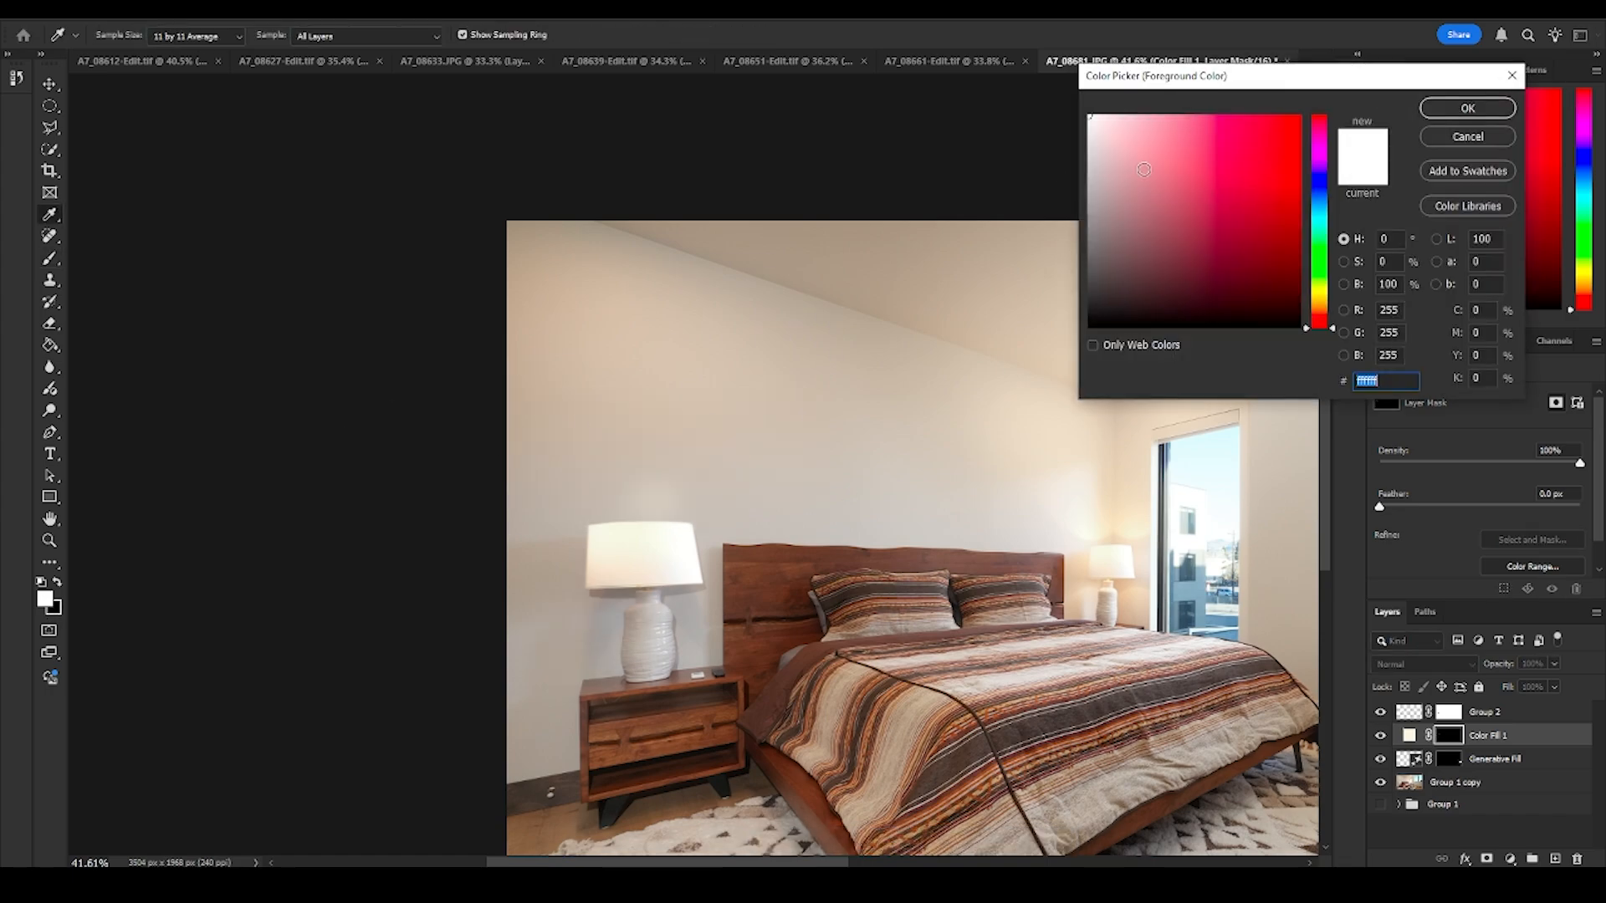
click(1483, 115)
key(b)
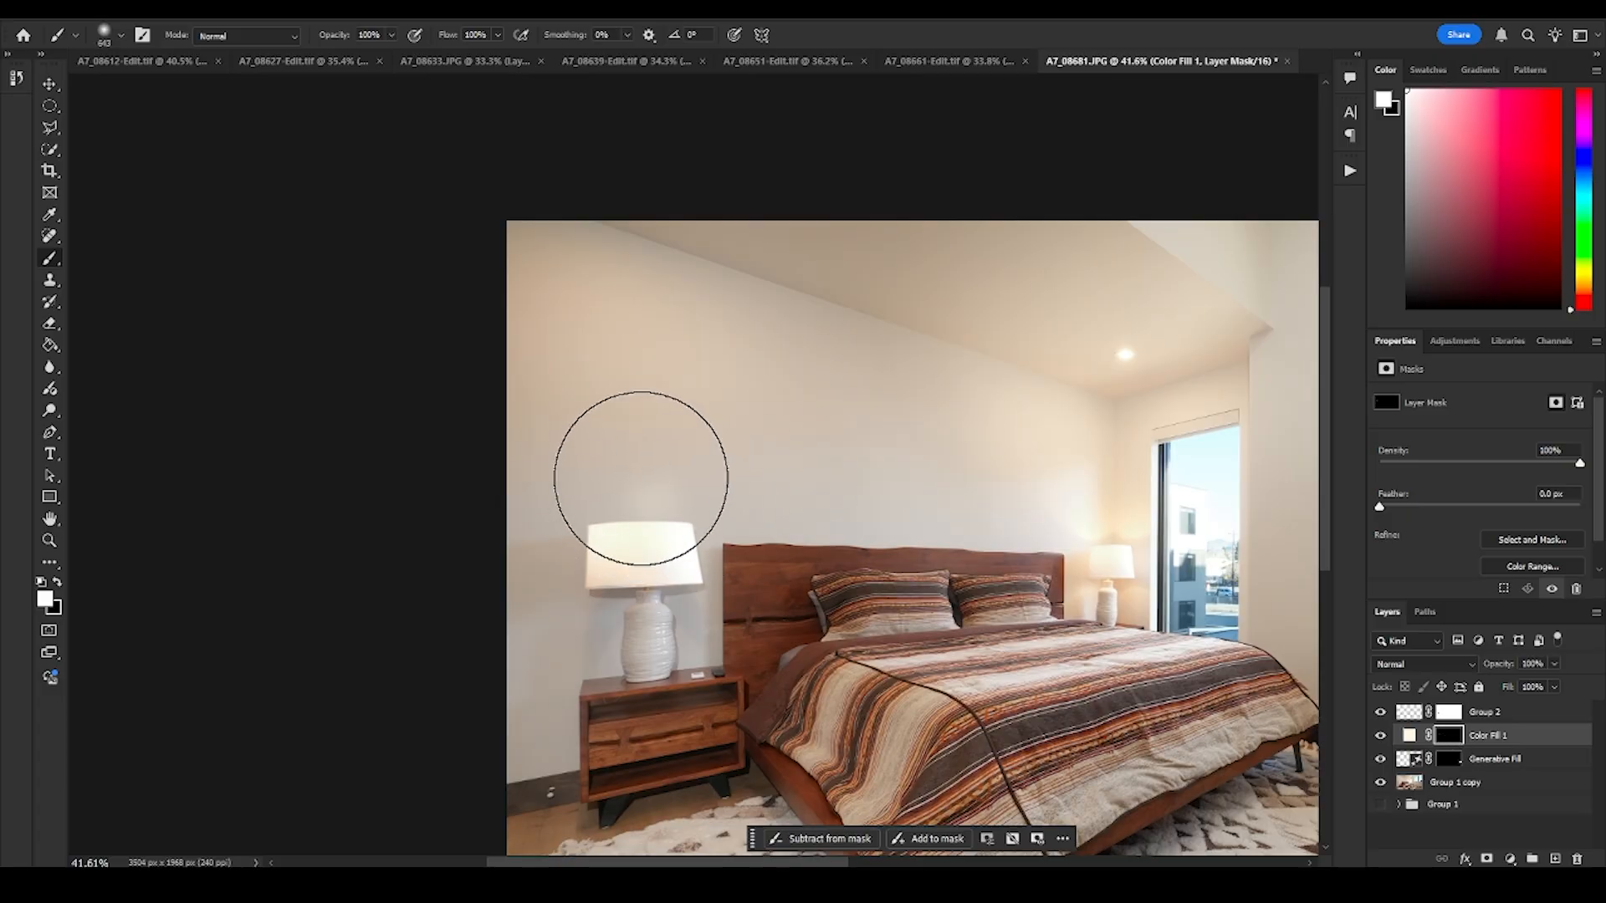
- Try soft white glow dabs above and below the near lampshade on the Color Fill 1 mask
click(644, 509)
click(660, 688)
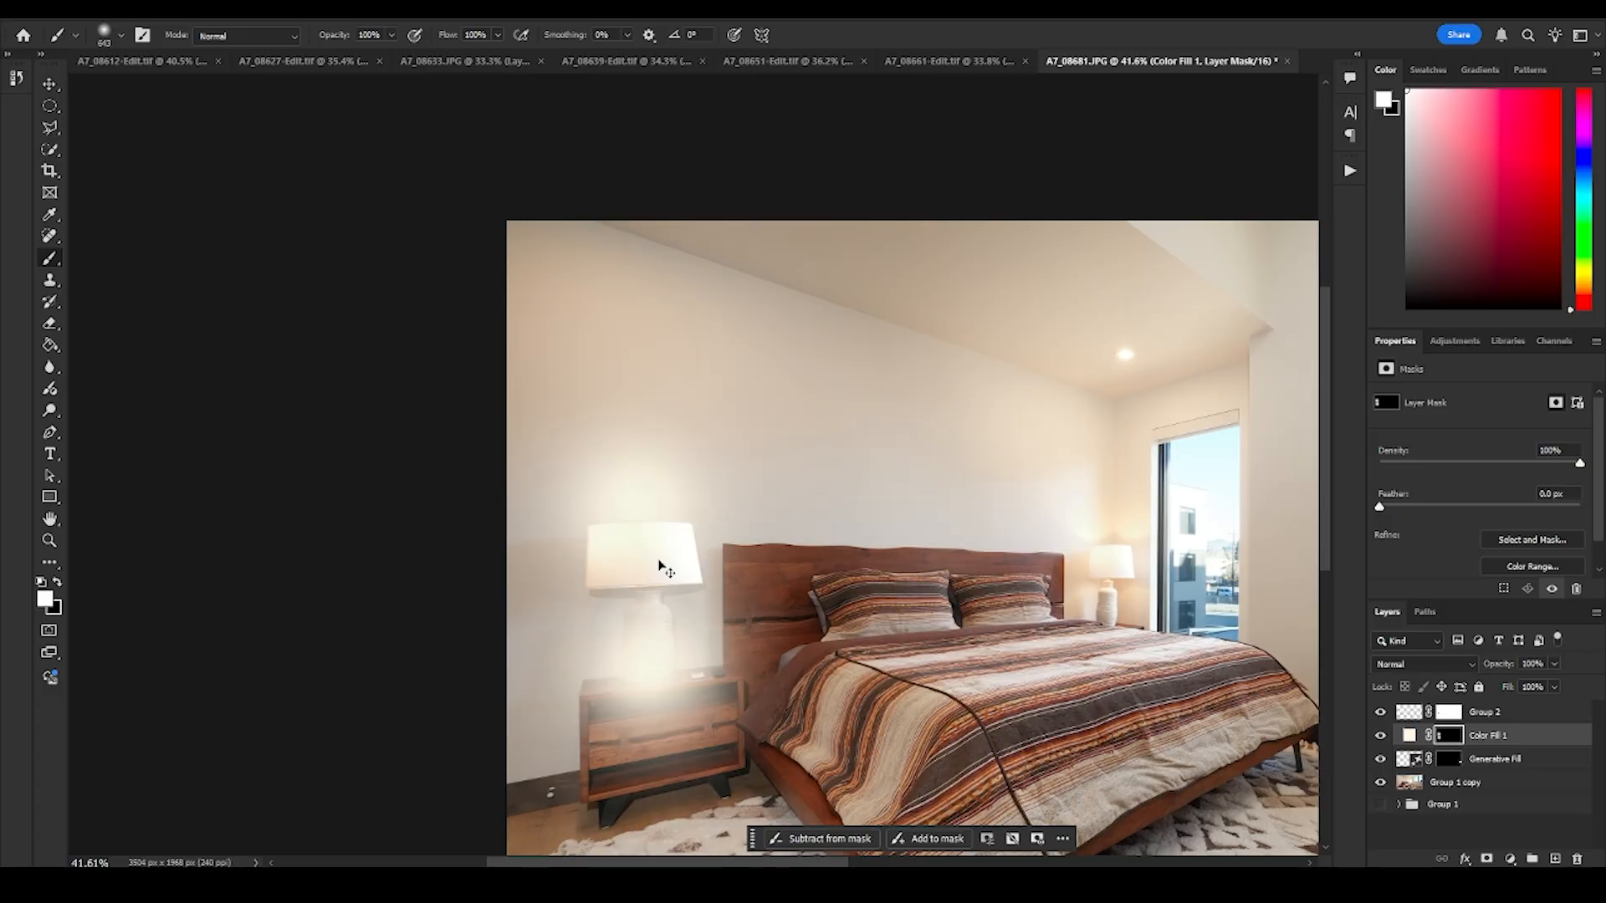
key(ctrl+z)
key(ctrl+z)
- Paint one large soft white glow centered on the near lampshade with a brush of about 1245 px
mouse_move(624, 528)
mouse_down()
mouse_move(785, 522)
mouse_move(737, 525)
mouse_up()
click(648, 562)
- Cut straight diagonal edges into the glow on both sides of the lampshade using black and a soft brush of about 230 px
key(x)
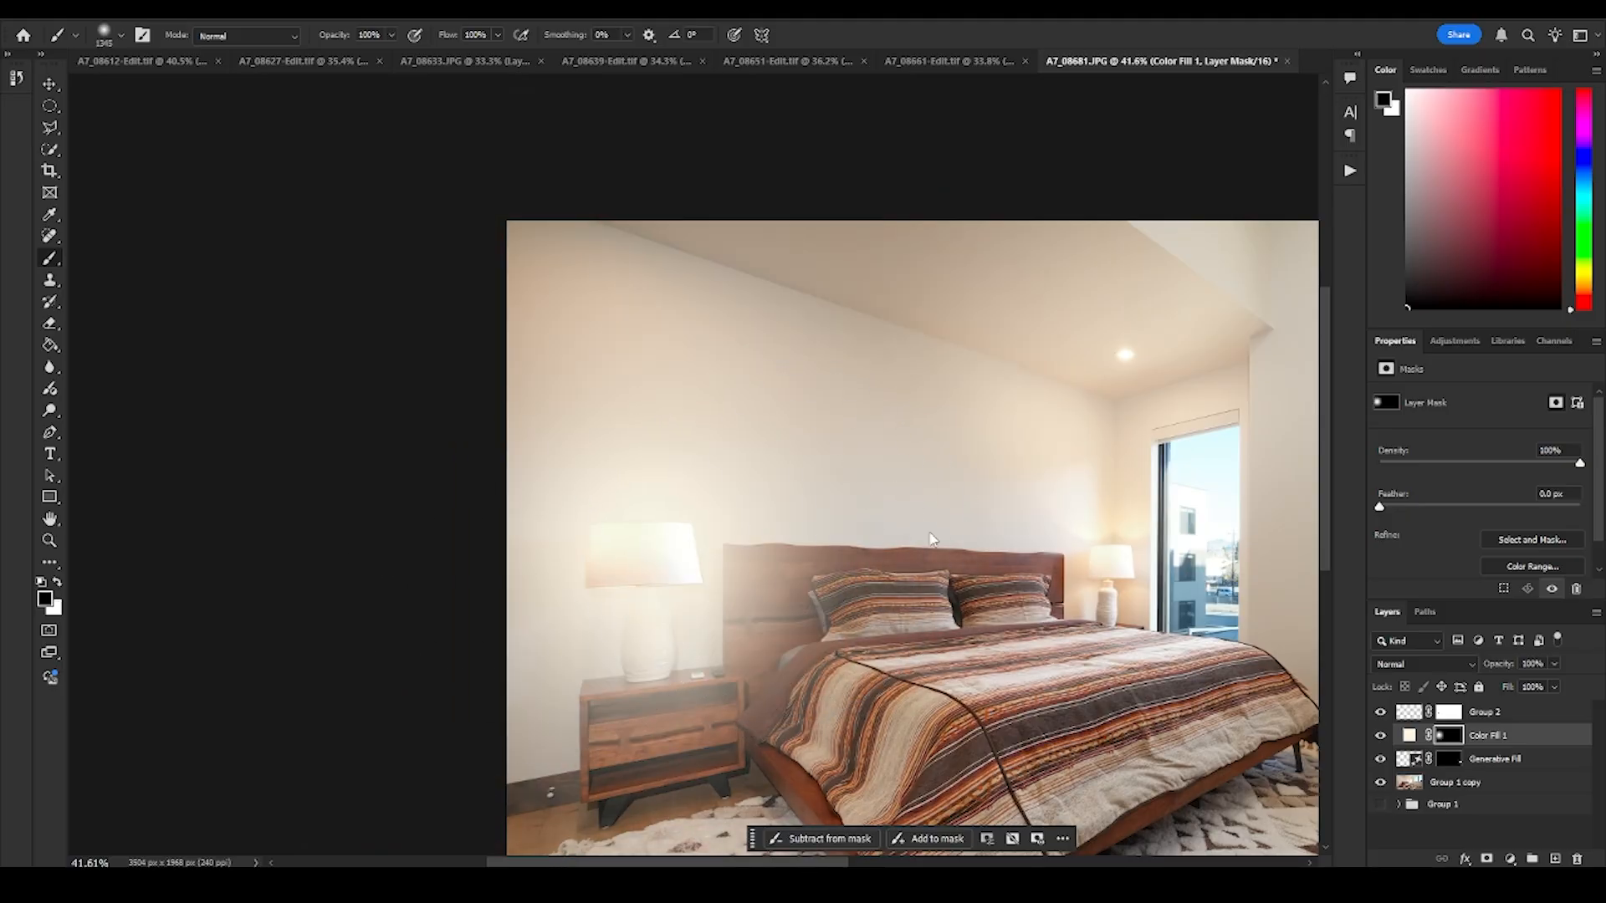
drag(932, 544, 726, 566)
mouse_move(726, 566)
mouse_down()
mouse_move(705, 552)
mouse_move(709, 619)
mouse_move(693, 574)
mouse_move(811, 469)
mouse_up()
shift+click(604, 566)
key(ctrl+z)
click(613, 566)
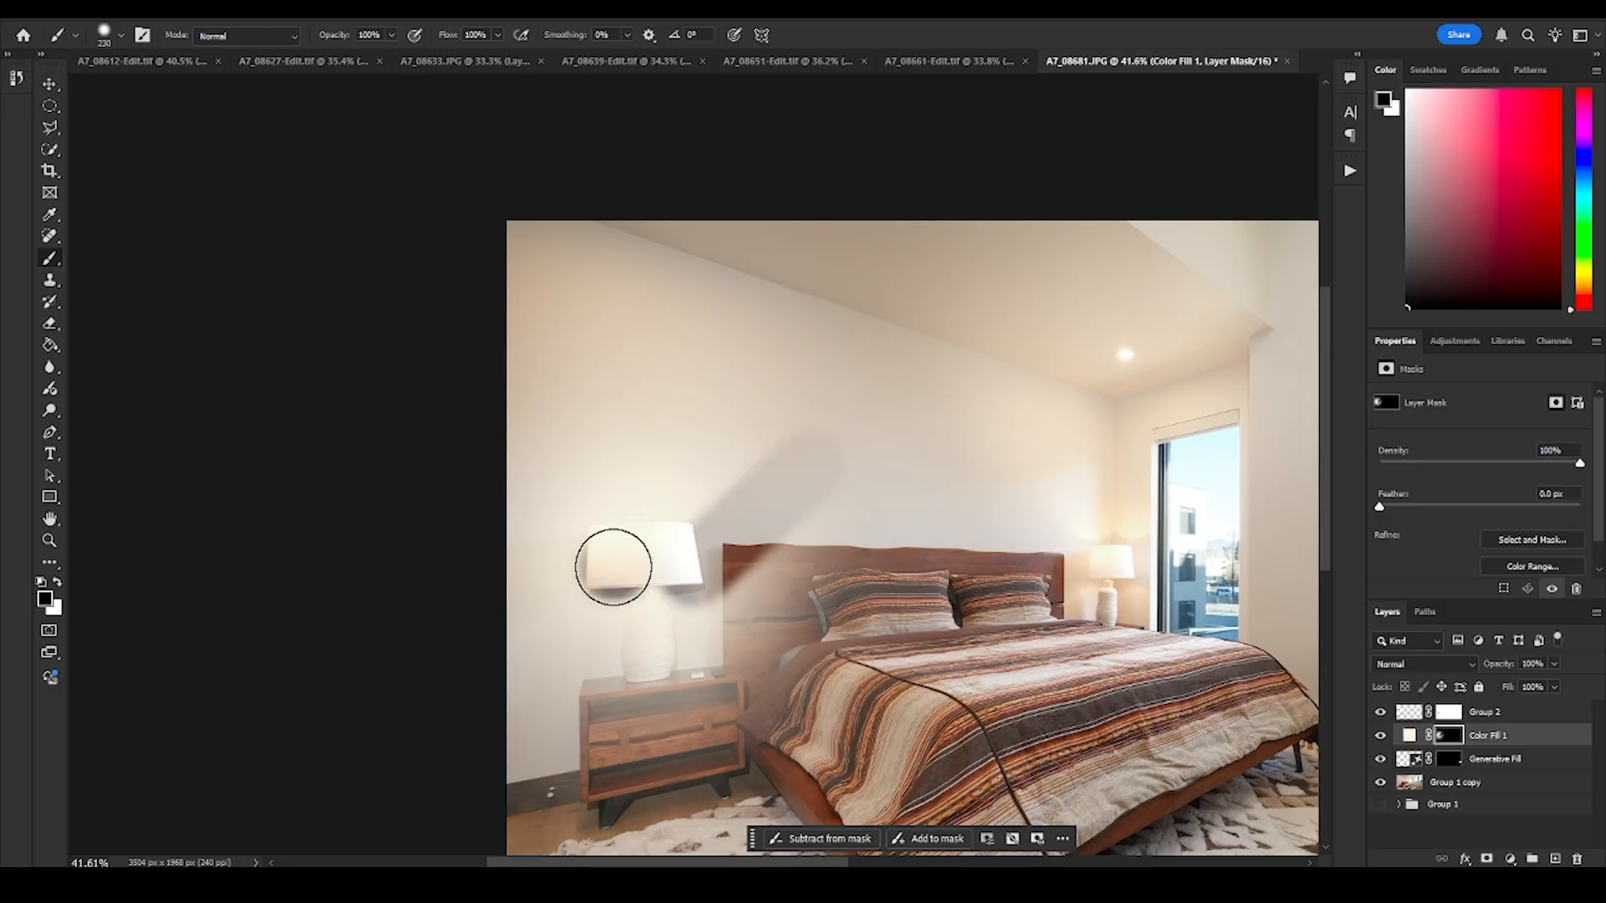
shift+click(452, 434)
key(ctrl+z)
click(610, 573)
shift+click(438, 482)
click(622, 583)
shift+click(460, 634)
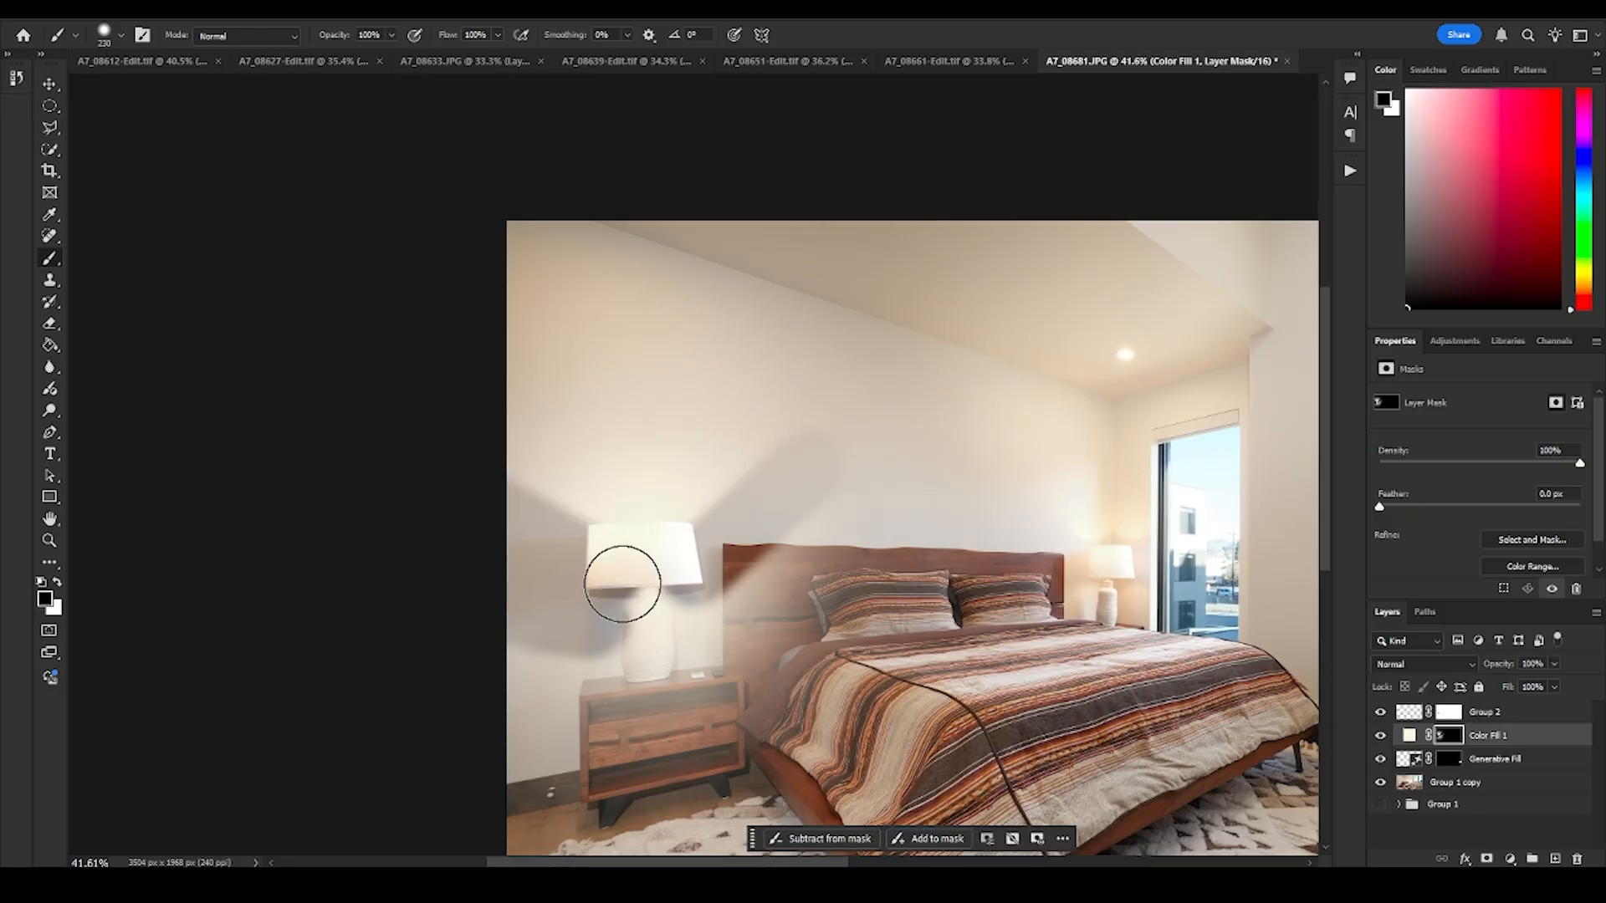
key(ctrl+z)
- Paint a white glow below the lampshade and trim its sides with black diagonal strokes from the shade's lower corners
key(x)
drag(619, 615, 599, 614)
key(x)
key(bracketleft)
key(bracketleft)
key(bracketleft)
key(bracketleft)
key(bracketleft)
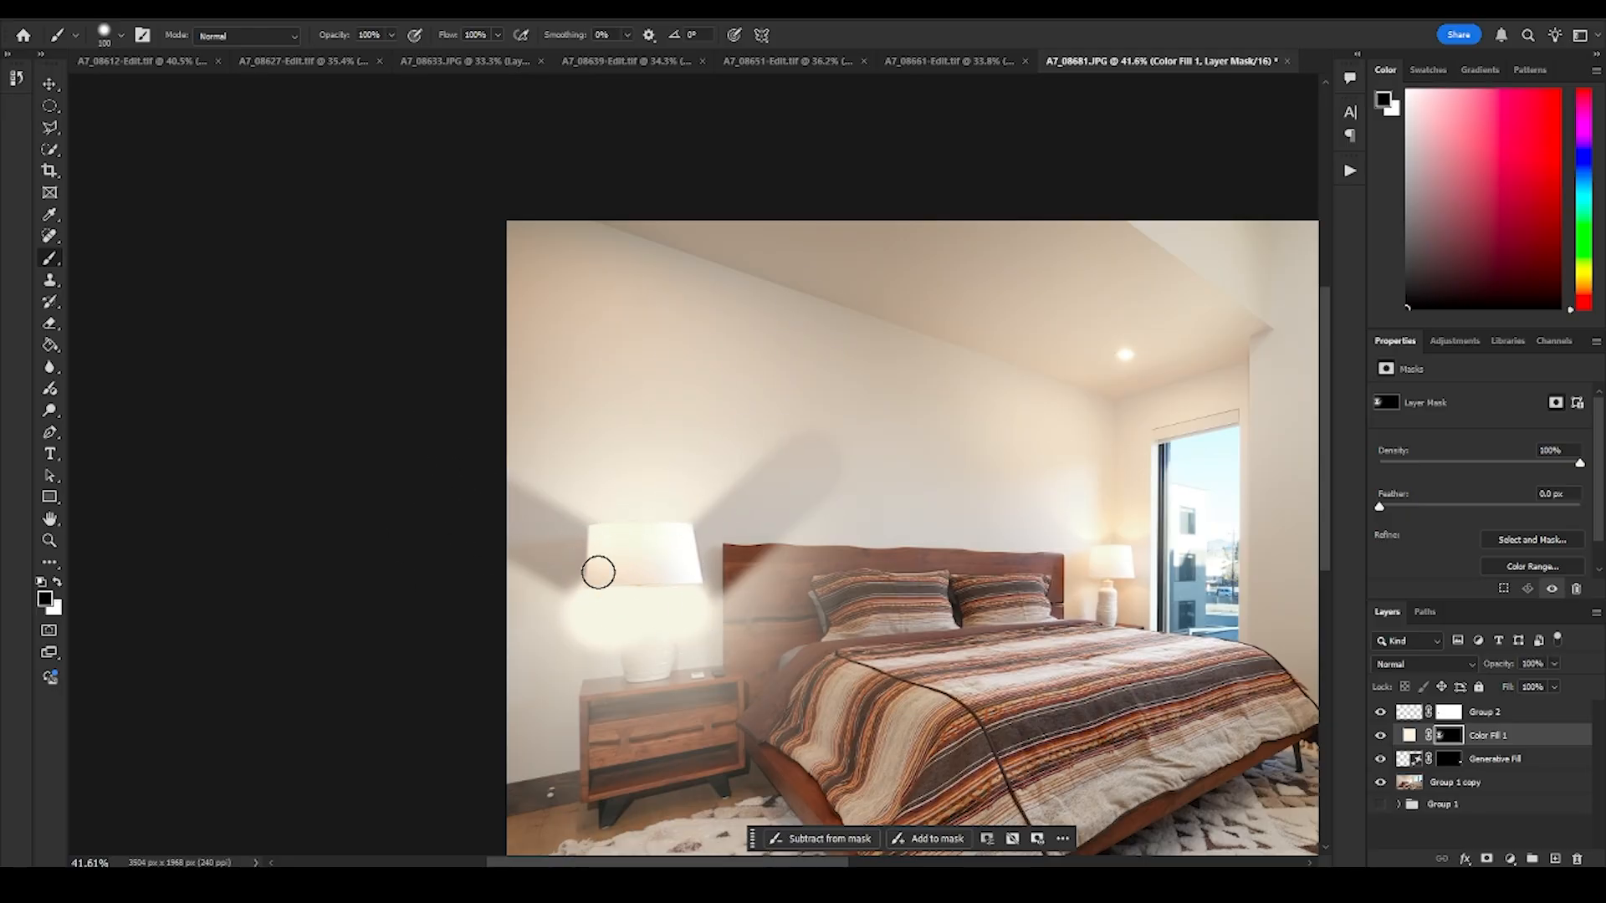
click(599, 572)
shift+click(449, 722)
click(699, 577)
shift+click(804, 616)
- Try a larger soft white glow over the nightstand with a brush of about 902 px
key(x)
drag(616, 782, 756, 782)
click(619, 765)
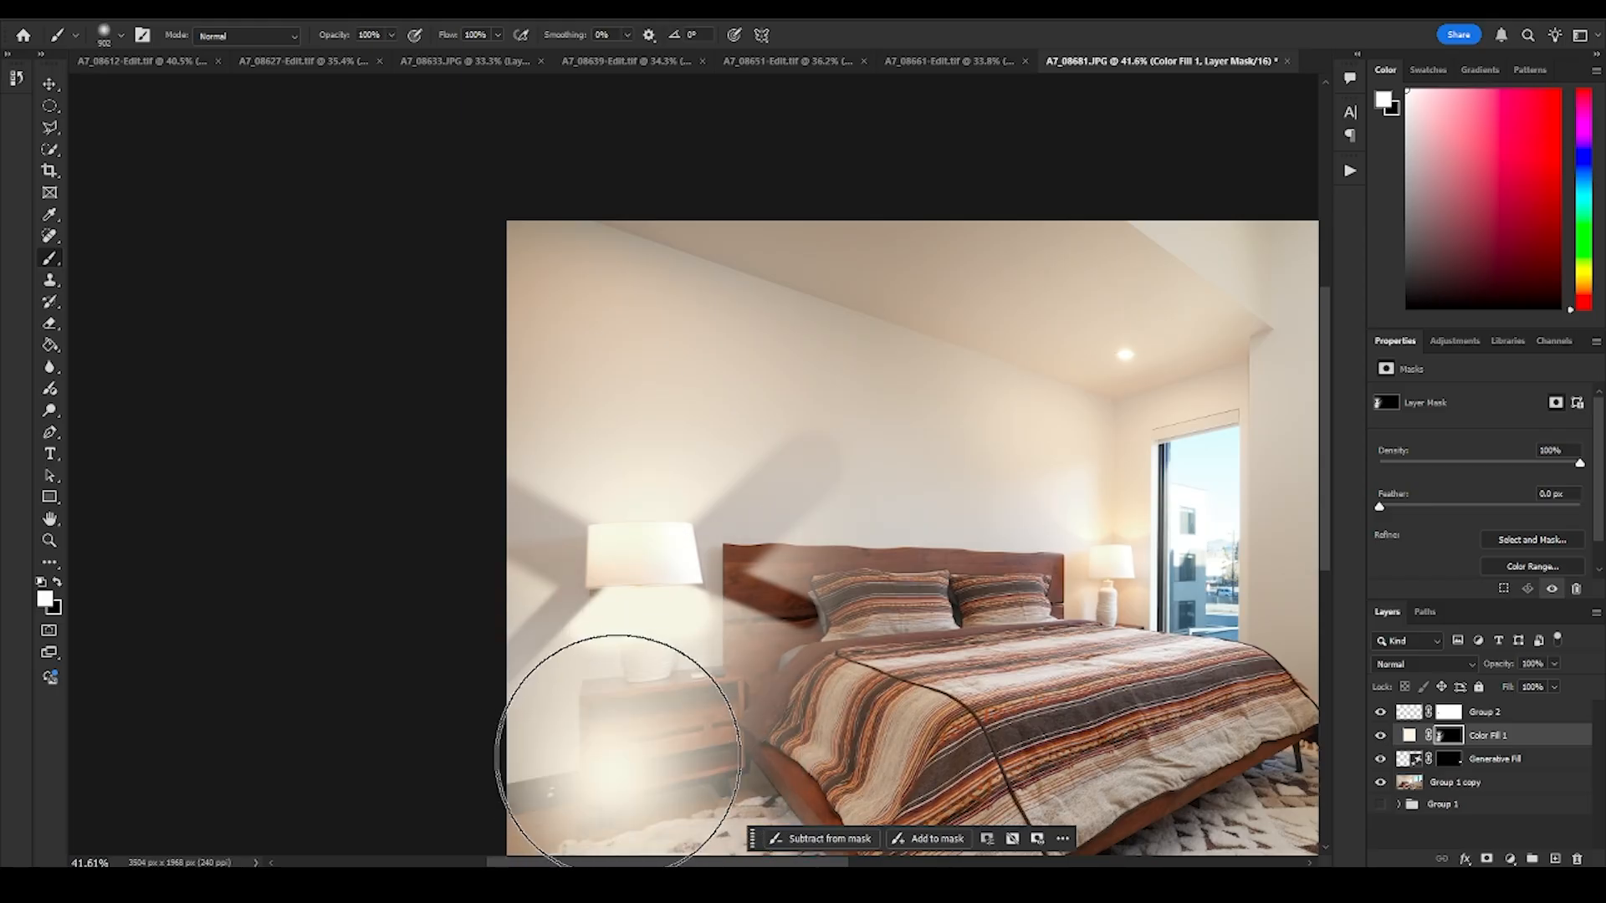
key(ctrl+z)
- Erase the glow below and beside the near lampshade on the Color Fill 1 mask with black at about 902 px
key(x)
click(585, 744)
shift+click(436, 609)
mouse_move(818, 659)
mouse_down()
mouse_move(849, 489)
mouse_move(422, 423)
mouse_move(448, 690)
mouse_up()
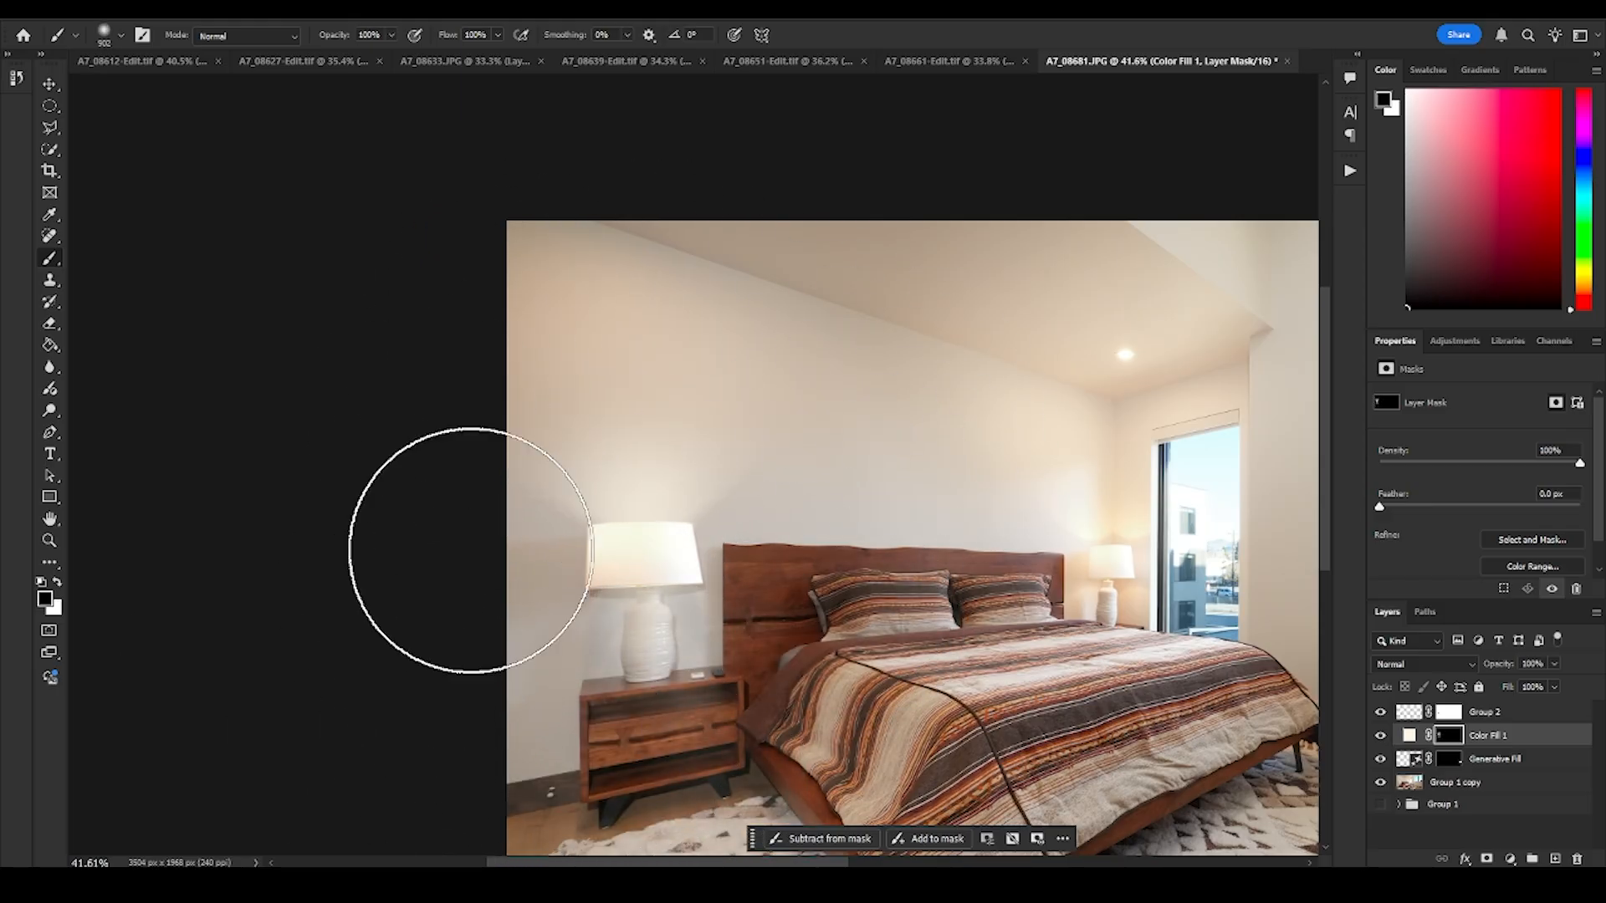
drag(469, 550, 337, 549)
- Compare the light on the wall, base and nightstand around the near lamp with the lit lamp by the window
key(z)
drag(824, 495, 765, 495)
drag(481, 568, 575, 570)
drag(979, 550, 685, 575)
drag(860, 473, 783, 487)
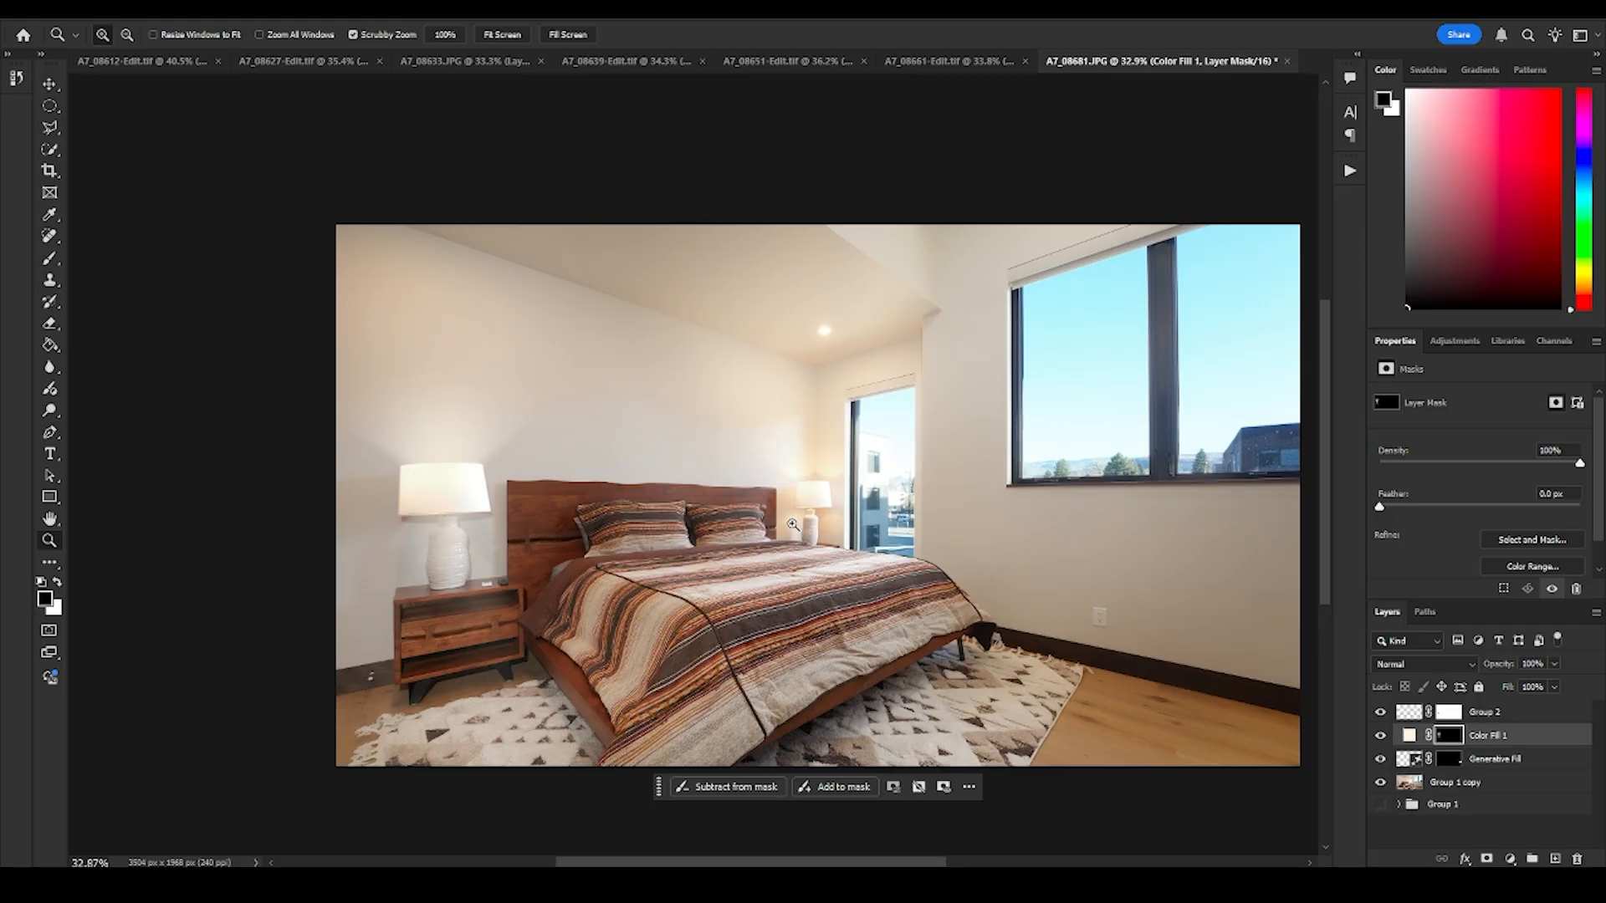
drag(793, 524, 761, 545)
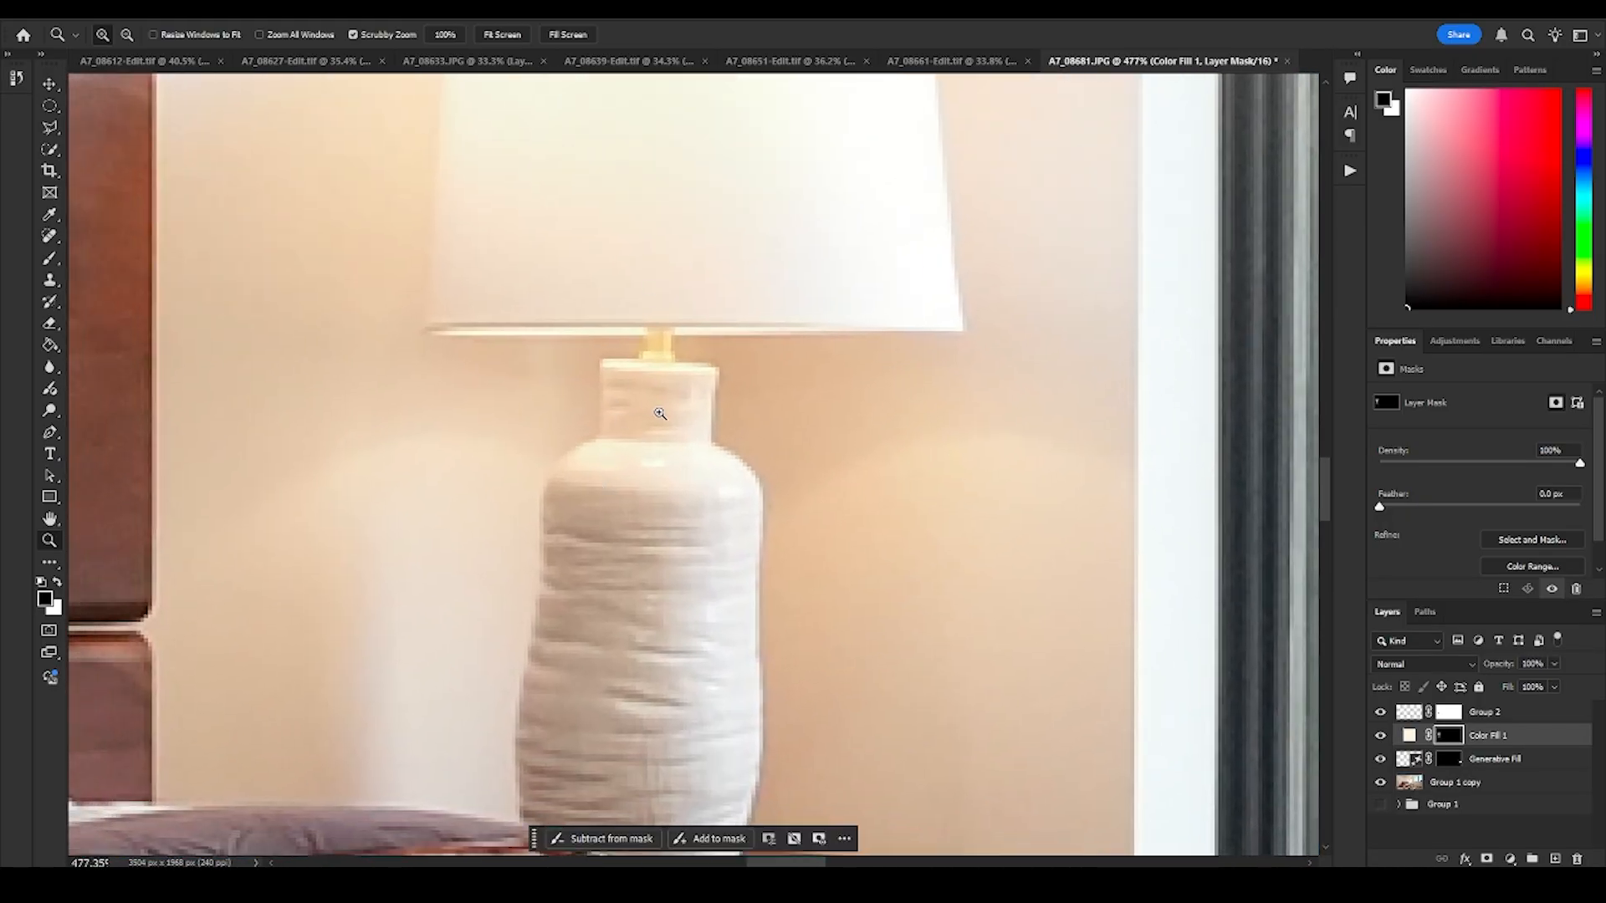
scroll(651, 653, down, 3)
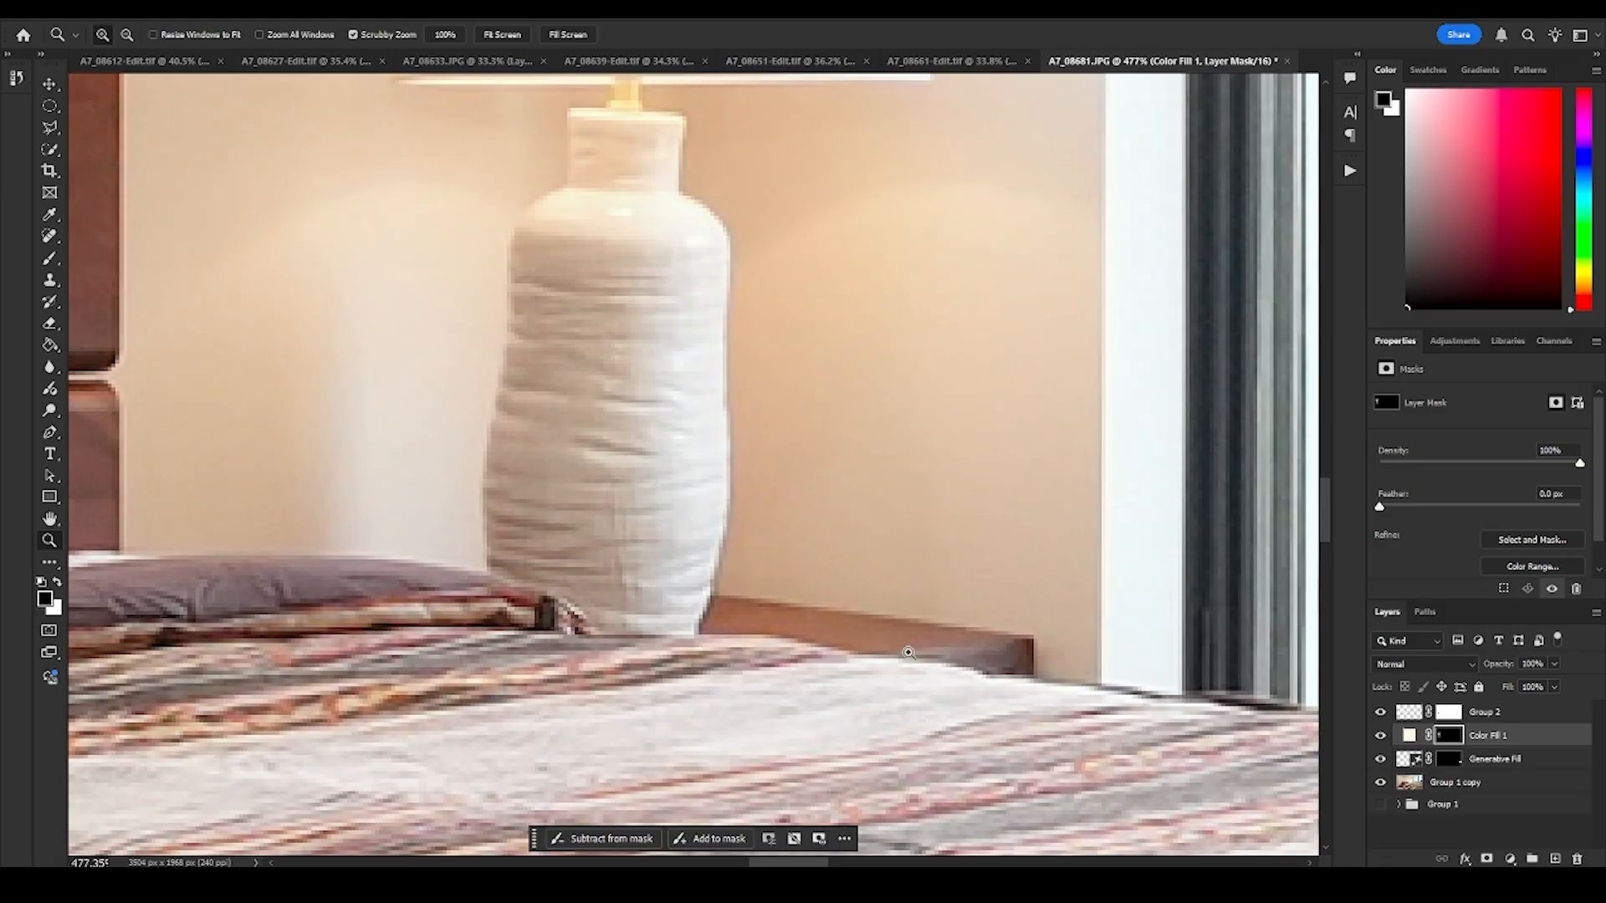
drag(352, 593, 539, 607)
drag(673, 536, 610, 540)
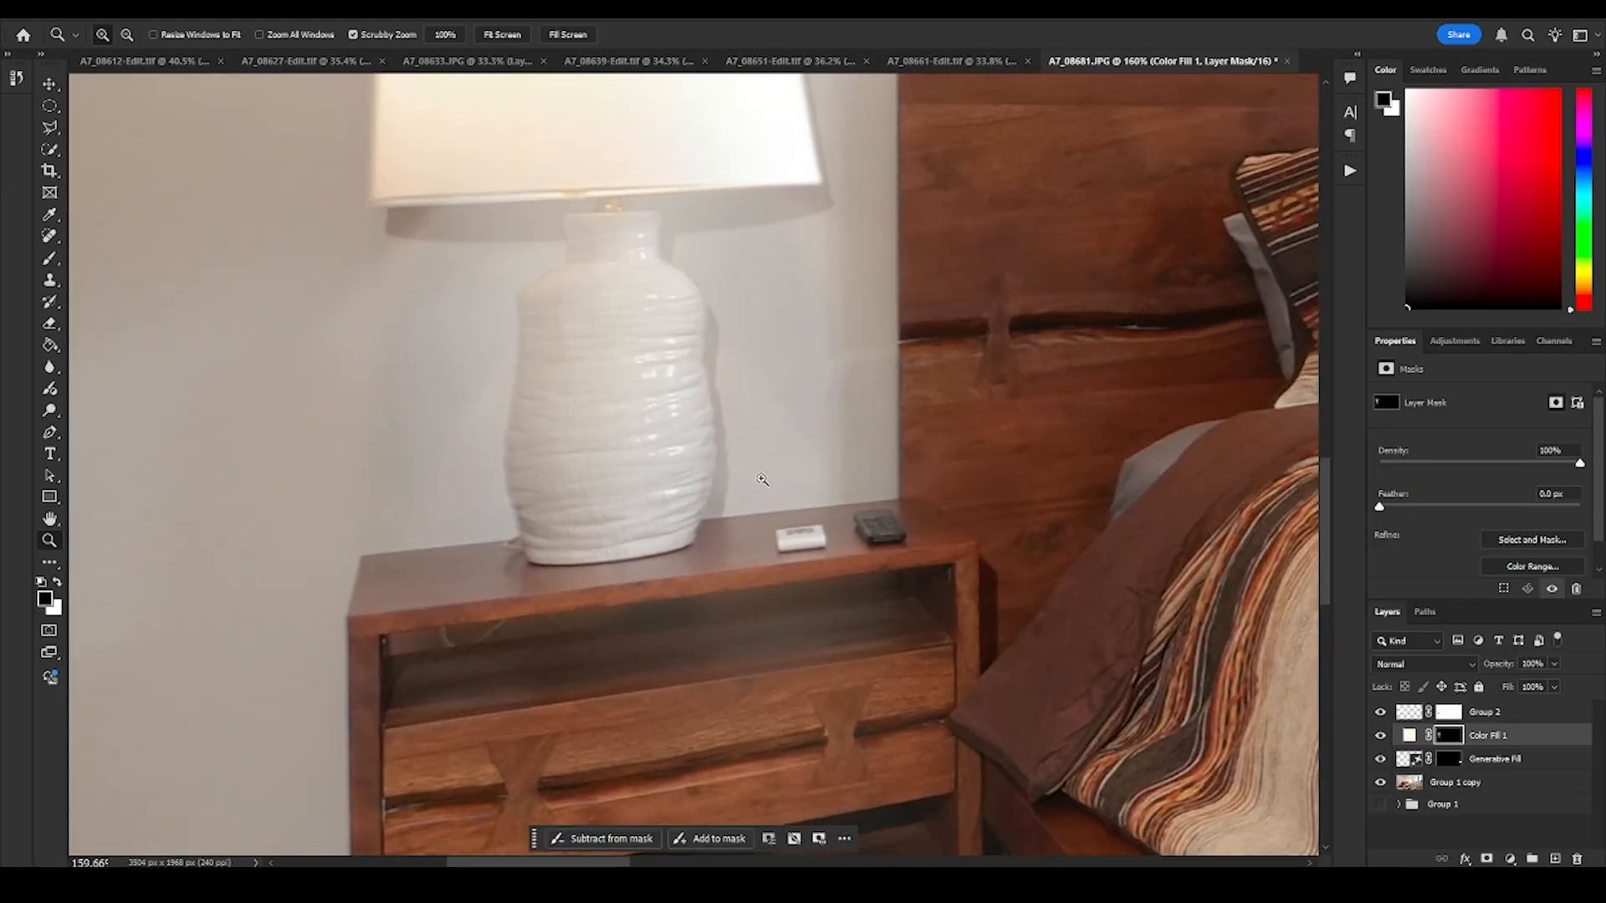
drag(793, 462, 512, 552)
drag(831, 416, 744, 478)
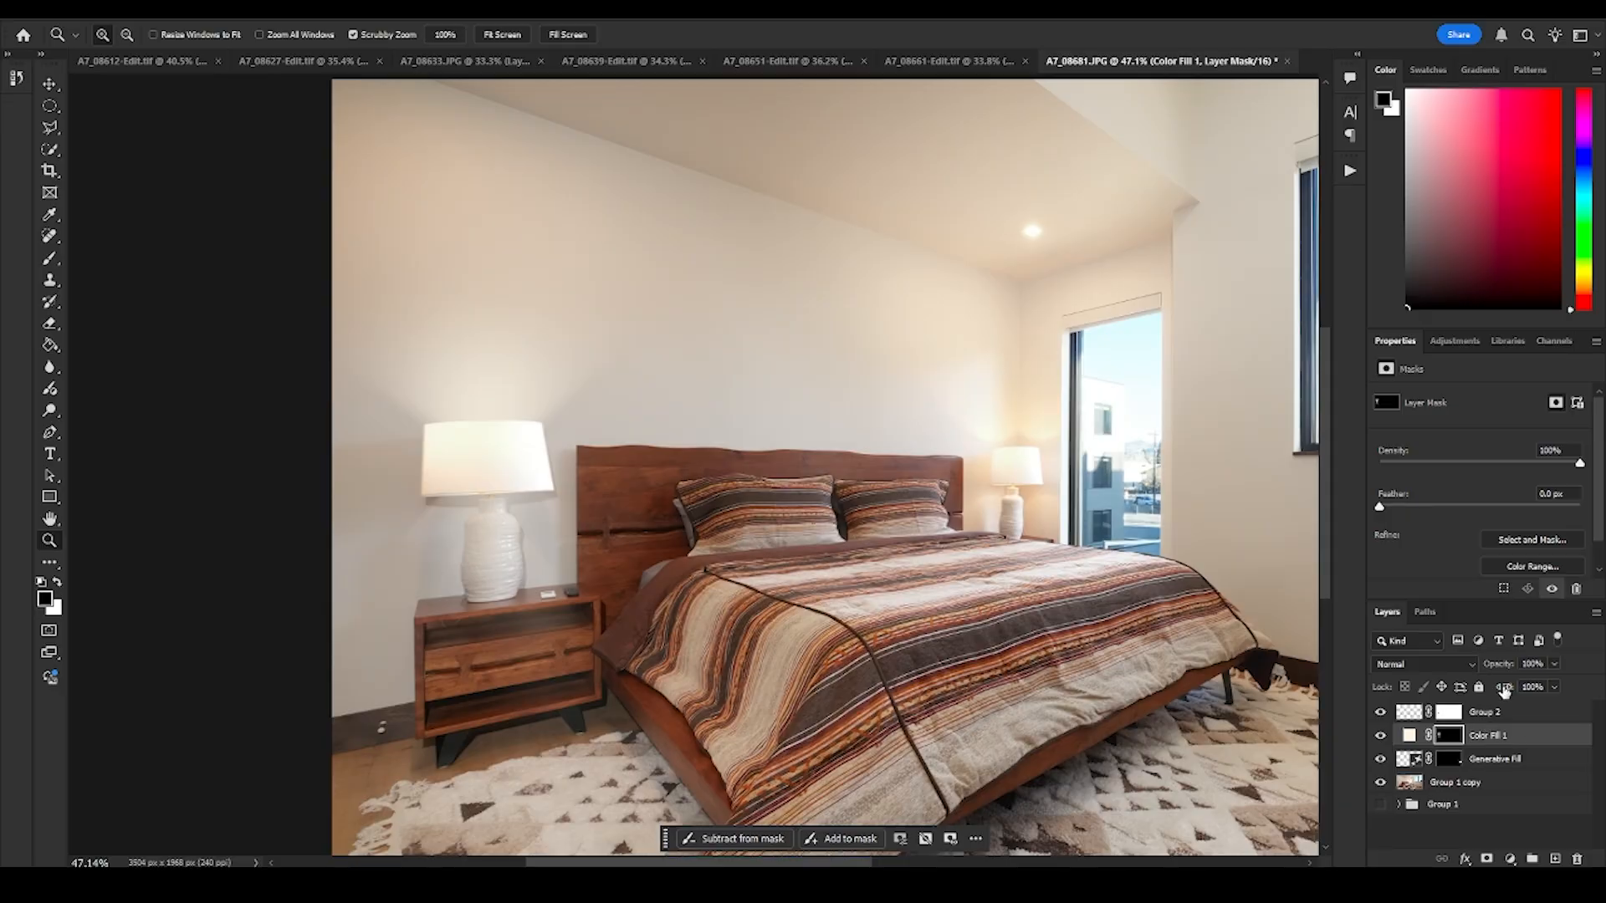
- Reduce the Color Fill 1 layer's fill to 73% and check the near lamp's base and shade edge
mouse_move(1503, 689)
mouse_down()
mouse_move(1455, 694)
mouse_move(1510, 690)
mouse_up()
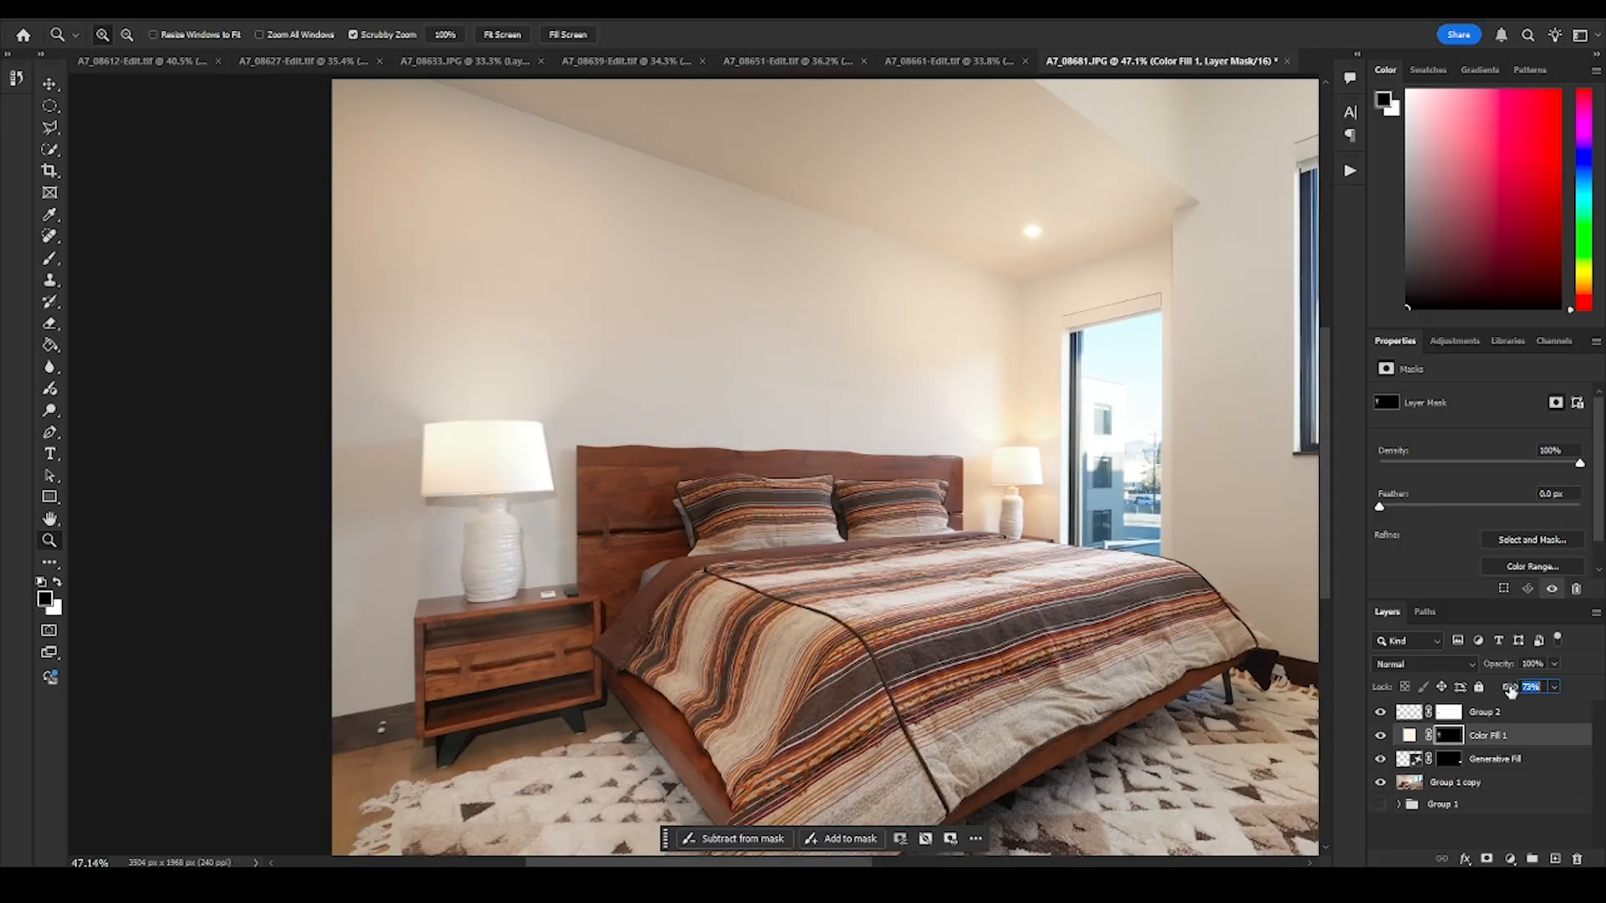
drag(538, 516, 752, 574)
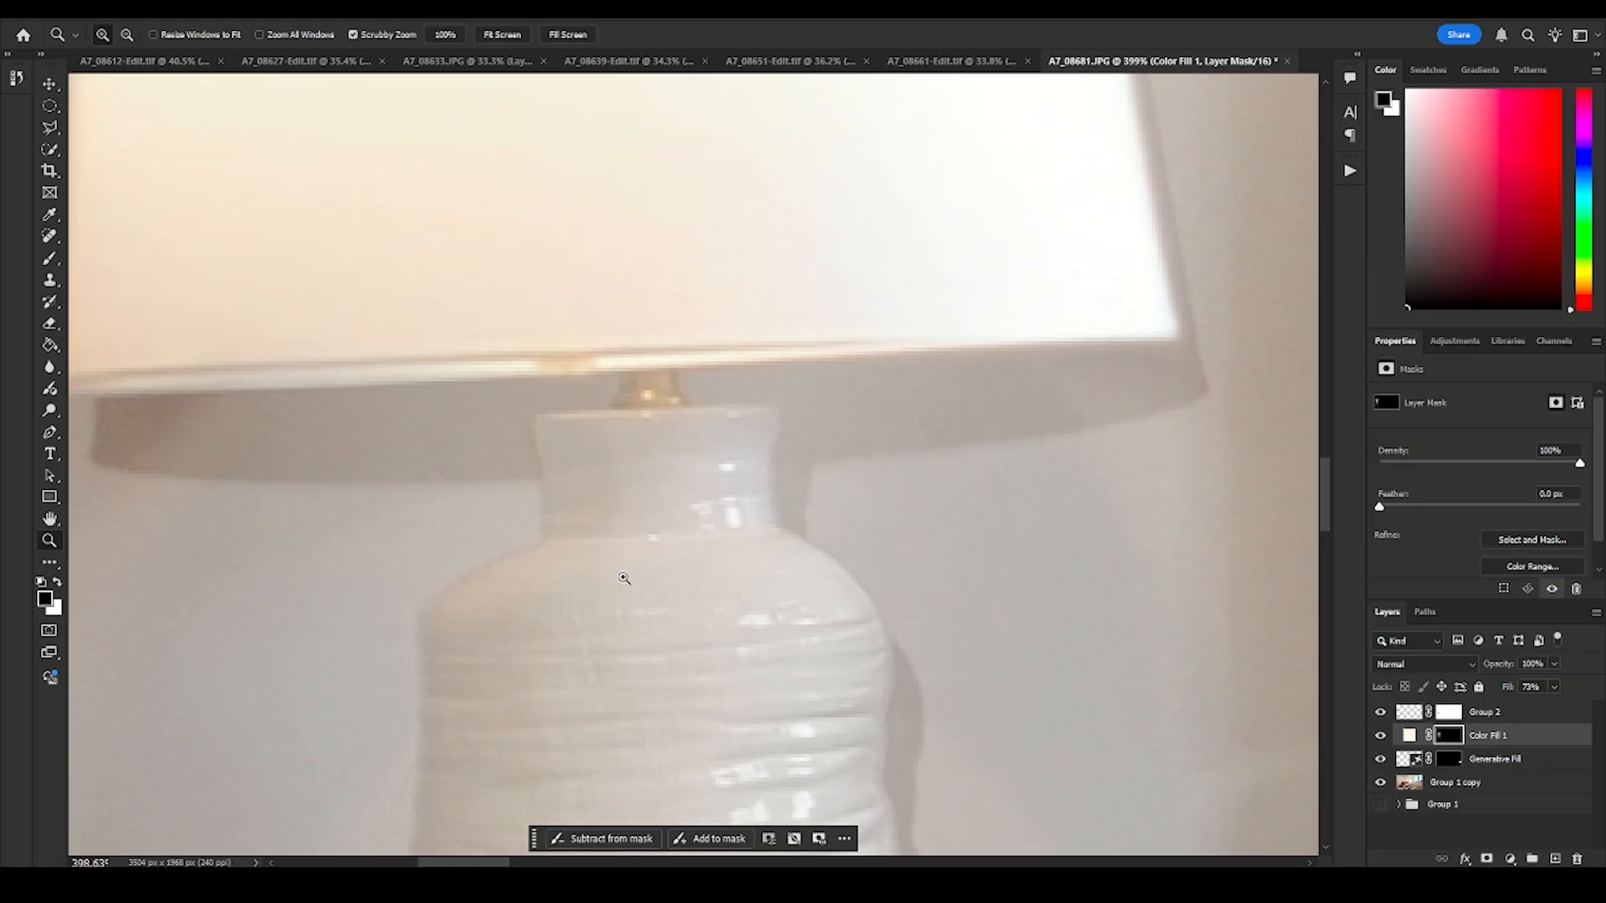
drag(785, 491, 615, 520)
drag(992, 477, 496, 556)
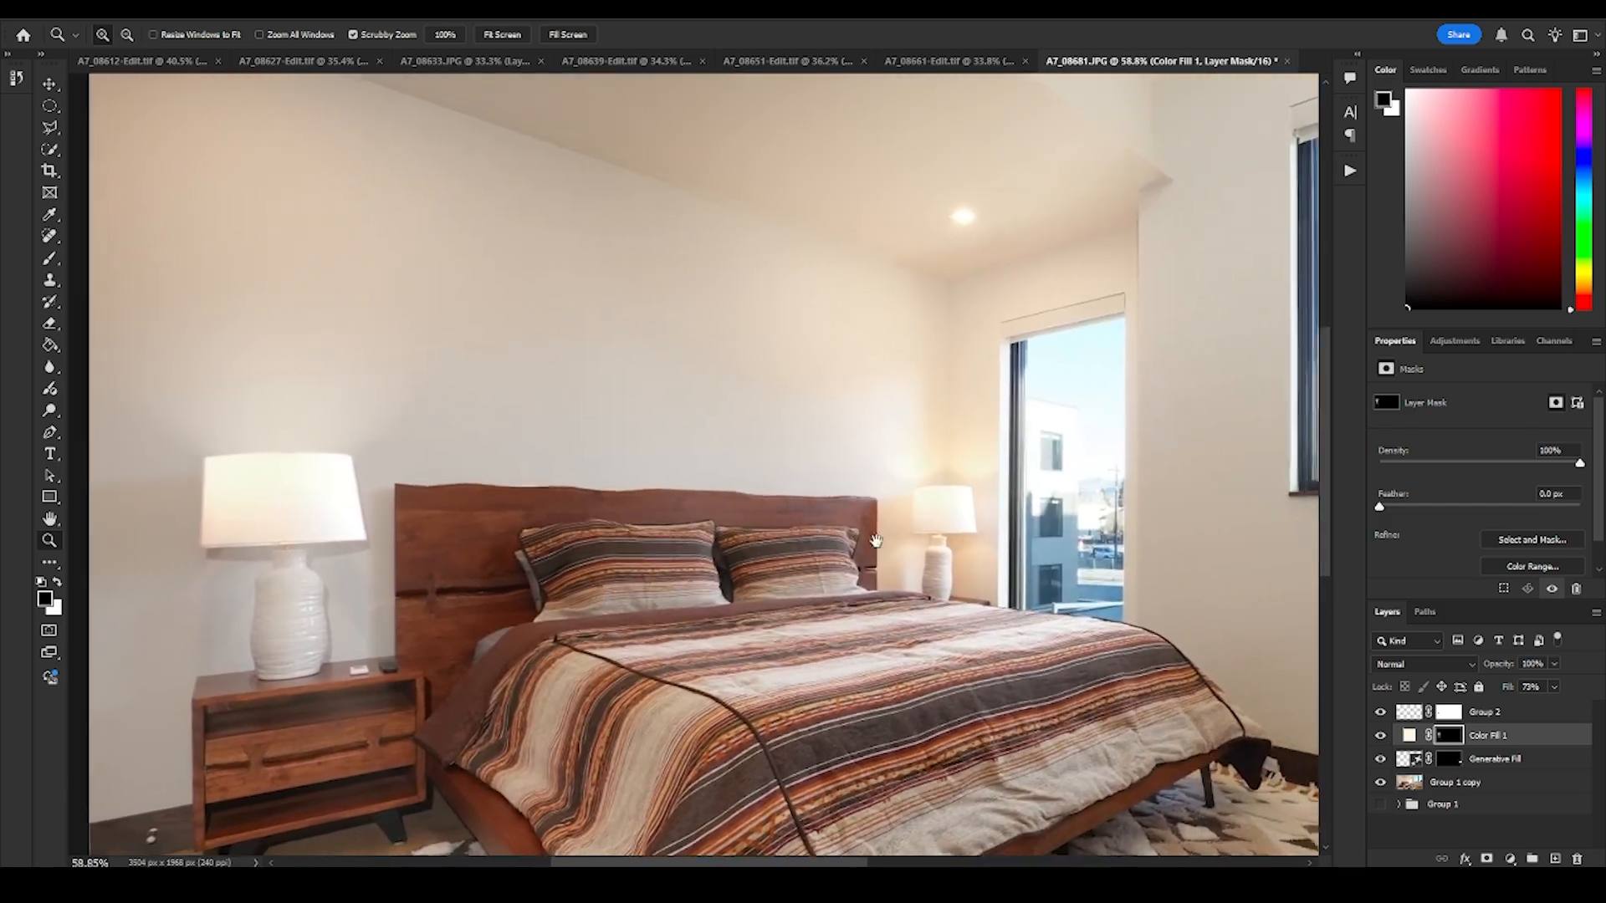
- Sample the warm highlight color from the shoulder of the far lamp's base with the Group 1 copy layer selected
drag(916, 541, 839, 493)
drag(804, 547, 835, 551)
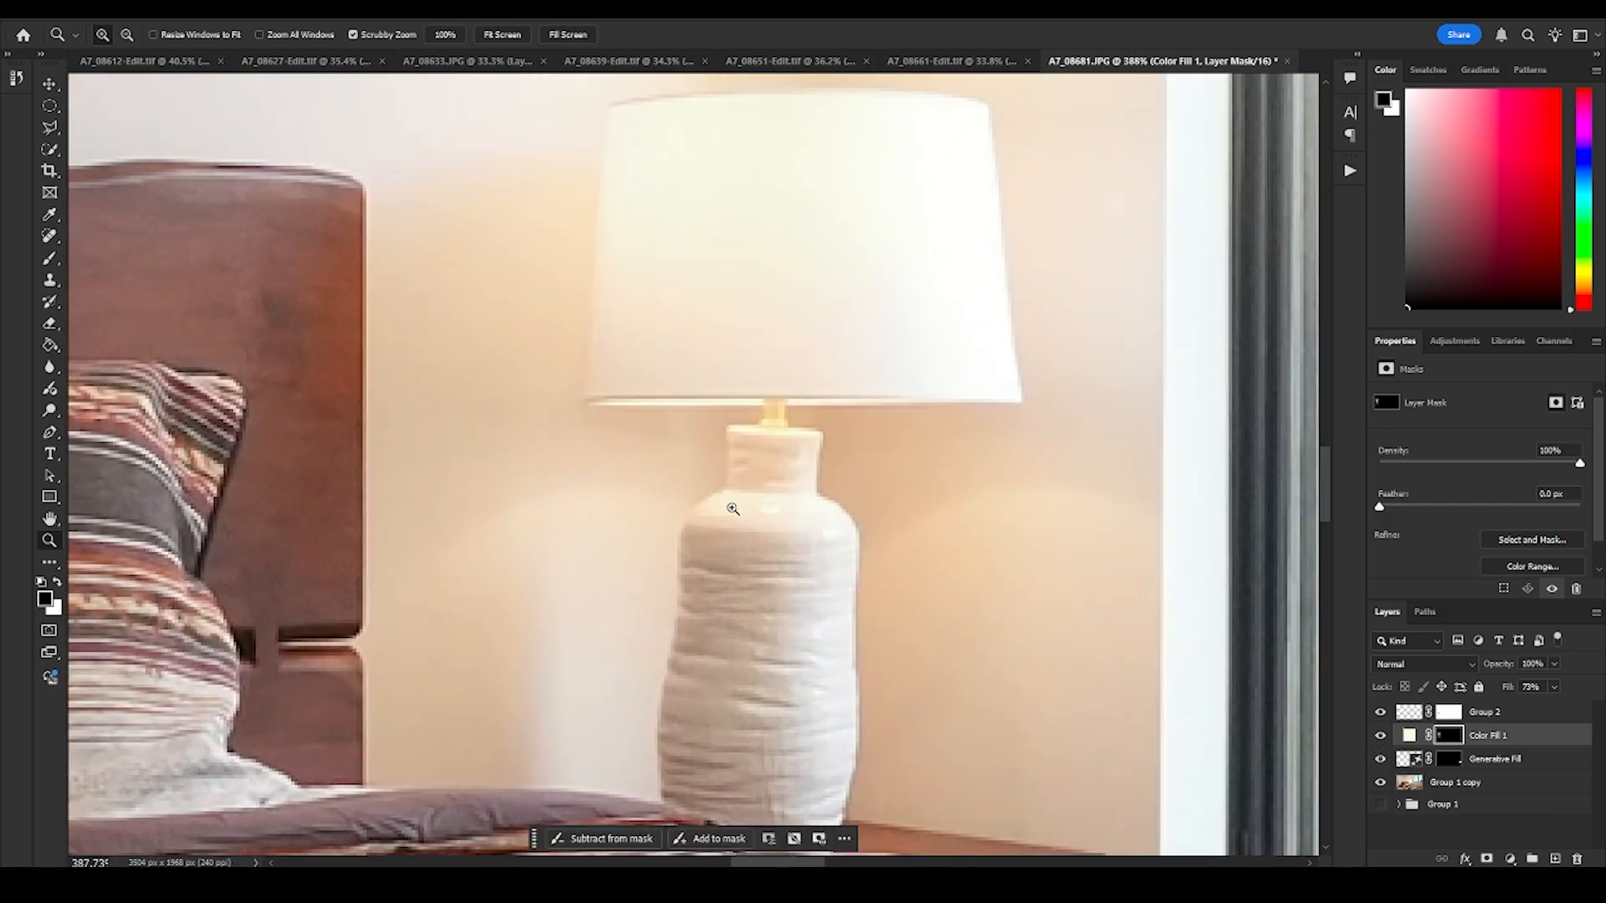
click(49, 214)
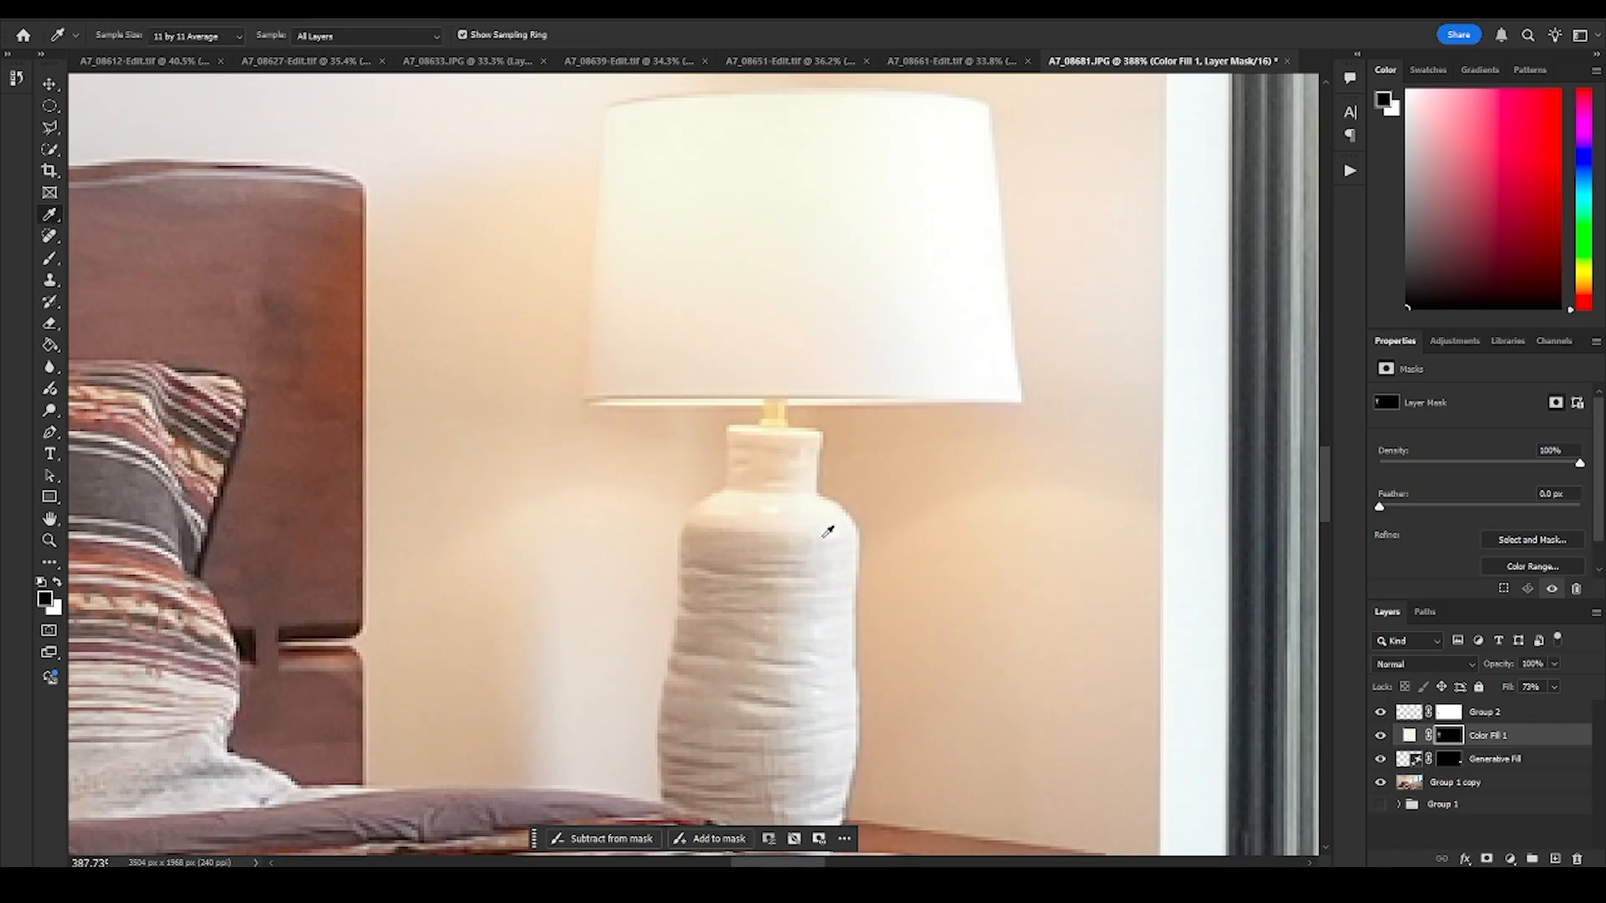
click(736, 501)
click(1419, 784)
click(744, 498)
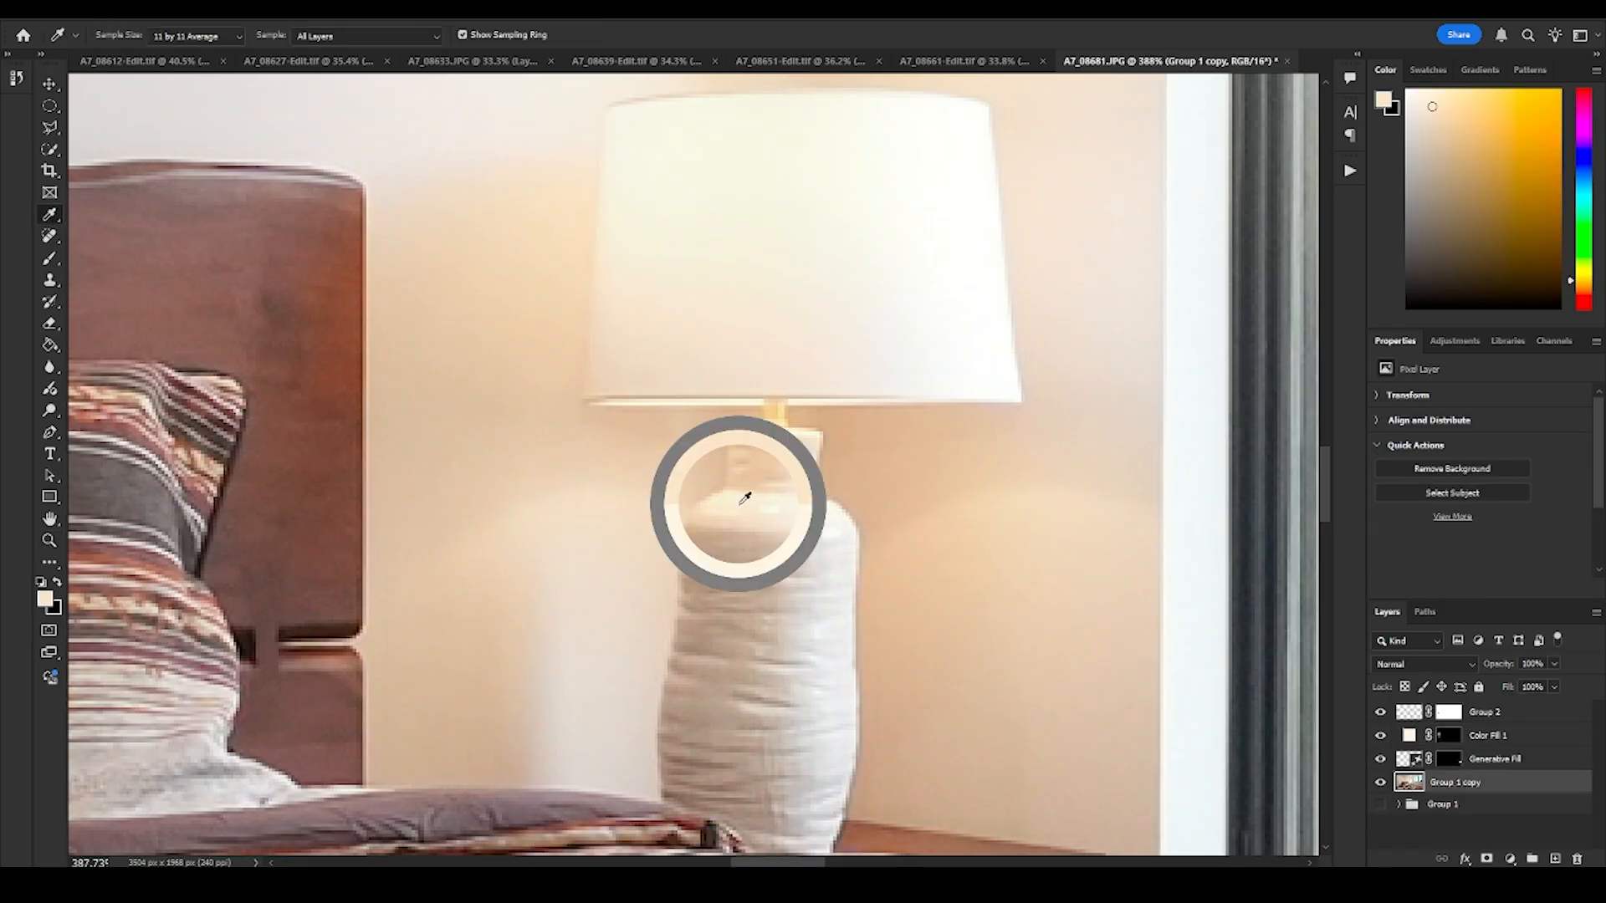
drag(744, 498, 742, 497)
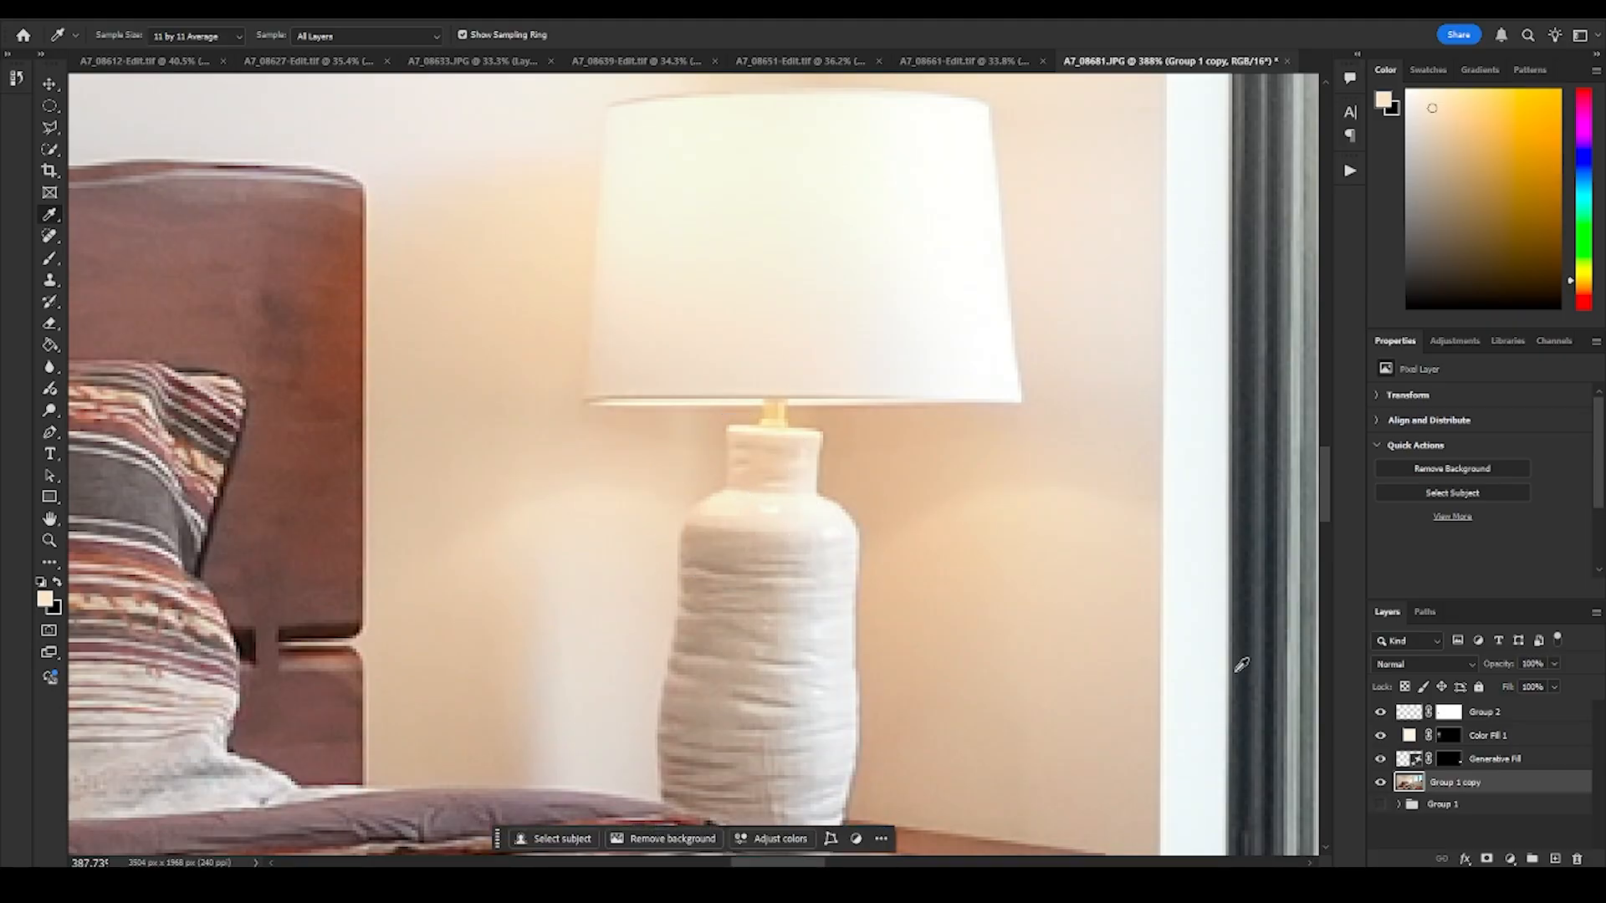
- Add a Solid Color fill layer in the sampled warm tone above Color Fill 1 and invert its mask to black
click(1522, 737)
key(z)
drag(682, 441, 1263, 485)
drag(663, 509, 799, 447)
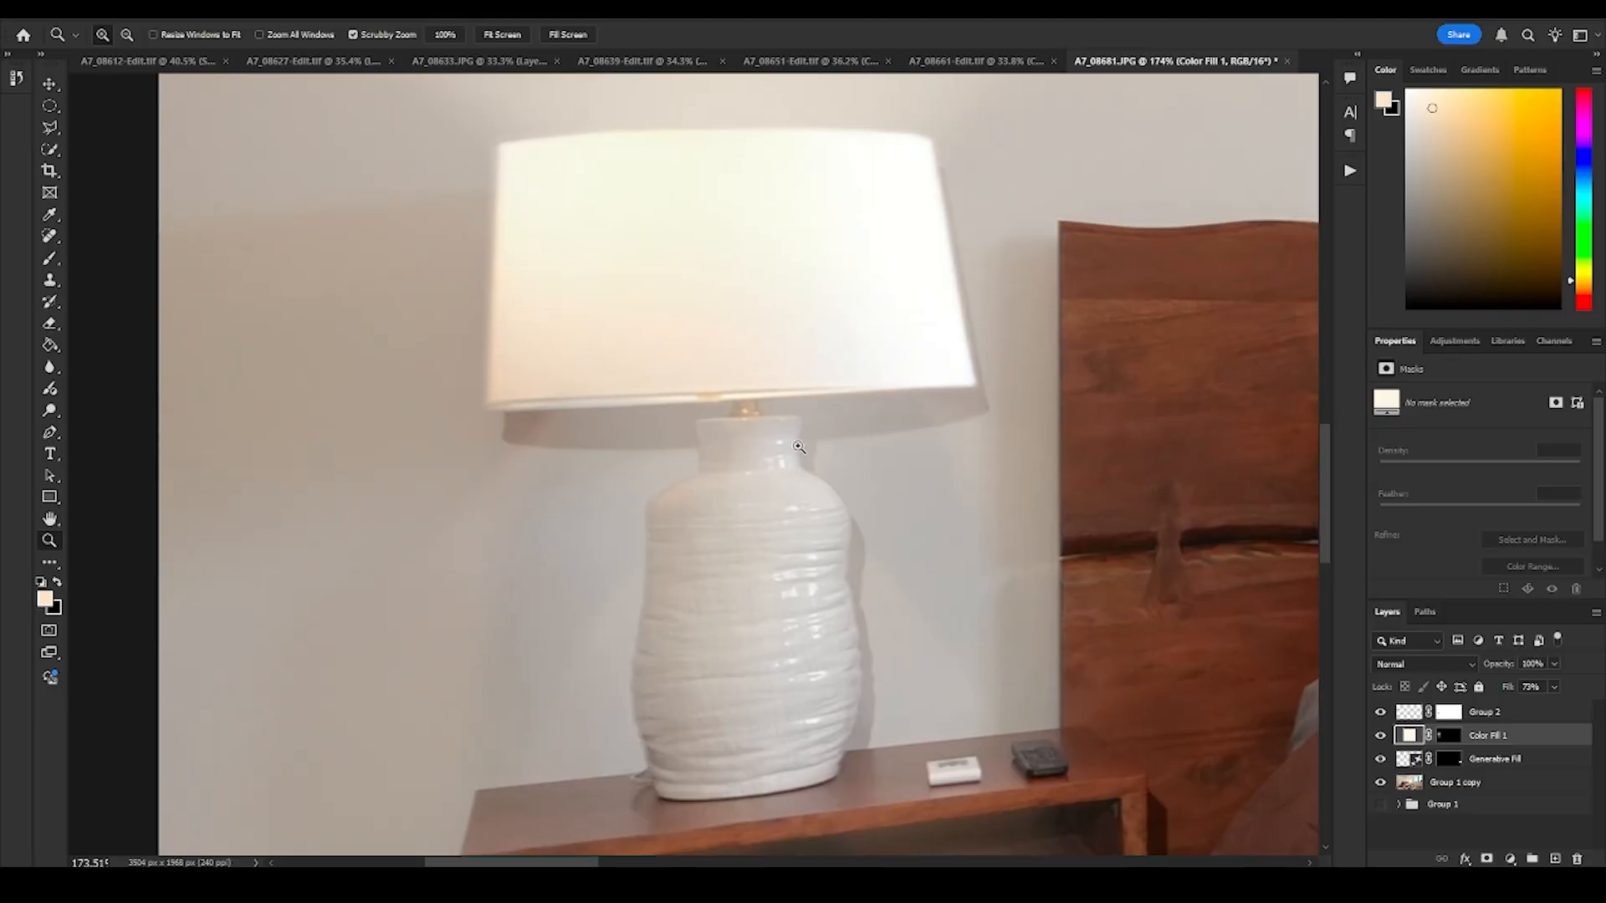
click(1510, 859)
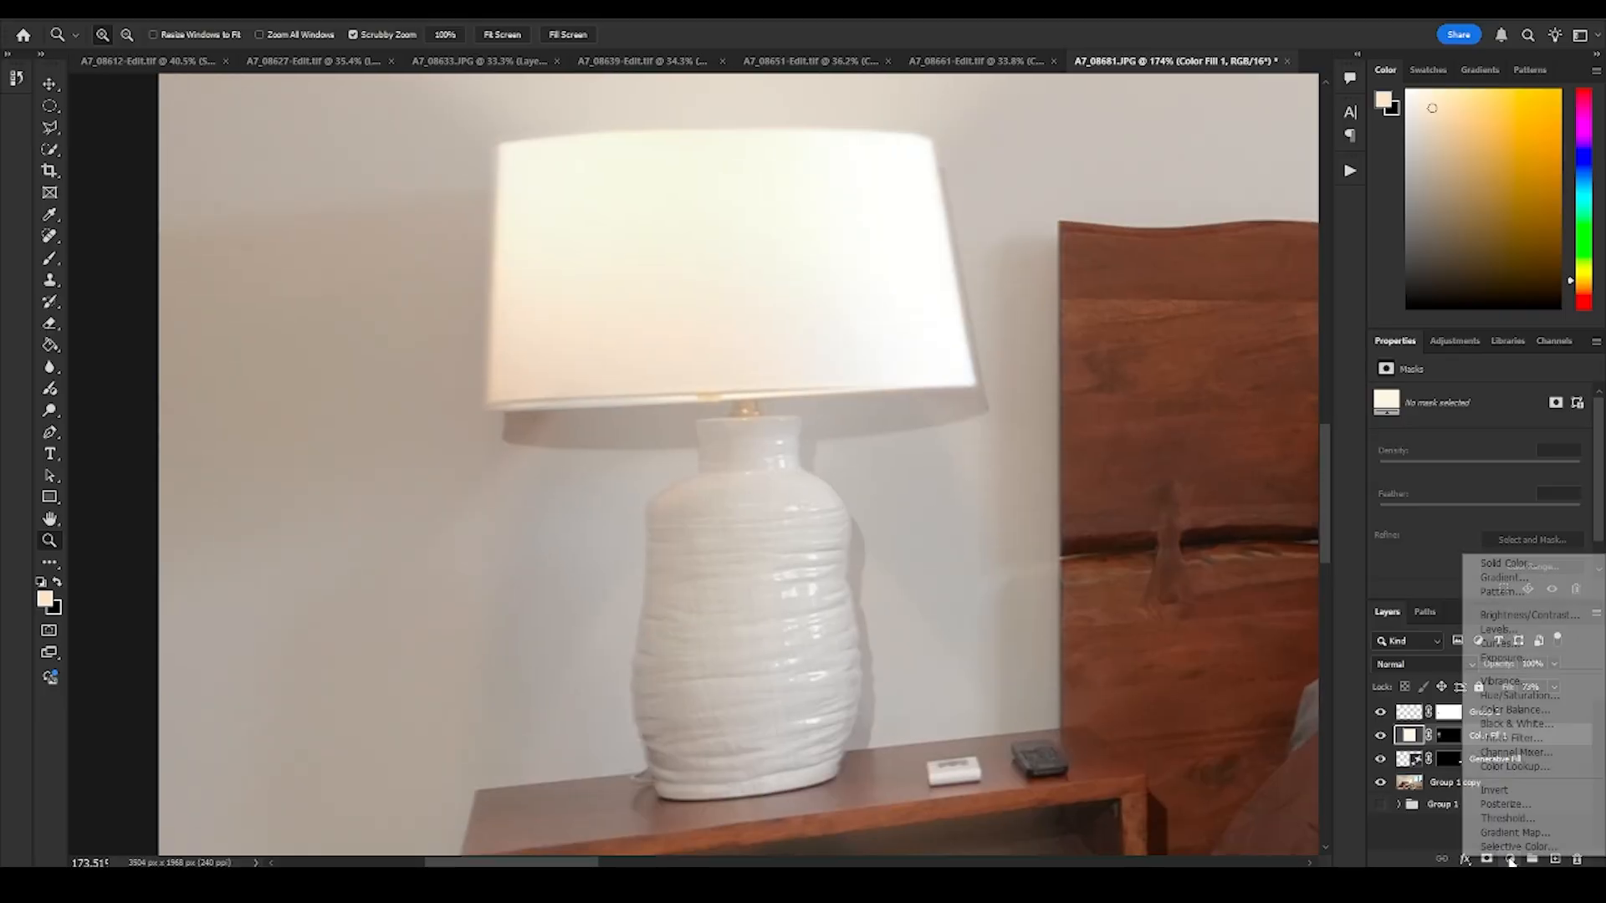
click(1510, 564)
key(Return)
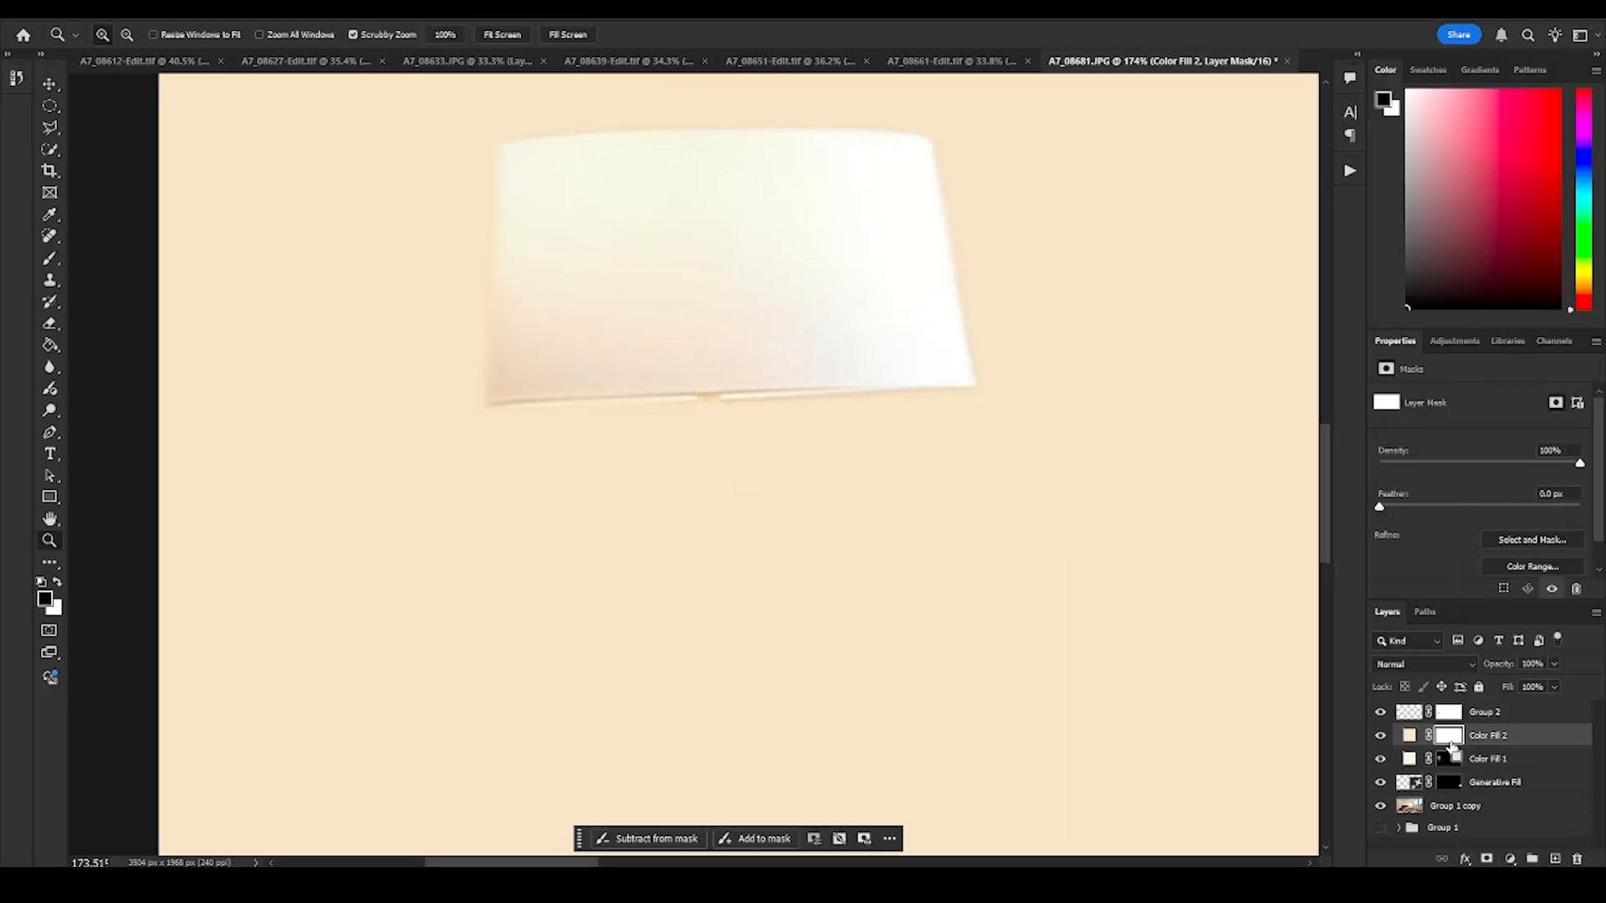
key(ctrl+i)
- Outline the near lamp's base, metal neck and the nightstand top with a closed polygonal lasso selection
drag(757, 484, 809, 477)
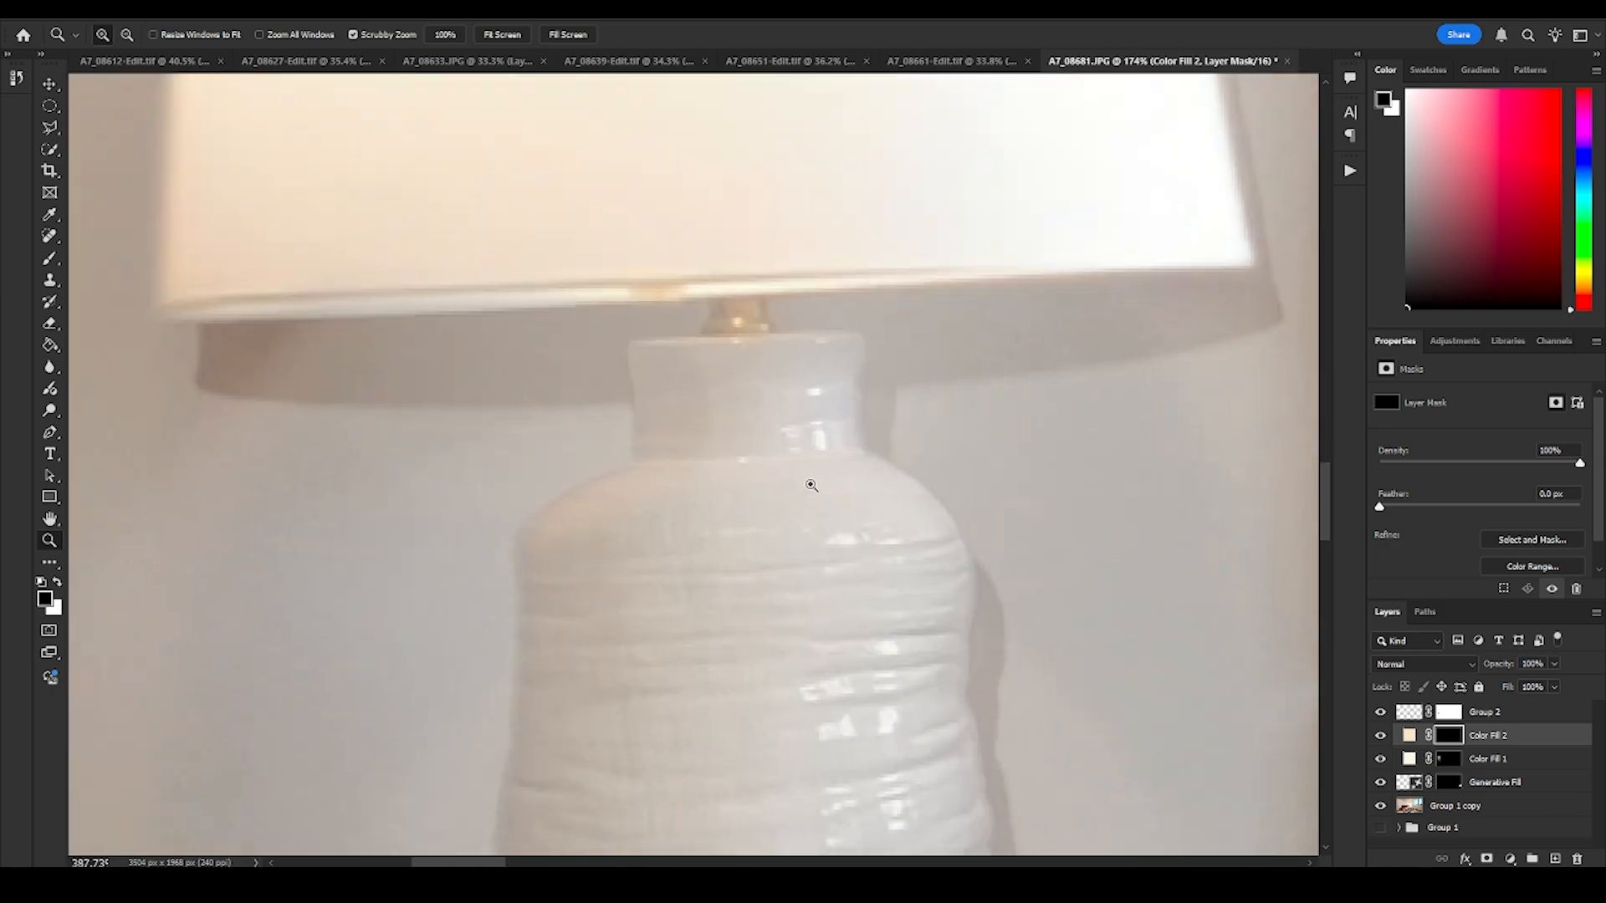
key(l)
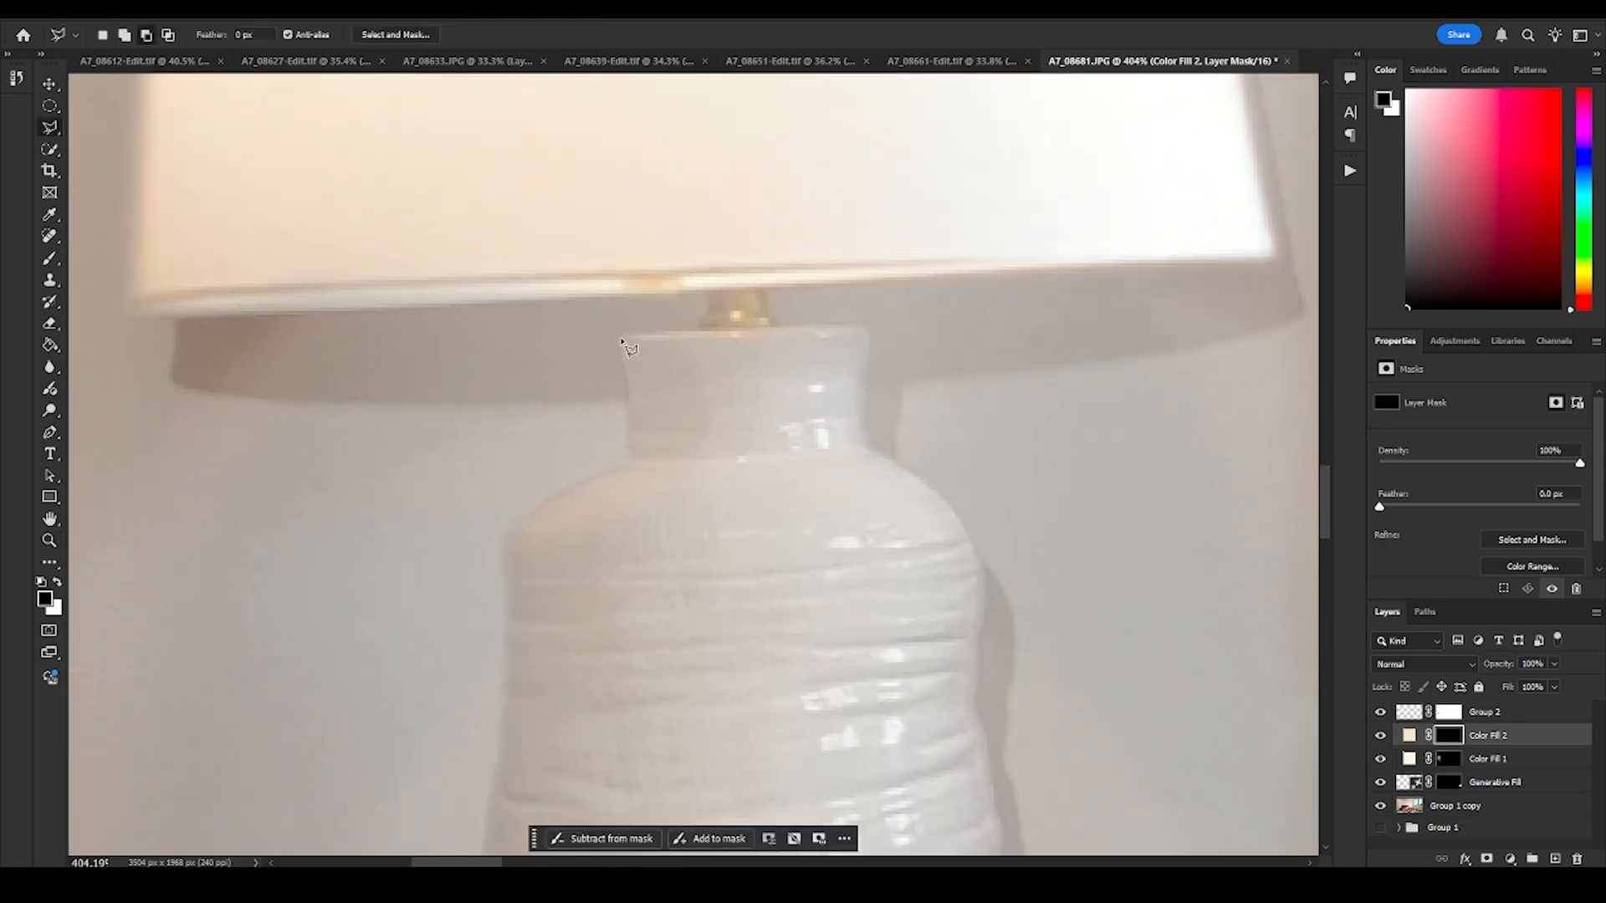
click(622, 340)
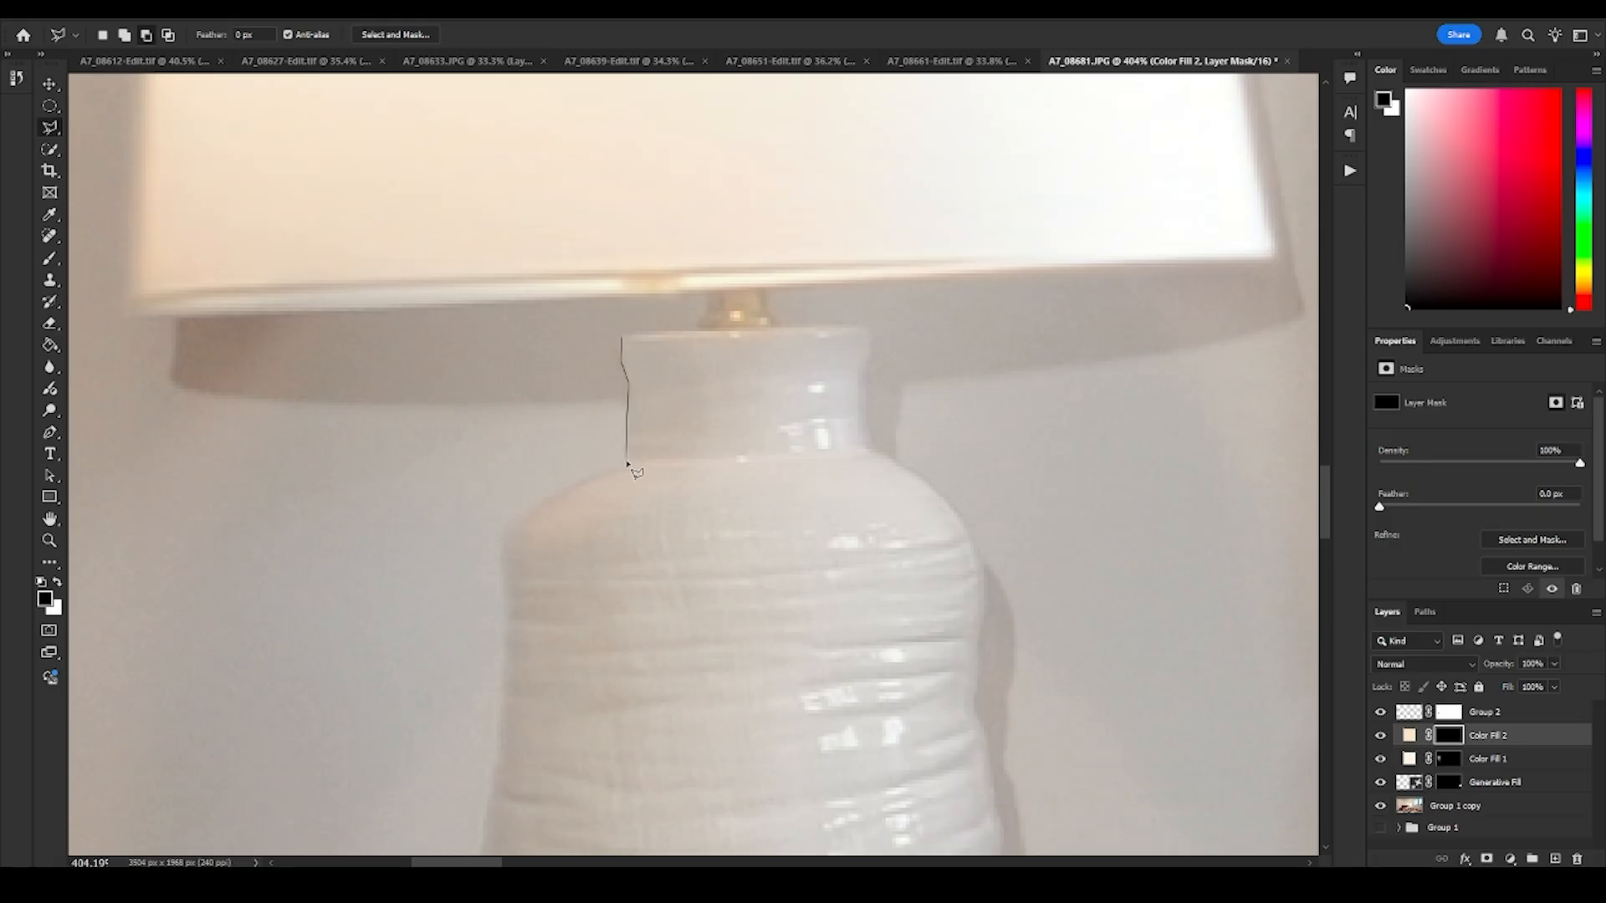
drag(571, 788, 624, 437)
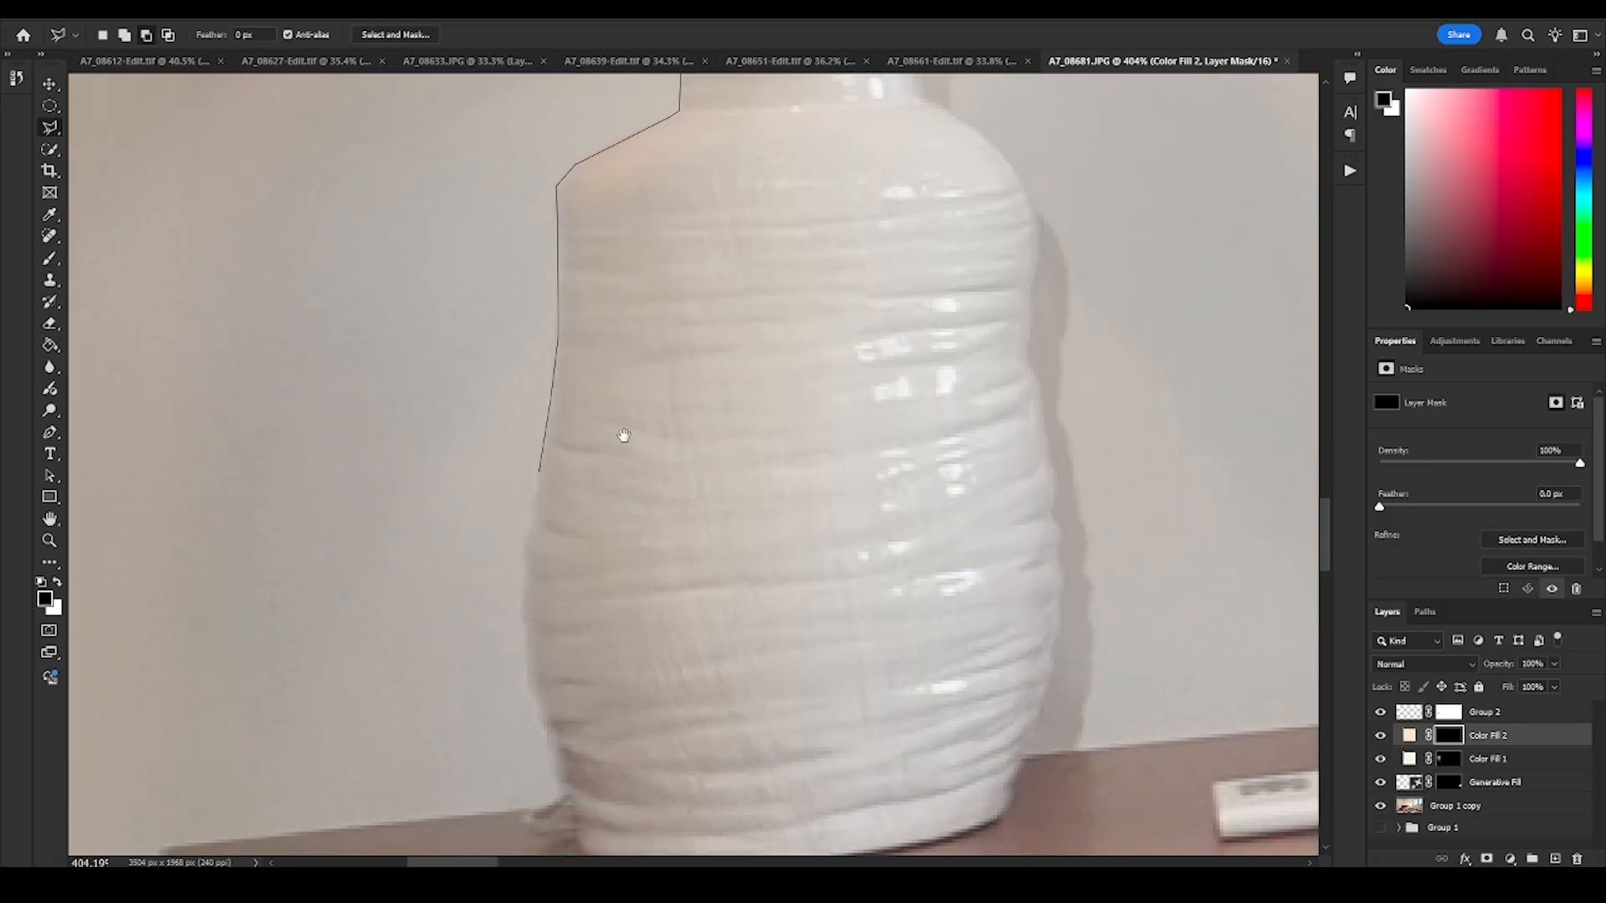
click(526, 567)
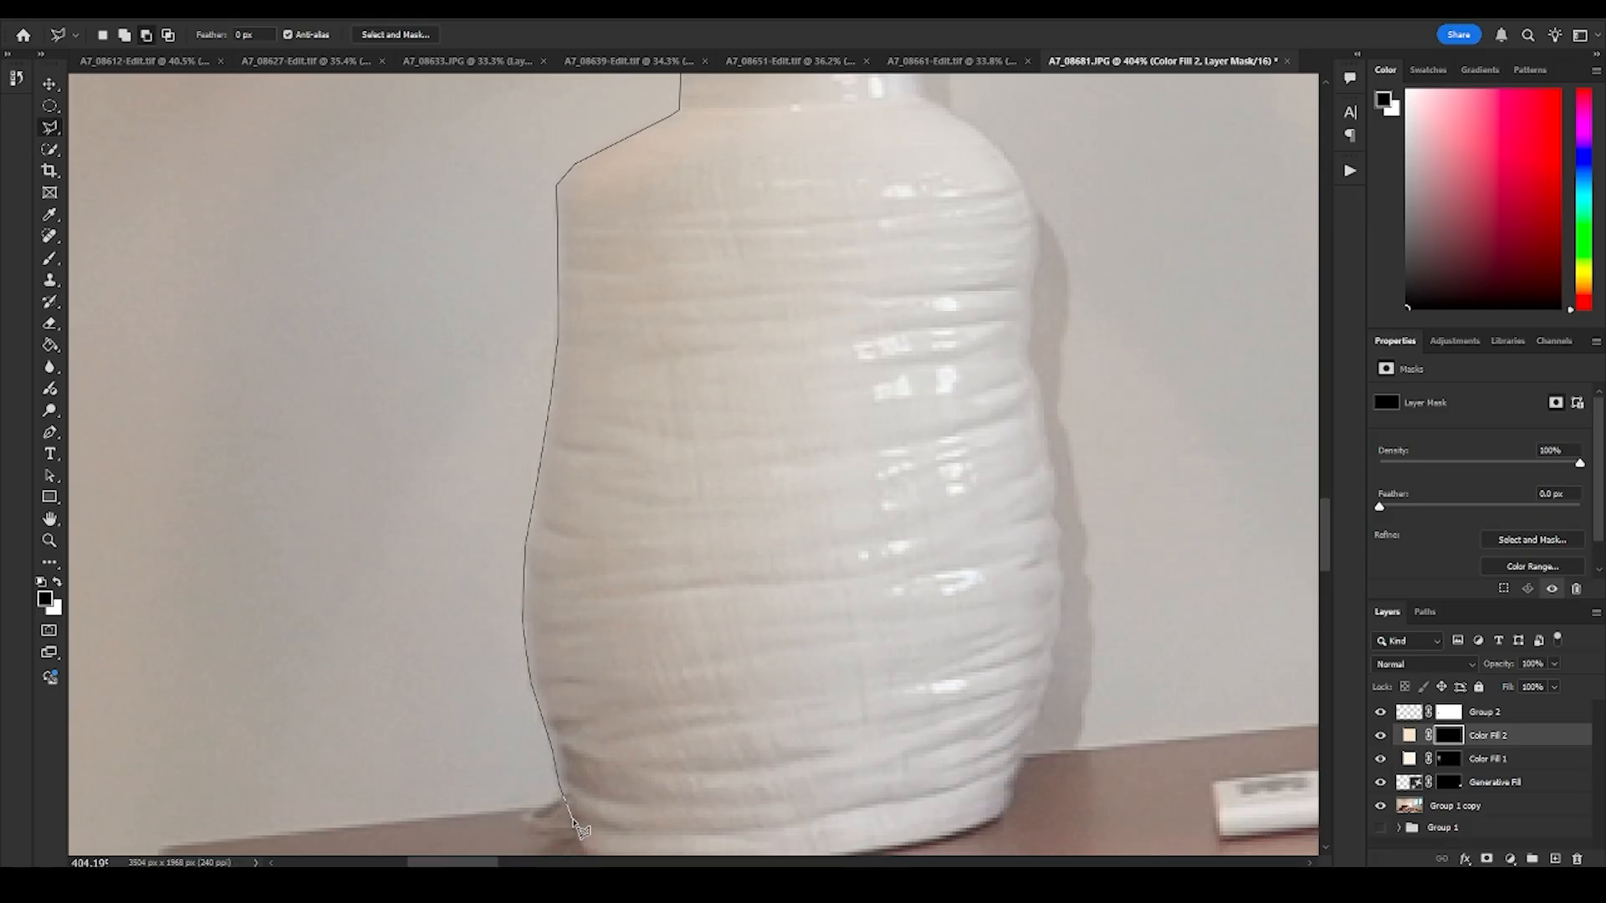
drag(567, 809, 543, 653)
click(542, 649)
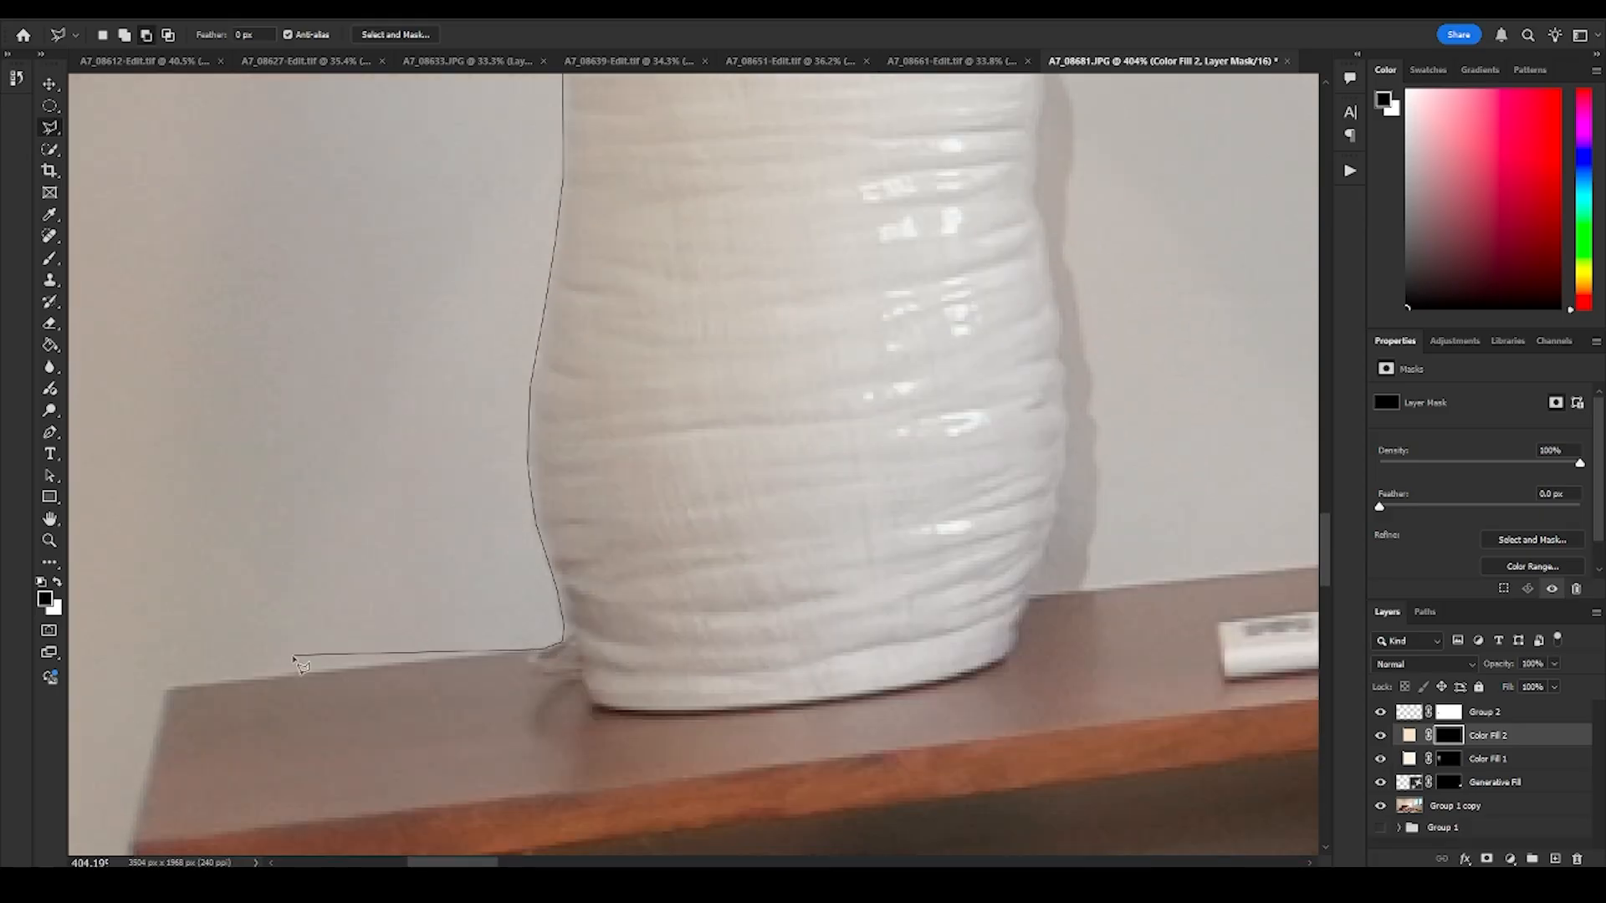
click(166, 688)
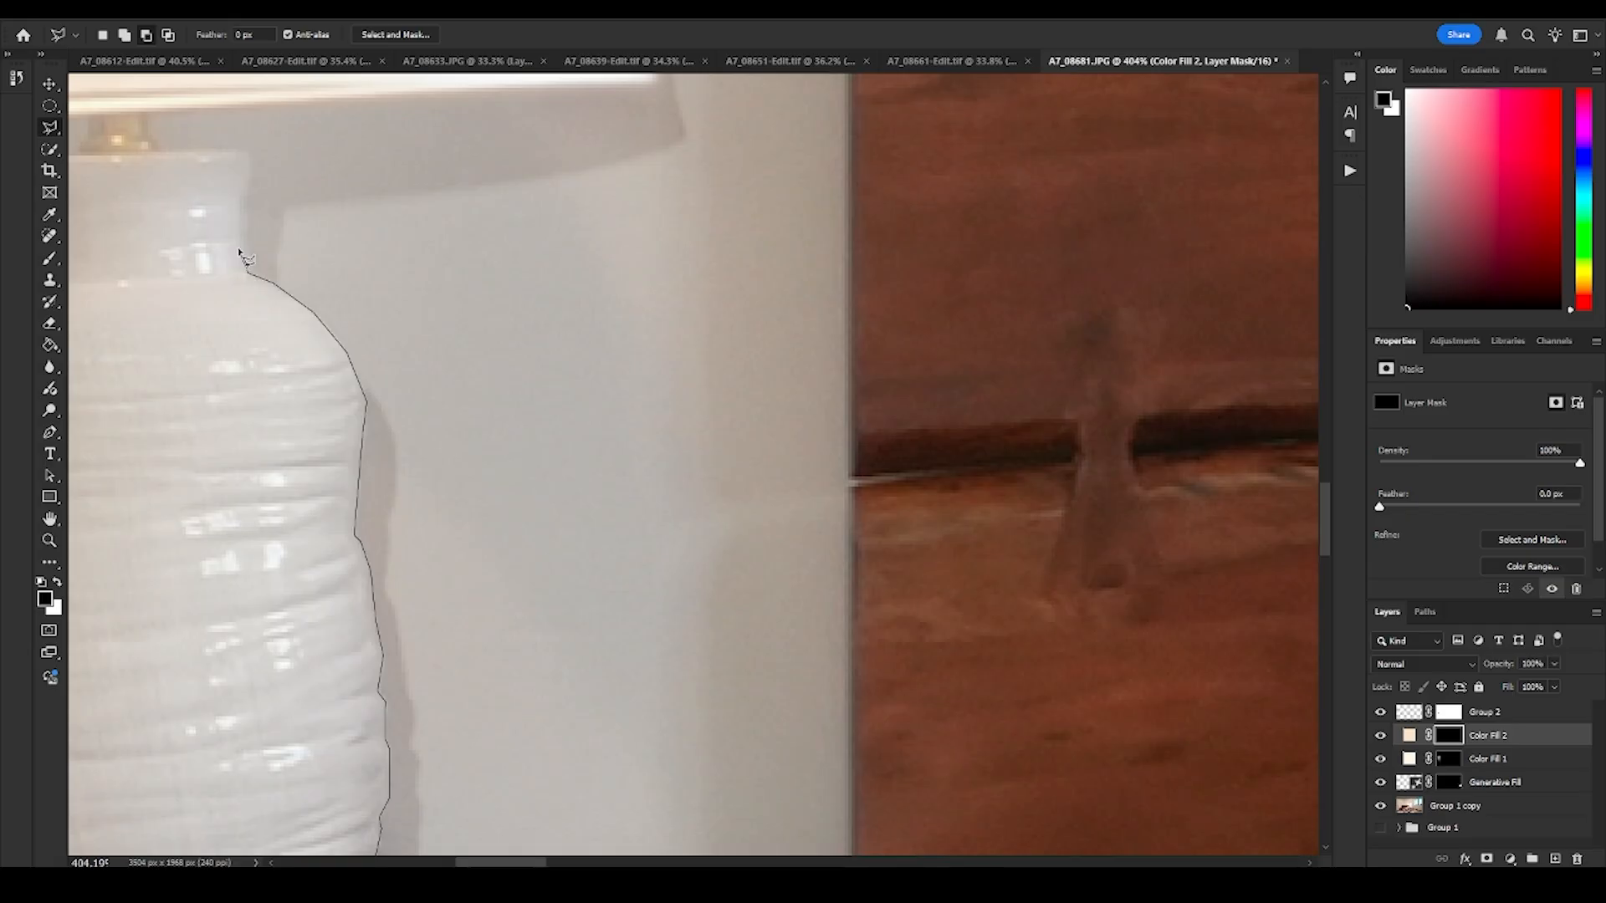
click(248, 152)
drag(119, 141, 361, 295)
click(386, 248)
click(332, 256)
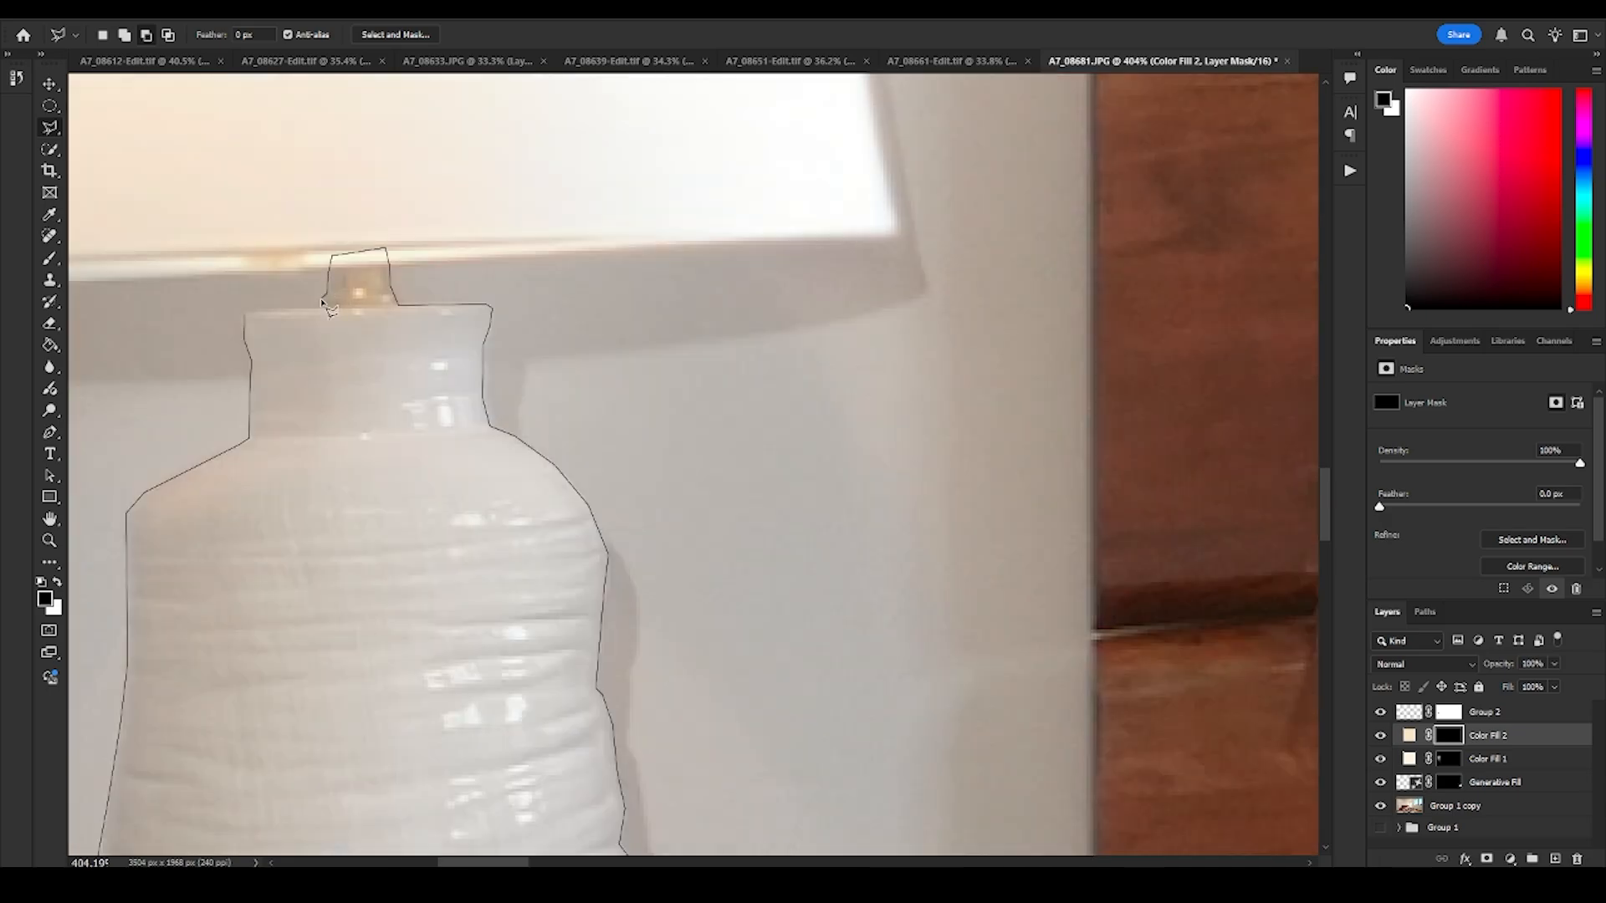
double_click(322, 301)
- Paint the warm tint onto the upper part of the selected lamp base in the Color Fill 2 mask with a large soft white brush at 10% flow
key(z)
mouse_move(437, 357)
mouse_down()
mouse_move(362, 368)
mouse_move(342, 398)
mouse_move(455, 482)
mouse_up()
drag(455, 482, 611, 512)
drag(610, 511, 645, 505)
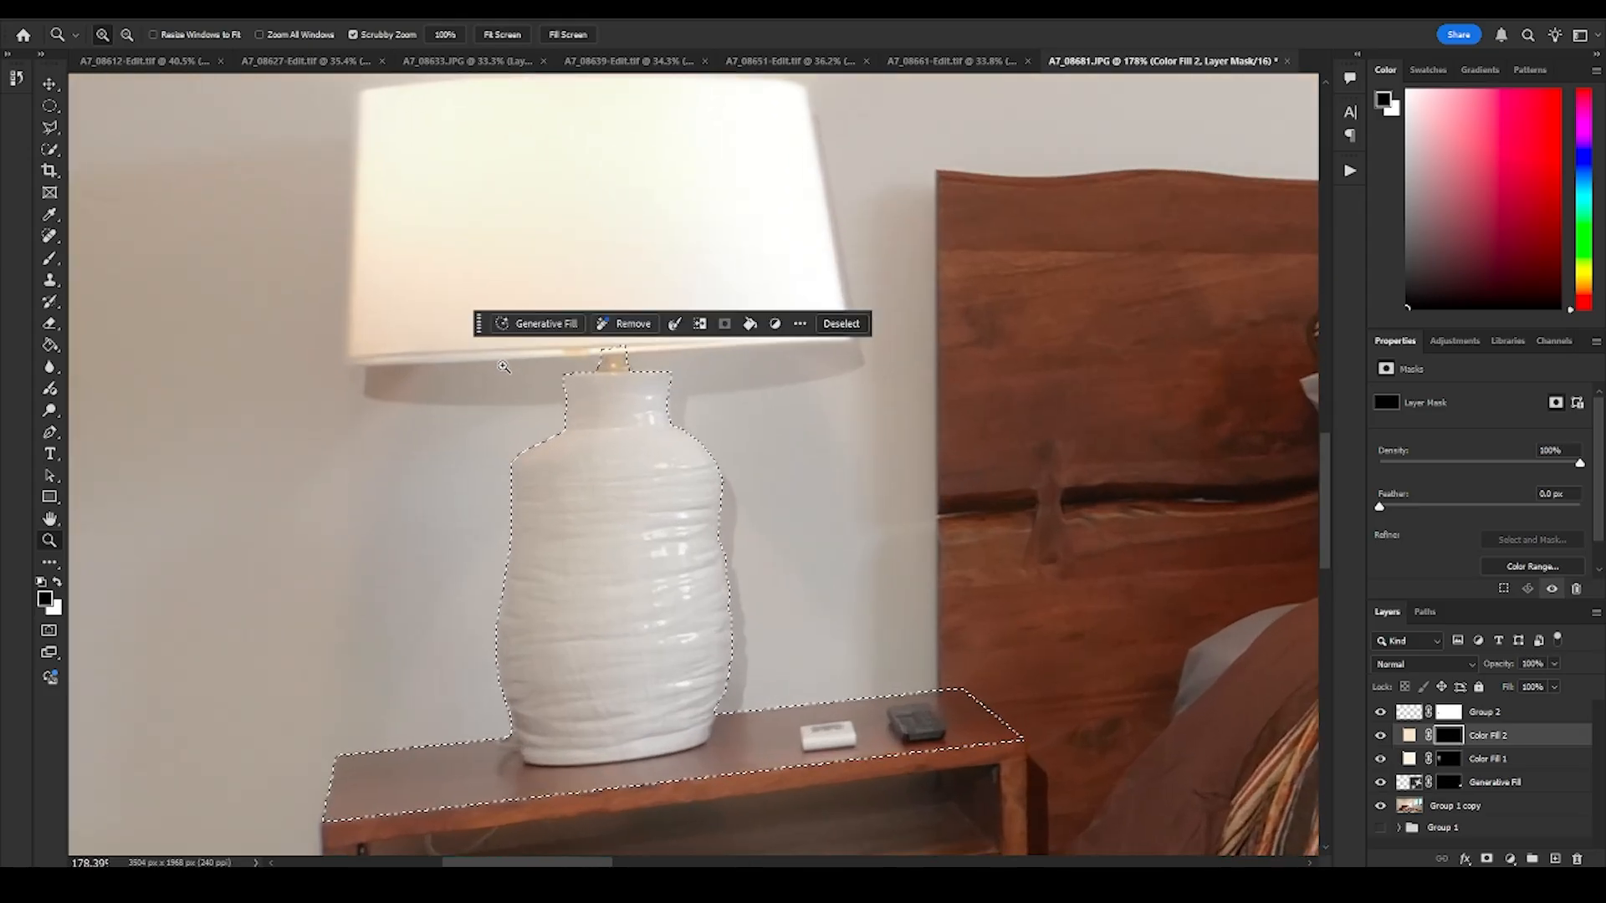
key(b)
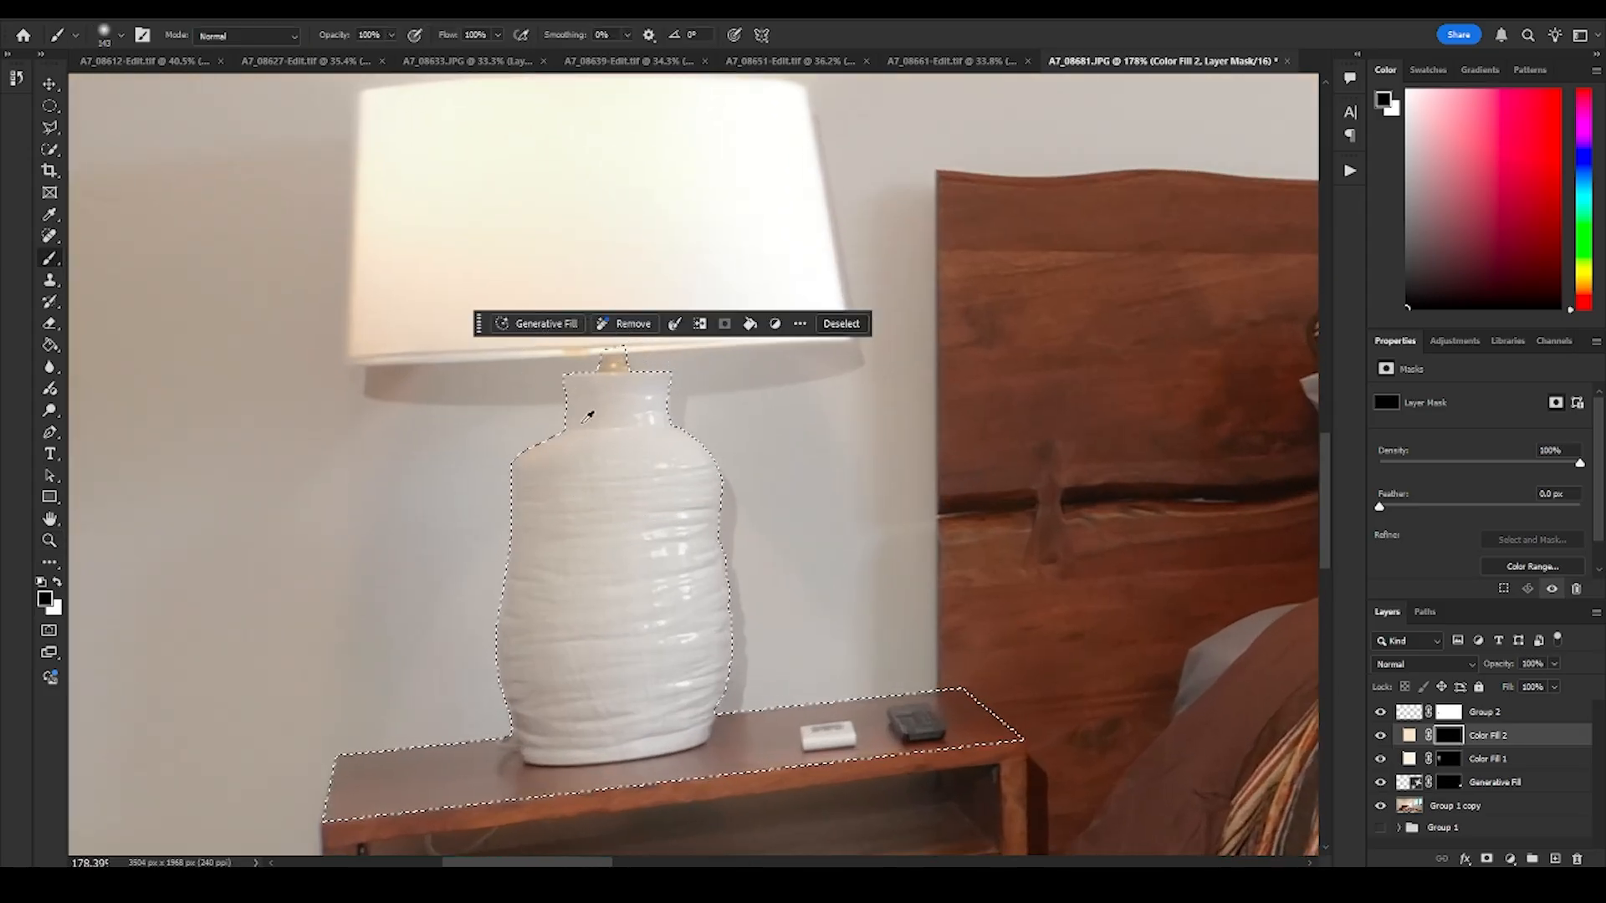
alt+right_click(539, 423)
key(x)
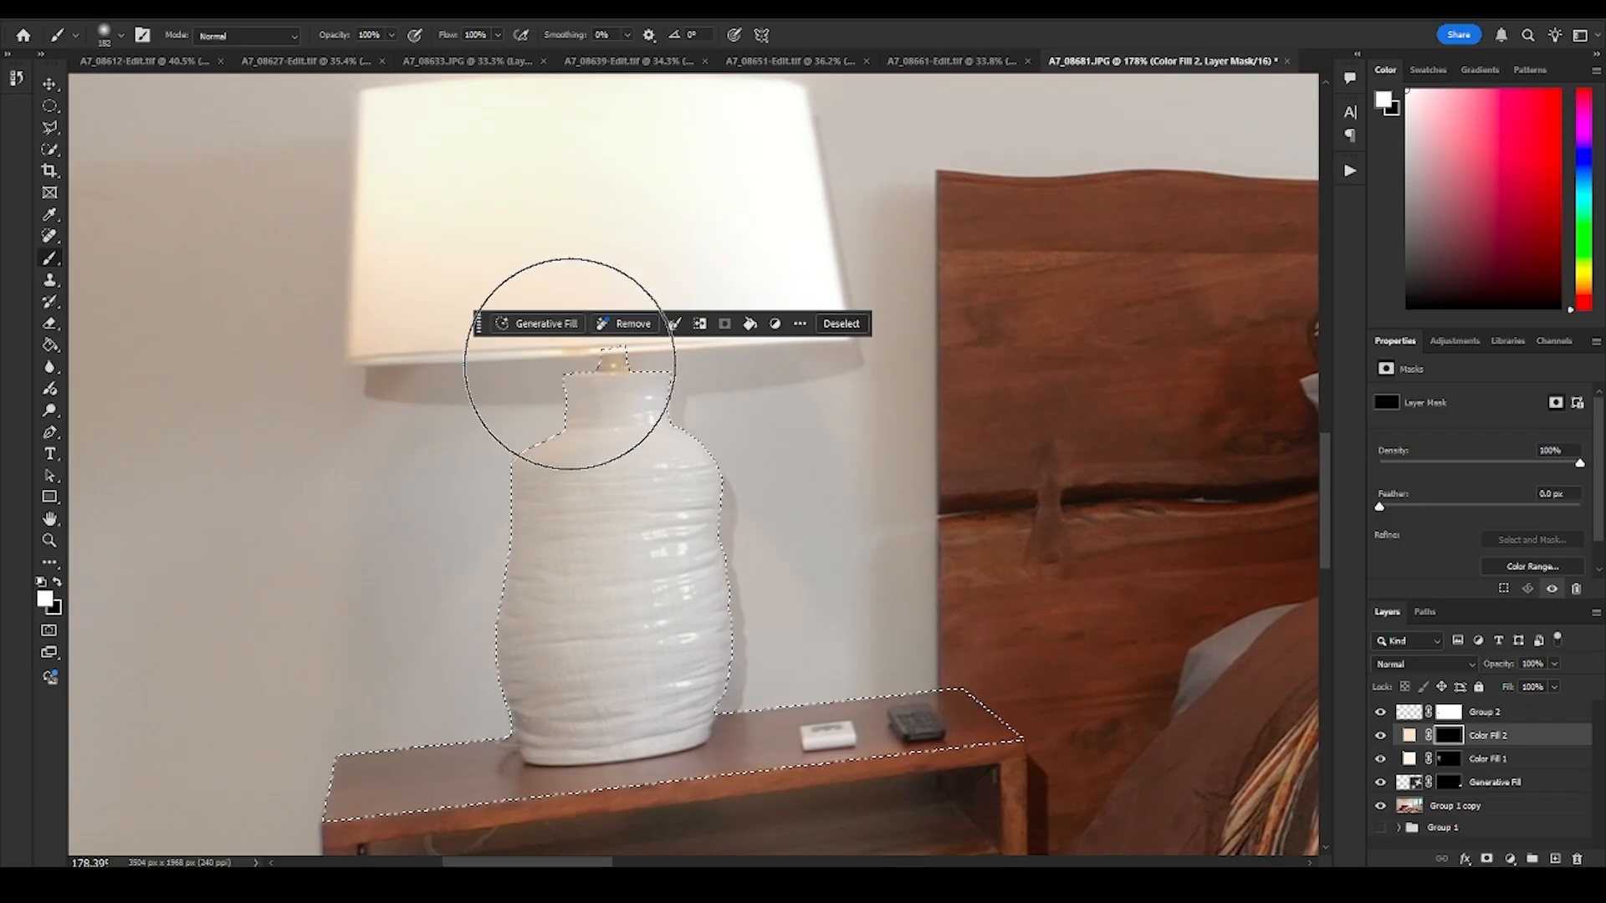
key(shift+1)
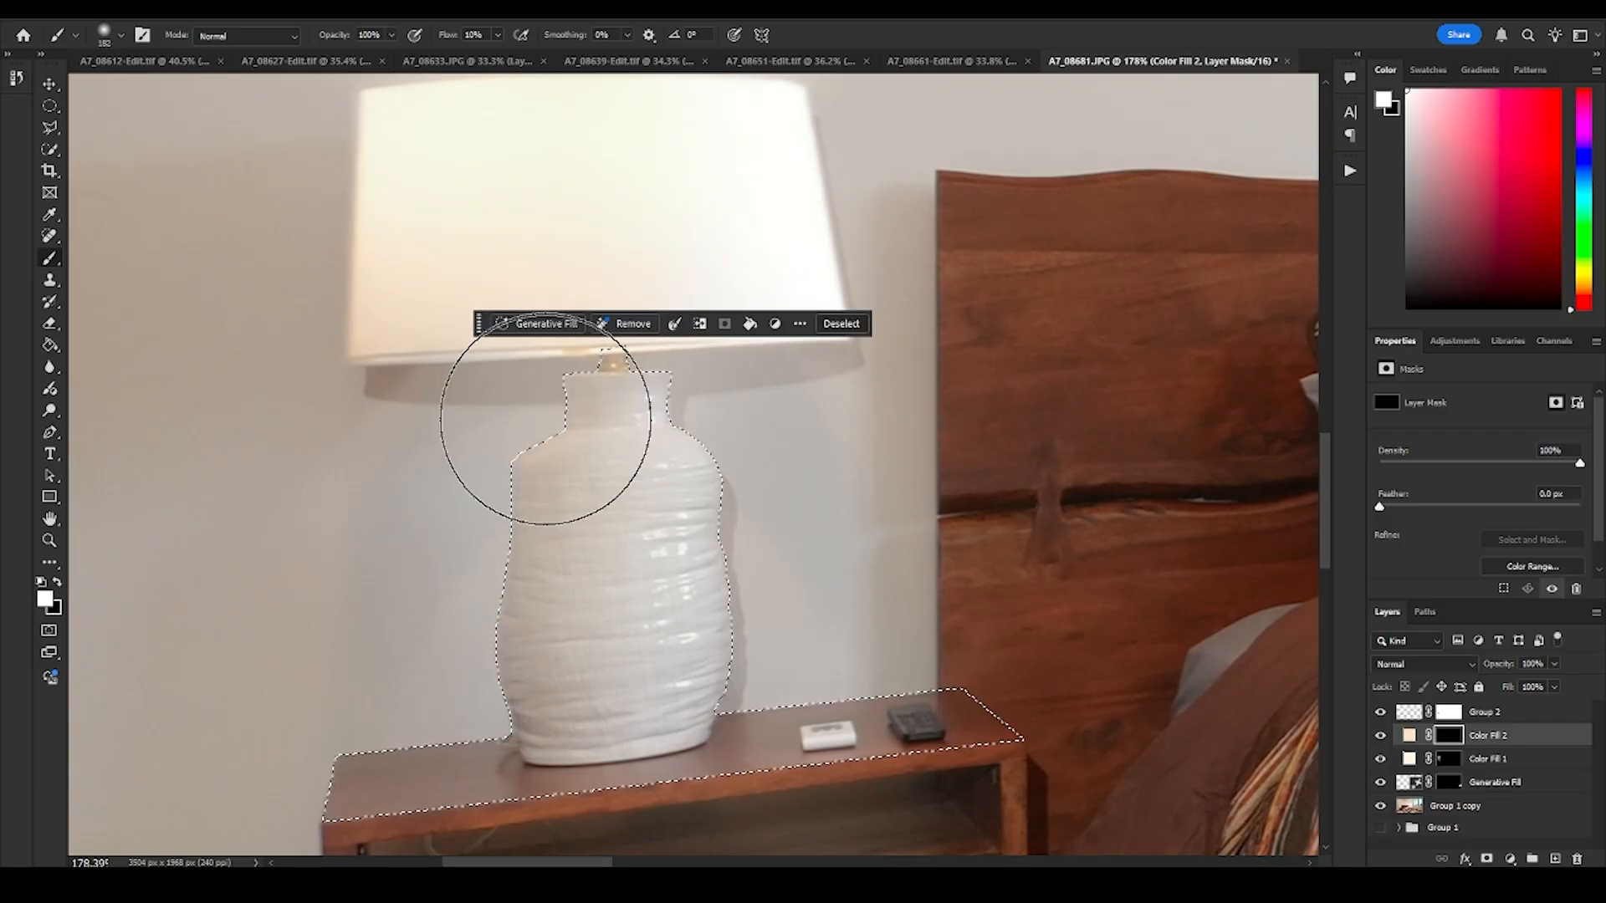
mouse_move(545, 419)
mouse_down()
mouse_move(644, 449)
mouse_move(638, 426)
mouse_move(713, 419)
mouse_move(622, 394)
mouse_move(593, 431)
mouse_move(735, 491)
mouse_up()
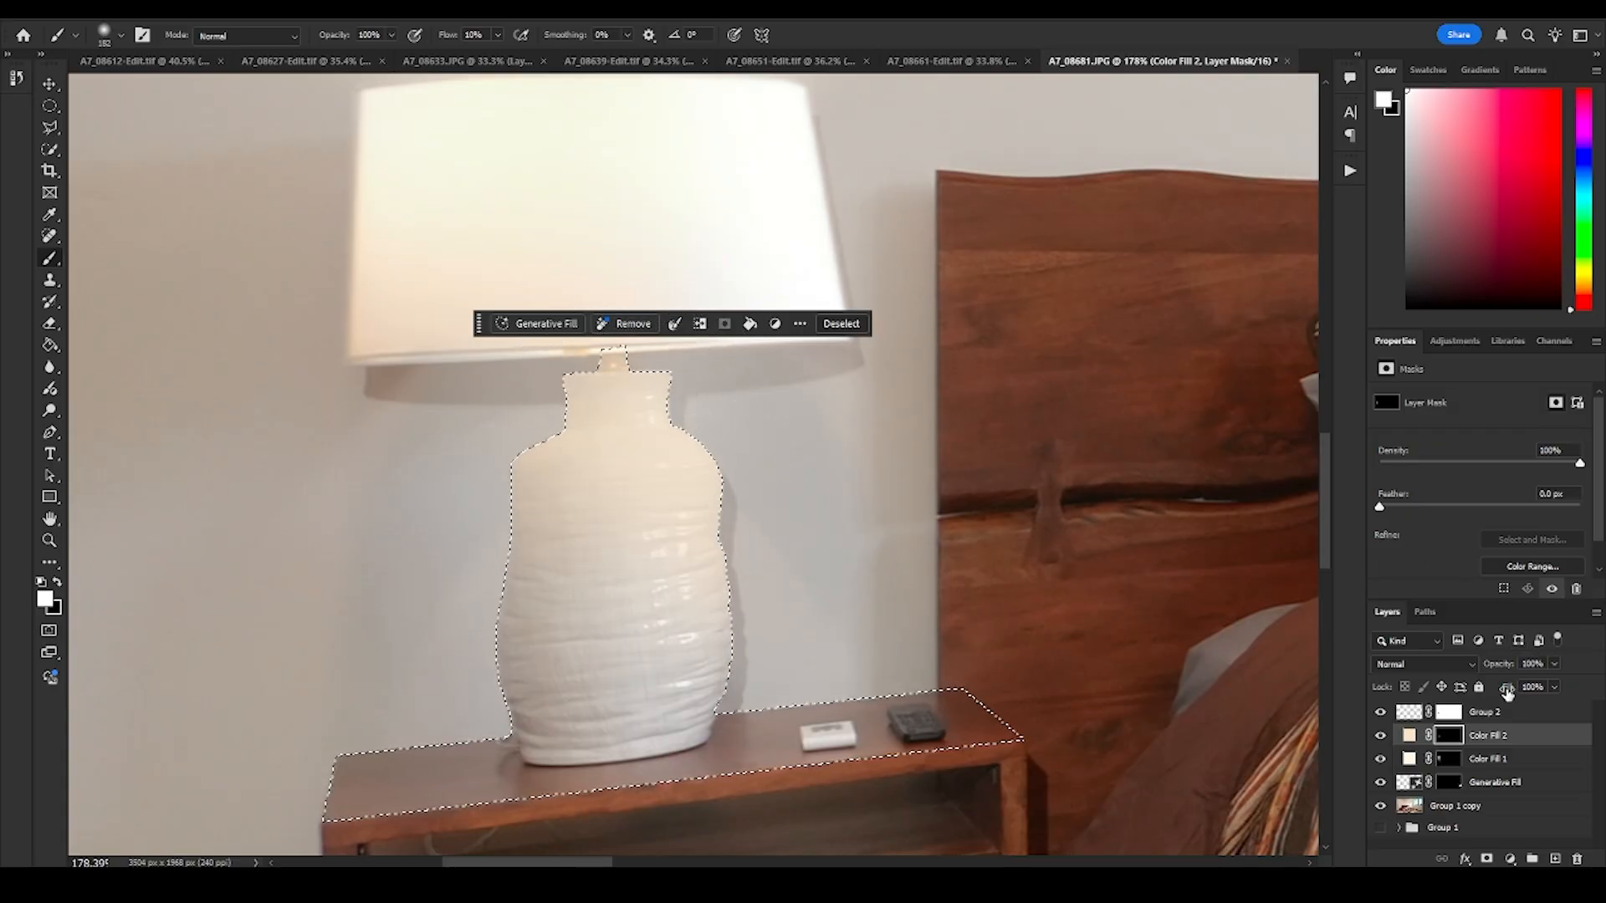
- Reduce the Color Fill 2 layer's fill to 46% while comparing the near lamp's base with the whole room
drag(1506, 691, 1345, 579)
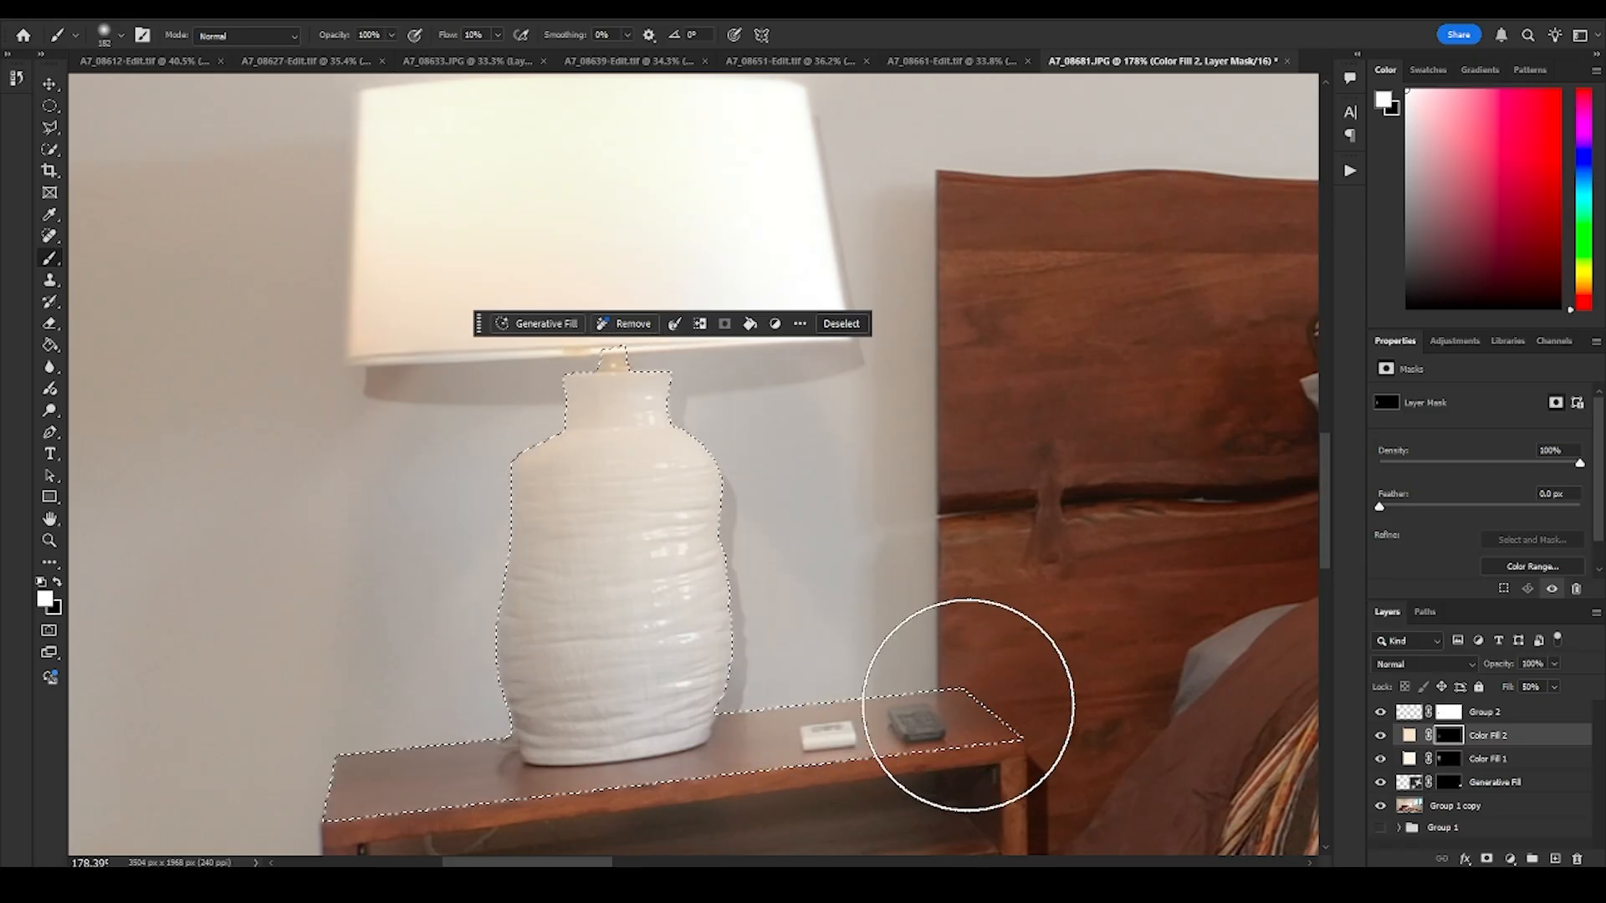
mouse_move(968, 705)
mouse_down()
mouse_move(369, 761)
mouse_move(452, 727)
mouse_move(463, 678)
mouse_up()
drag(828, 428, 669, 435)
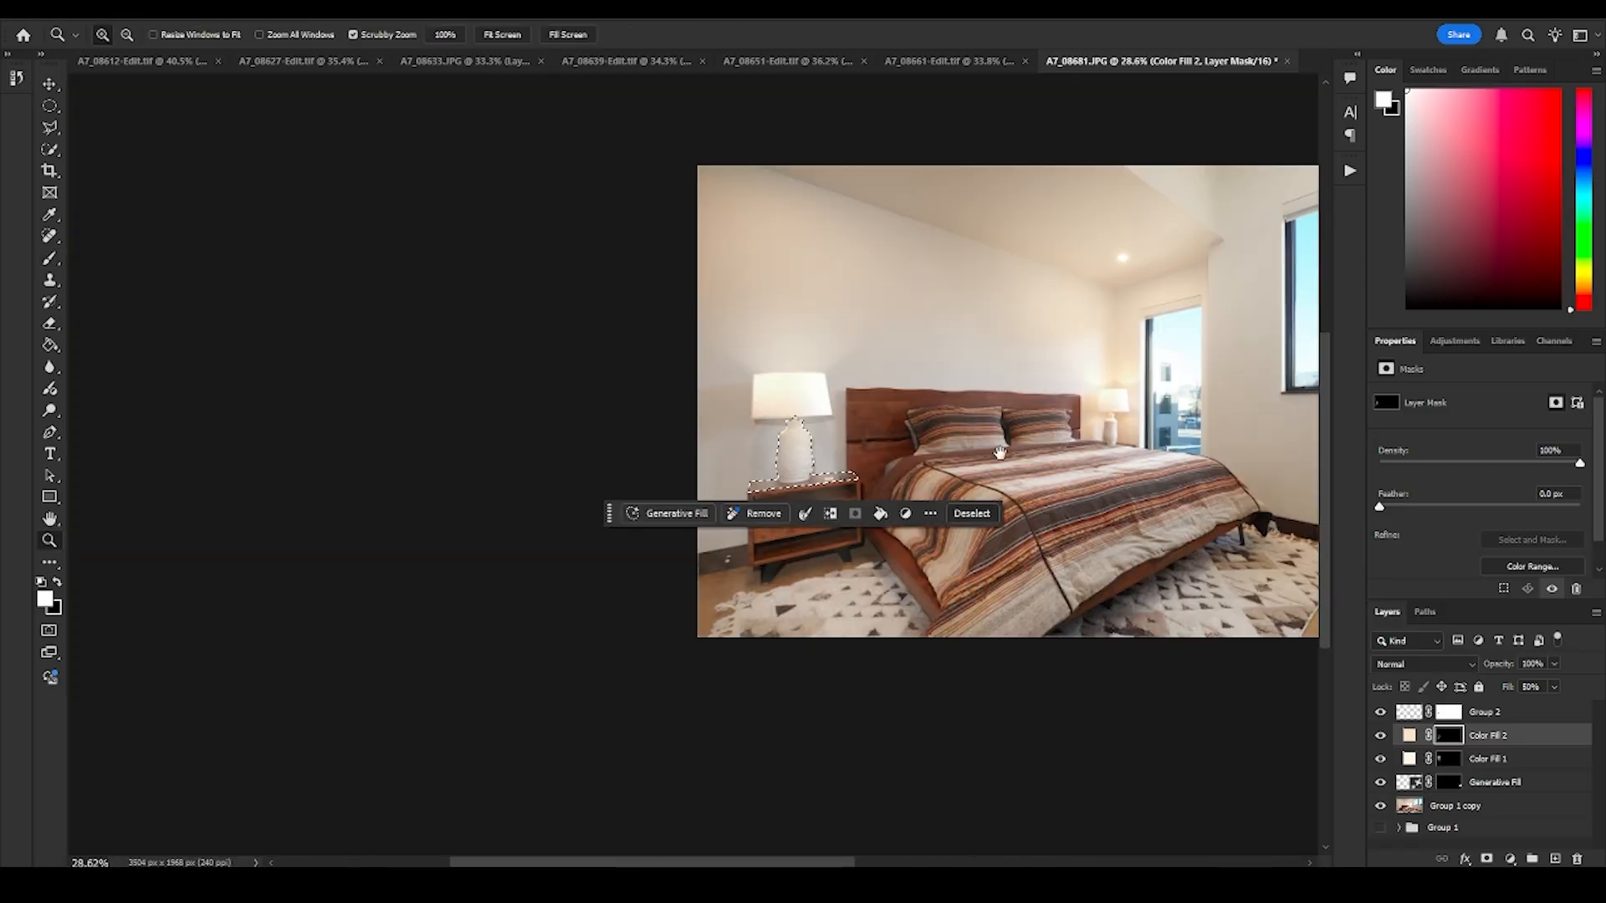
mouse_move(999, 453)
mouse_down()
mouse_move(853, 449)
mouse_move(883, 479)
mouse_move(992, 482)
mouse_up()
mouse_move(560, 487)
mouse_down()
mouse_move(682, 486)
mouse_move(814, 571)
mouse_up()
drag(663, 488, 644, 485)
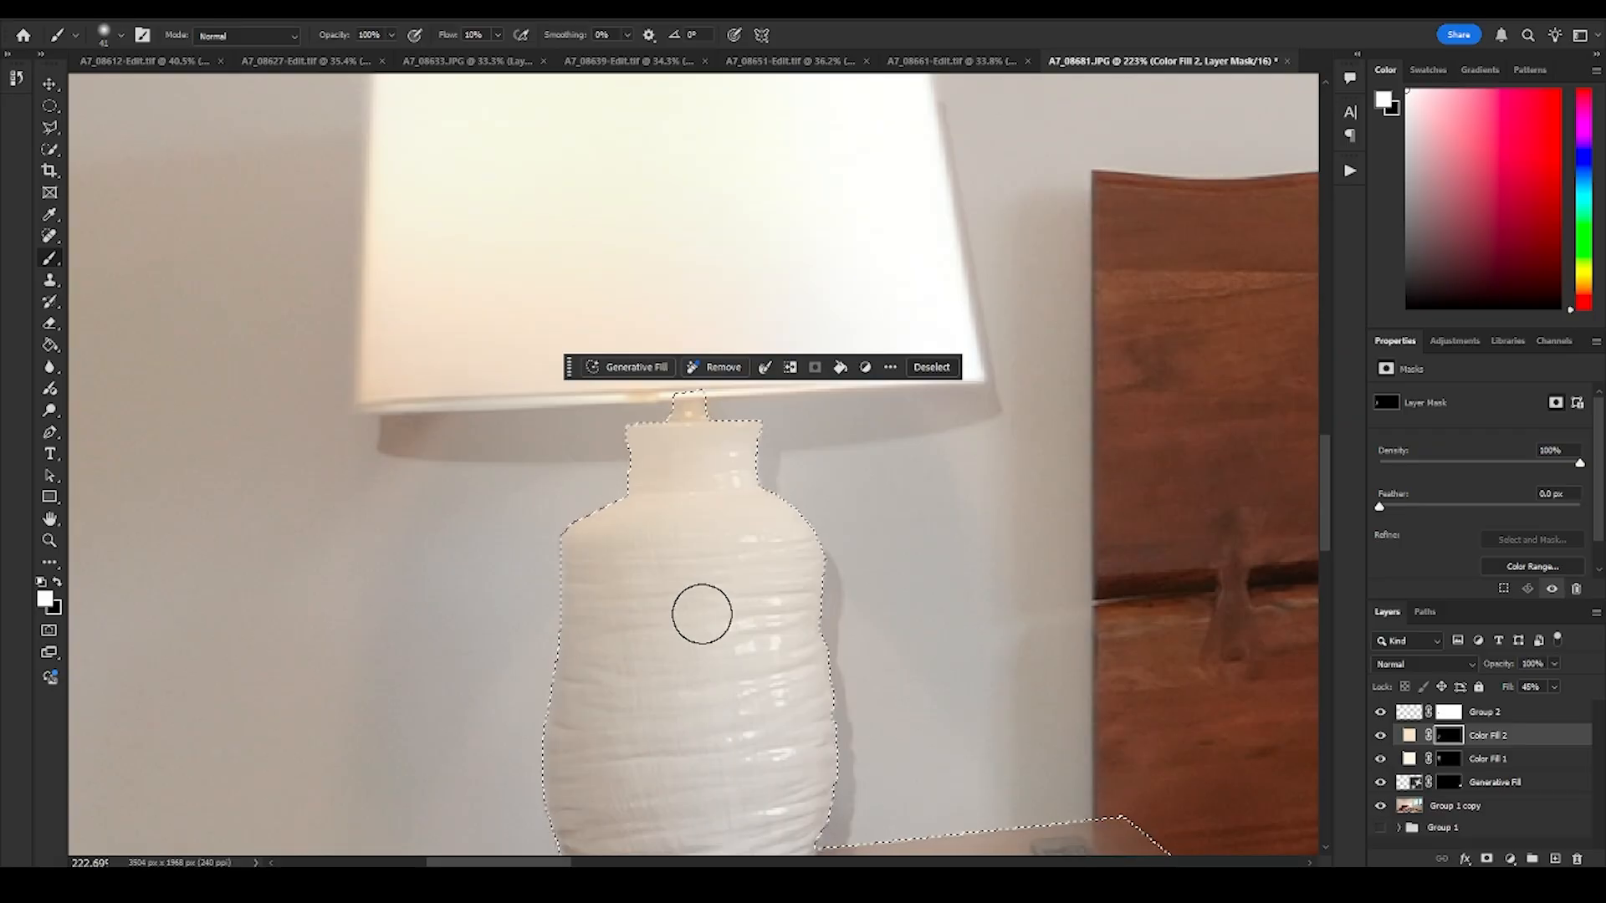
- Paint black with a larger soft brush on the Color Fill 2 mask to fade the tint from the lower lamp base
key(x)
mouse_move(660, 640)
mouse_down()
mouse_move(768, 638)
mouse_move(734, 549)
mouse_move(654, 543)
mouse_move(655, 473)
mouse_move(657, 506)
mouse_up()
mouse_move(539, 684)
mouse_down()
mouse_move(854, 681)
mouse_move(681, 683)
mouse_move(749, 653)
mouse_move(638, 638)
mouse_up()
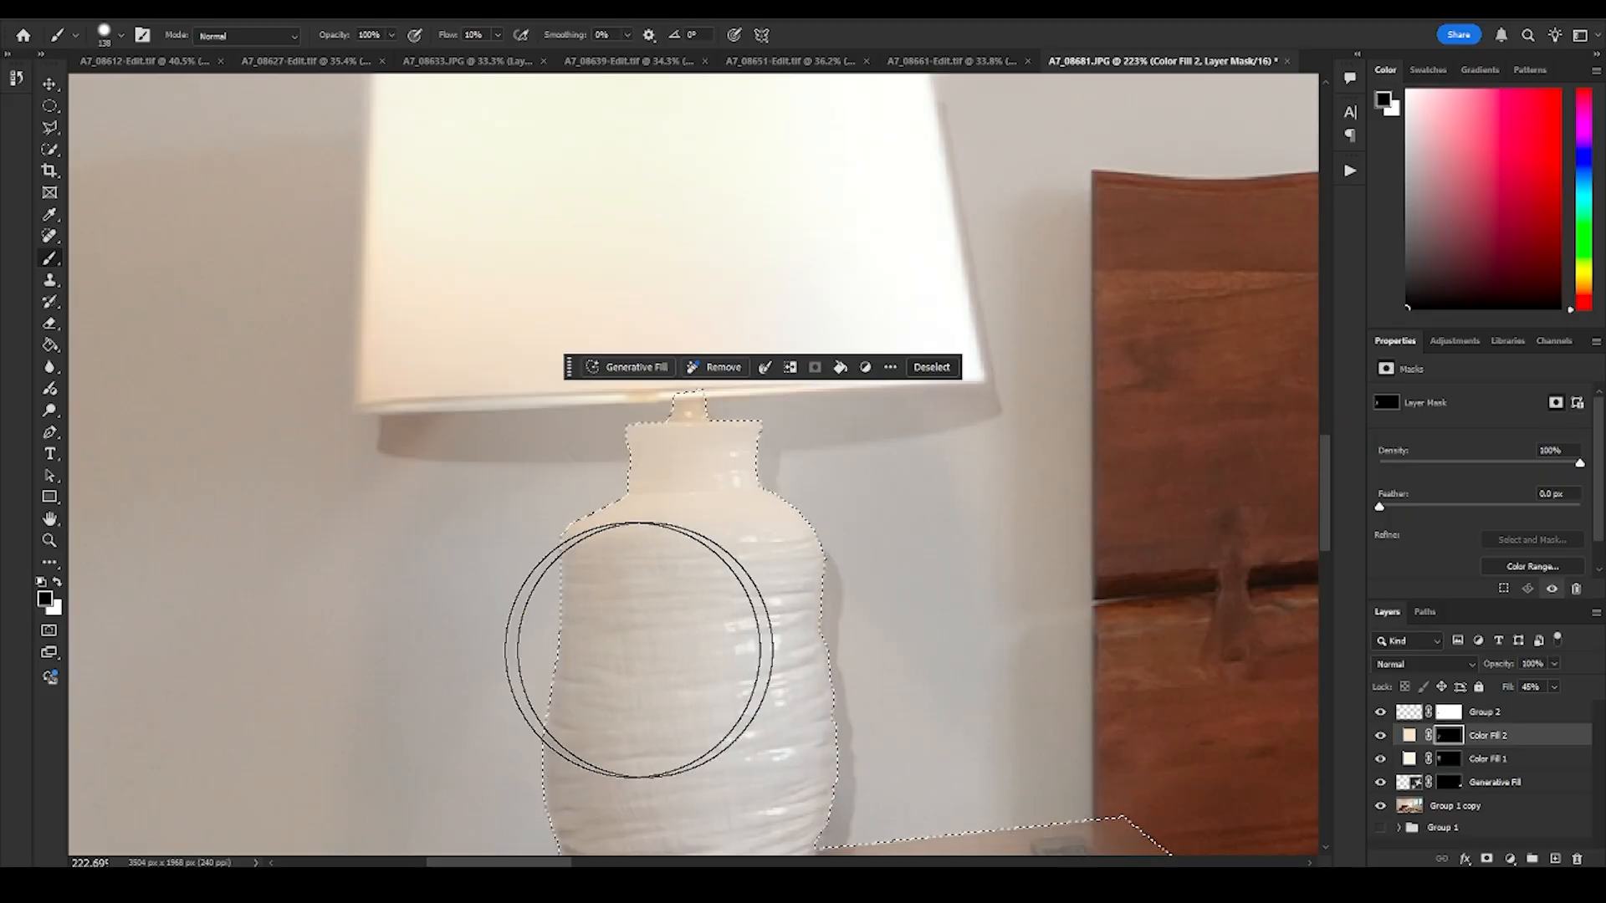
key(x)
- Compare the near lamp's tinted base with the far lit lamp in the overall room view
key(z)
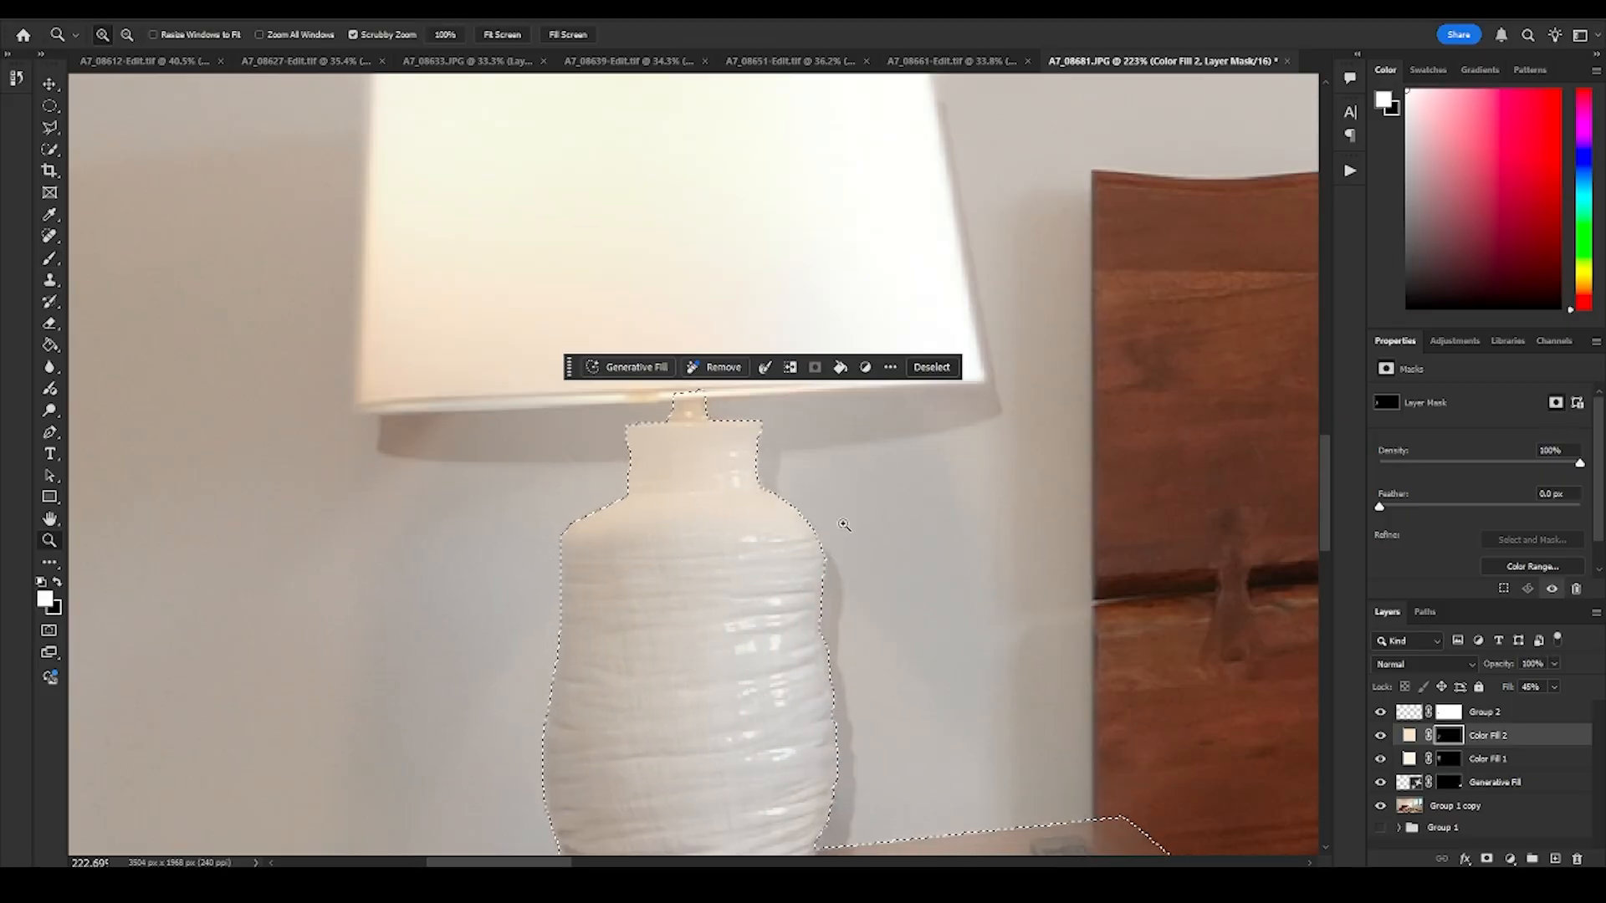
drag(844, 527, 719, 556)
drag(978, 547, 648, 530)
drag(858, 497, 989, 505)
drag(989, 505, 757, 574)
drag(860, 555, 751, 561)
drag(358, 535, 1175, 499)
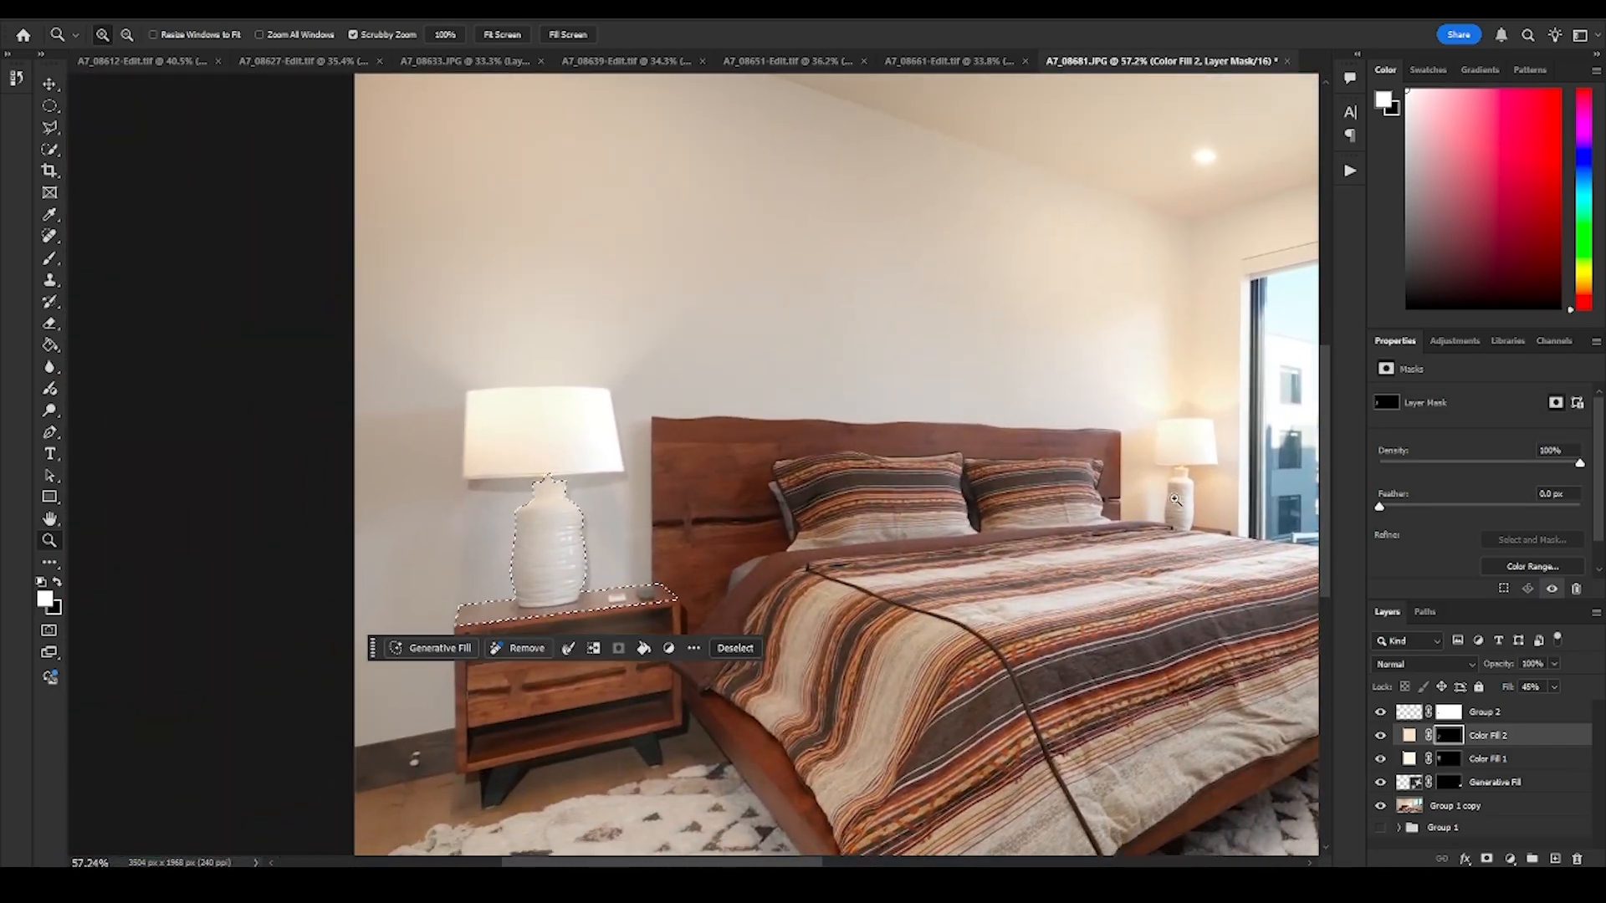
drag(532, 509, 613, 503)
drag(713, 543, 622, 542)
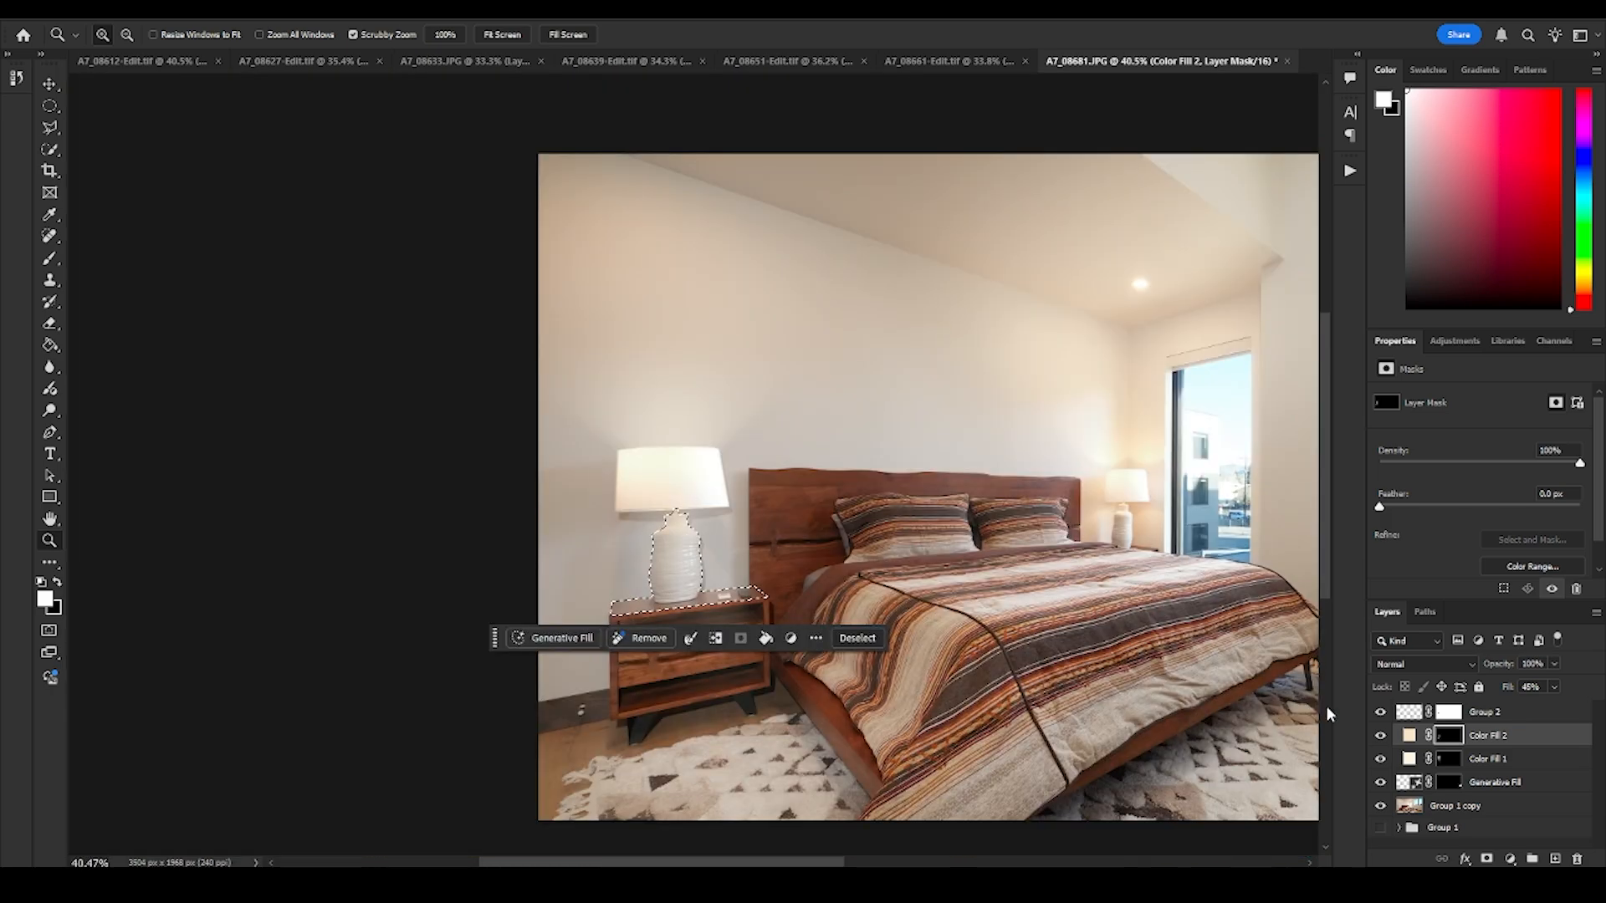
- Hide and show the Color Fill 1, Color Fill 2 and Group 2 layers to compare the lamp before and after
click(1381, 758)
click(1381, 759)
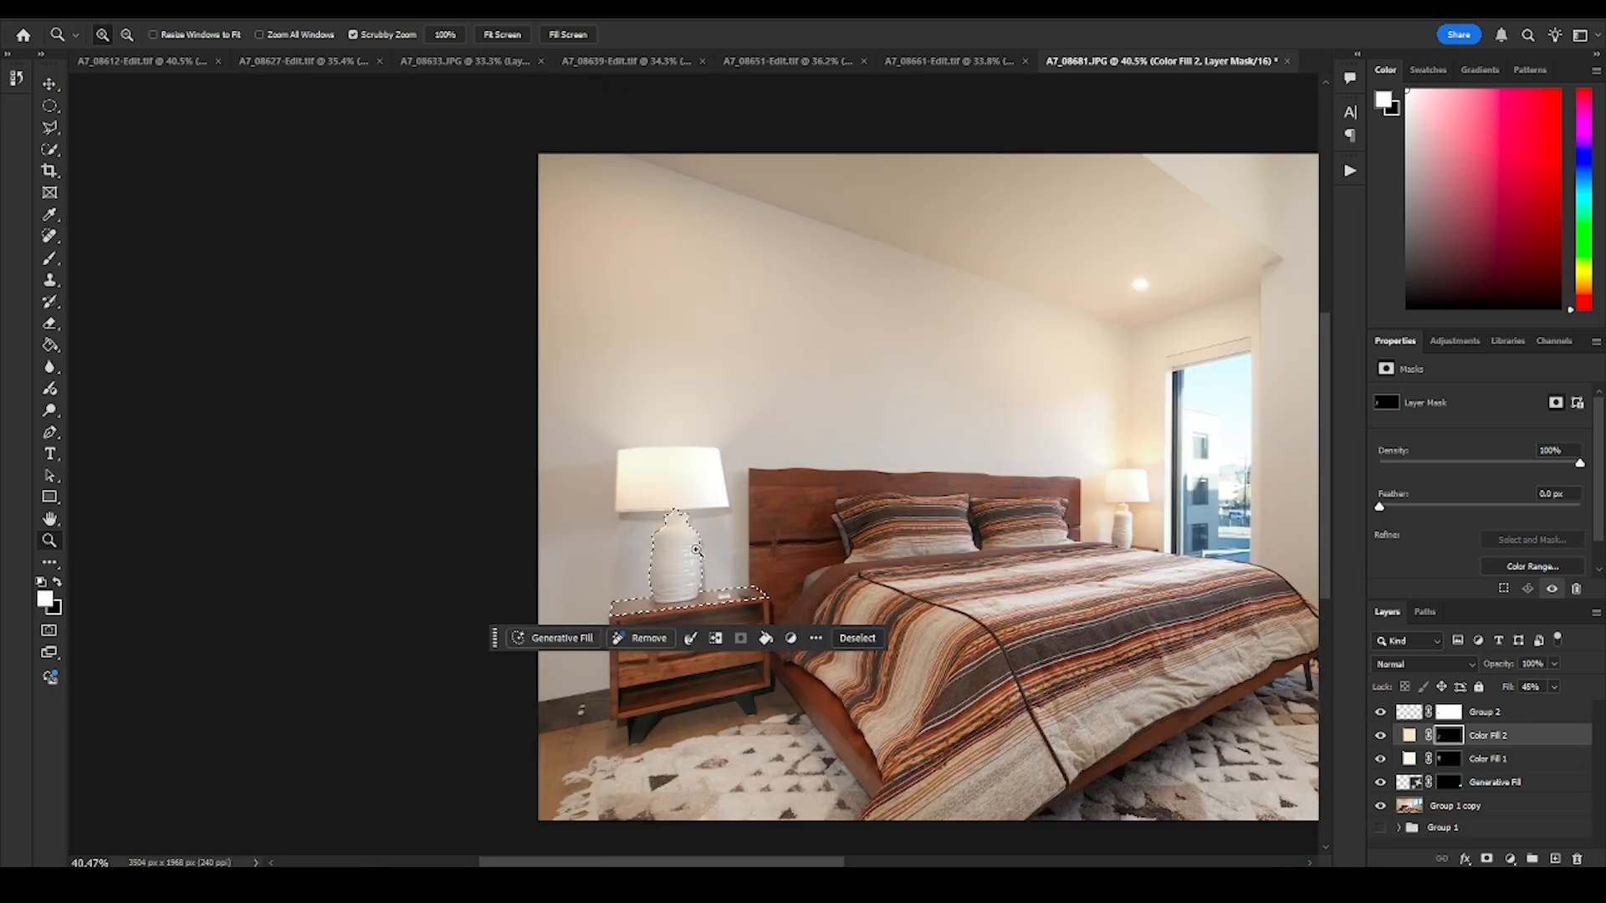
drag(661, 540, 689, 548)
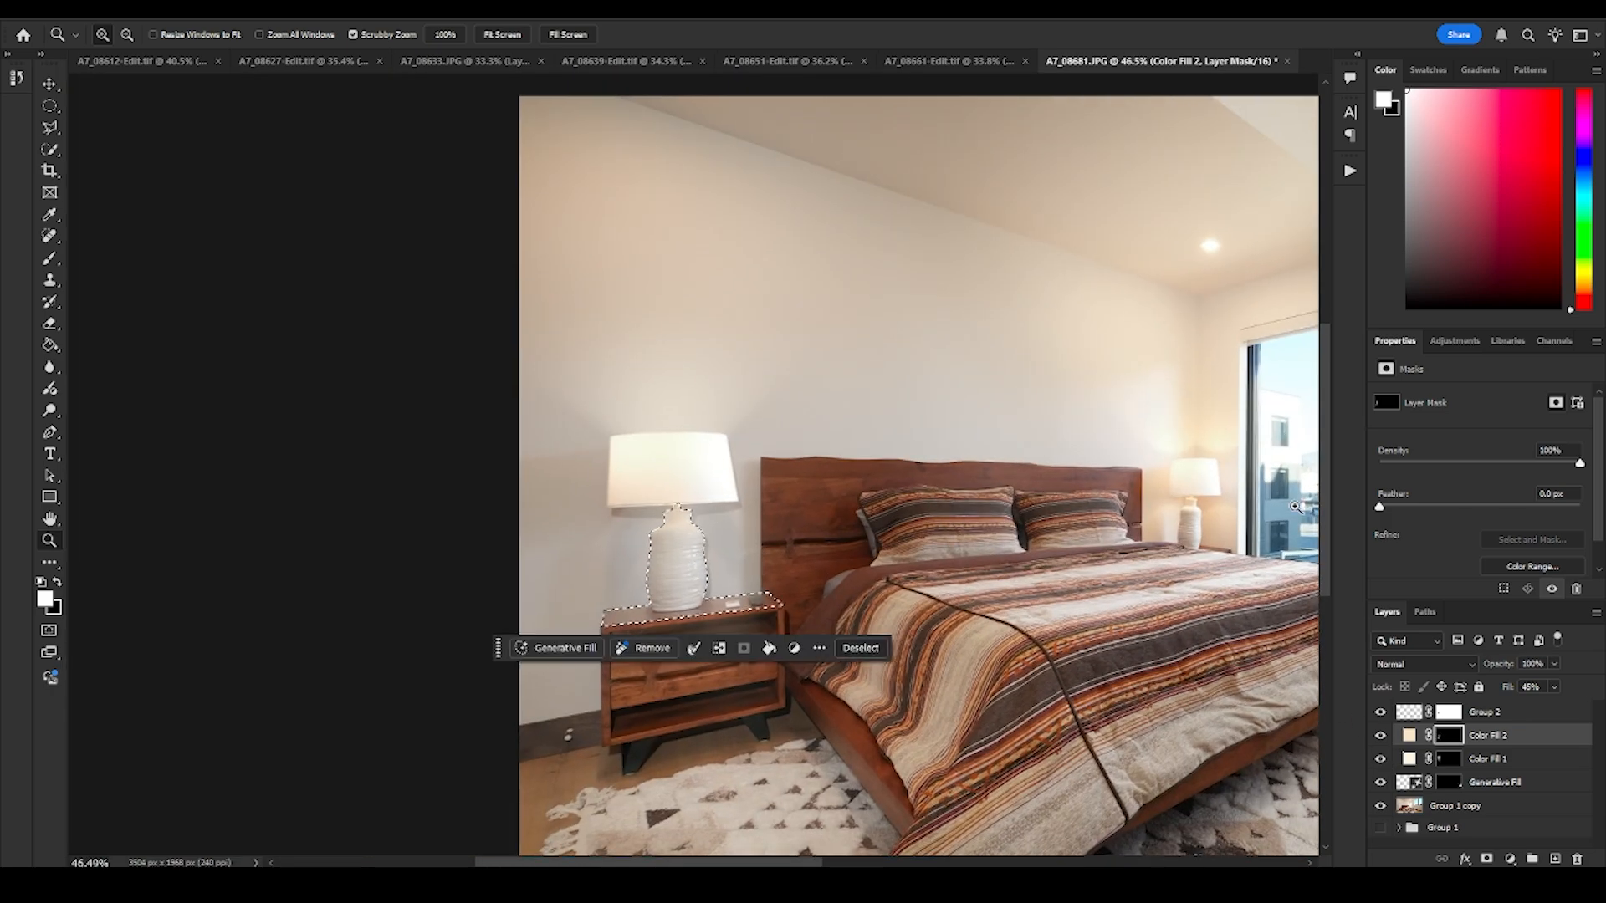
drag(851, 529, 779, 533)
drag(881, 515, 863, 510)
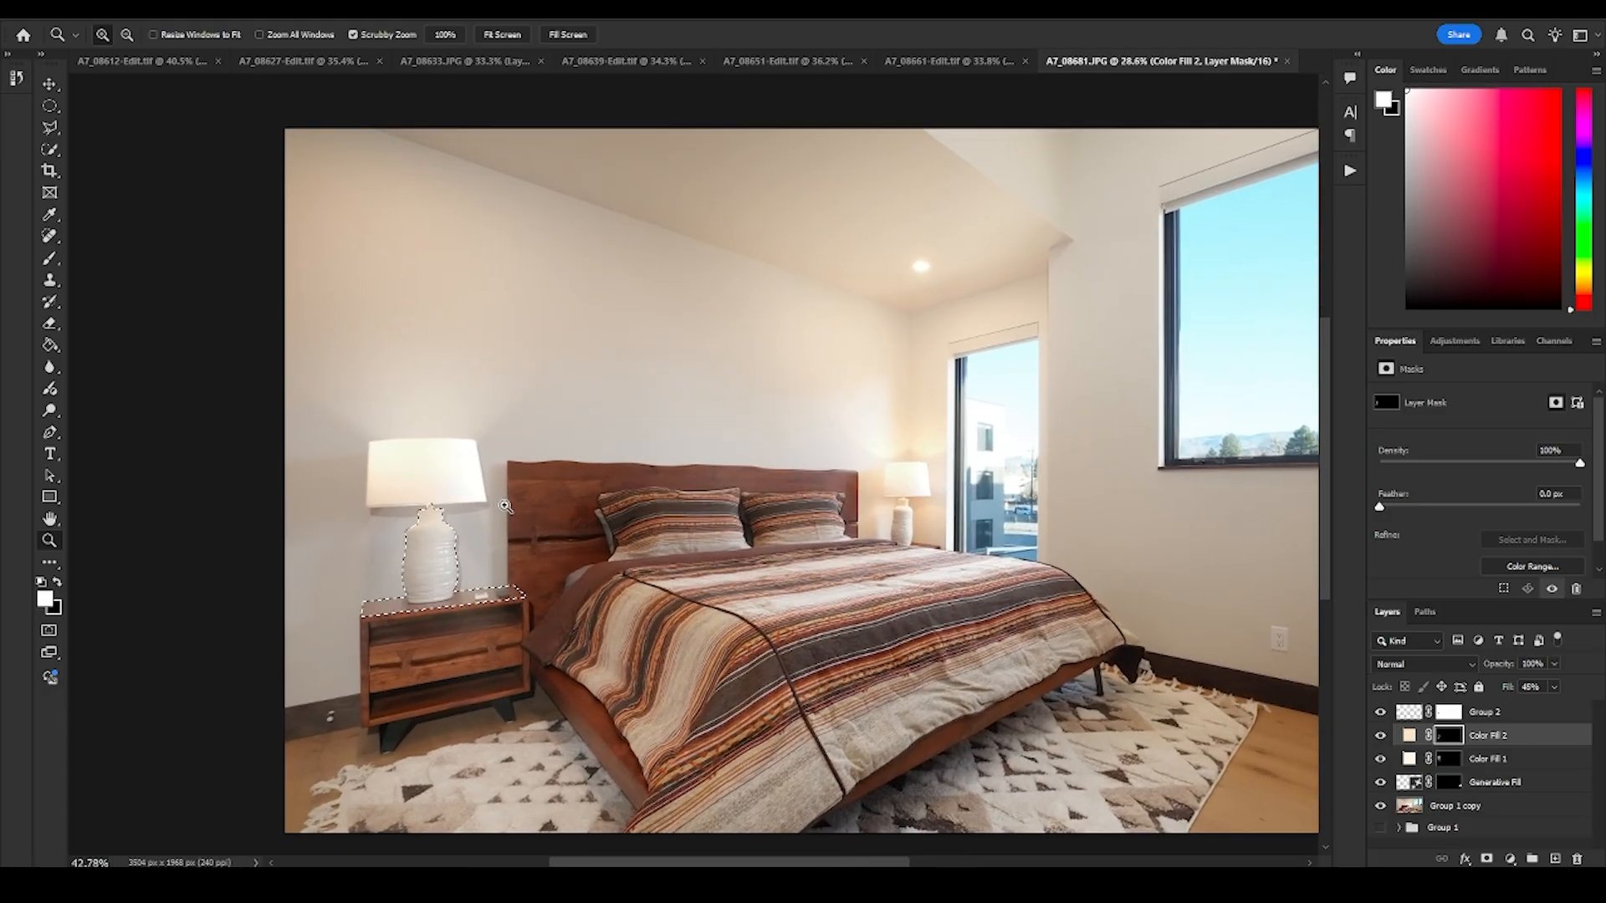
click(1380, 758)
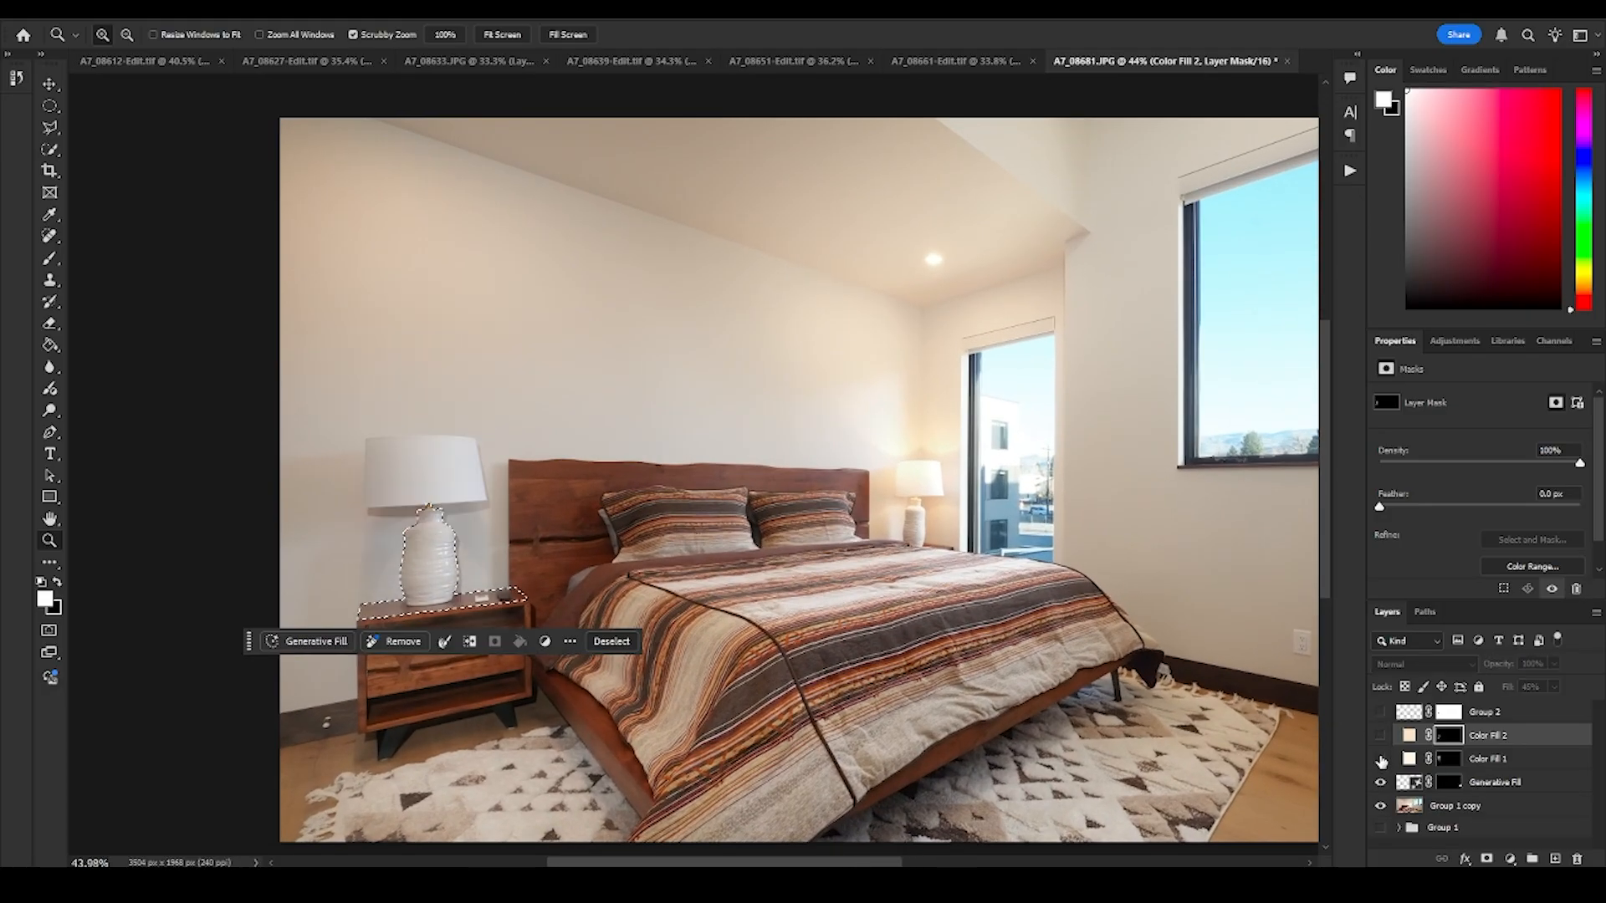
drag(1381, 759, 1379, 705)
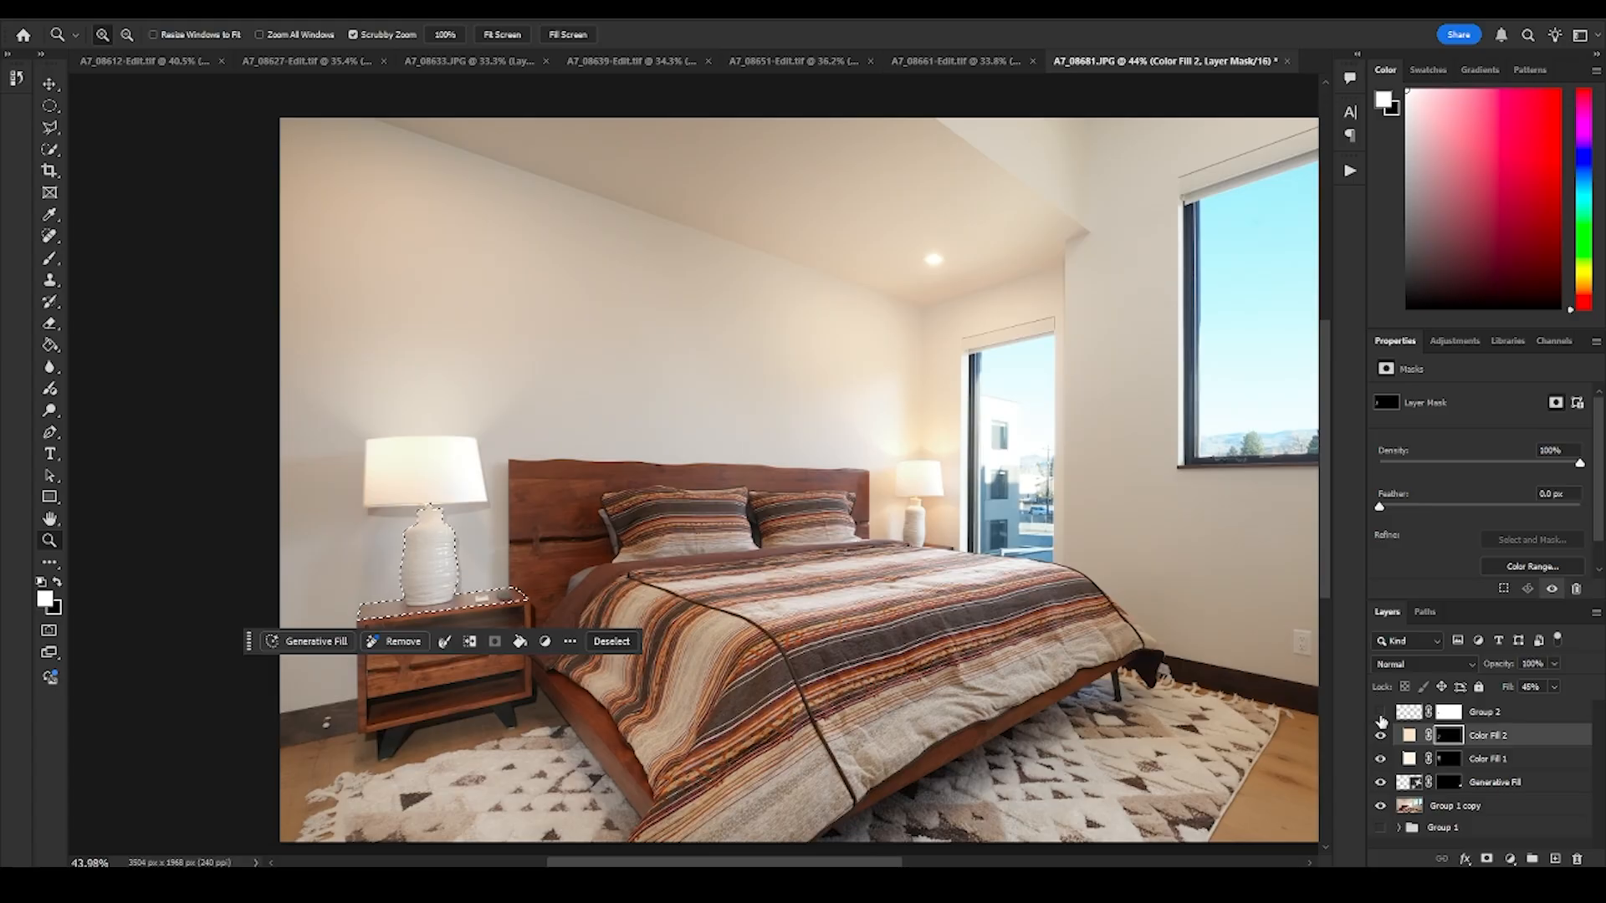
click(1381, 759)
- Inspect the light around the near lamp, headboard edge and nightstand, and clear the lasso selection
drag(513, 473, 585, 475)
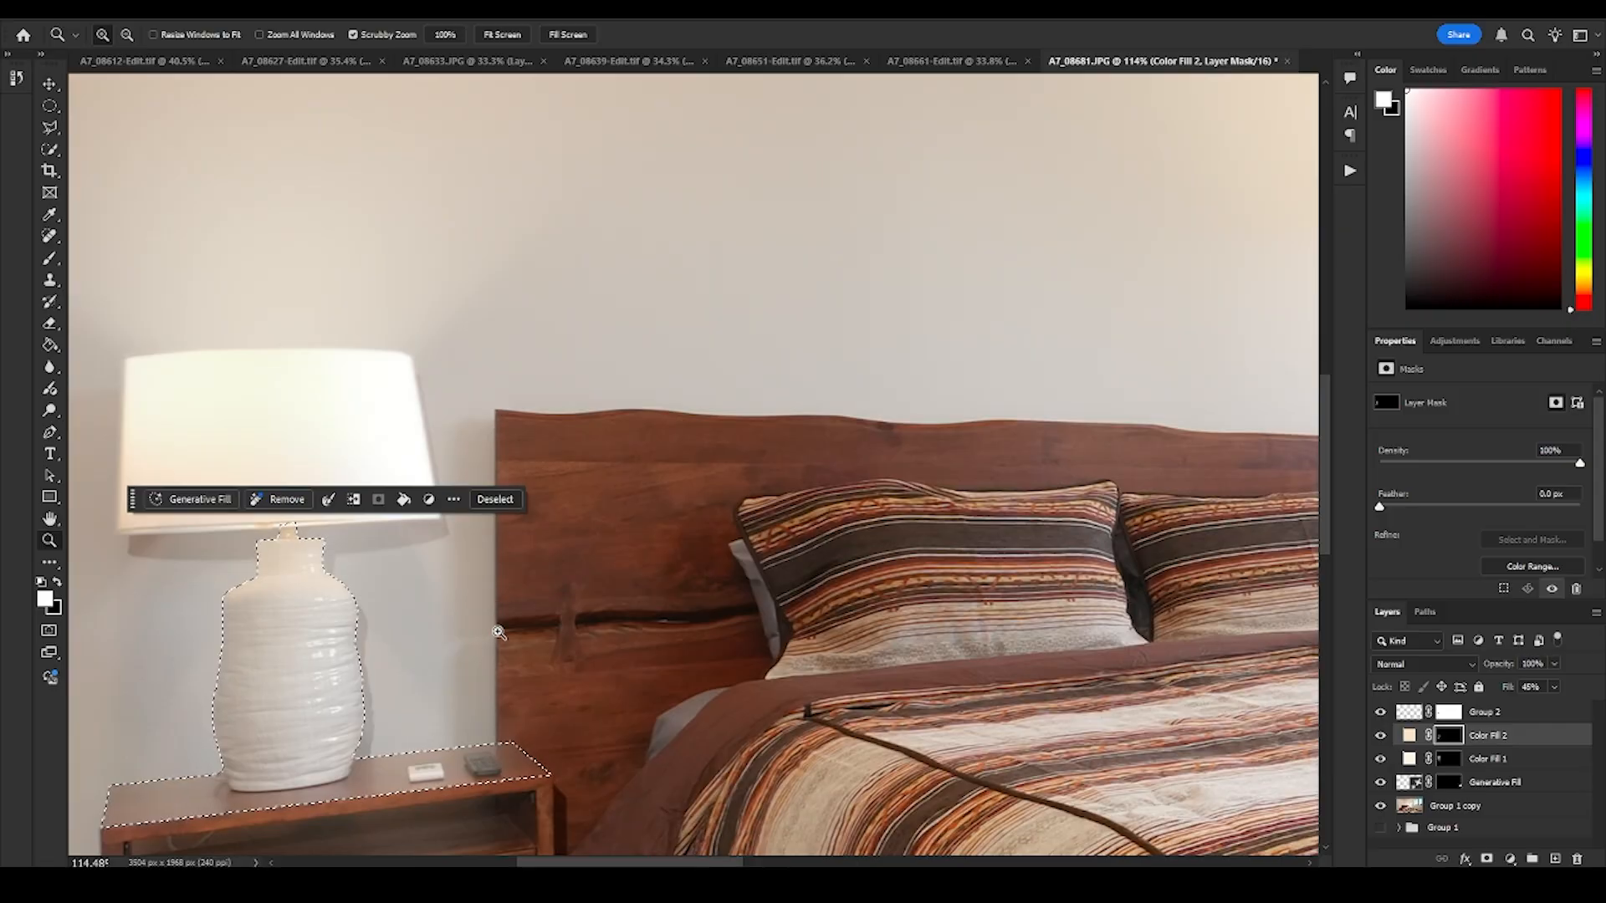
drag(711, 490, 602, 527)
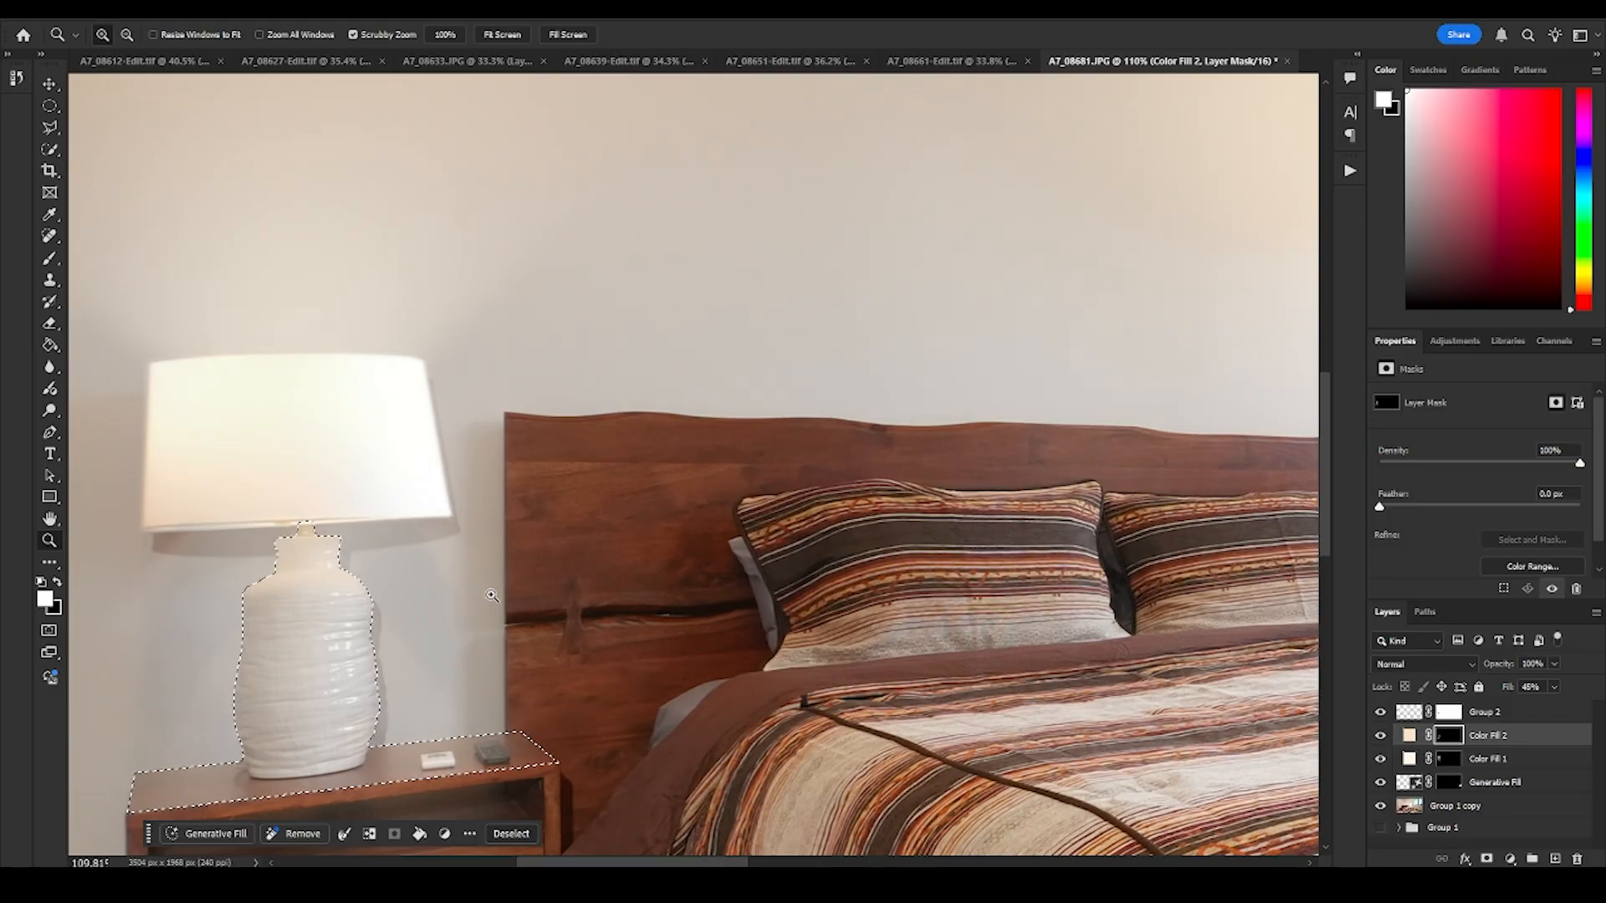
drag(460, 581, 428, 626)
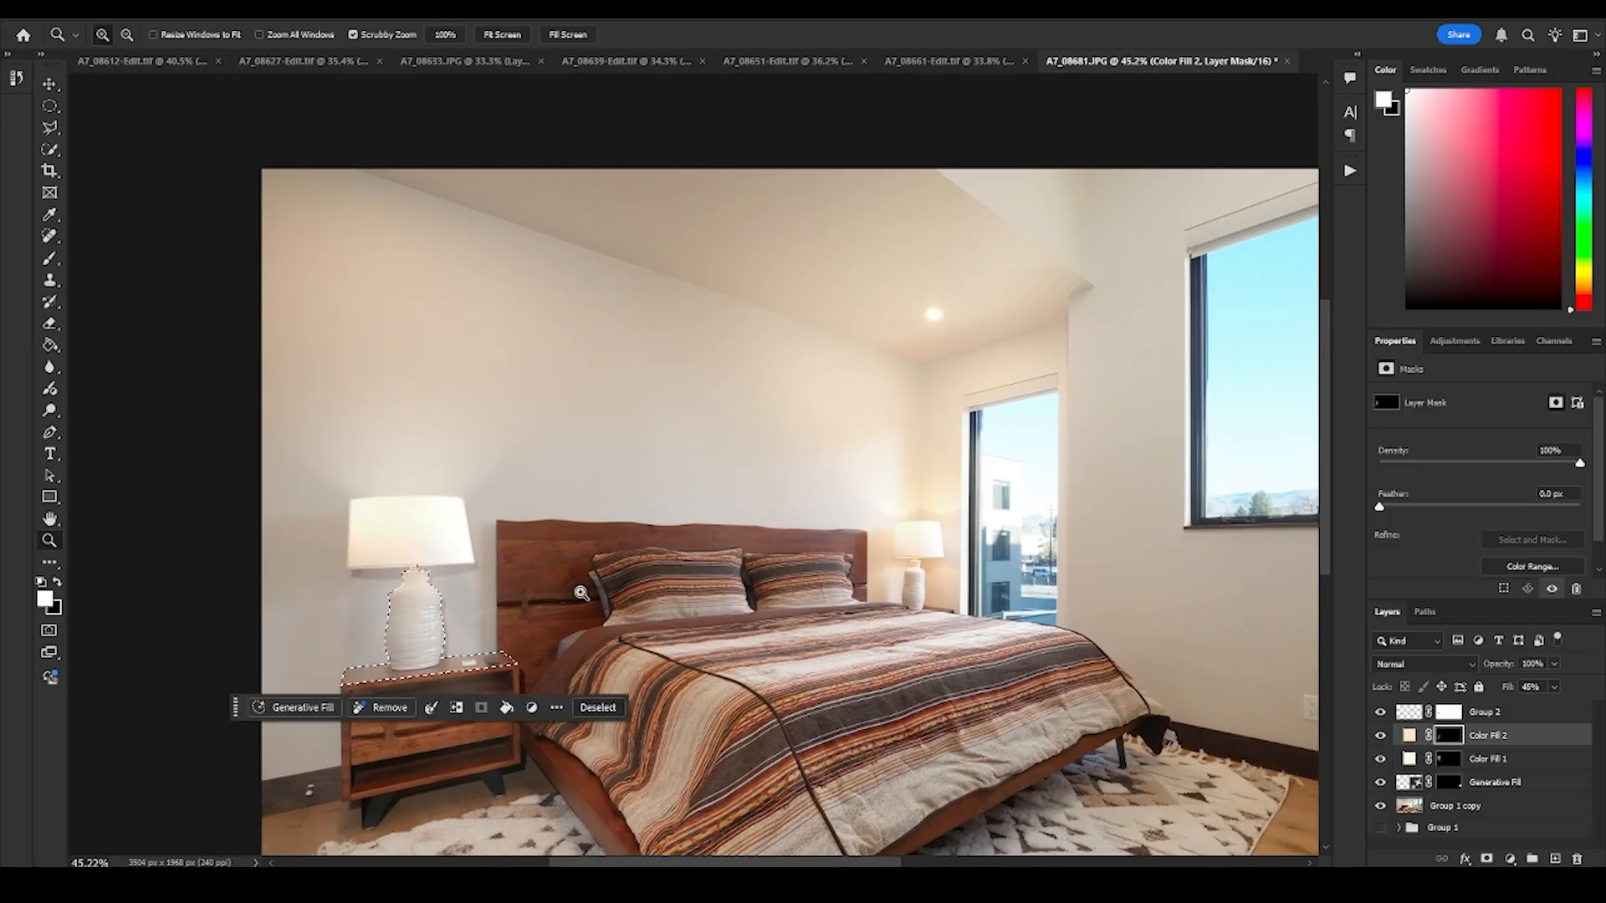
drag(483, 529, 536, 544)
drag(576, 649, 613, 537)
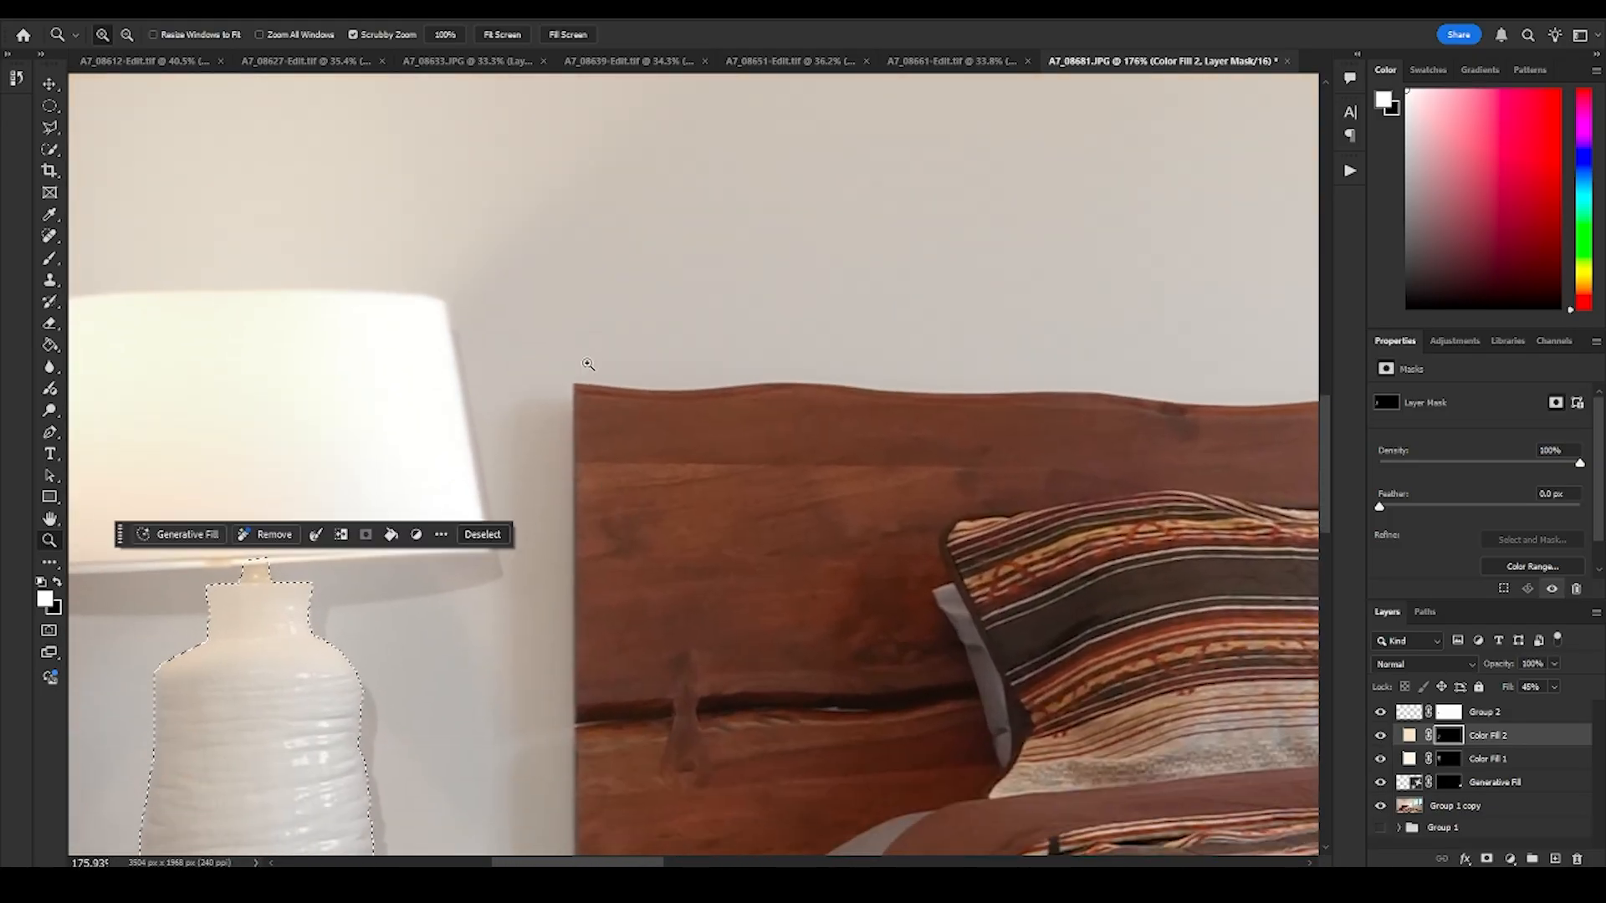
drag(604, 627, 625, 438)
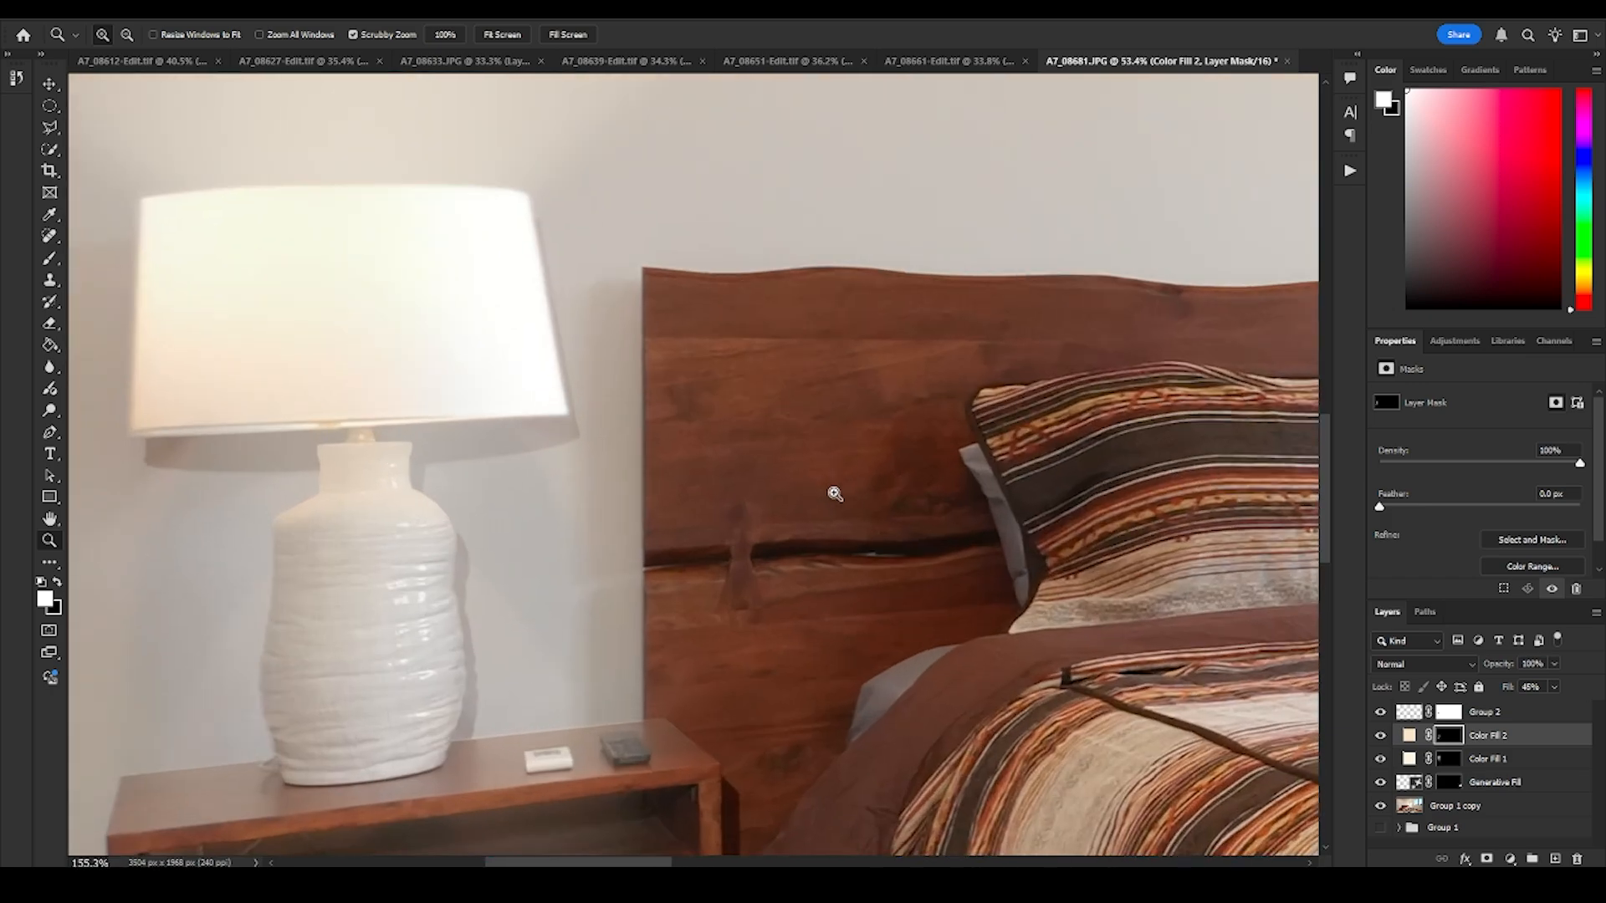
drag(831, 491, 853, 523)
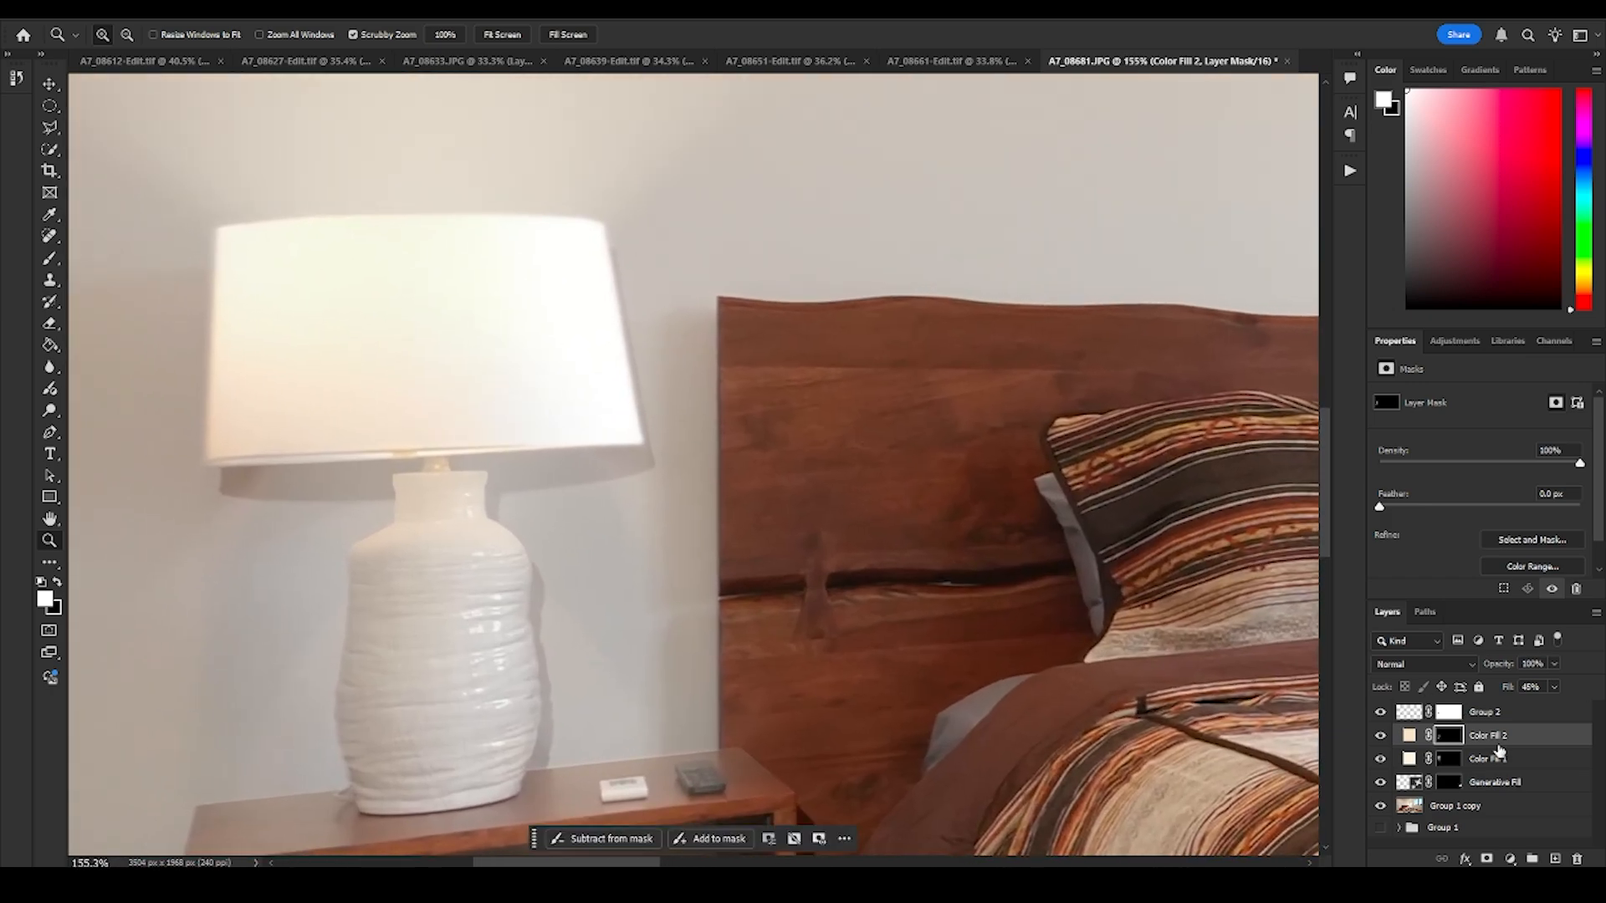
- Duplicate the Color Fill 2 layer and replace the copy's mask with a new one inverted to black
right_click(1488, 735)
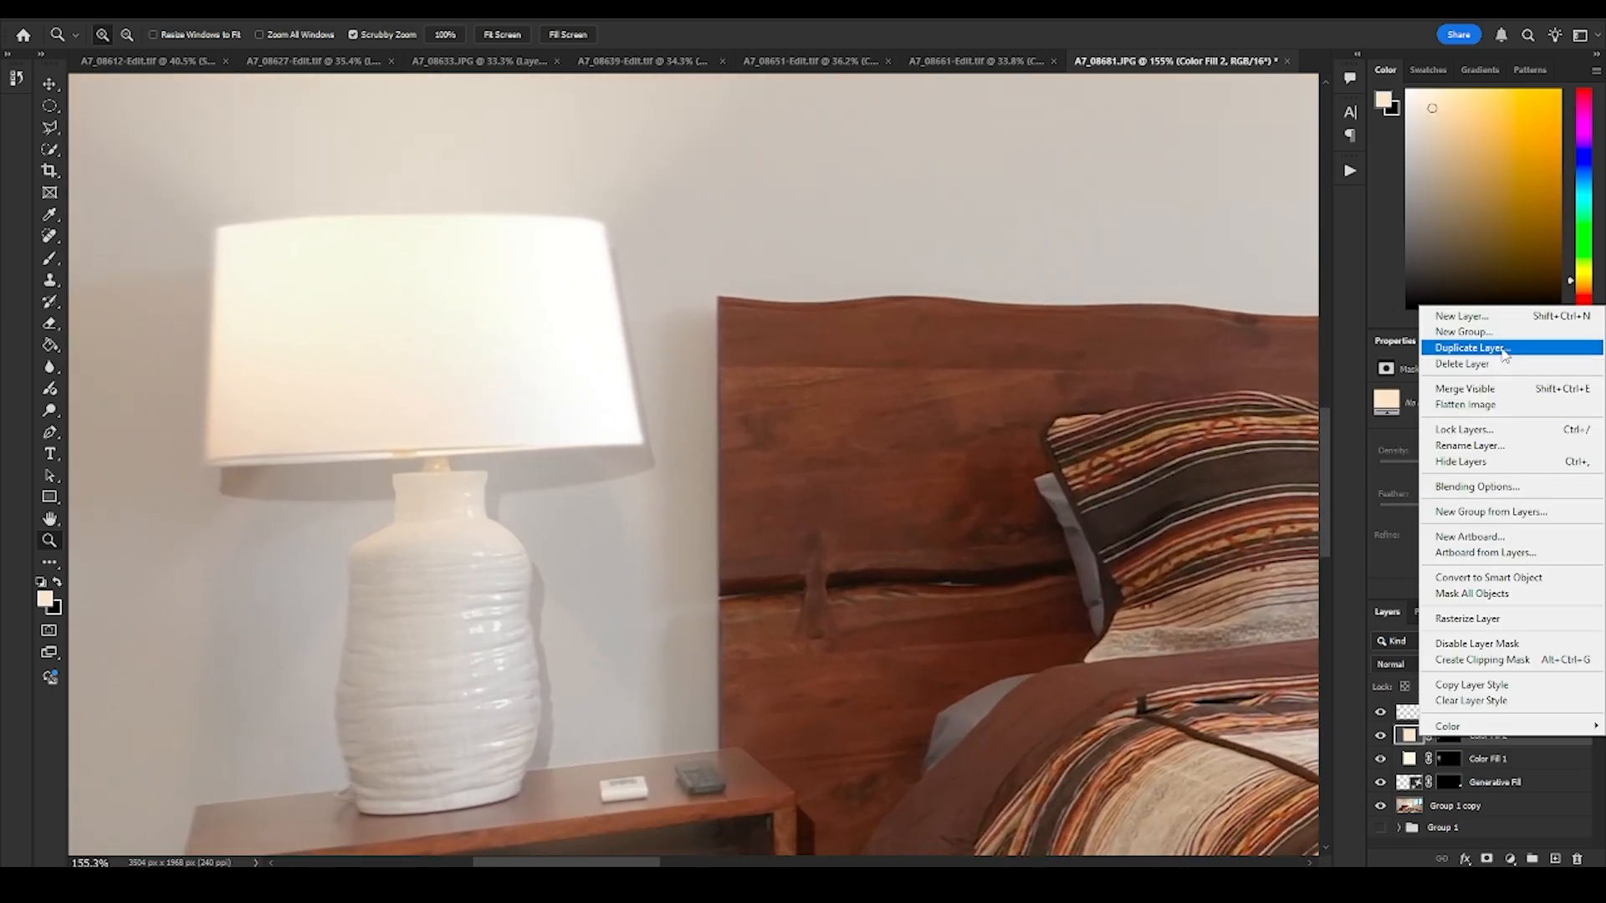
click(1455, 343)
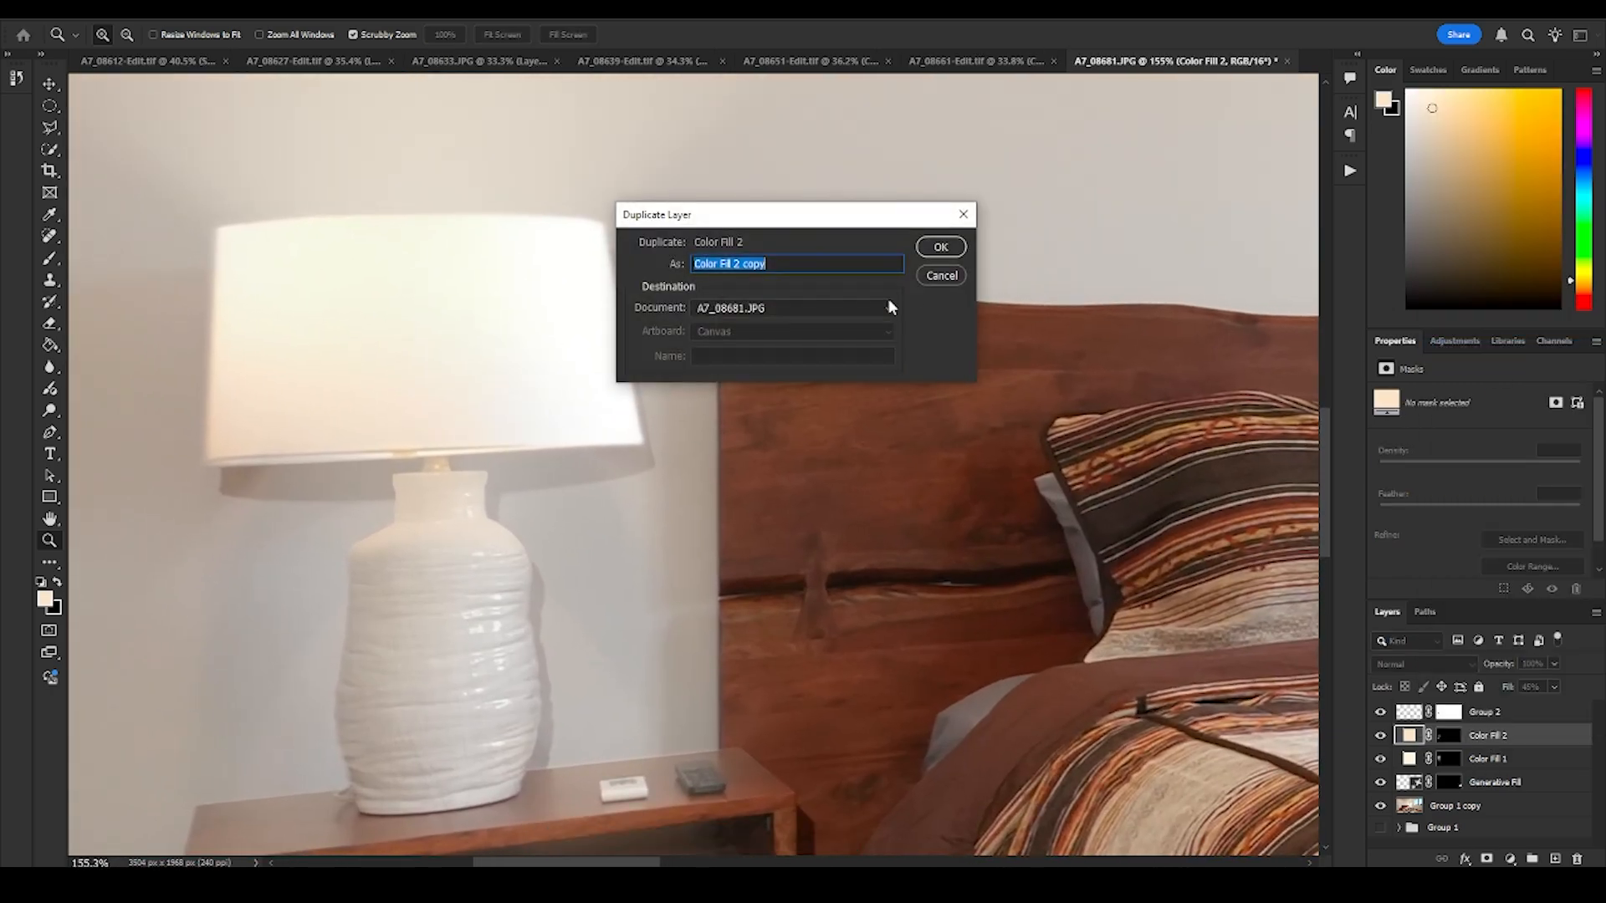
click(938, 248)
click(1451, 737)
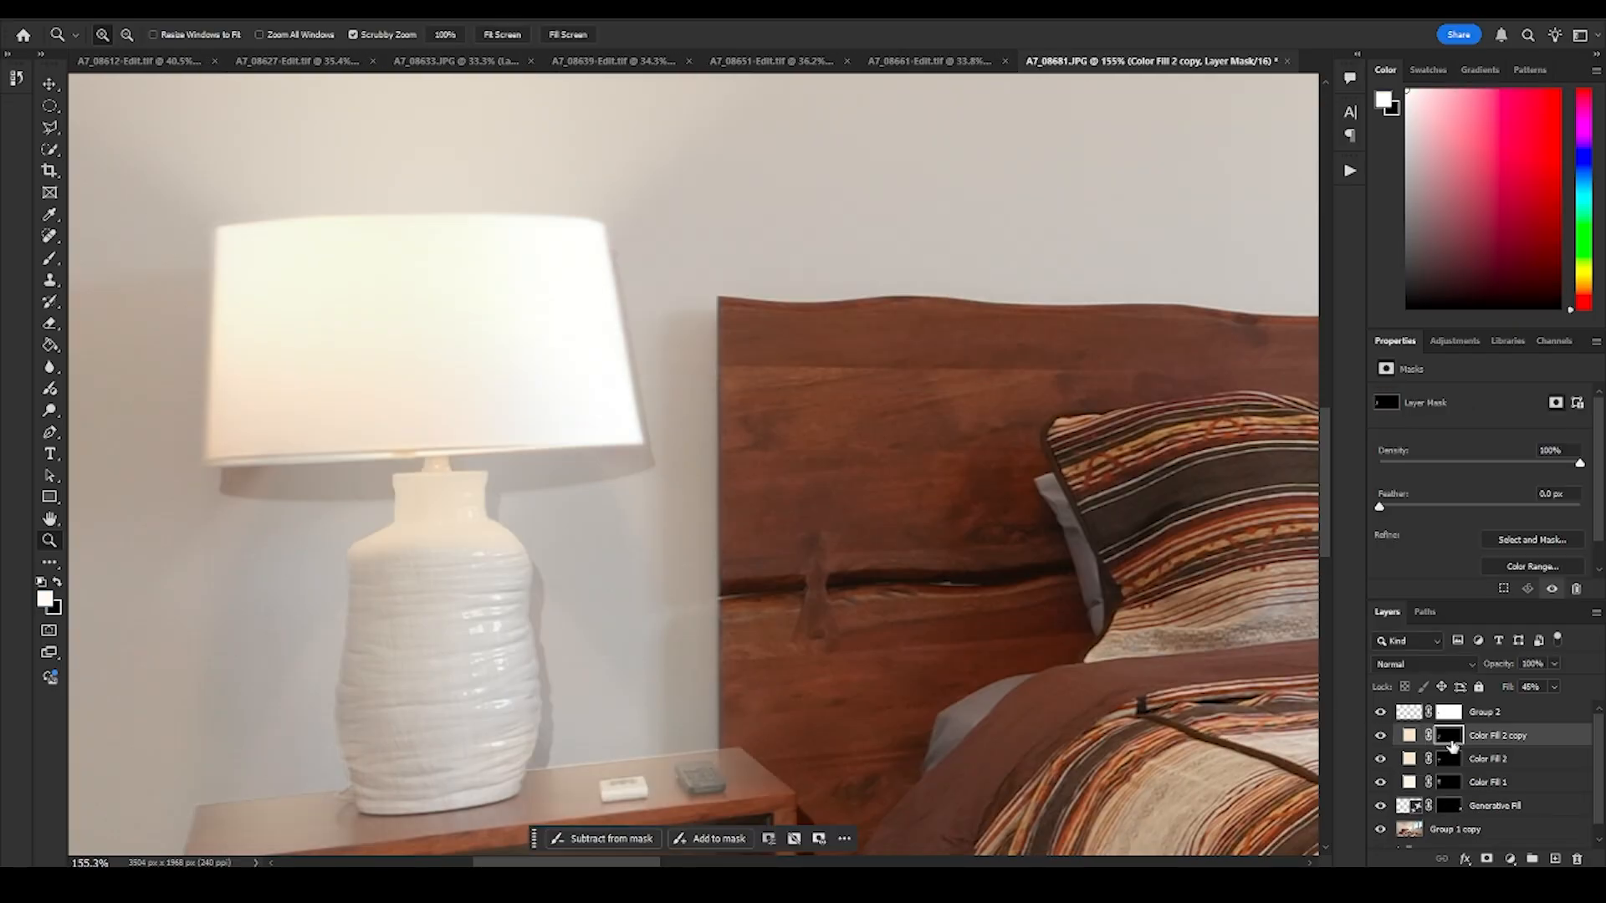
key(Delete)
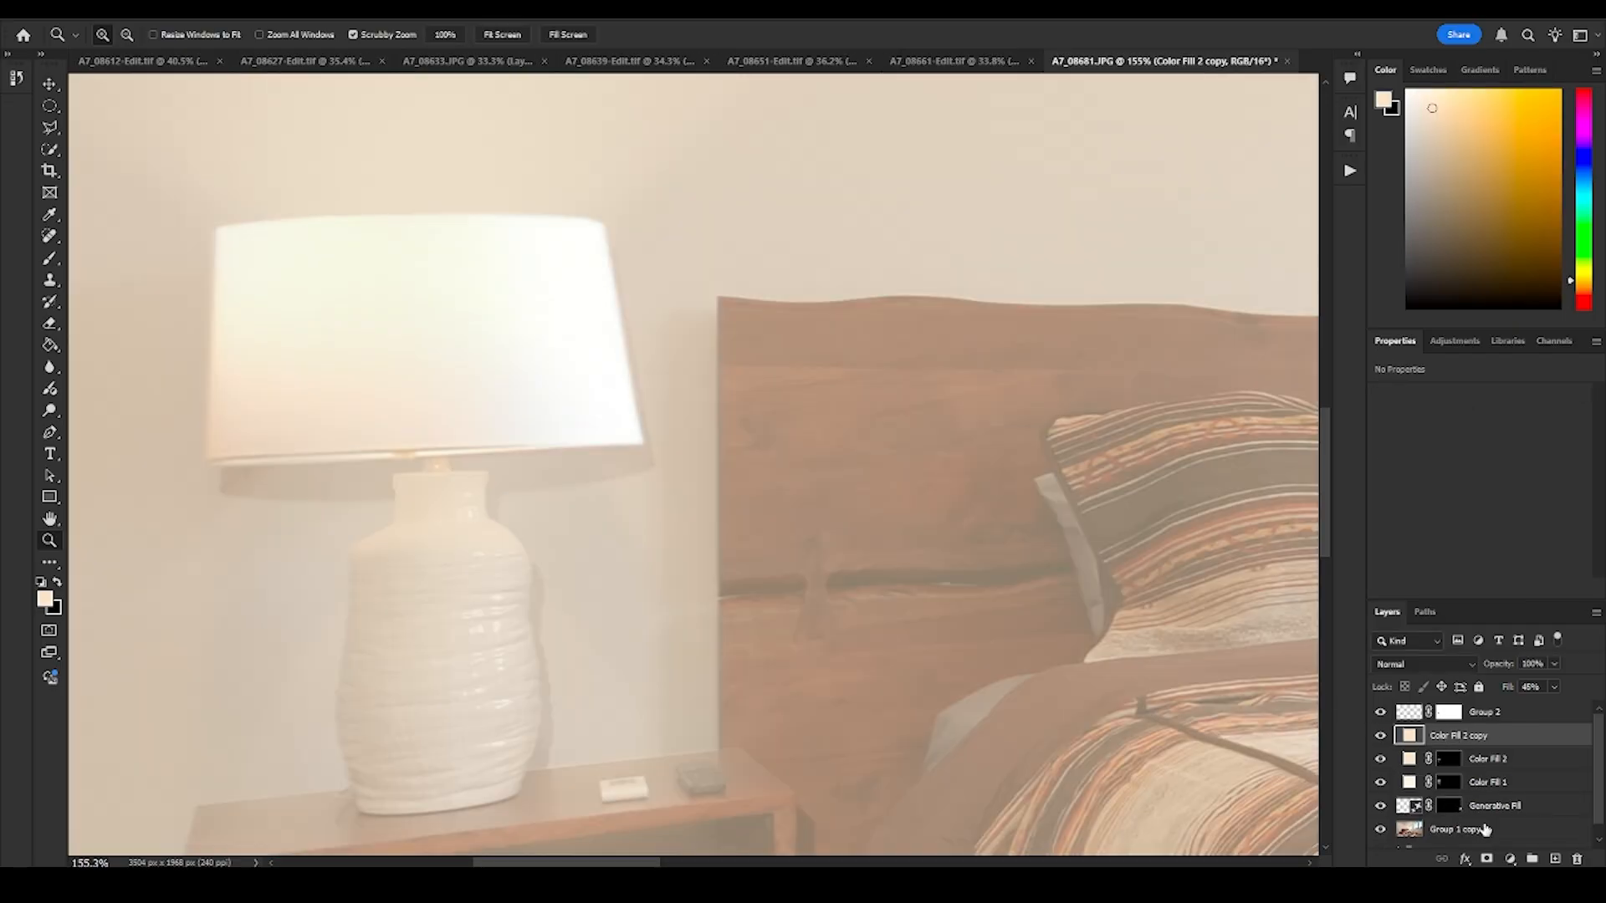
click(1488, 859)
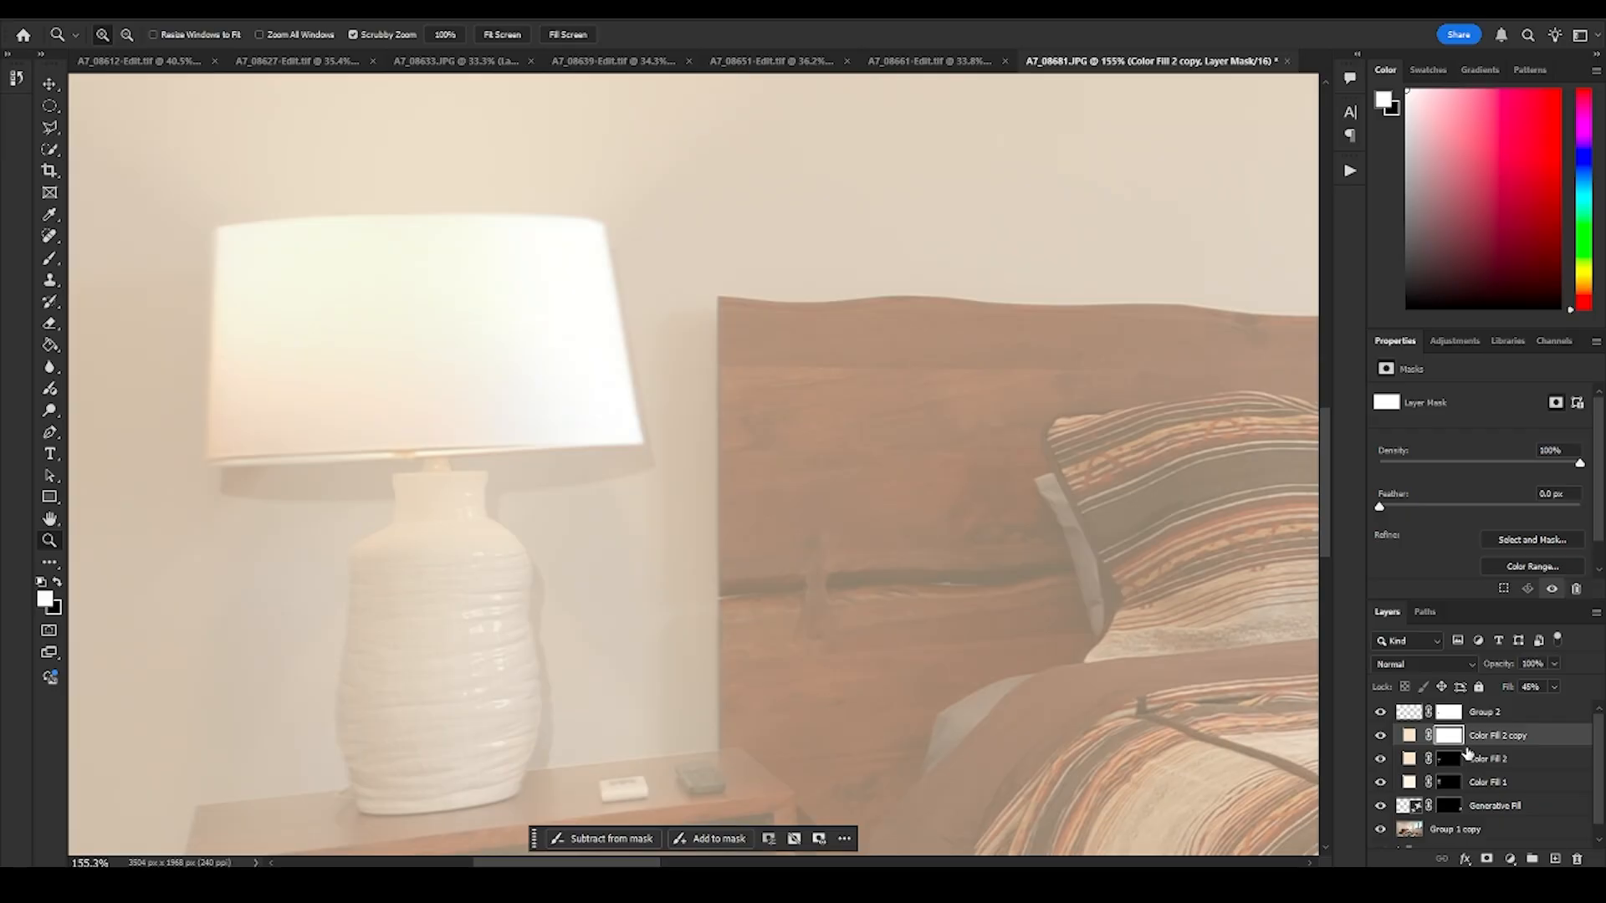
key(ctrl+i)
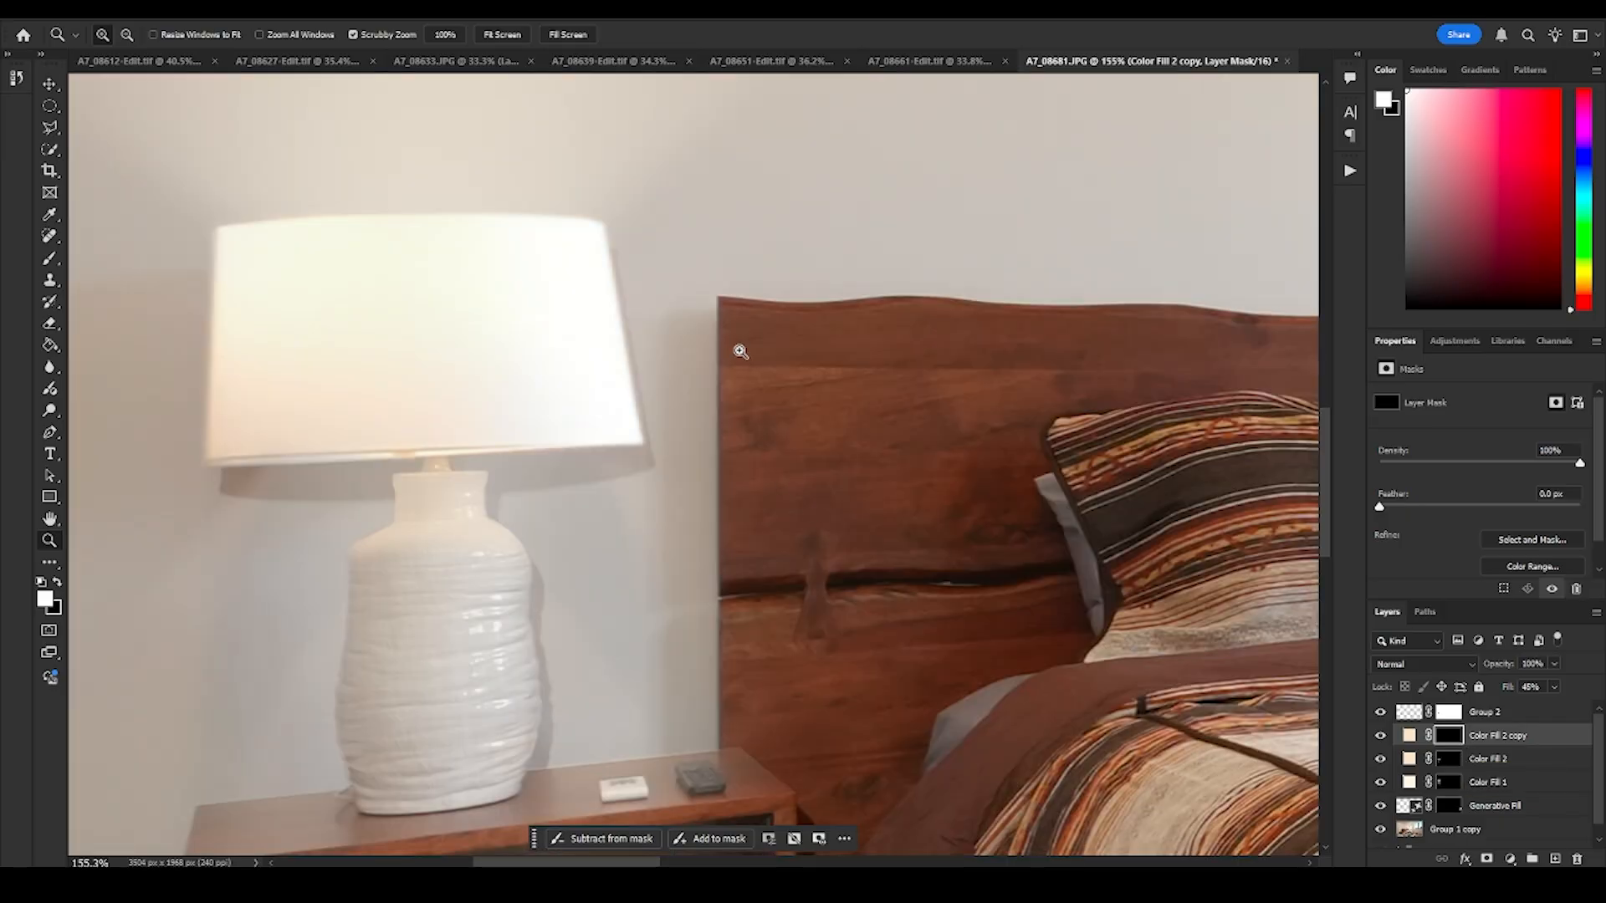
- Paint a thin straight warm highlight in the Color Fill 2 copy mask along the headboard's lamp-side edge, from its top corner to the nightstand, at 100% flow
drag(740, 352, 761, 410)
drag(785, 332, 688, 348)
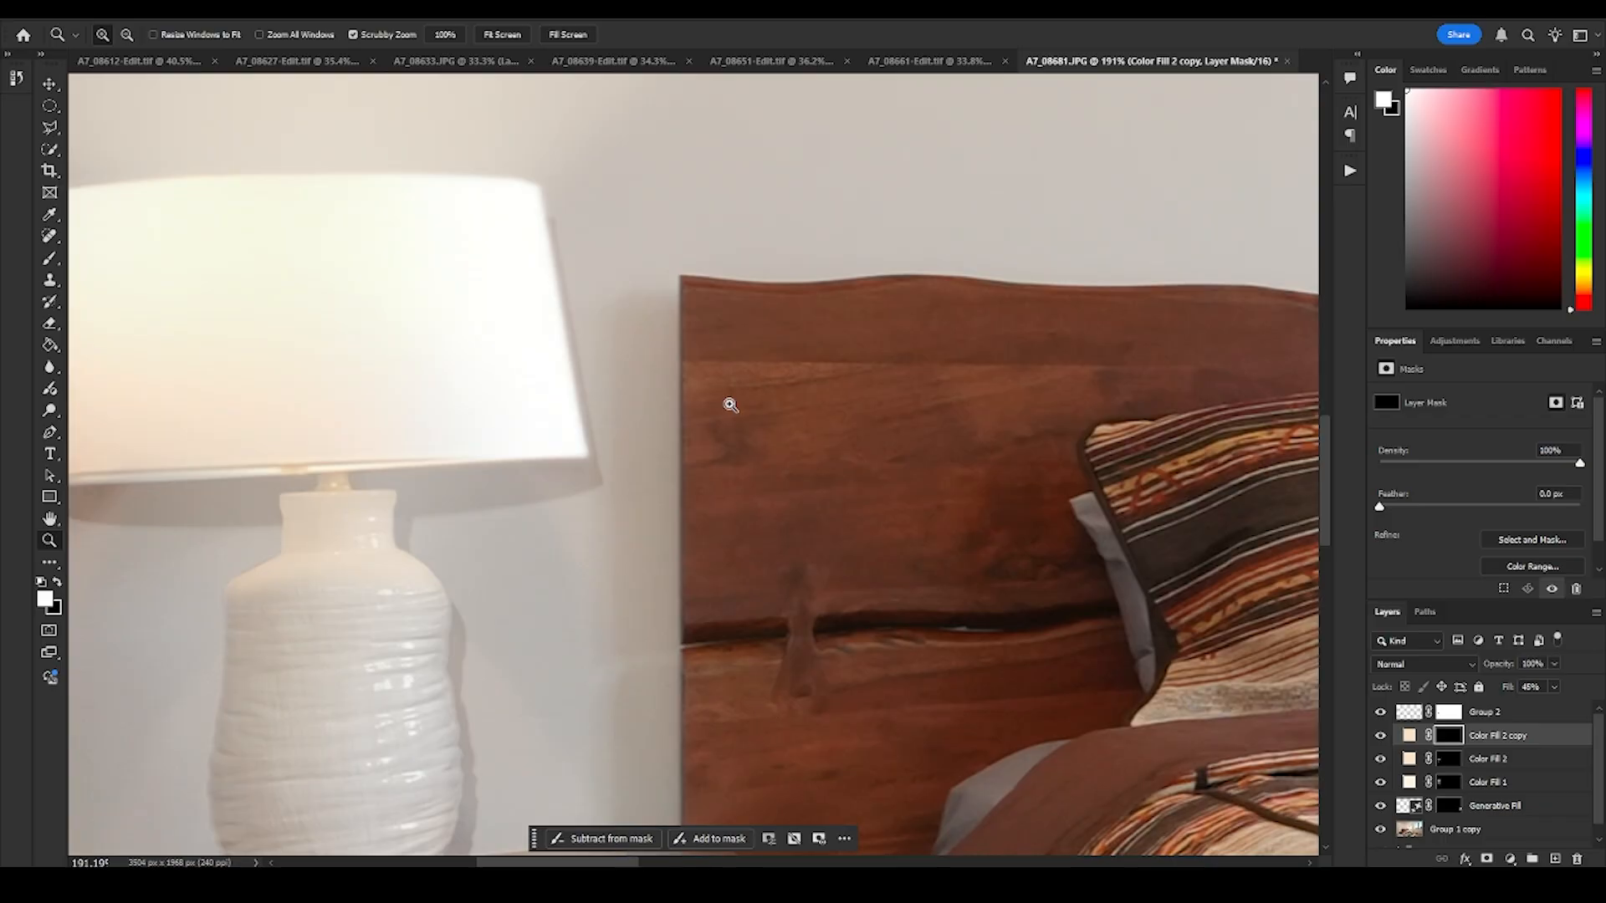
drag(730, 405, 828, 616)
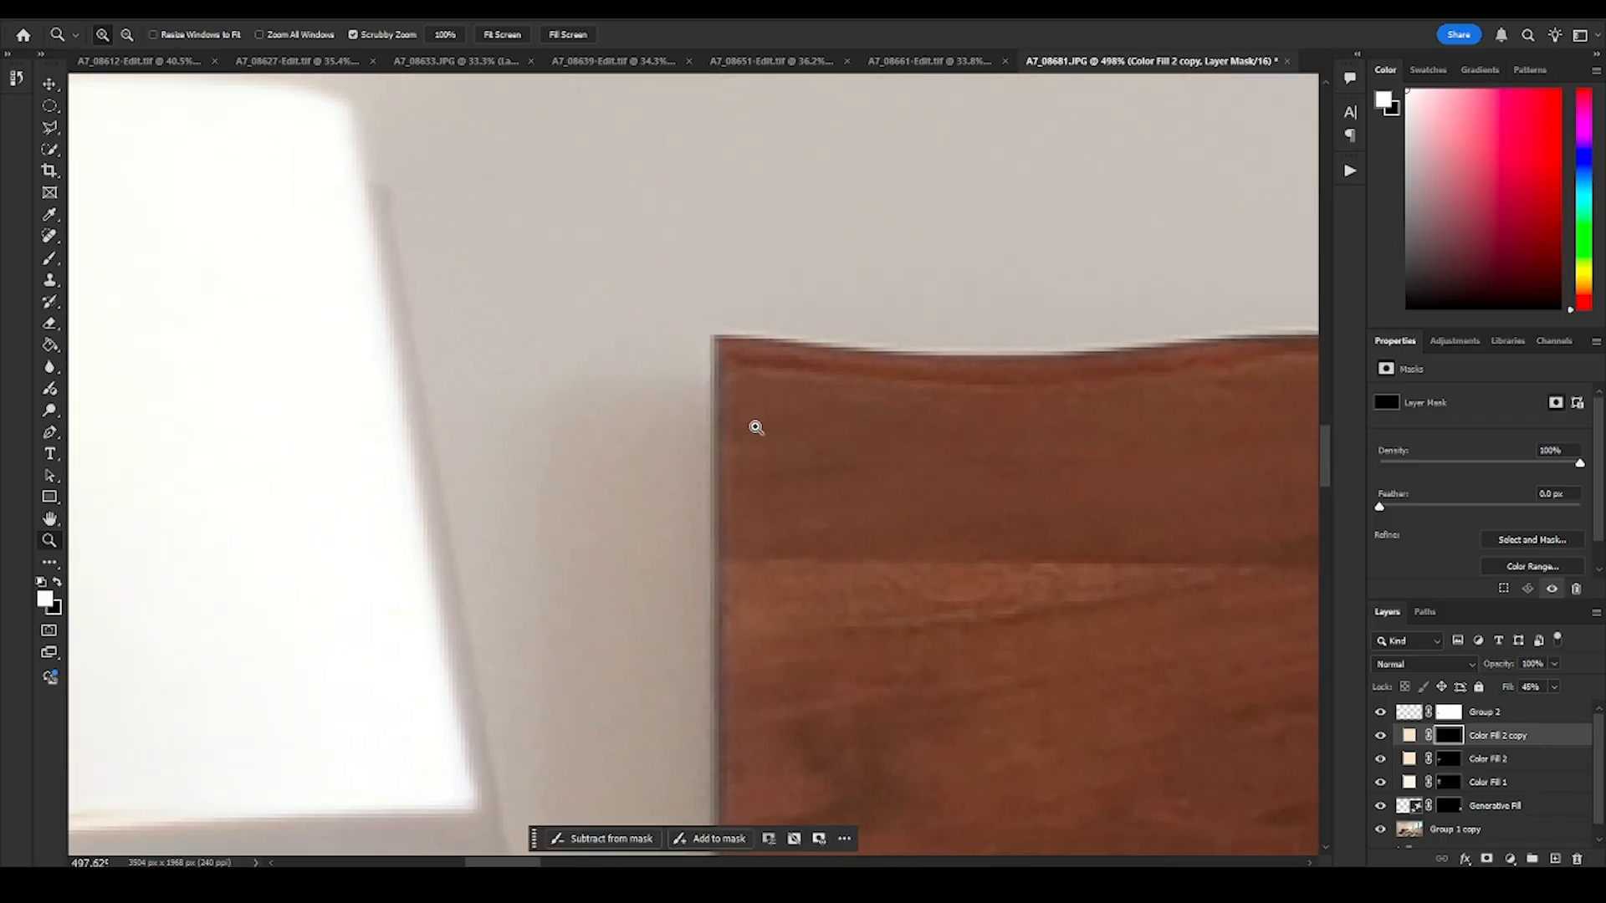
key(b)
mouse_move(762, 449)
mouse_down()
mouse_move(619, 462)
mouse_move(475, 502)
mouse_up()
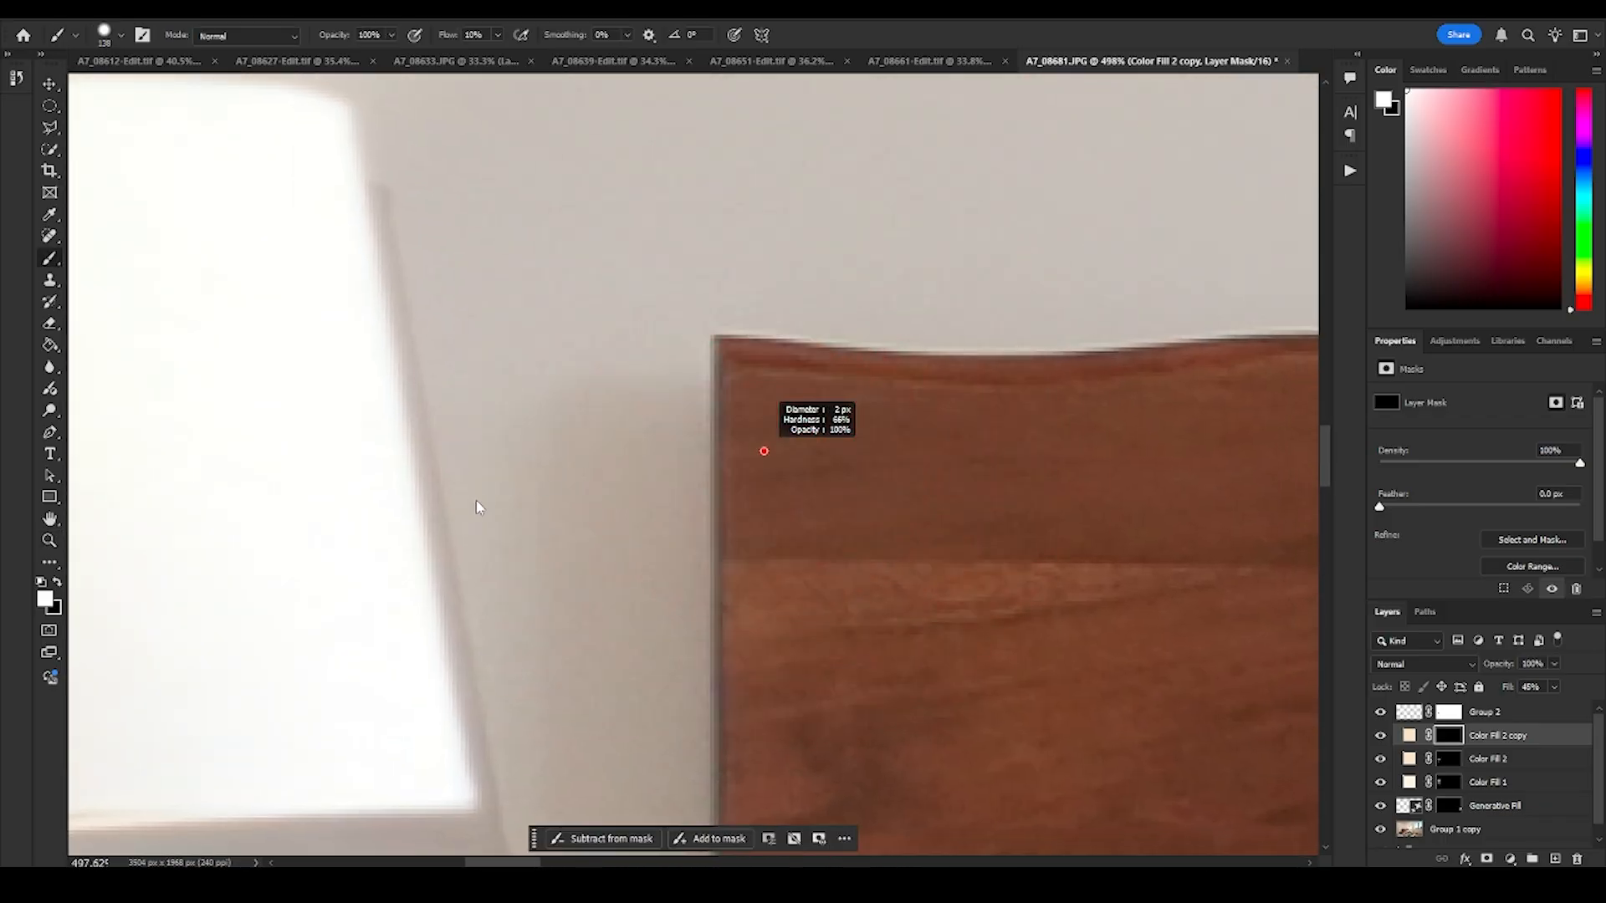
drag(723, 348, 727, 345)
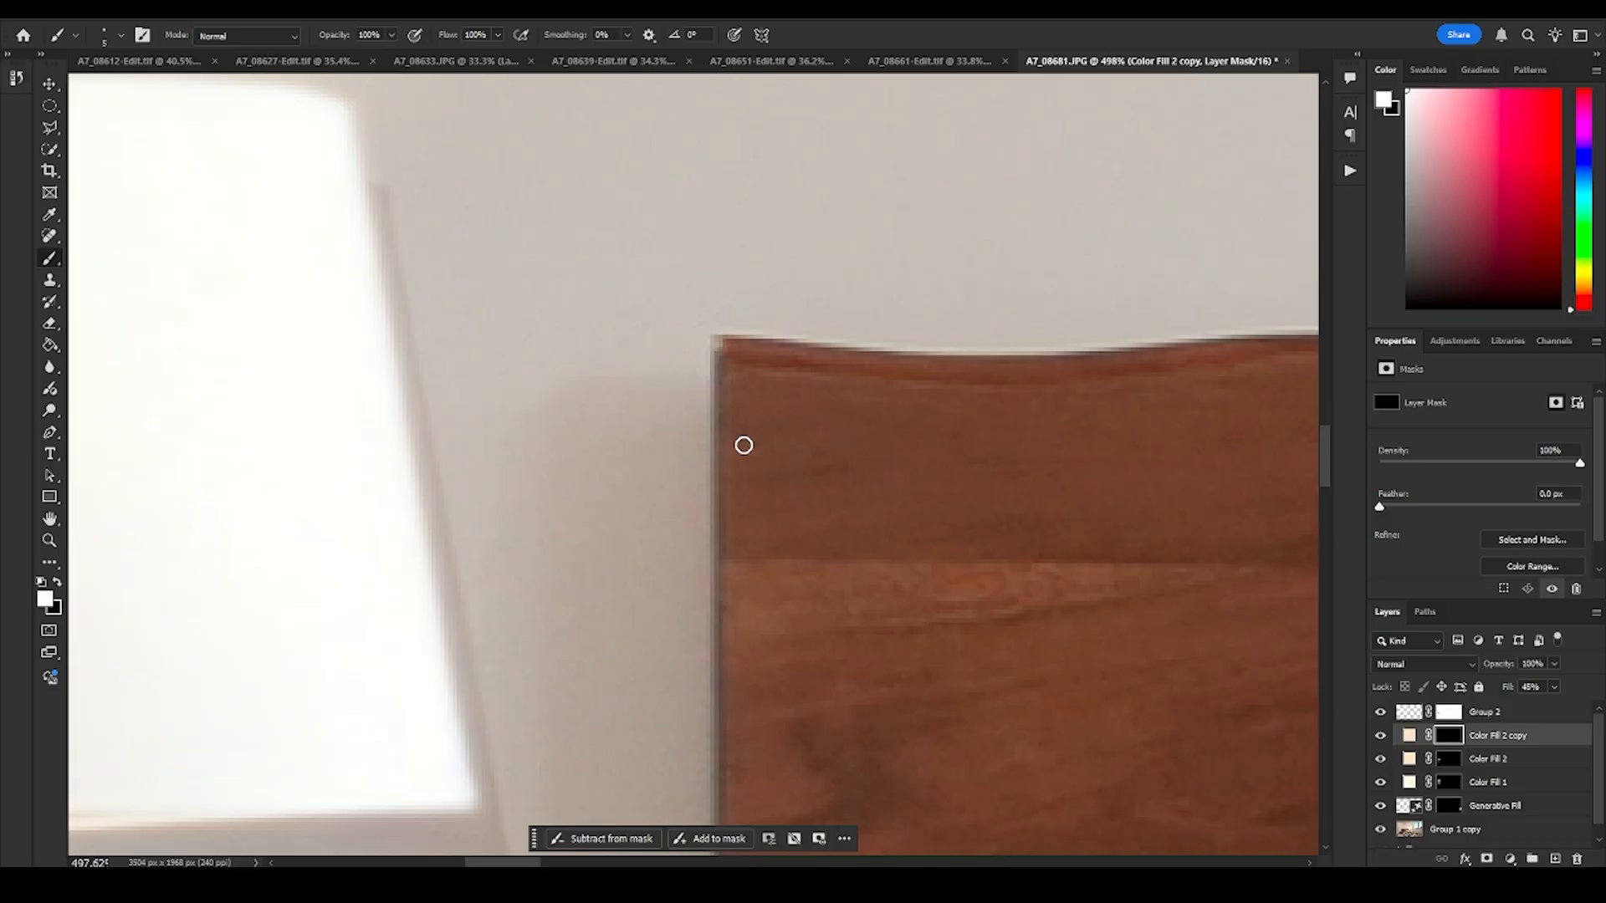
drag(742, 713, 740, 126)
drag(742, 736, 741, 194)
mouse_move(737, 551)
mouse_down()
mouse_move(731, 248)
mouse_move(735, 358)
mouse_up()
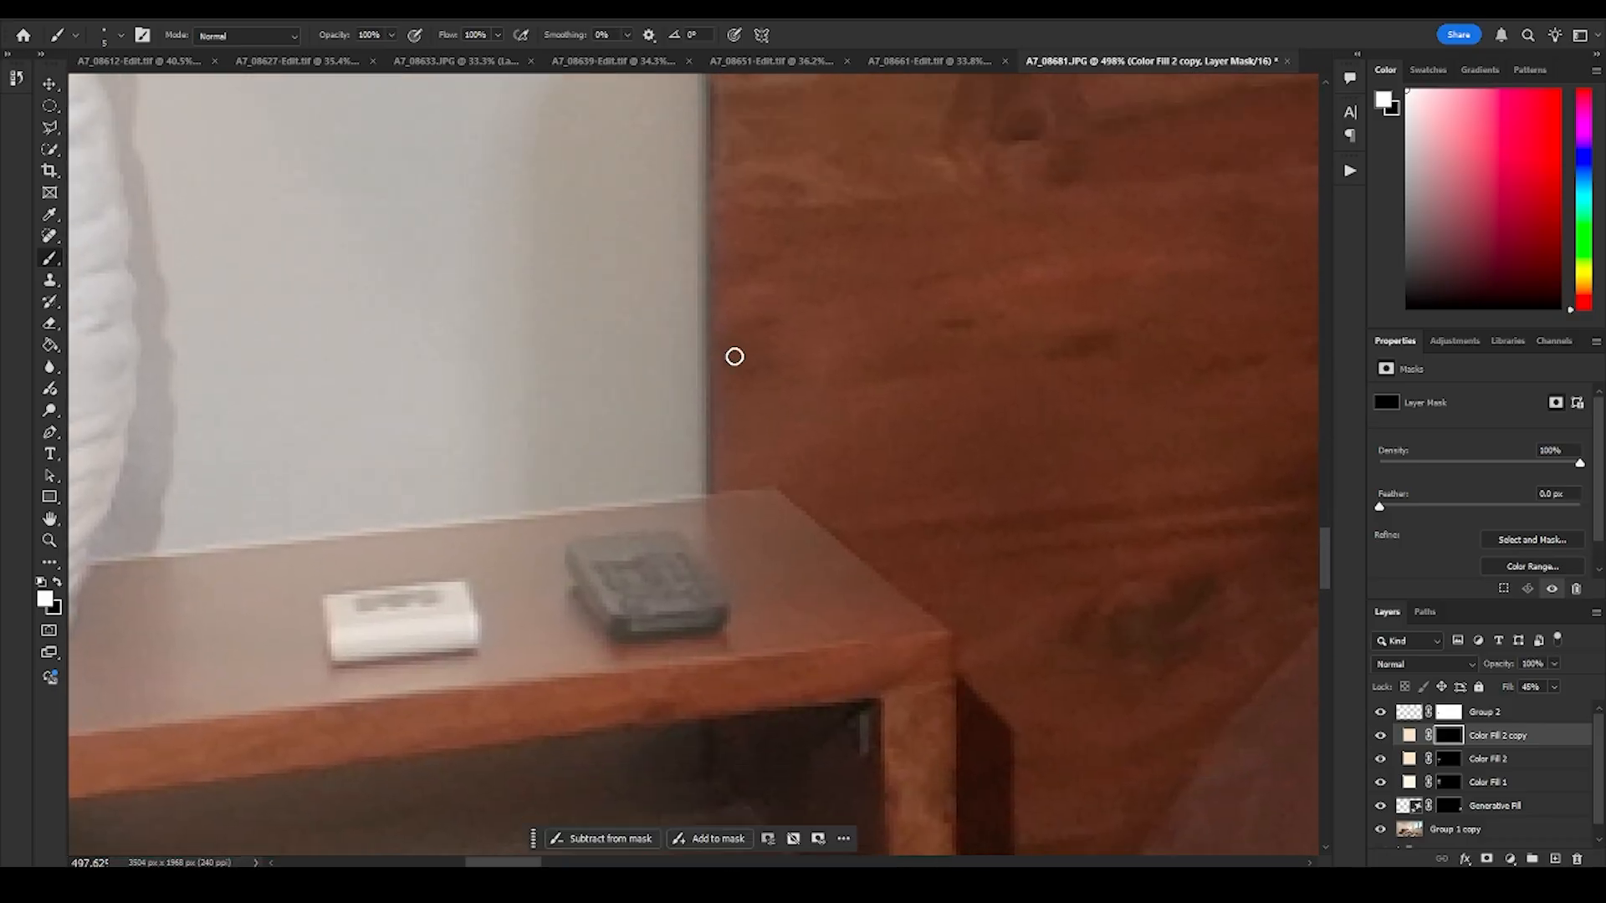
shift+click(712, 489)
drag(810, 324, 773, 352)
drag(766, 134, 719, 486)
mouse_move(661, 444)
mouse_down()
mouse_move(728, 453)
mouse_move(638, 415)
mouse_up()
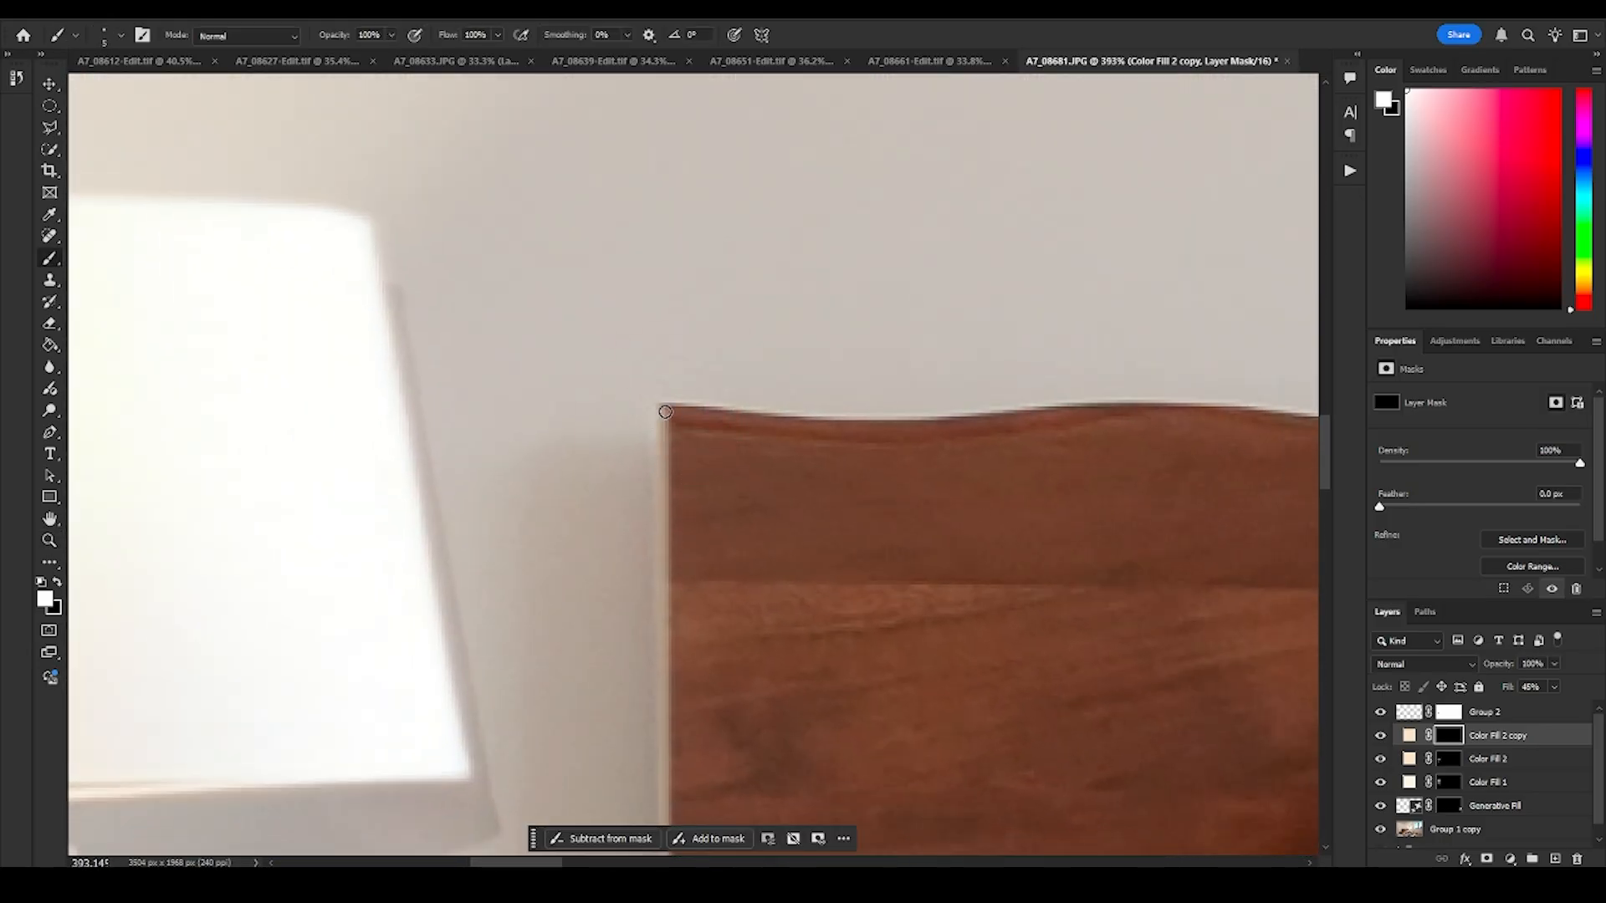
- Extend the thin highlight along the headboard's top edge and paint a wider soft glow down its lamp-side edge to the nightstand
shift+click(803, 429)
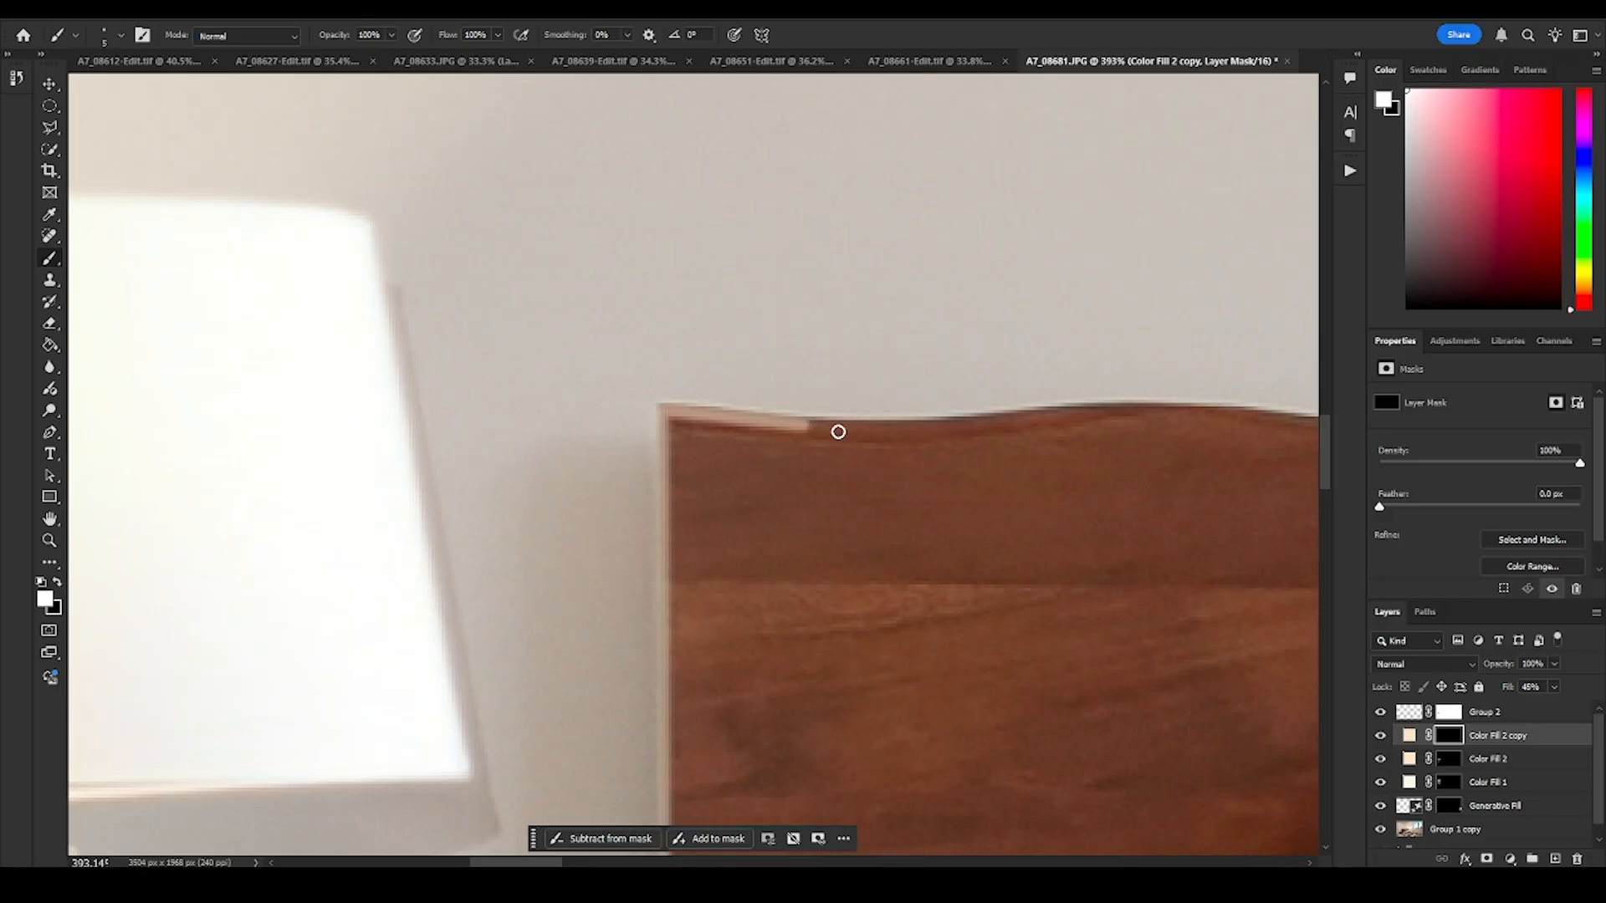
shift+click(981, 422)
drag(661, 419, 709, 419)
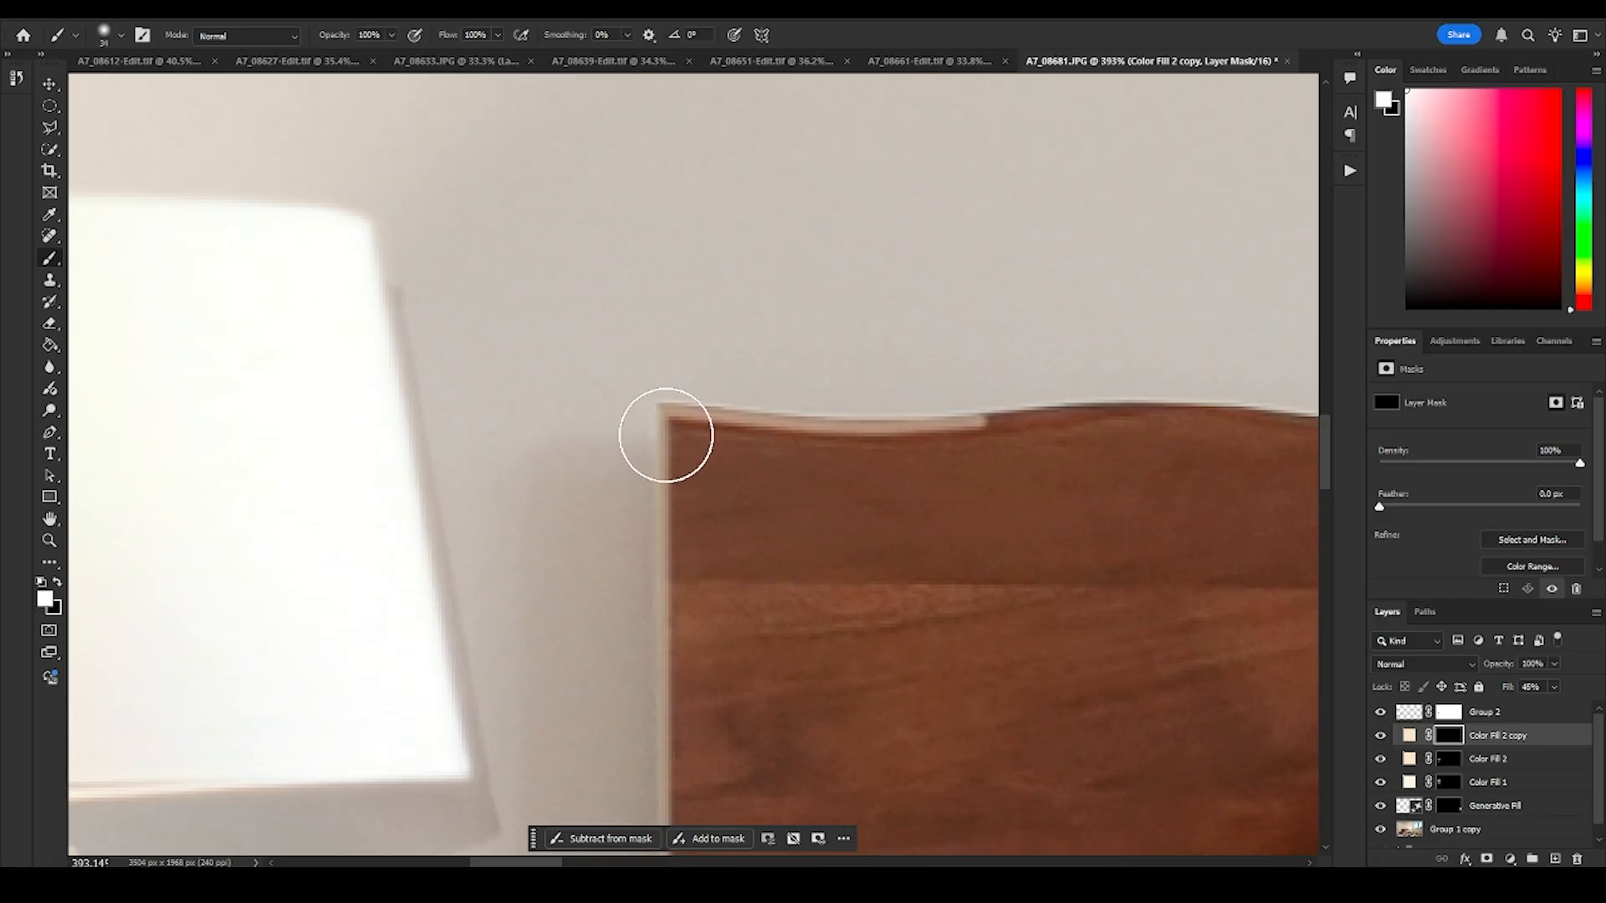
click(666, 435)
scroll(678, 401, down, 10)
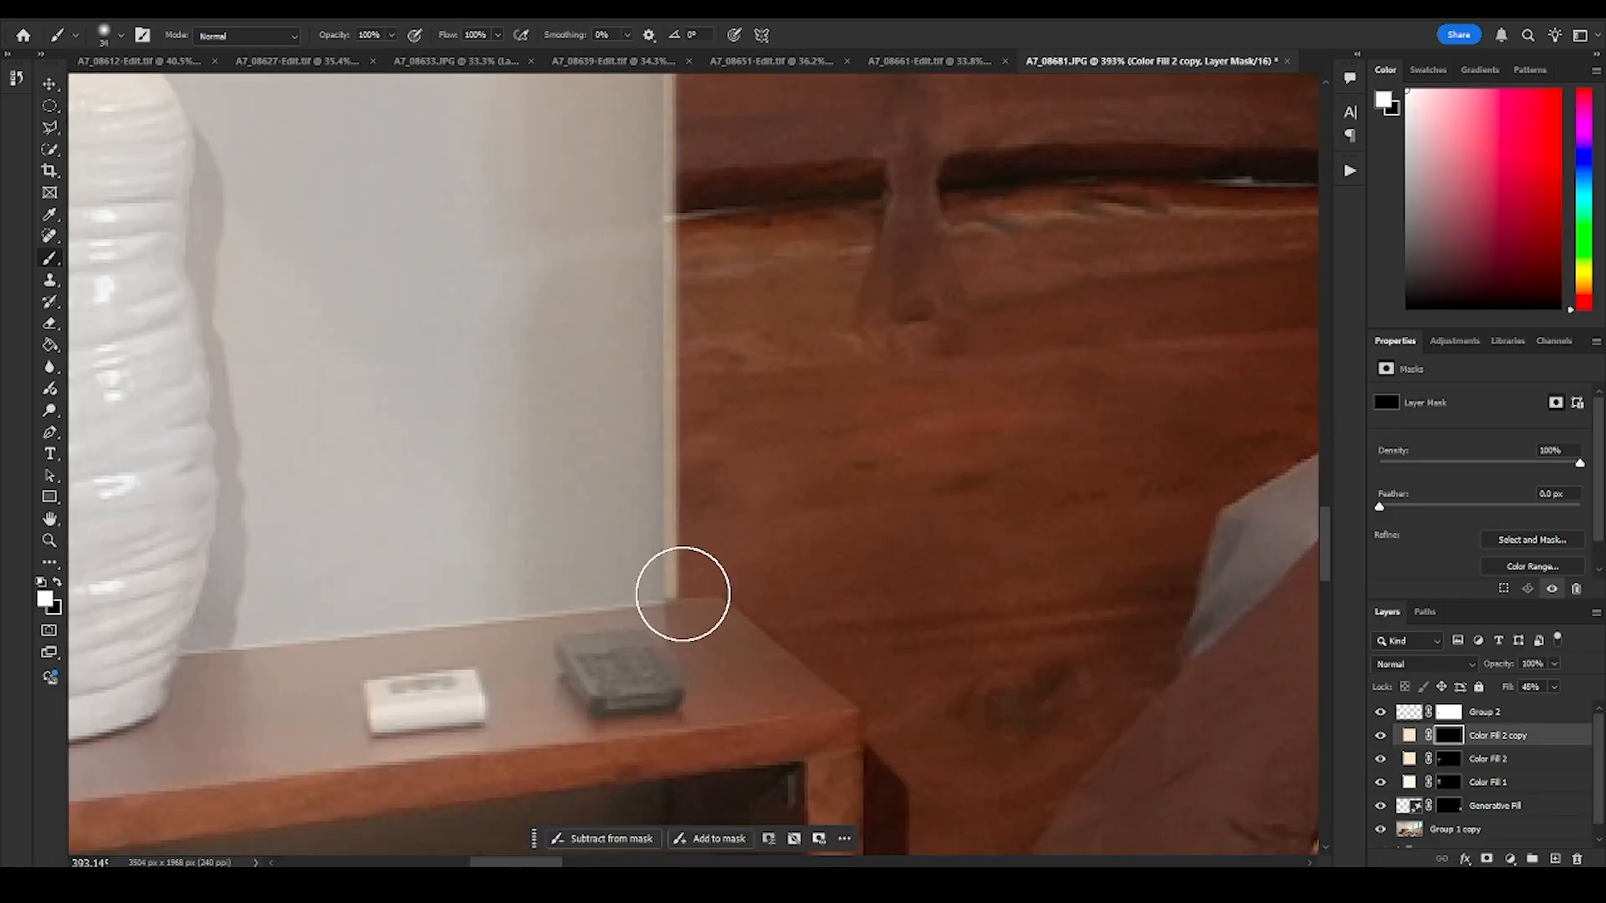
shift+click(685, 591)
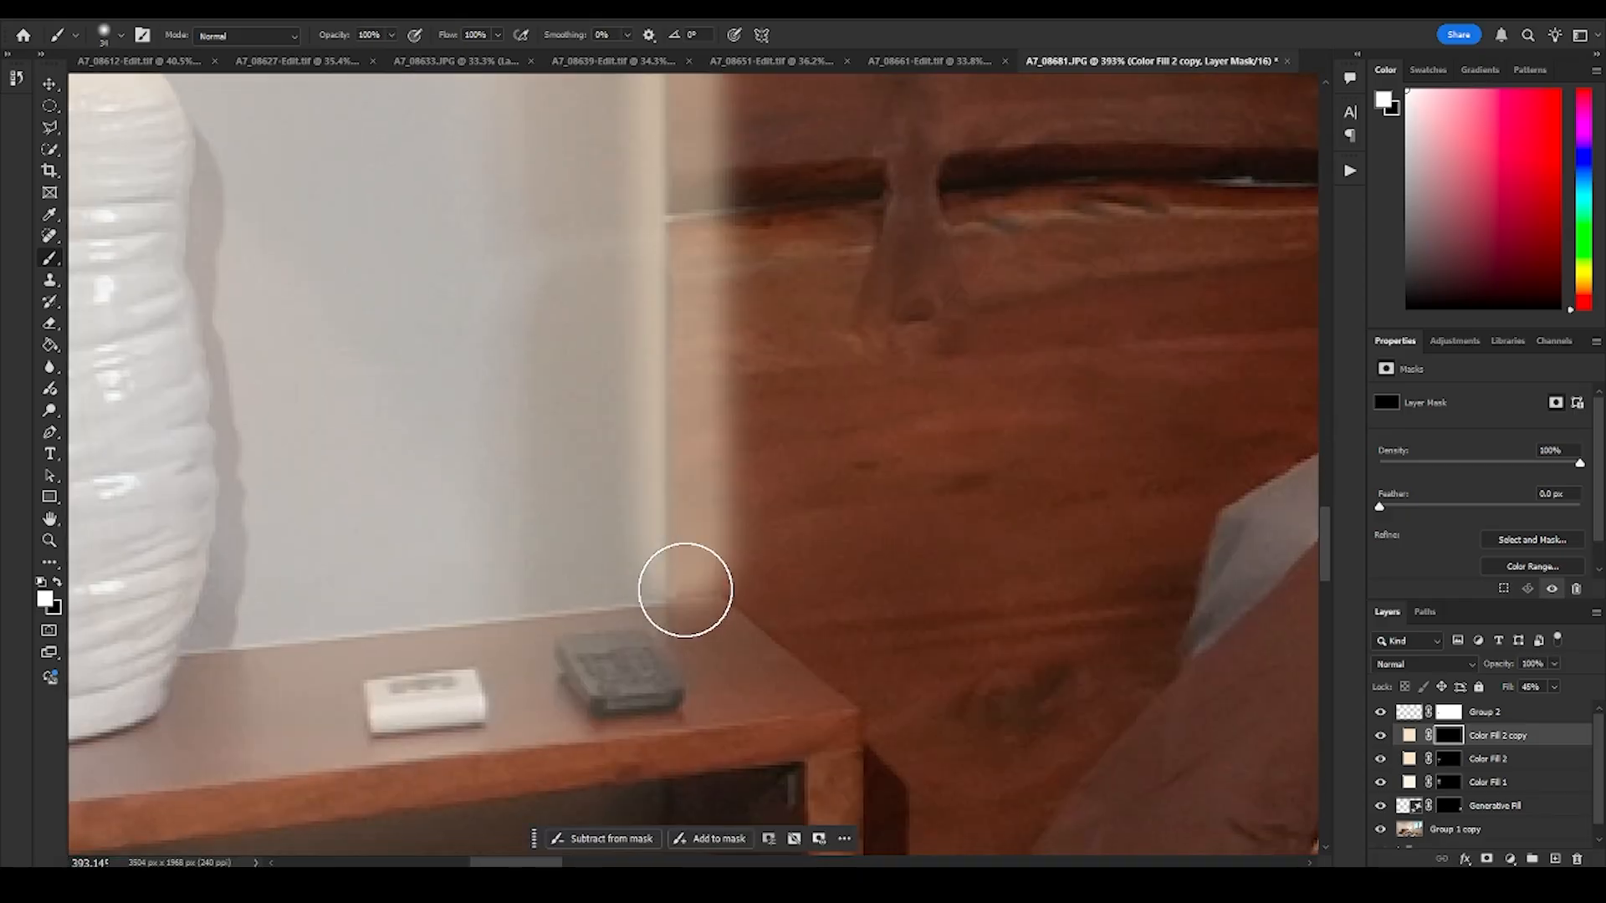
- Widen the soft glow along the headboard's top edge and across the upper part of its lamp-side end with a larger brush
key(z)
drag(858, 322, 638, 506)
drag(820, 242, 933, 244)
drag(933, 244, 685, 496)
mouse_move(673, 436)
mouse_down()
mouse_move(747, 445)
mouse_move(718, 448)
mouse_up()
key(b)
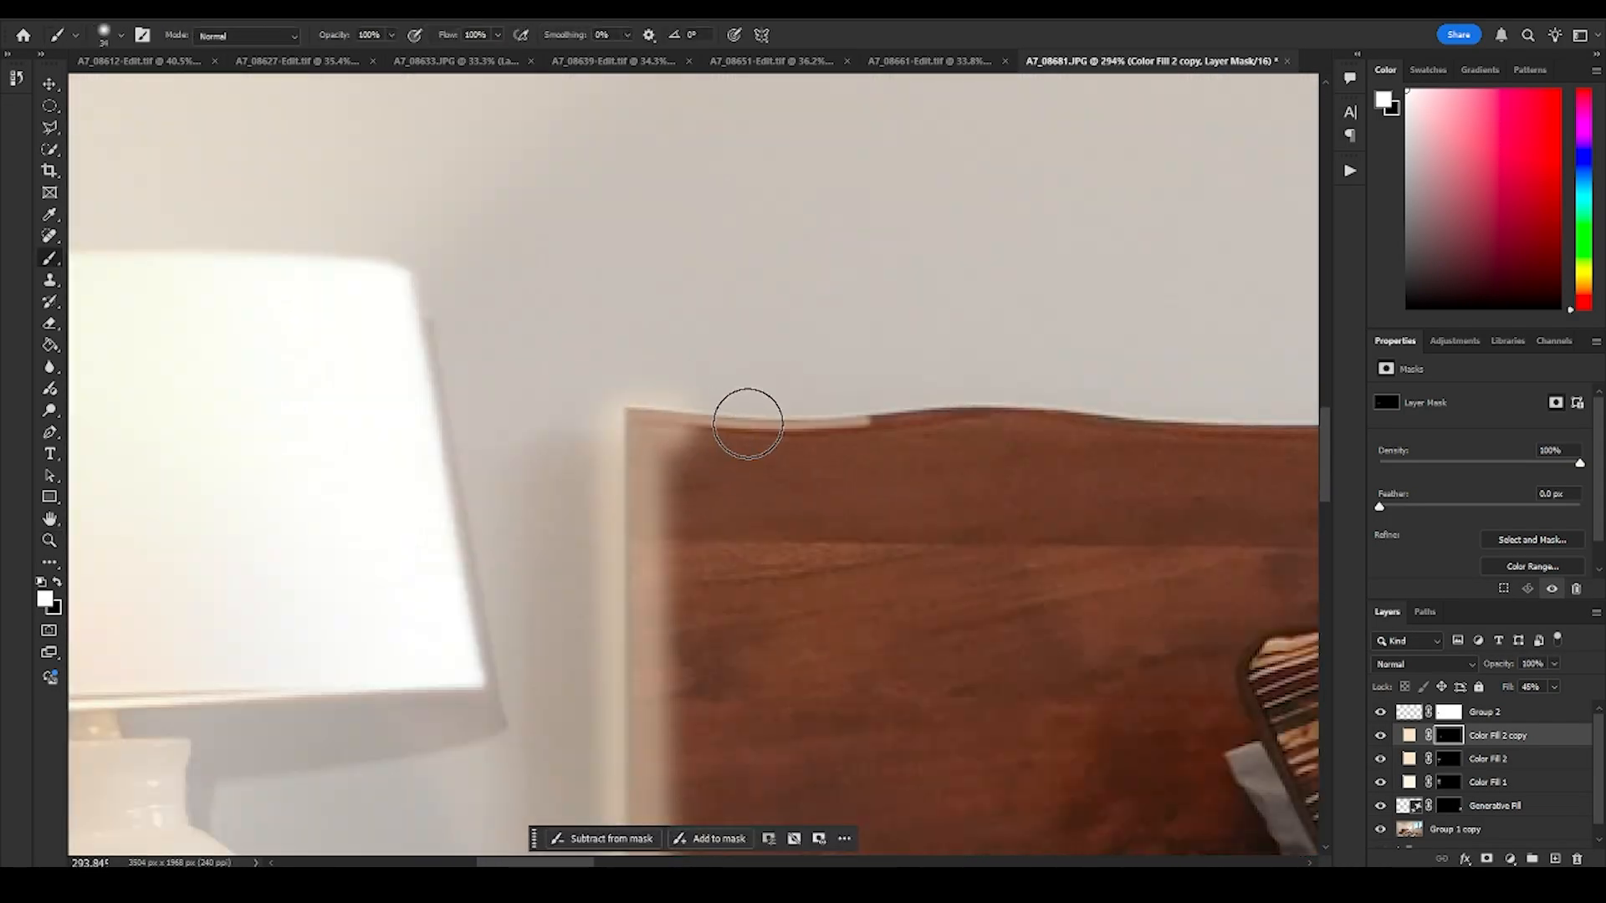
shift+click(849, 420)
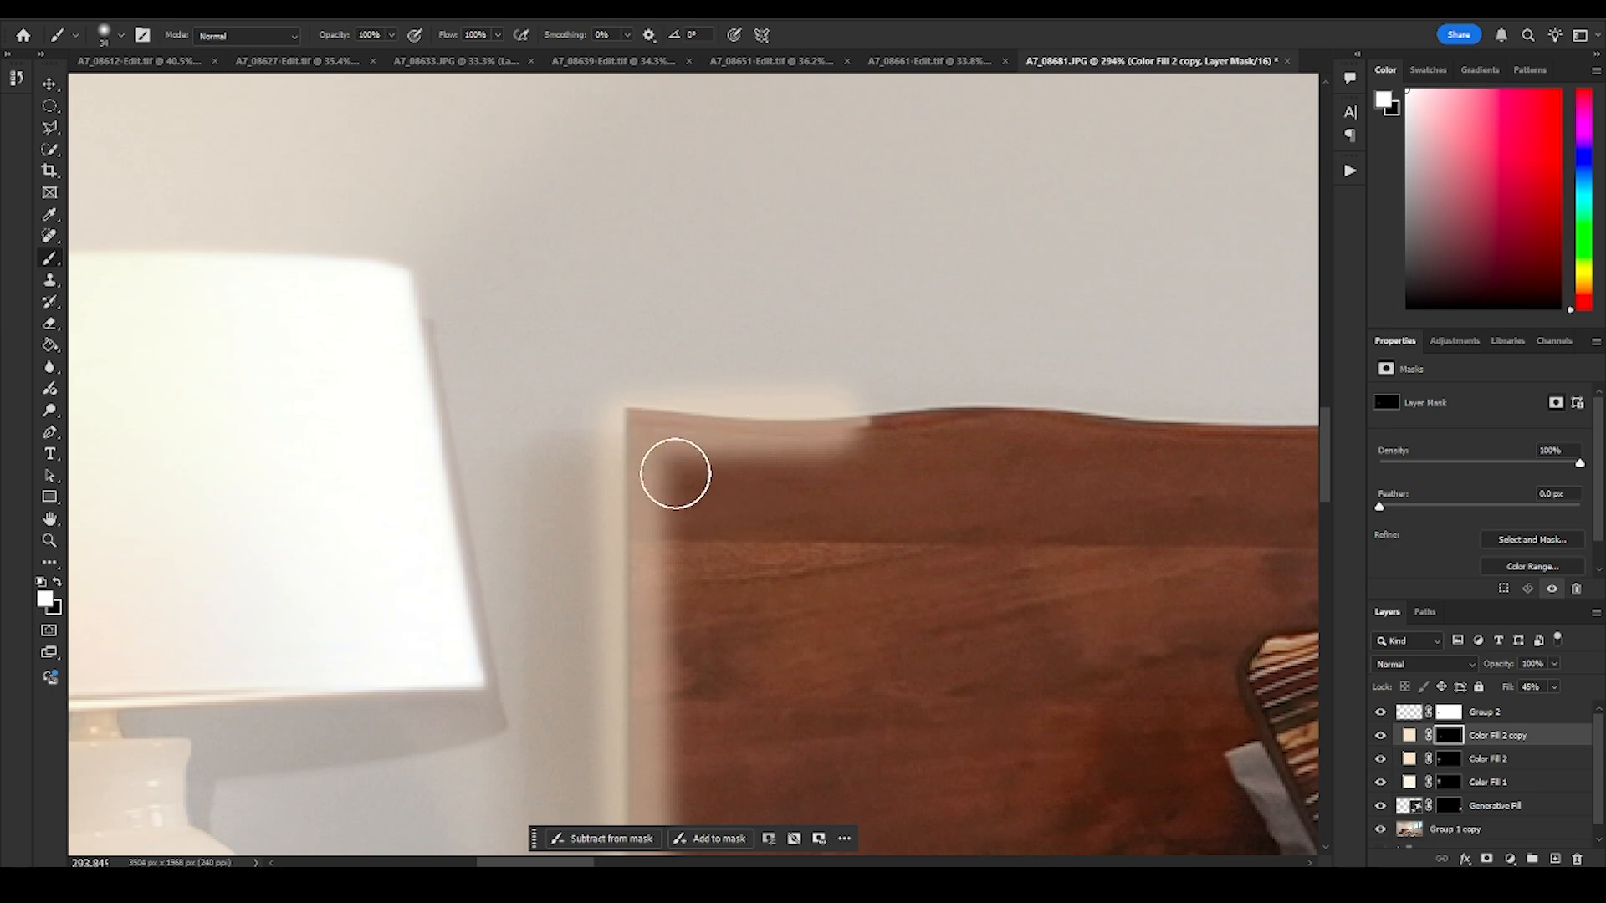
mouse_move(675, 474)
mouse_down()
mouse_move(638, 459)
mouse_move(634, 599)
mouse_move(616, 566)
mouse_up()
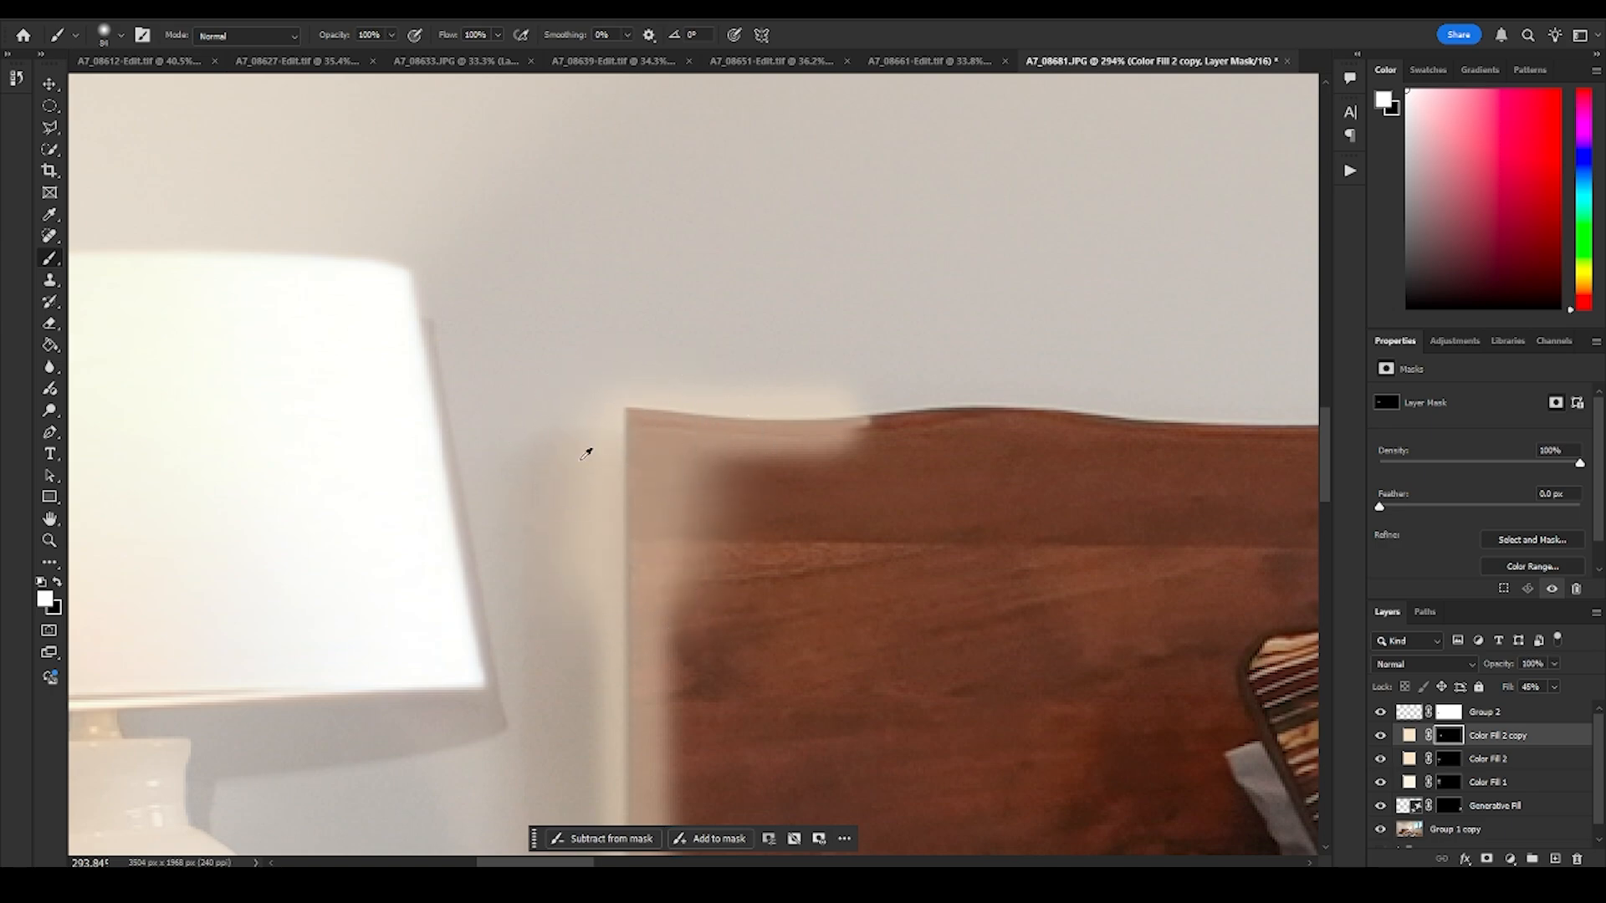
drag(577, 458, 618, 457)
key(z)
mouse_move(756, 410)
mouse_down()
mouse_move(710, 434)
mouse_move(710, 560)
mouse_up()
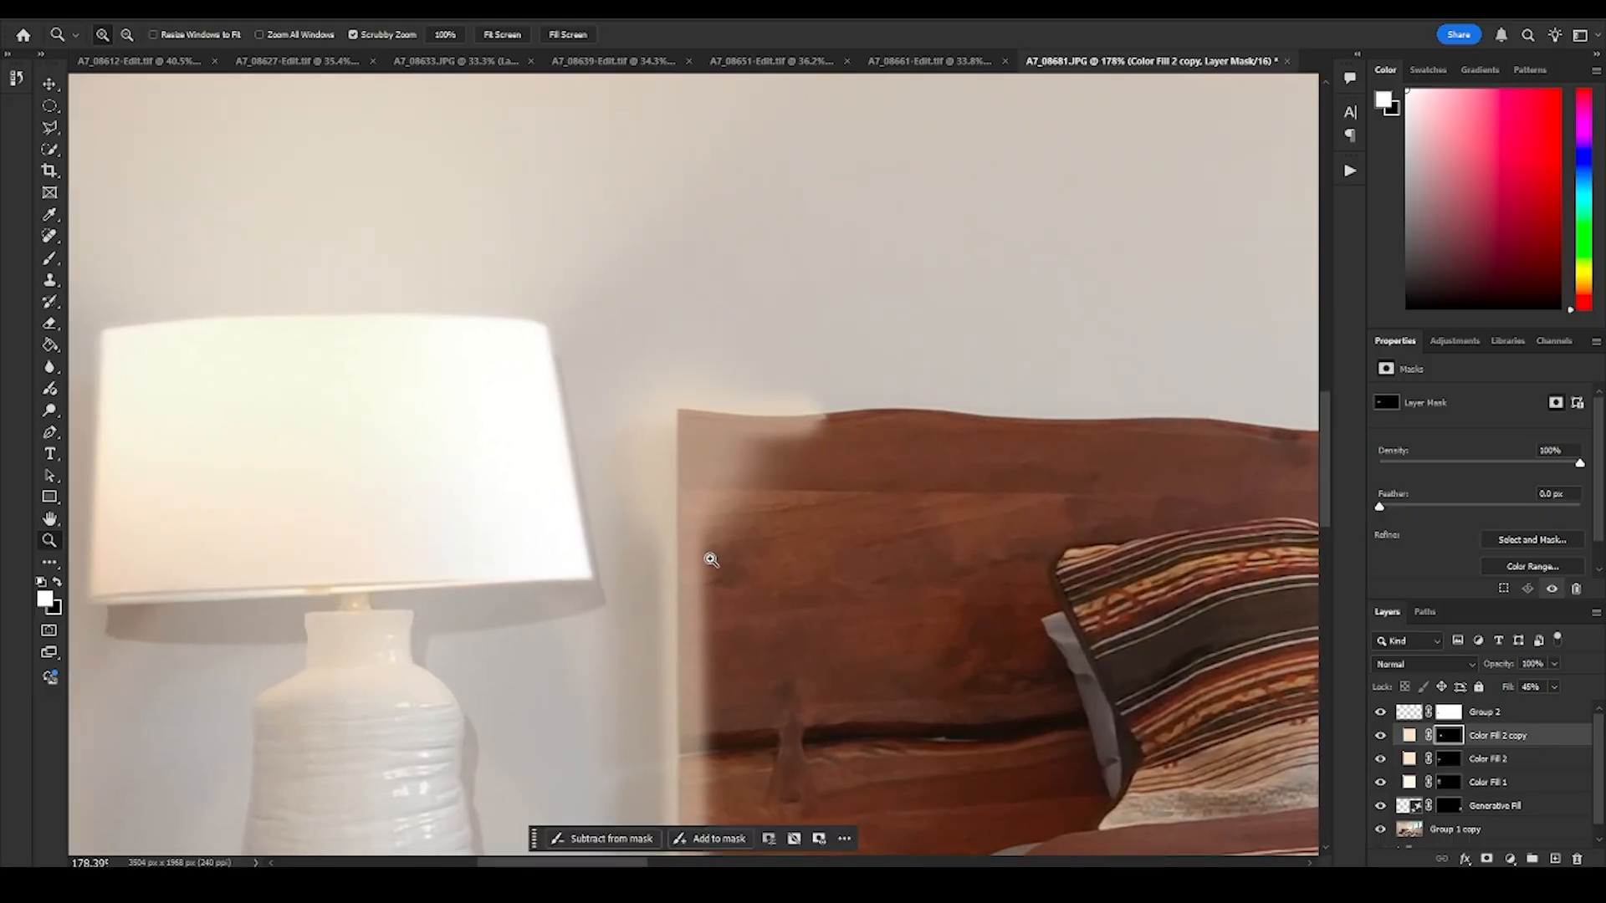
key(b)
- Fade the glow's inner edge on the upper headboard by painting the mask black with a 228 px soft brush
key(z)
drag(834, 465, 717, 502)
mouse_move(771, 550)
mouse_down()
mouse_move(713, 530)
mouse_move(726, 512)
mouse_move(708, 512)
mouse_move(787, 511)
mouse_up()
drag(539, 443, 718, 545)
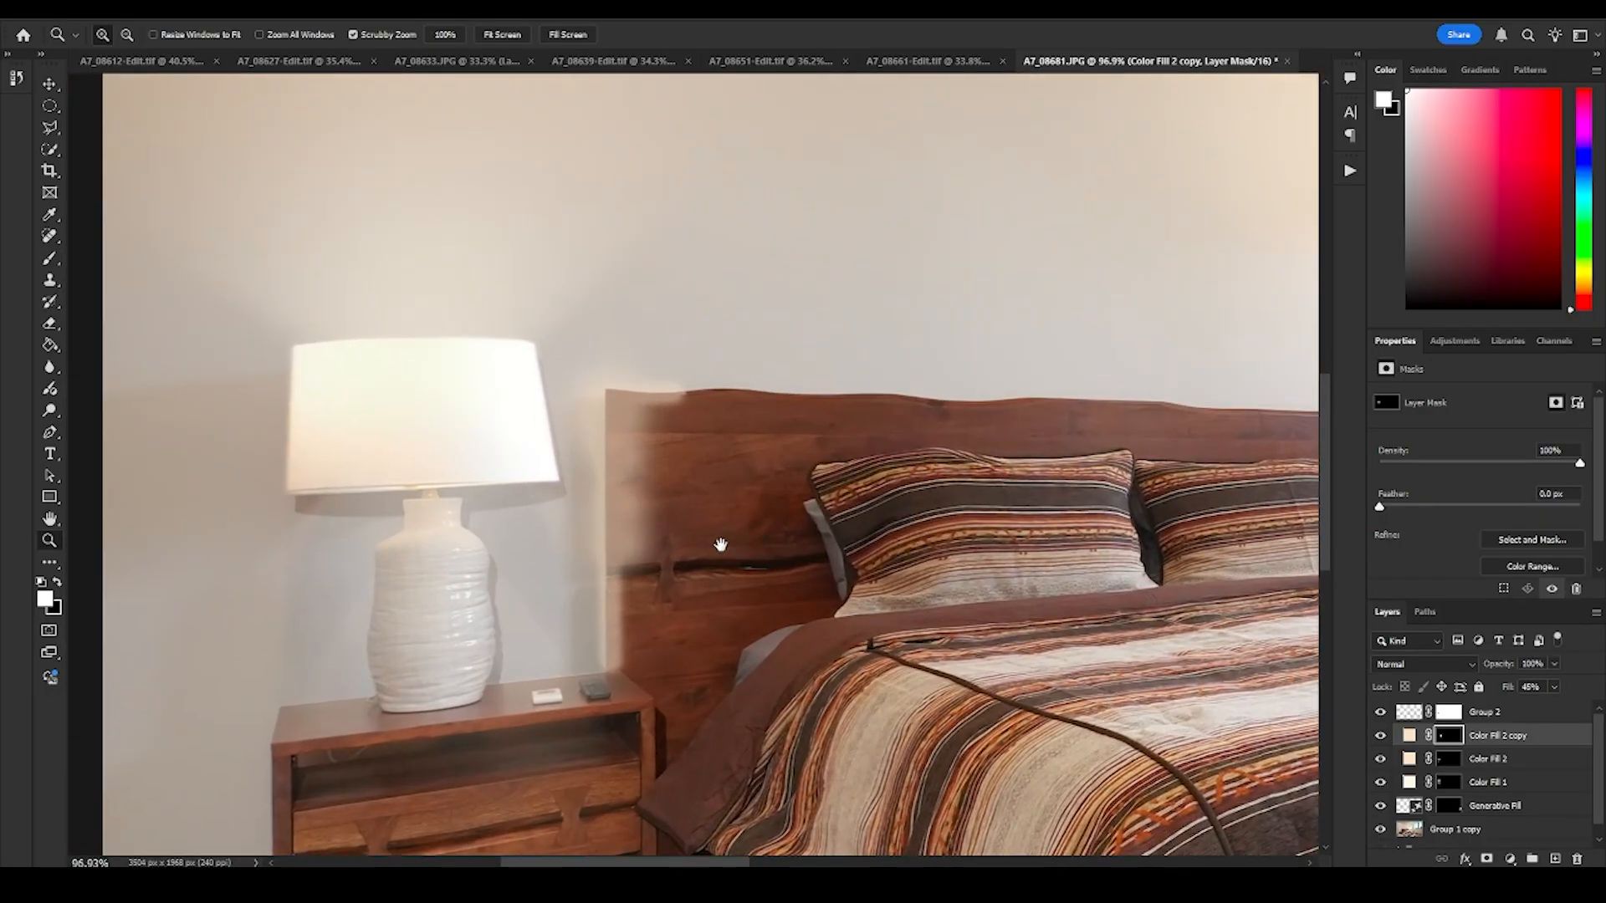
drag(661, 477, 749, 505)
key(b)
key(x)
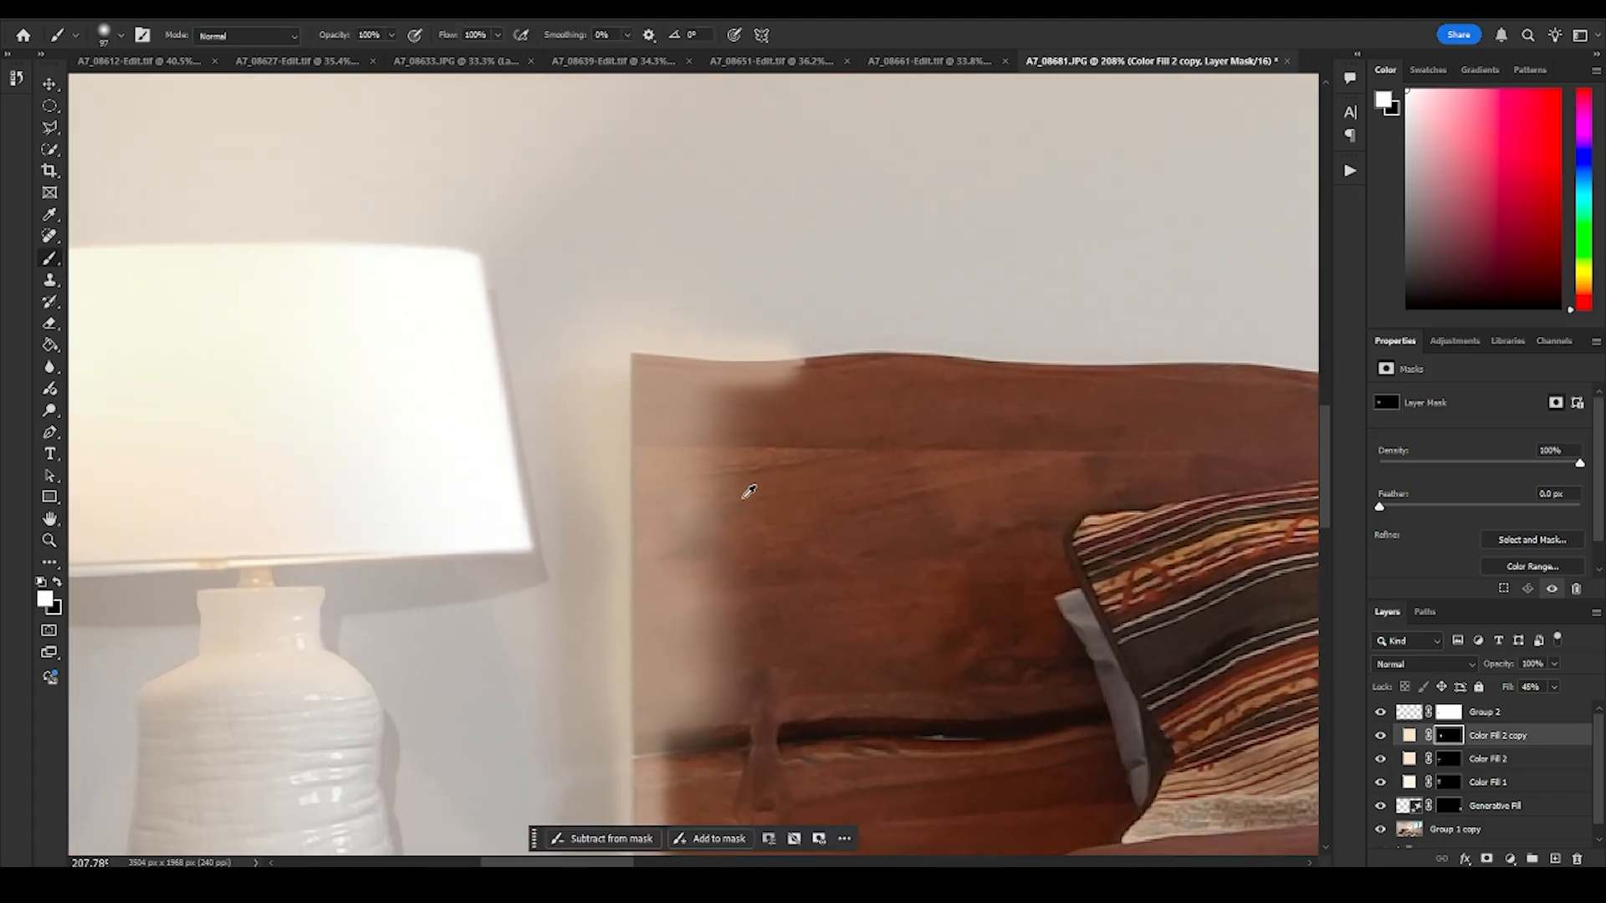
drag(820, 497, 847, 310)
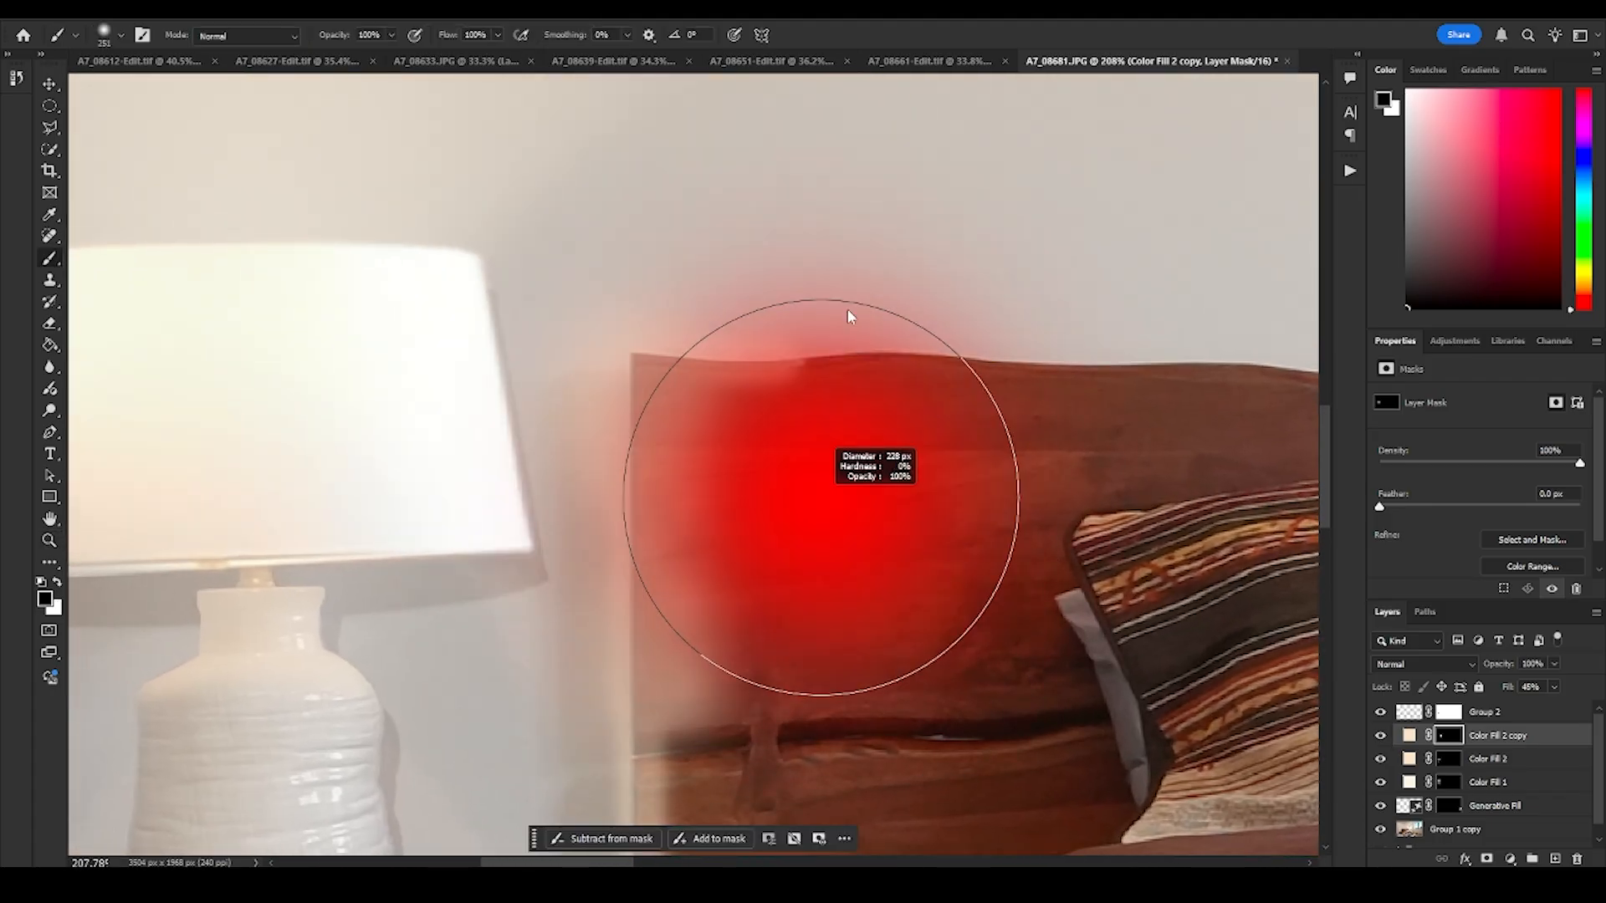
mouse_move(840, 88)
mouse_down()
mouse_move(810, 237)
mouse_move(810, 192)
mouse_move(808, 209)
mouse_up()
drag(897, 499, 901, 460)
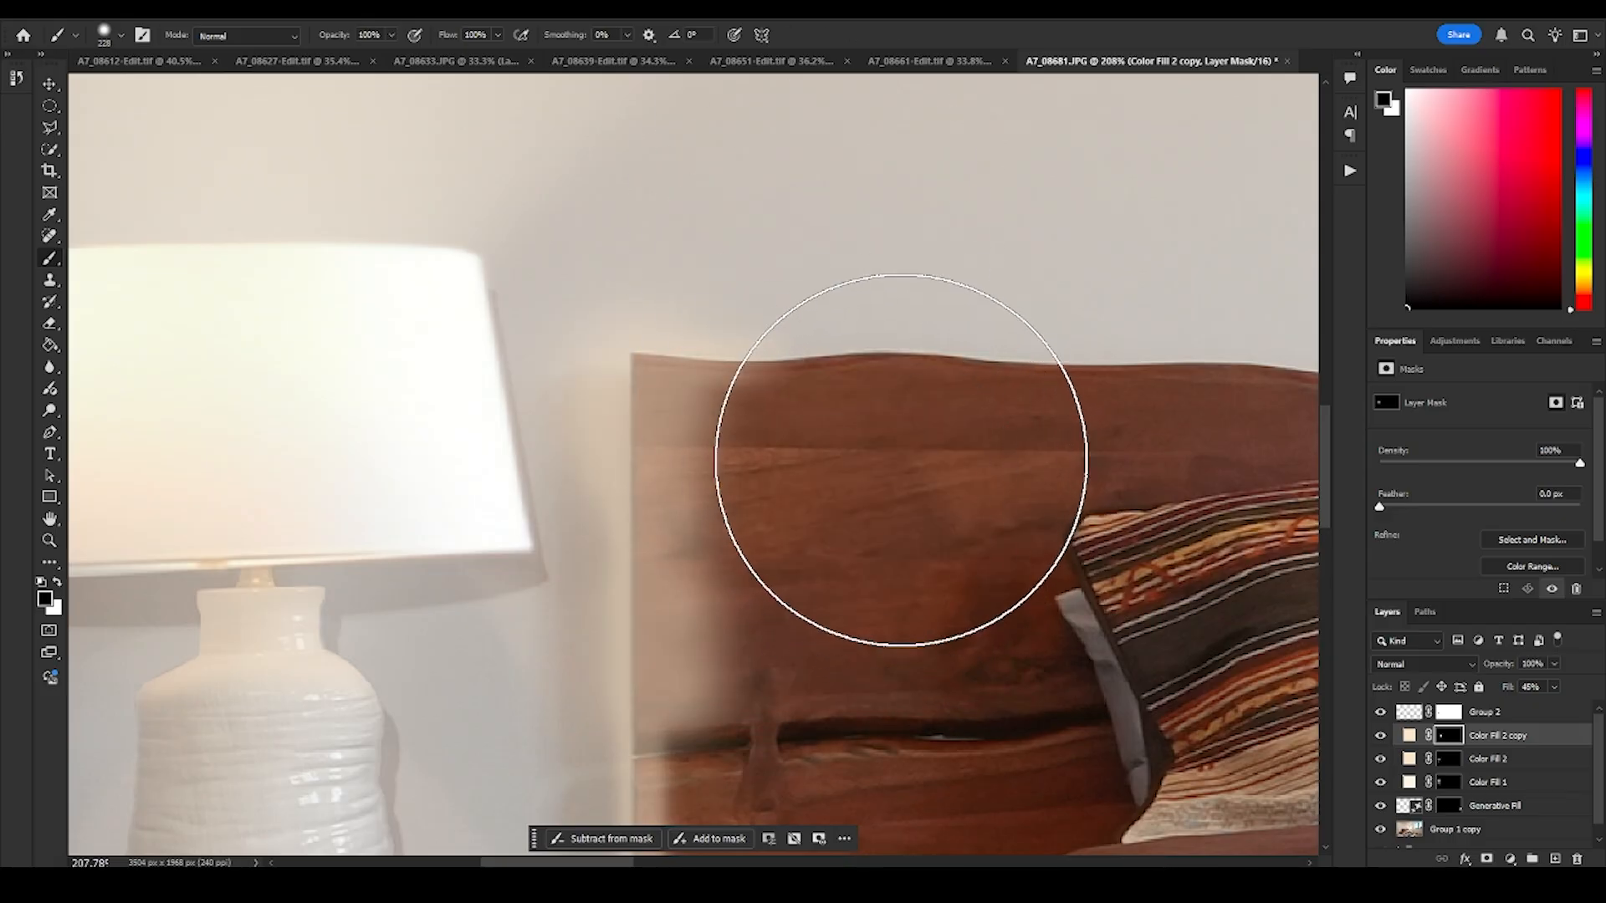
mouse_move(889, 528)
mouse_down()
mouse_move(864, 713)
mouse_move(893, 469)
mouse_move(868, 686)
mouse_up()
- Soften the glow on the lower headboard down to the nightstand with the large soft black brush
scroll(869, 619, up, 3)
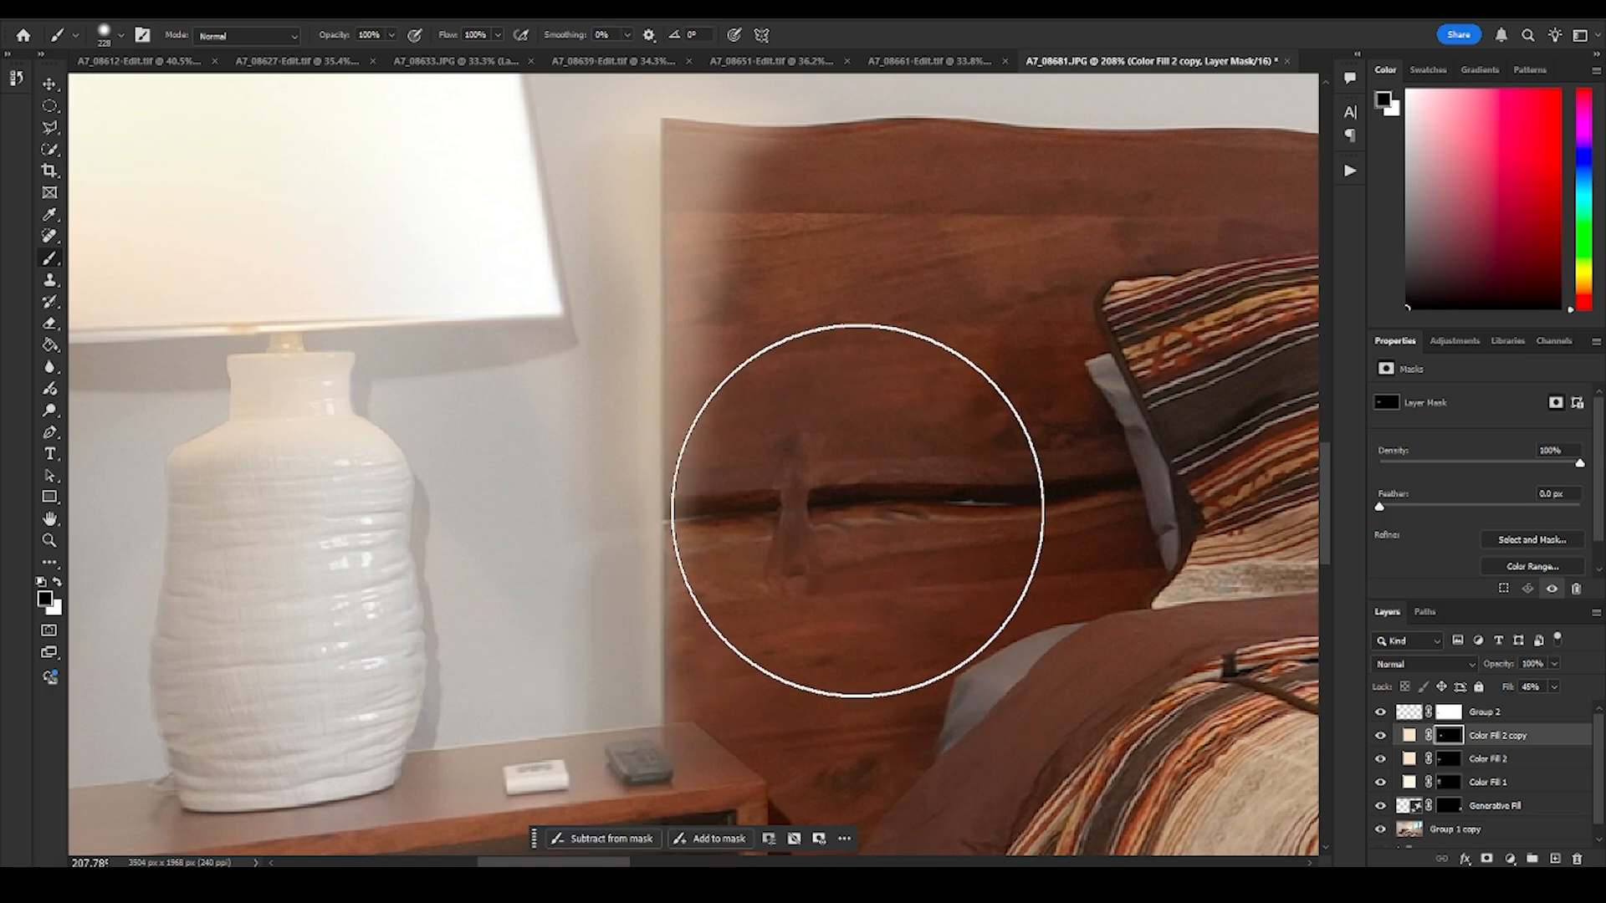
drag(898, 465, 928, 470)
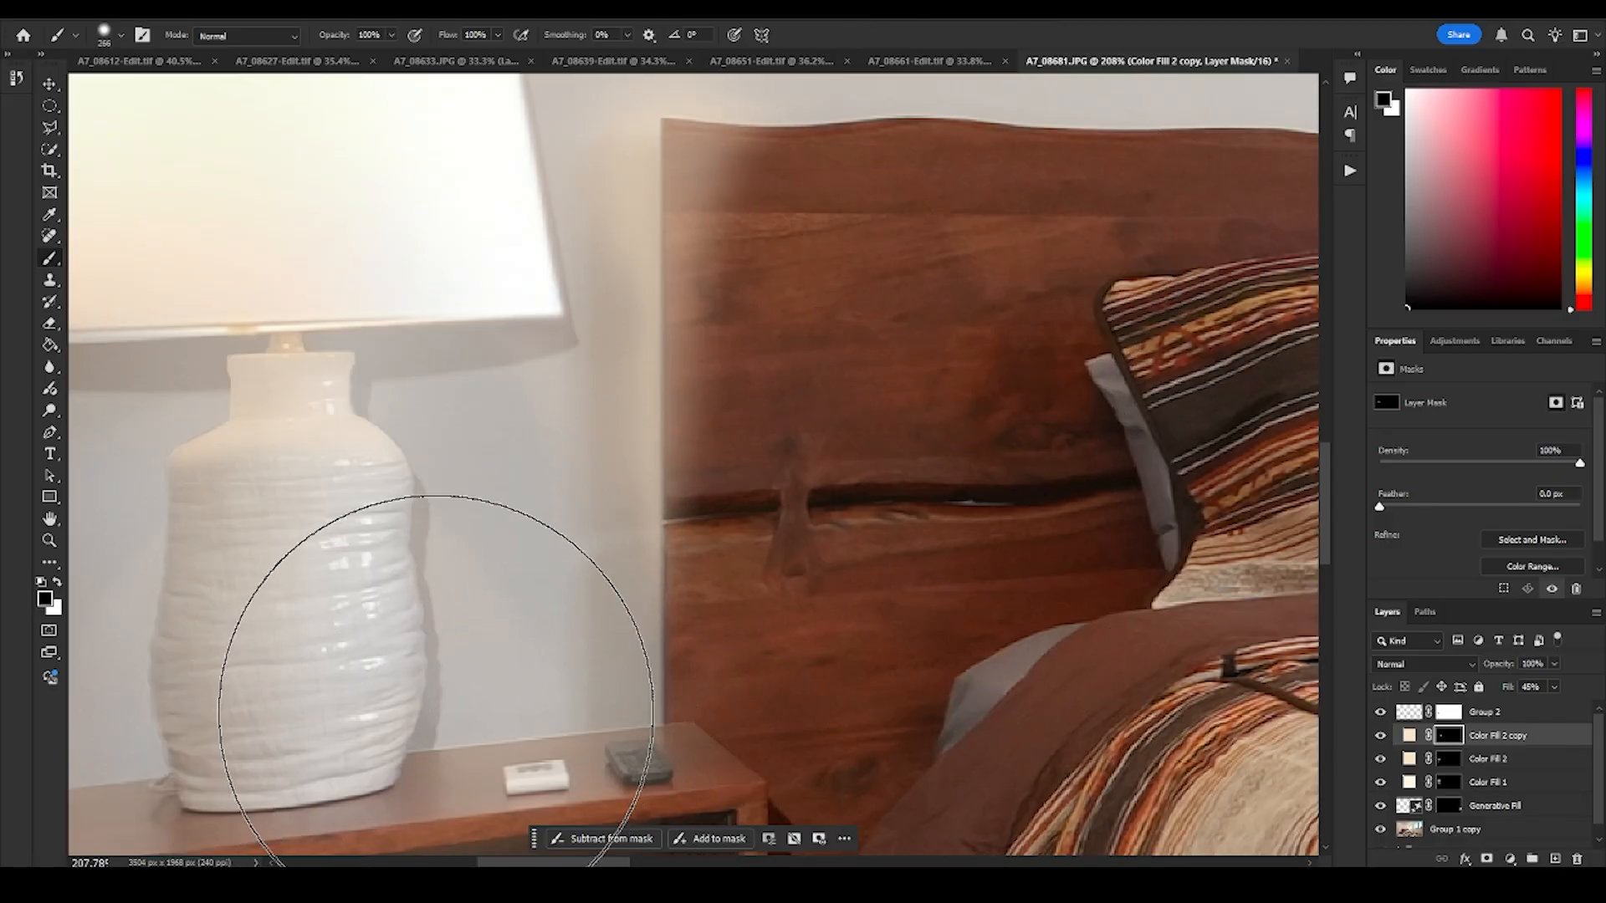
mouse_move(829, 352)
mouse_down()
mouse_move(1035, 674)
mouse_move(944, 589)
mouse_up()
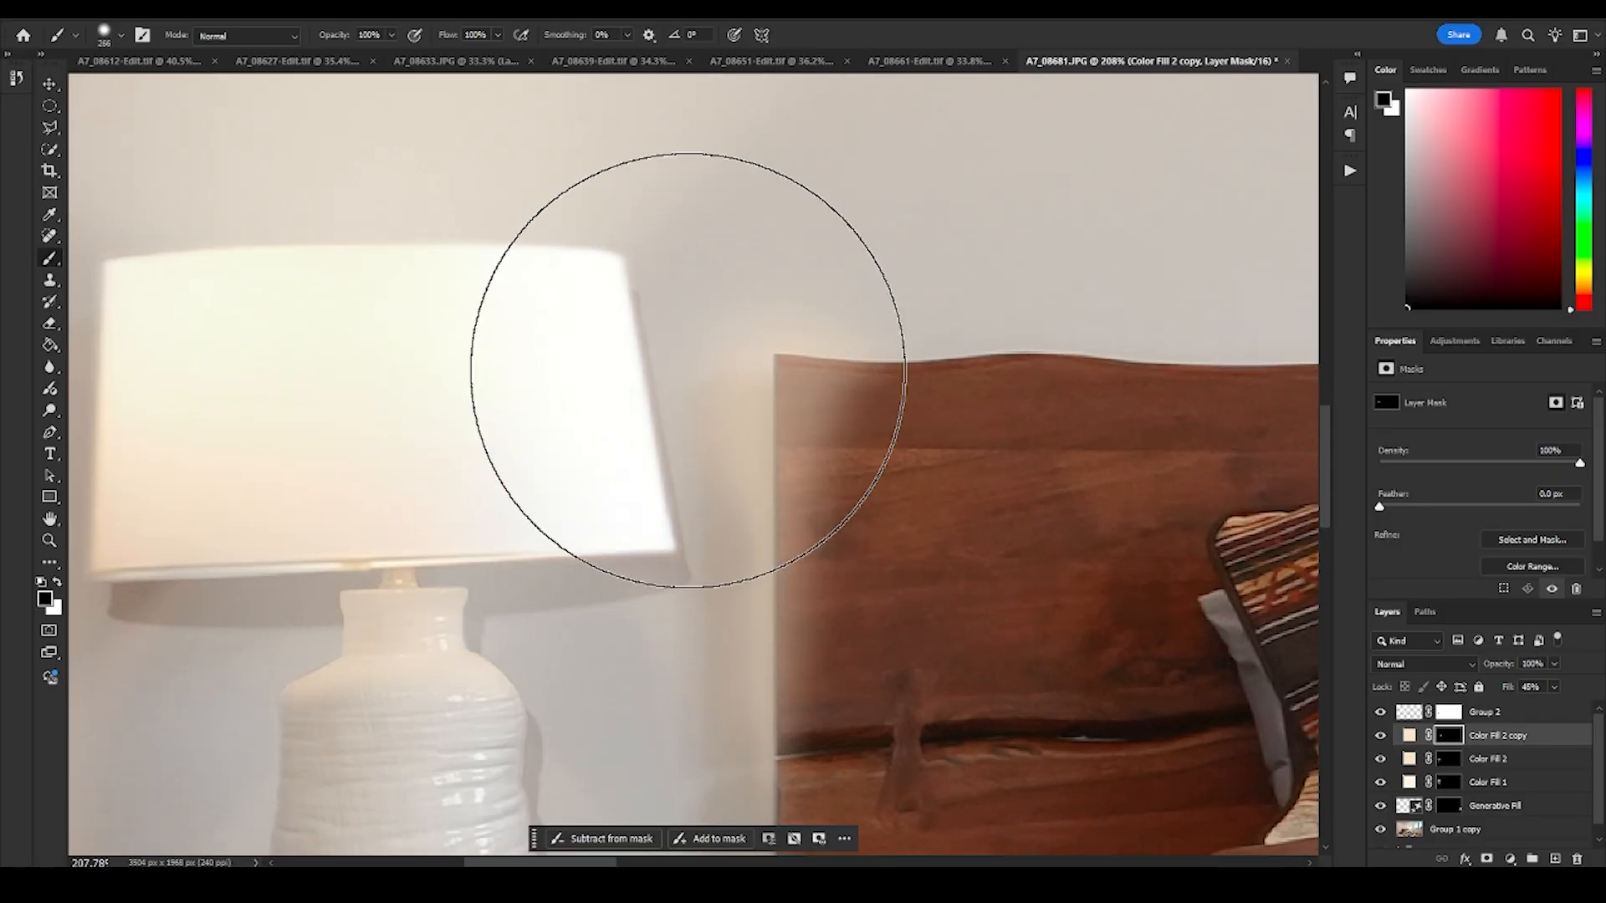
mouse_move(791, 392)
mouse_down()
mouse_move(673, 417)
mouse_move(763, 428)
mouse_move(780, 658)
mouse_move(791, 395)
mouse_move(735, 399)
mouse_up()
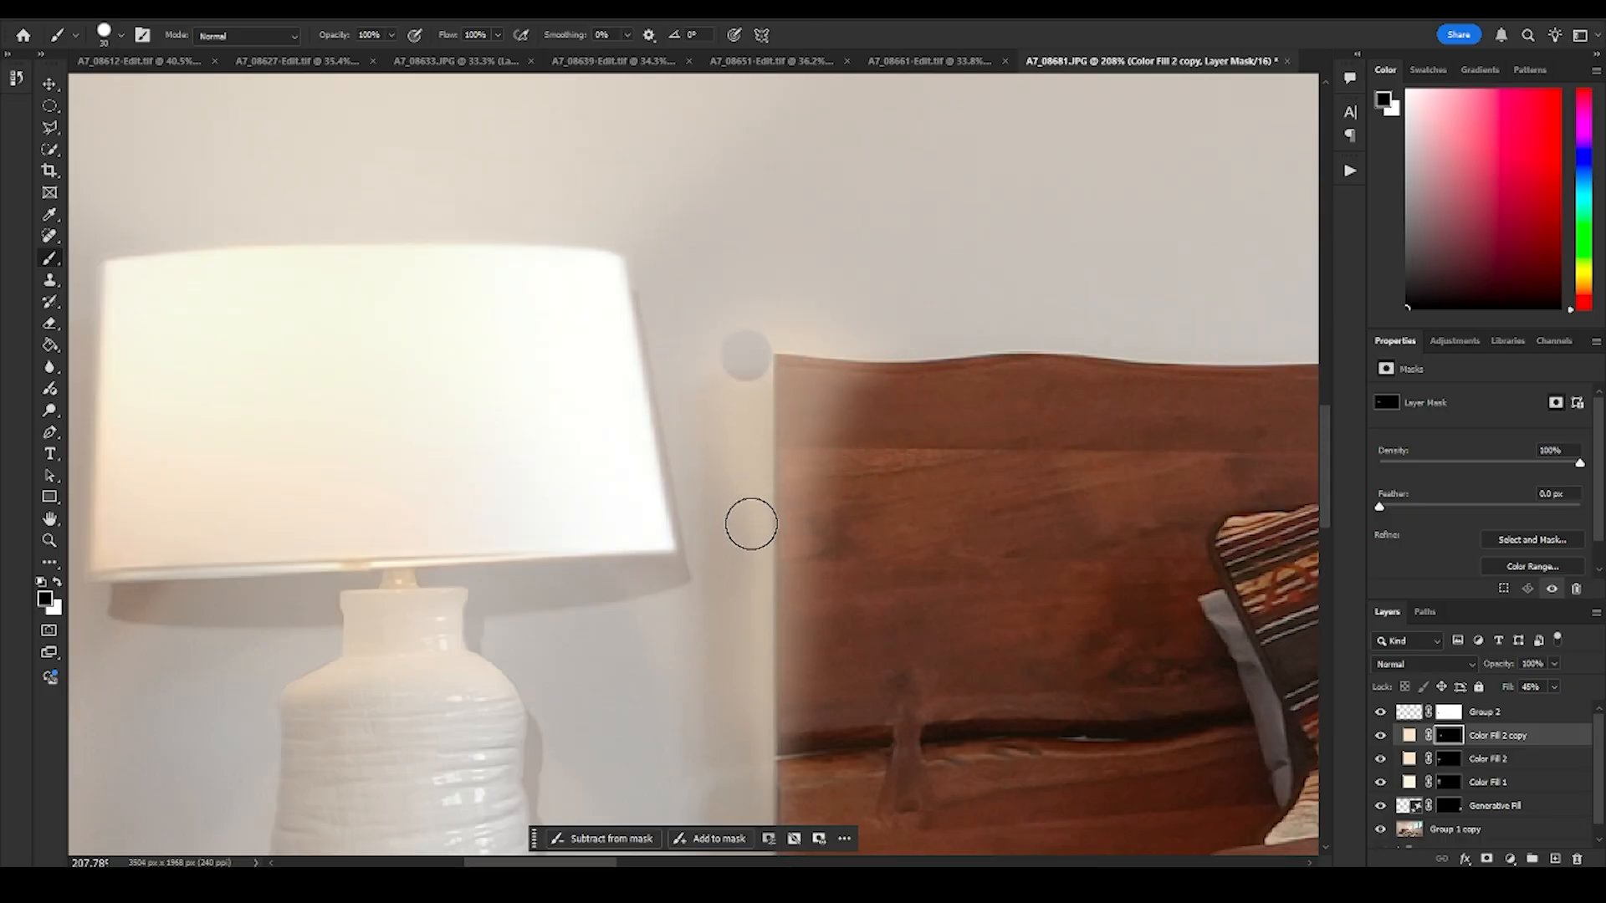
scroll(739, 502, down, 5)
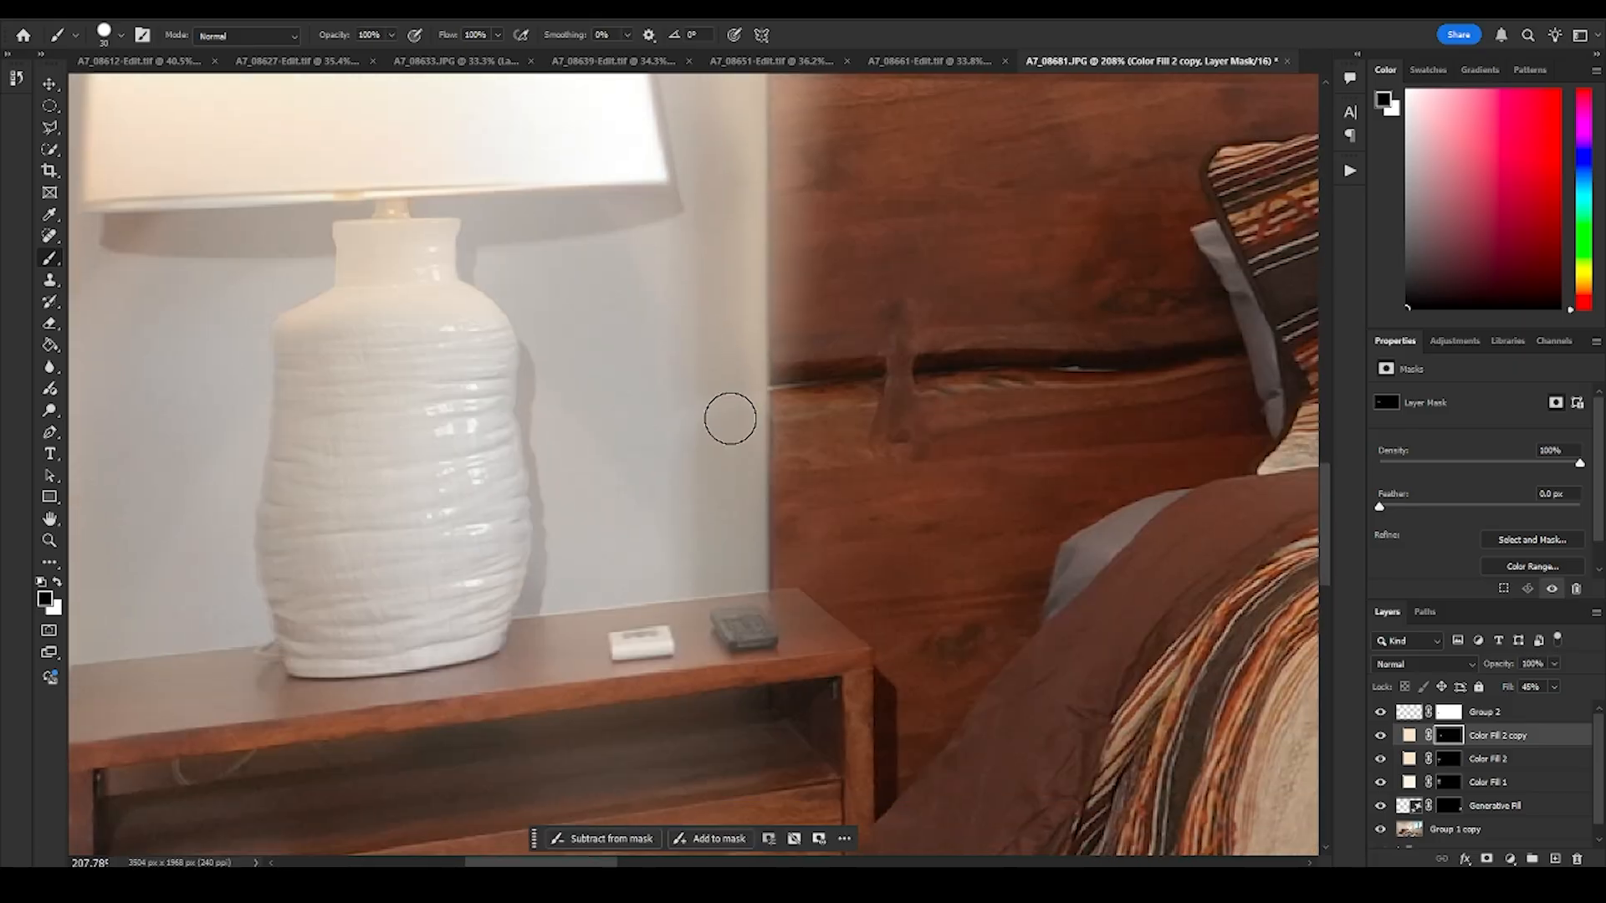
shift+click(743, 564)
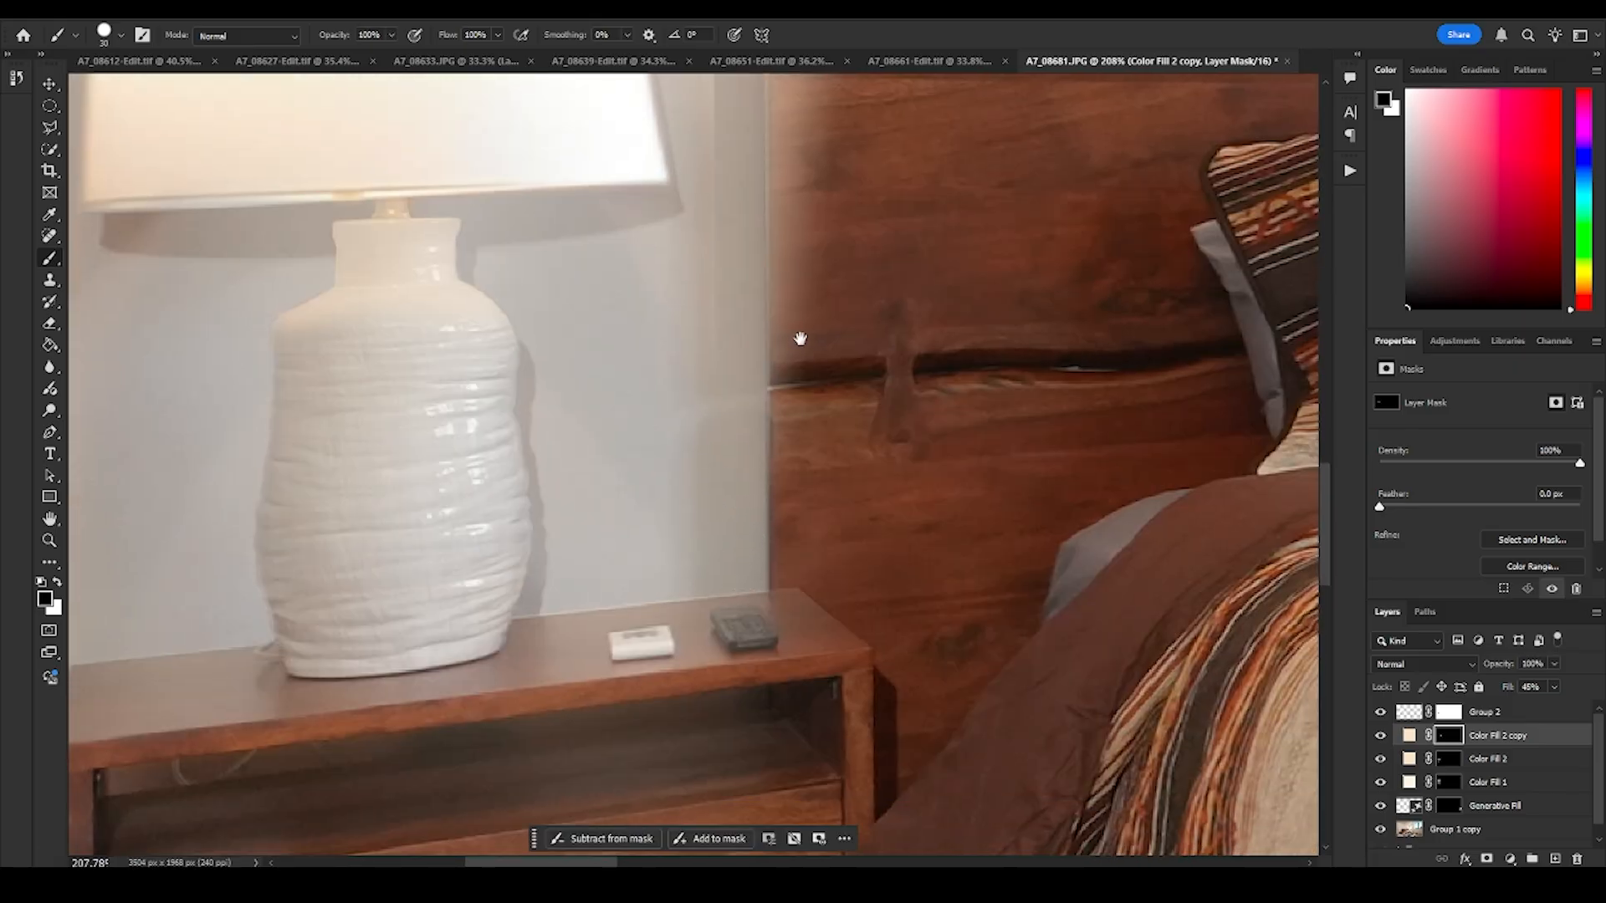
scroll(800, 337, up, 4)
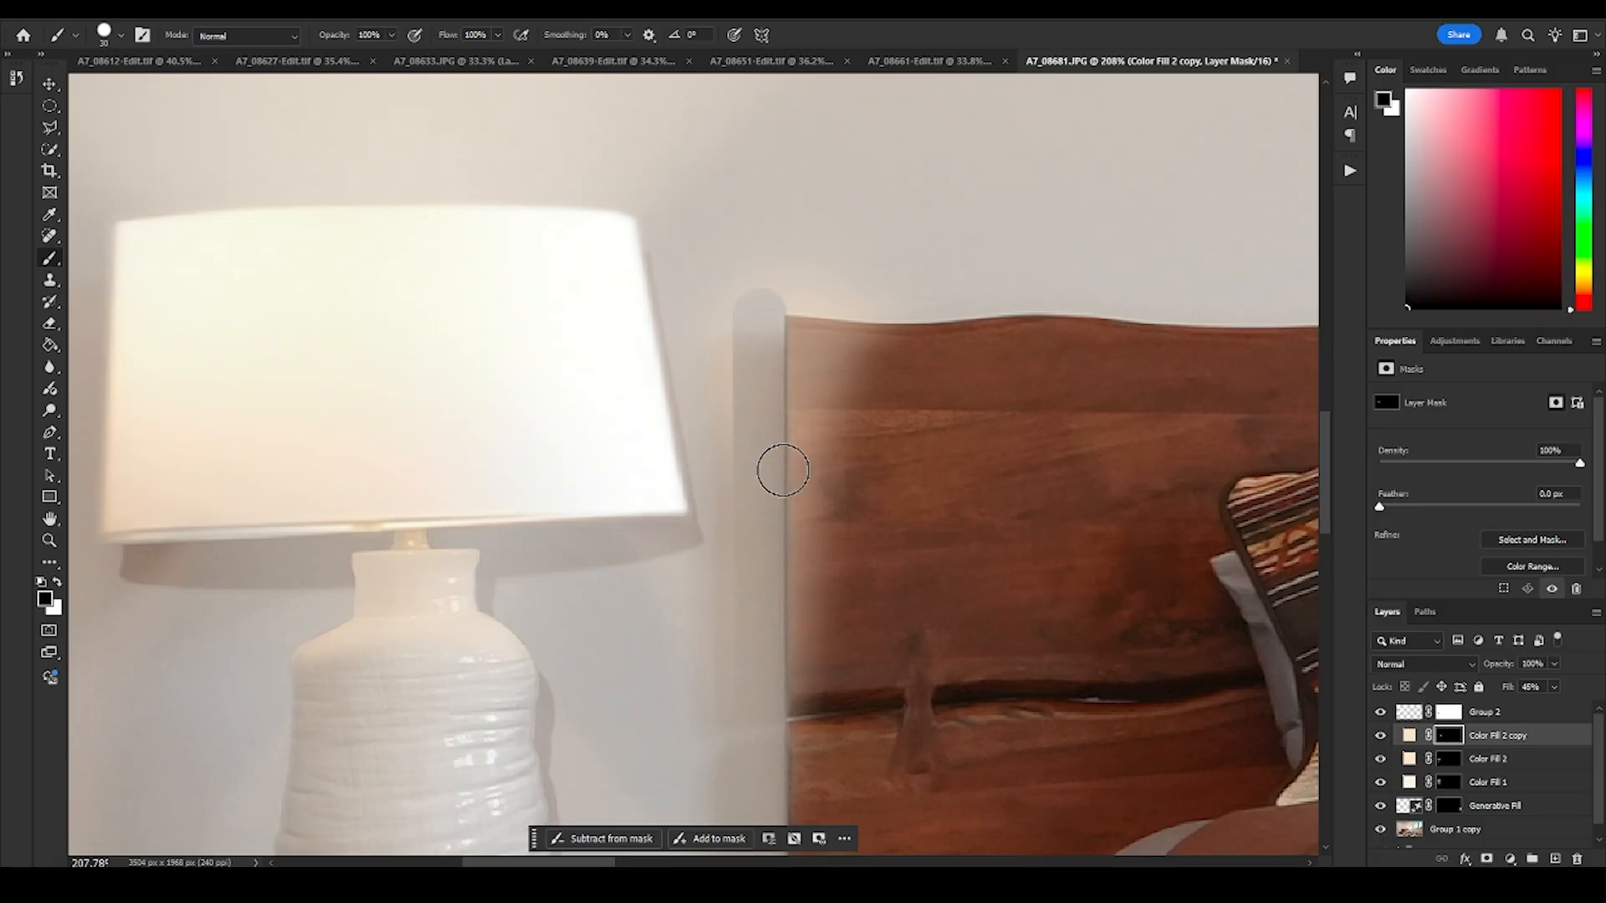
key(ctrl+z)
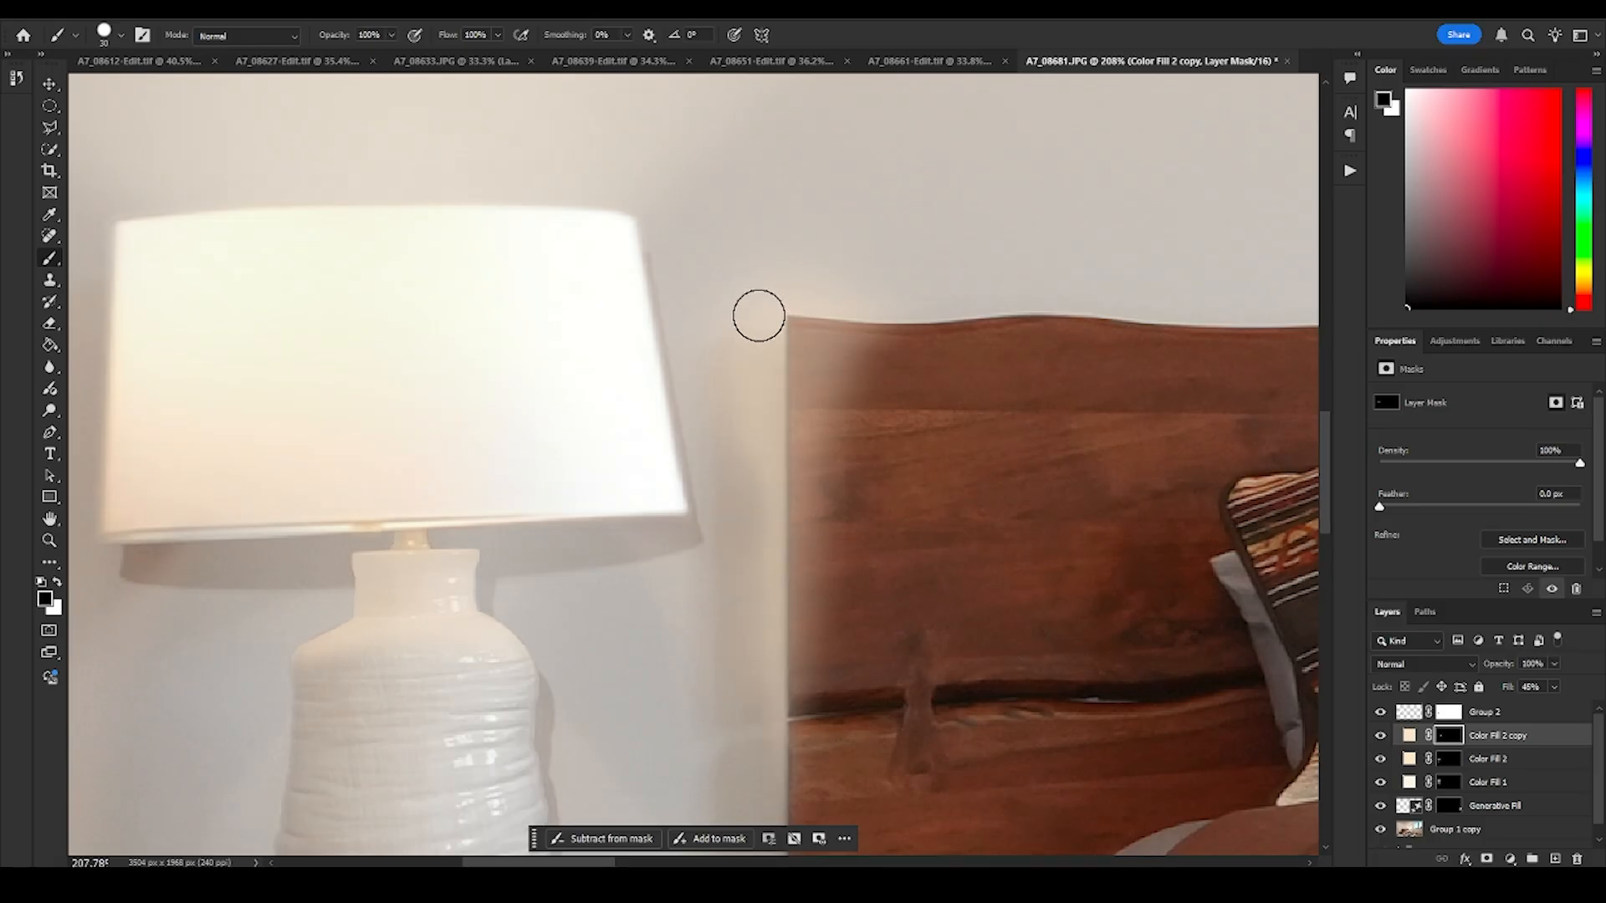
- Erase the glow spilling onto the wall along the headboard's lamp-side edge down to the nightstand with a hard 30 px black brush
shift+click(760, 707)
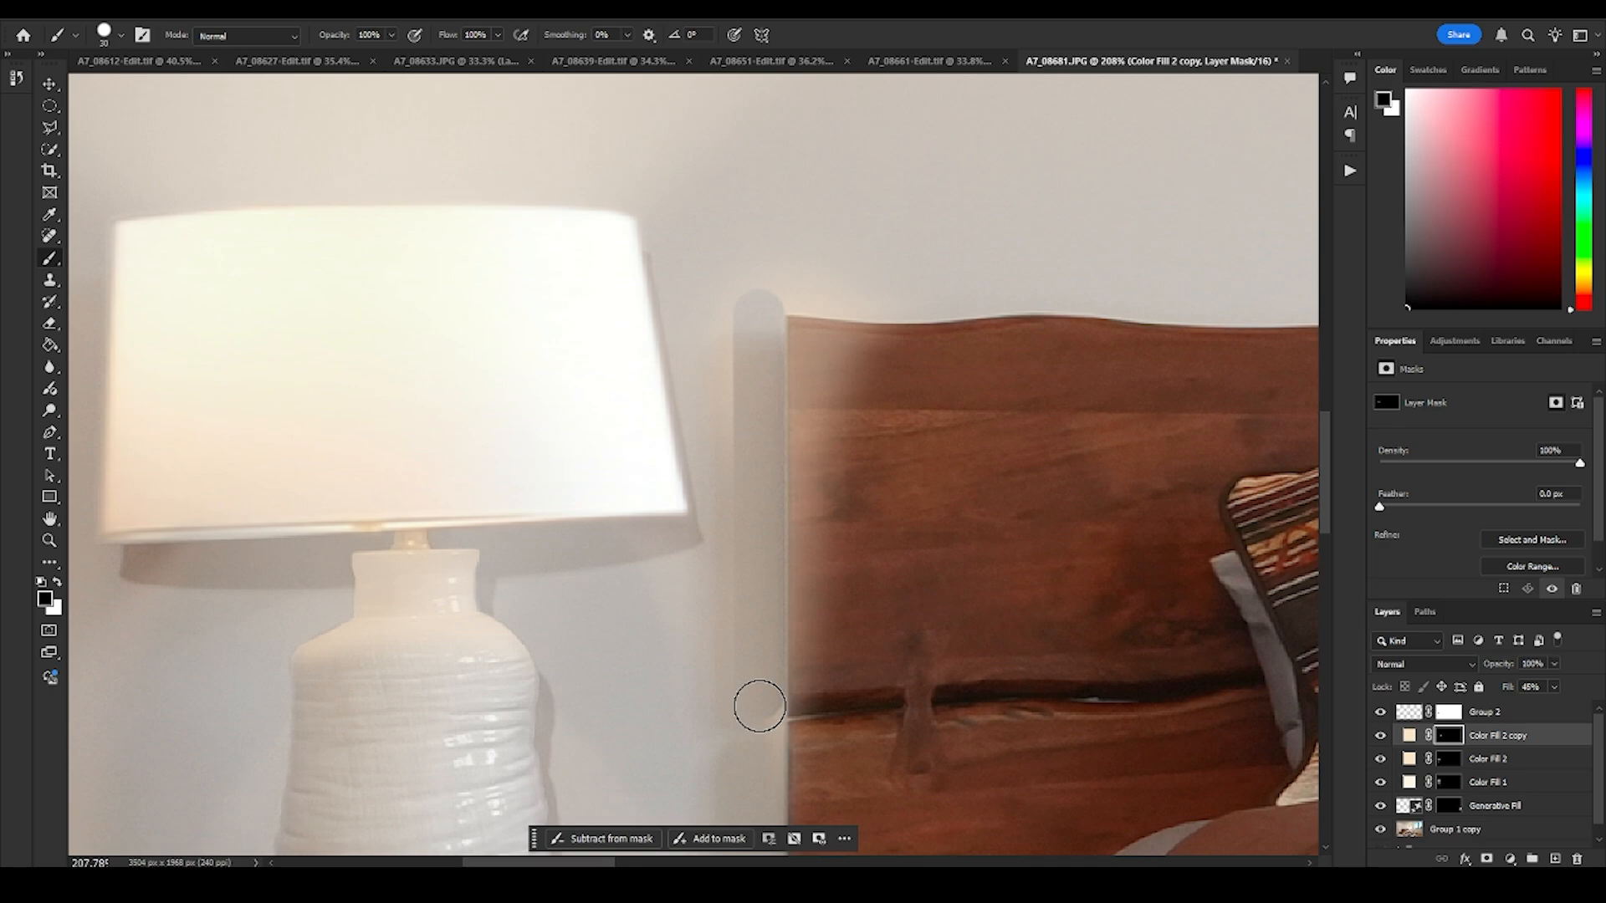
drag(757, 755, 736, 458)
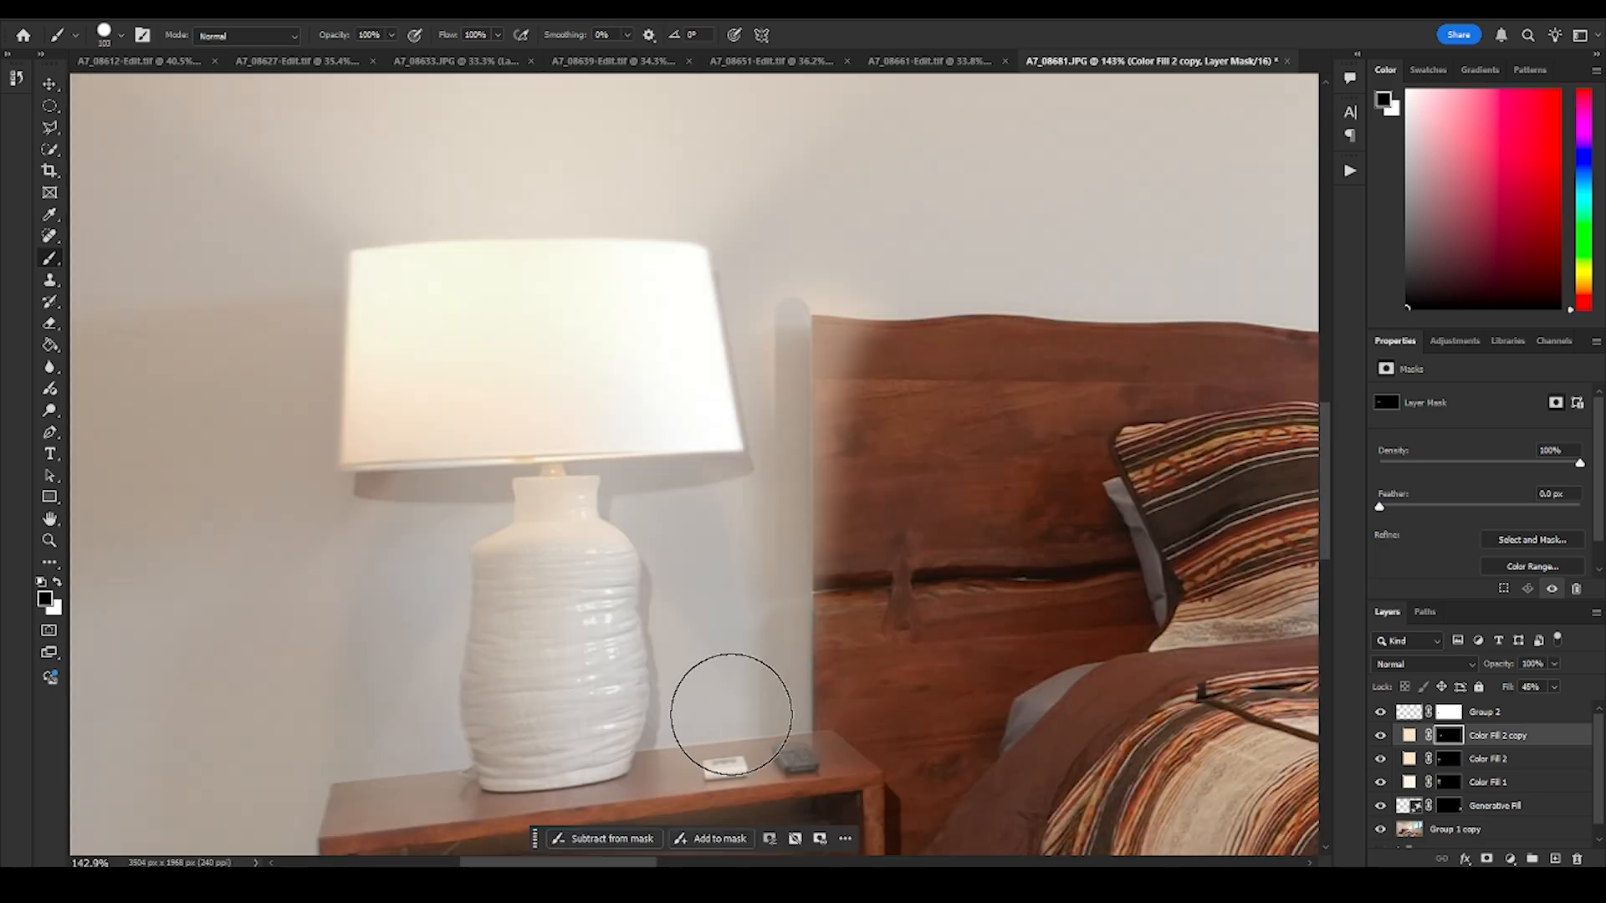
mouse_move(734, 706)
mouse_down()
mouse_move(720, 462)
mouse_move(750, 243)
mouse_up()
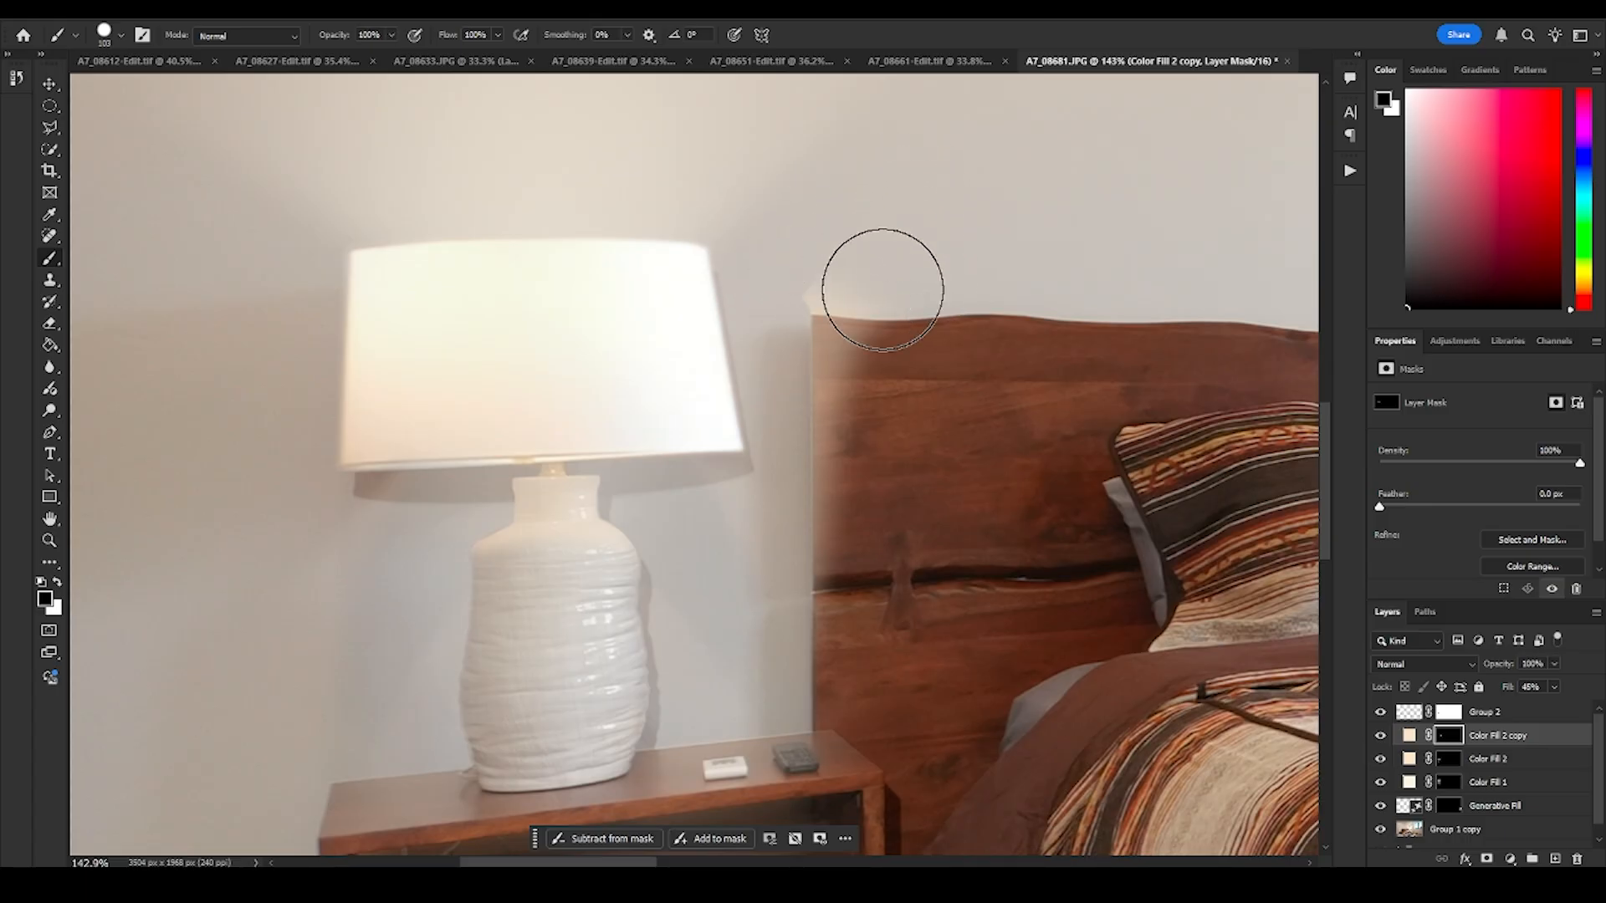
- Erase the leftover glow on the wall around and above the headboard's lamp-side top corner with a small black brush
key(z)
mouse_move(867, 276)
mouse_down()
mouse_move(925, 316)
mouse_move(835, 406)
mouse_up()
key(b)
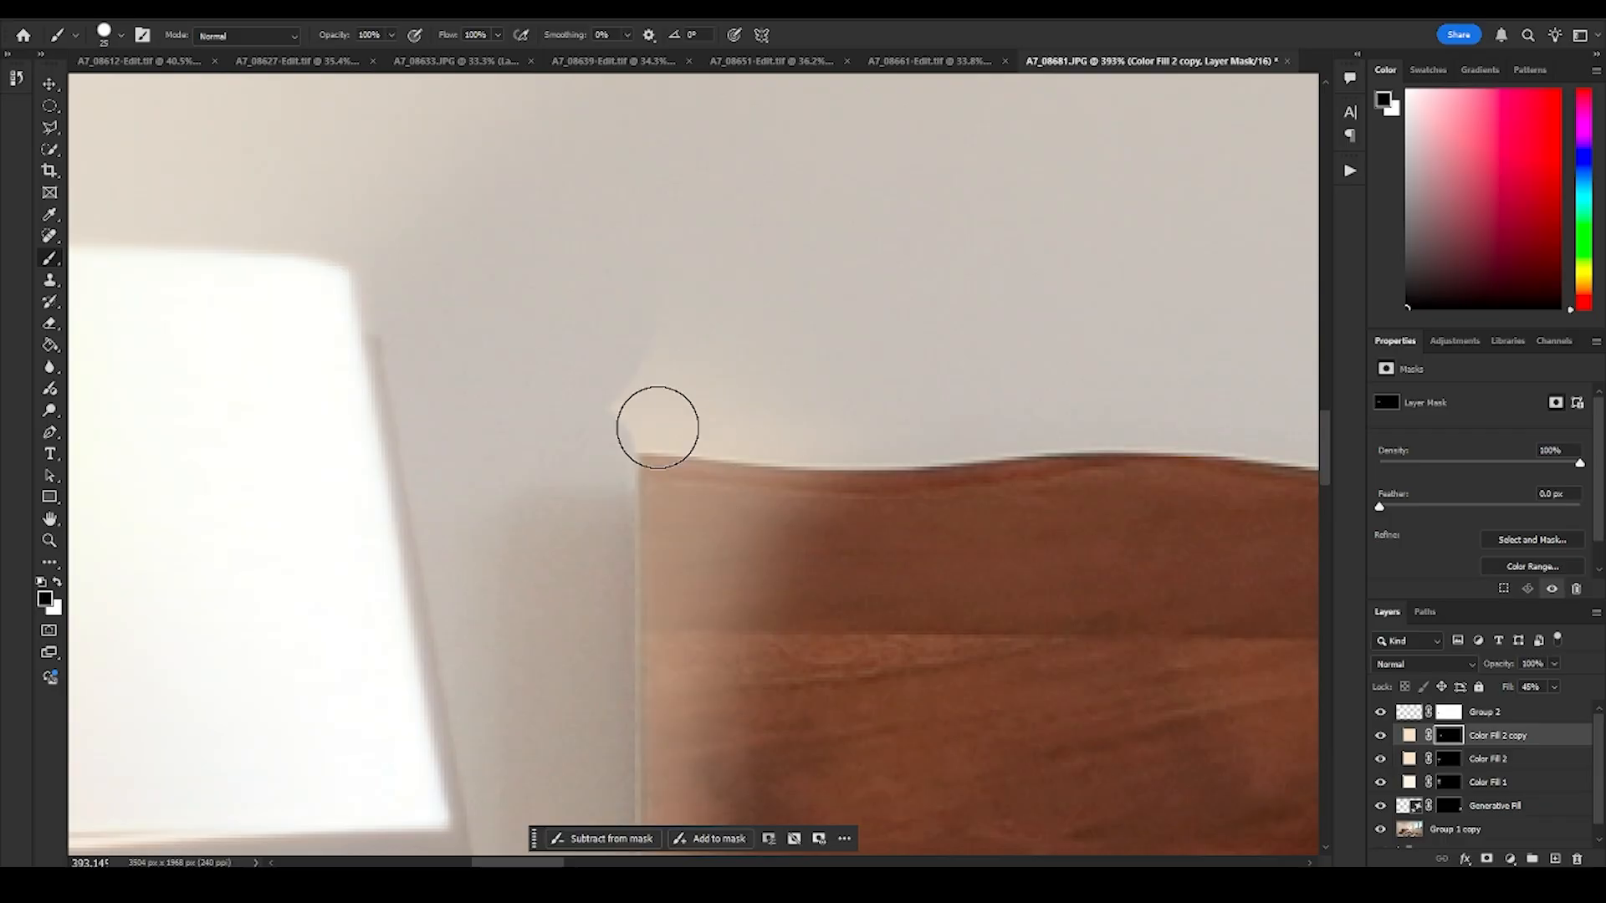
mouse_move(642, 416)
mouse_down()
mouse_move(916, 427)
mouse_move(1020, 408)
mouse_move(1052, 372)
mouse_move(911, 378)
mouse_move(595, 348)
mouse_move(911, 252)
mouse_move(677, 186)
mouse_move(888, 155)
mouse_move(686, 149)
mouse_move(772, 320)
mouse_move(674, 363)
mouse_up()
key(z)
drag(721, 452, 465, 534)
mouse_move(575, 472)
mouse_down()
mouse_move(655, 473)
mouse_move(641, 479)
mouse_up()
mouse_move(666, 369)
mouse_down()
mouse_move(717, 366)
mouse_move(759, 506)
mouse_move(803, 488)
mouse_up()
key(b)
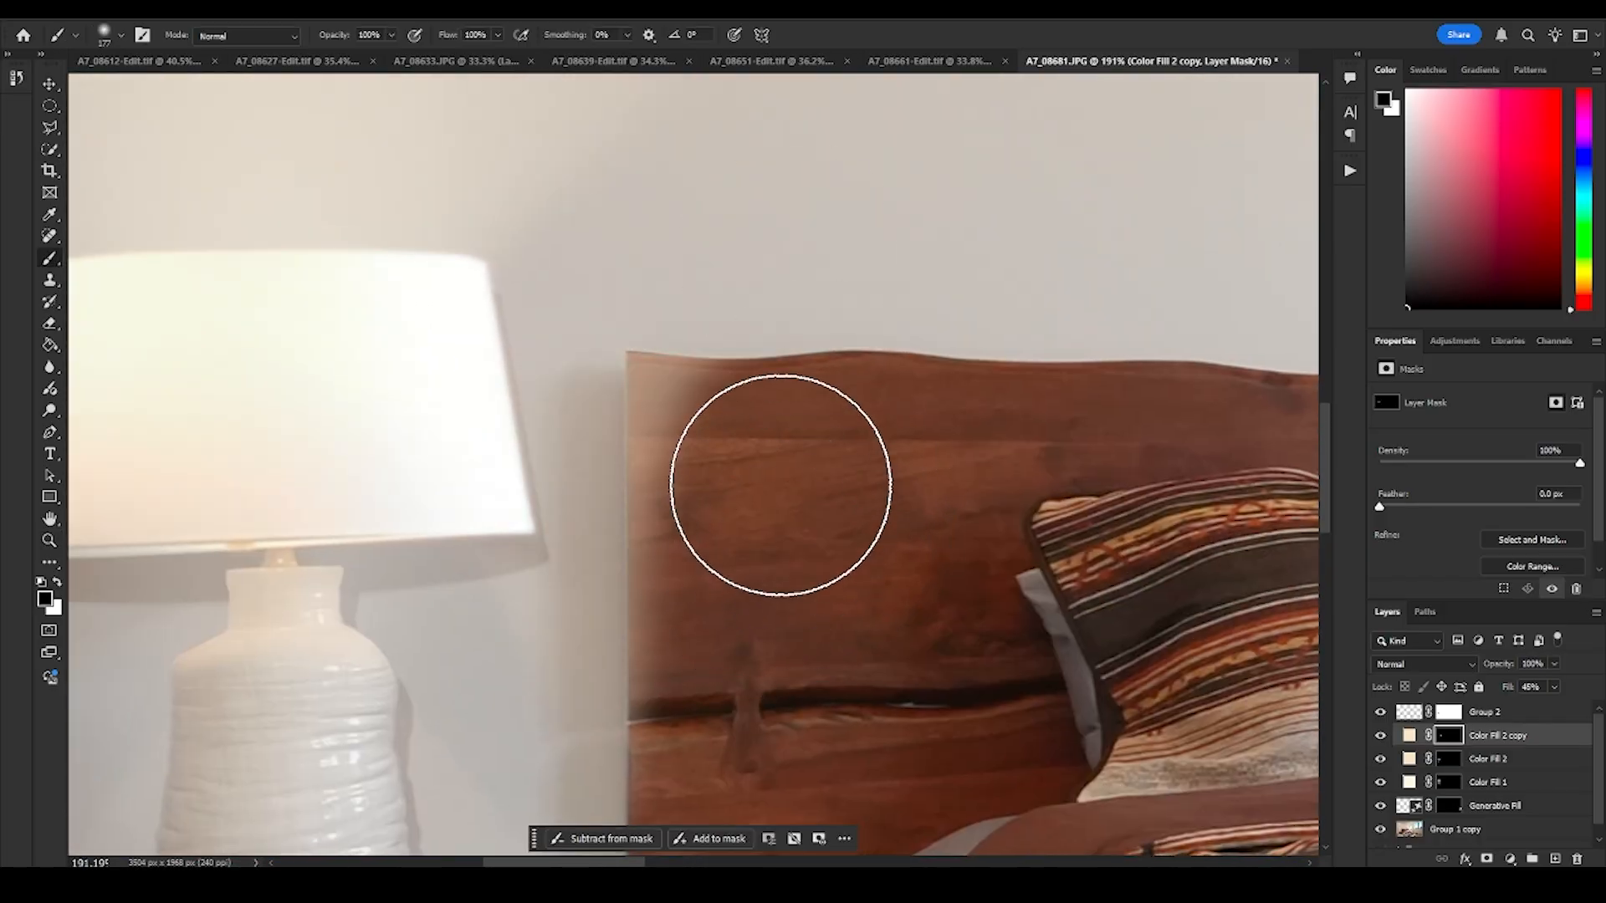
- Paint a soft warm vertical glow on the wall beside the headboard in the mask with white at 30% flow
key(z)
drag(920, 460, 1033, 526)
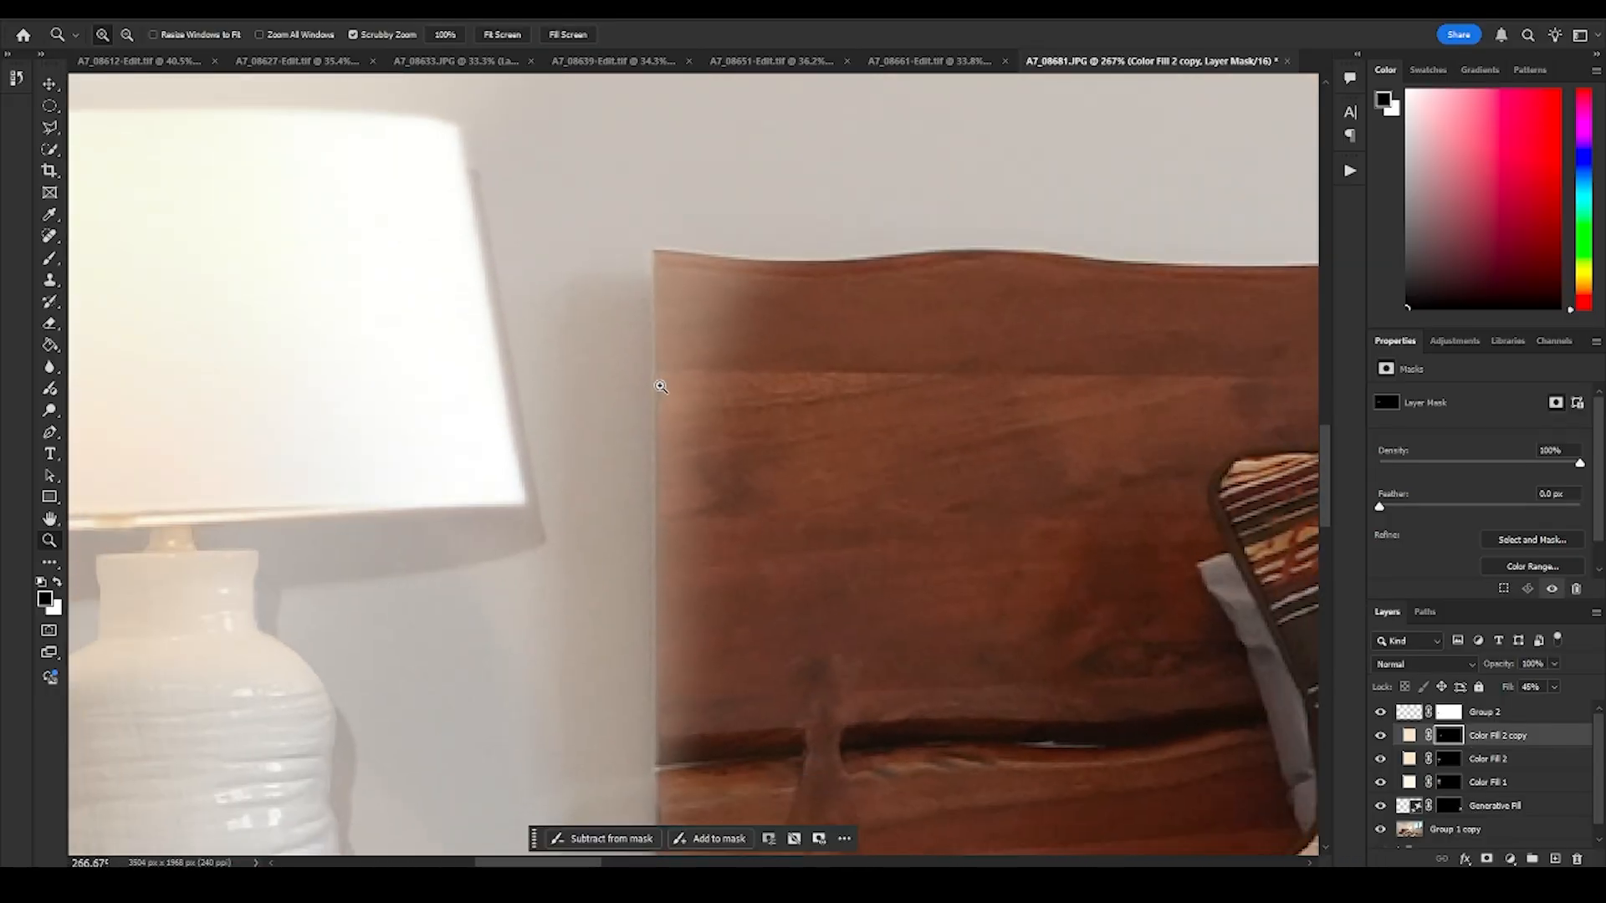
key(b)
drag(561, 316, 417, 343)
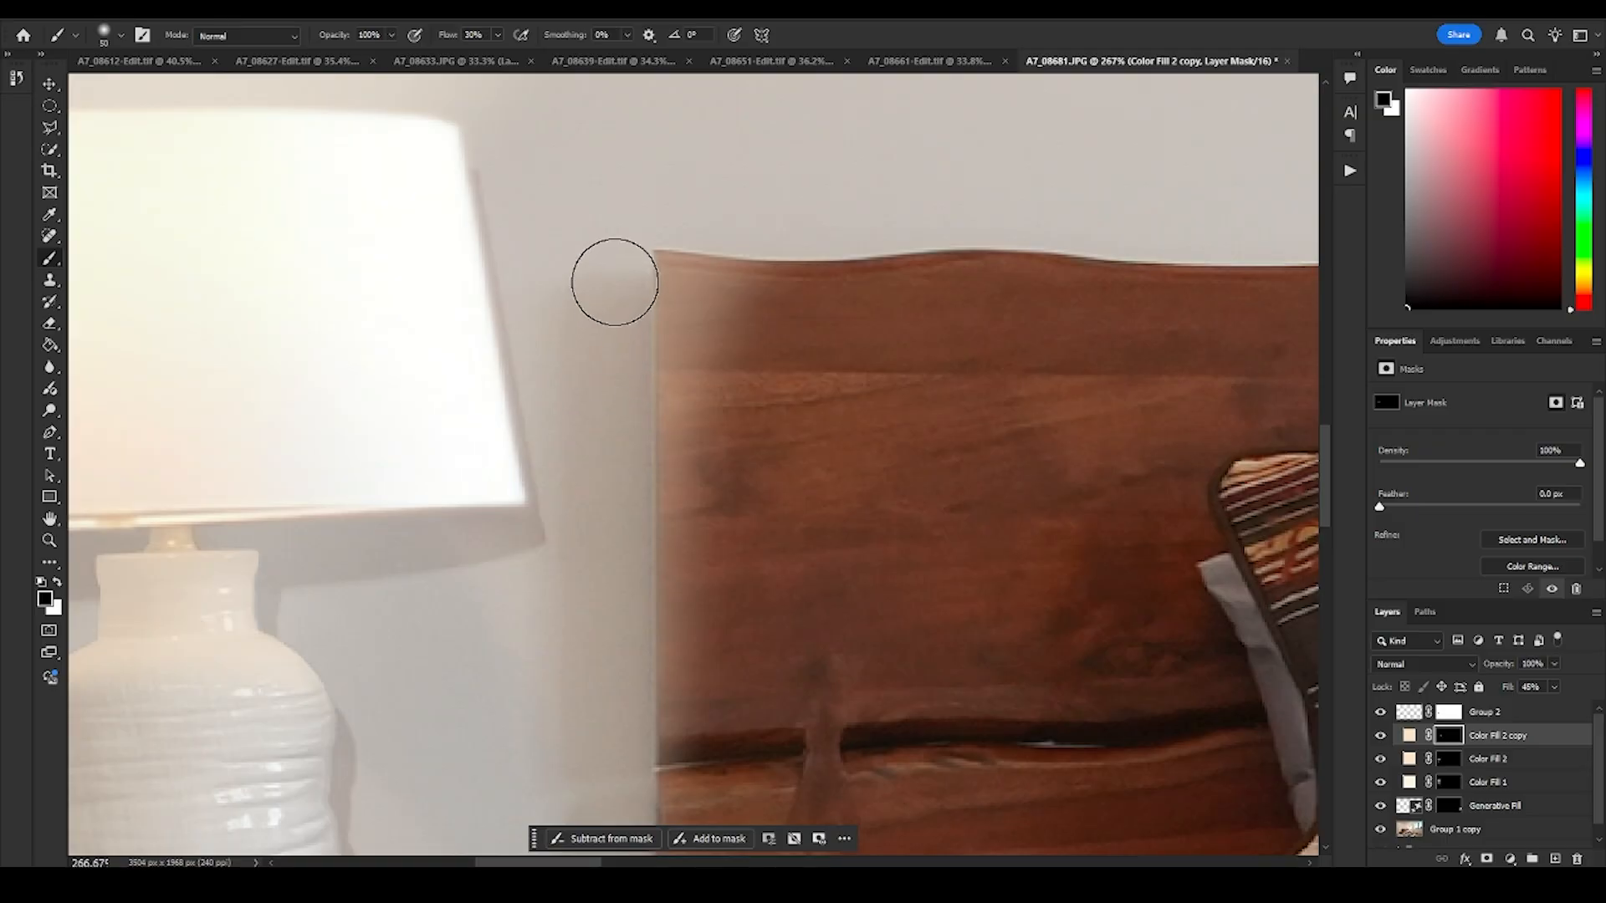
key(x)
mouse_move(604, 325)
mouse_down()
mouse_move(605, 286)
mouse_move(582, 623)
mouse_move(611, 720)
mouse_move(603, 758)
mouse_move(603, 688)
mouse_up()
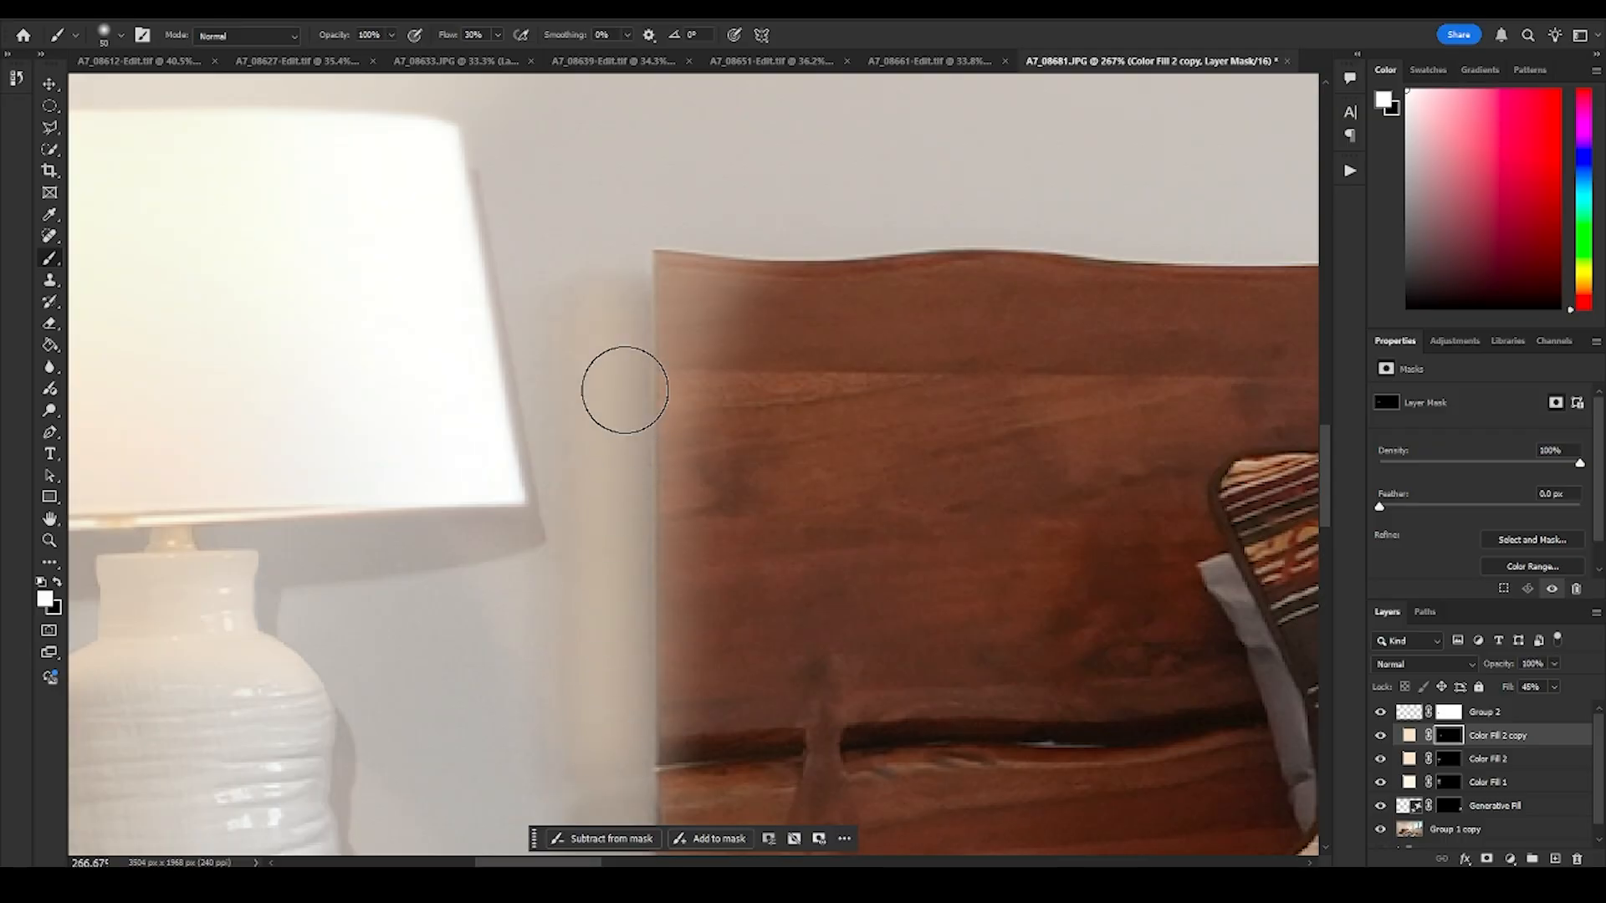
- Fade the warm wall glow between the lamp and the headboard with an enlarged soft black brush at 30% flow
key(z)
mouse_move(860, 473)
mouse_down()
mouse_move(513, 832)
mouse_move(807, 508)
mouse_up()
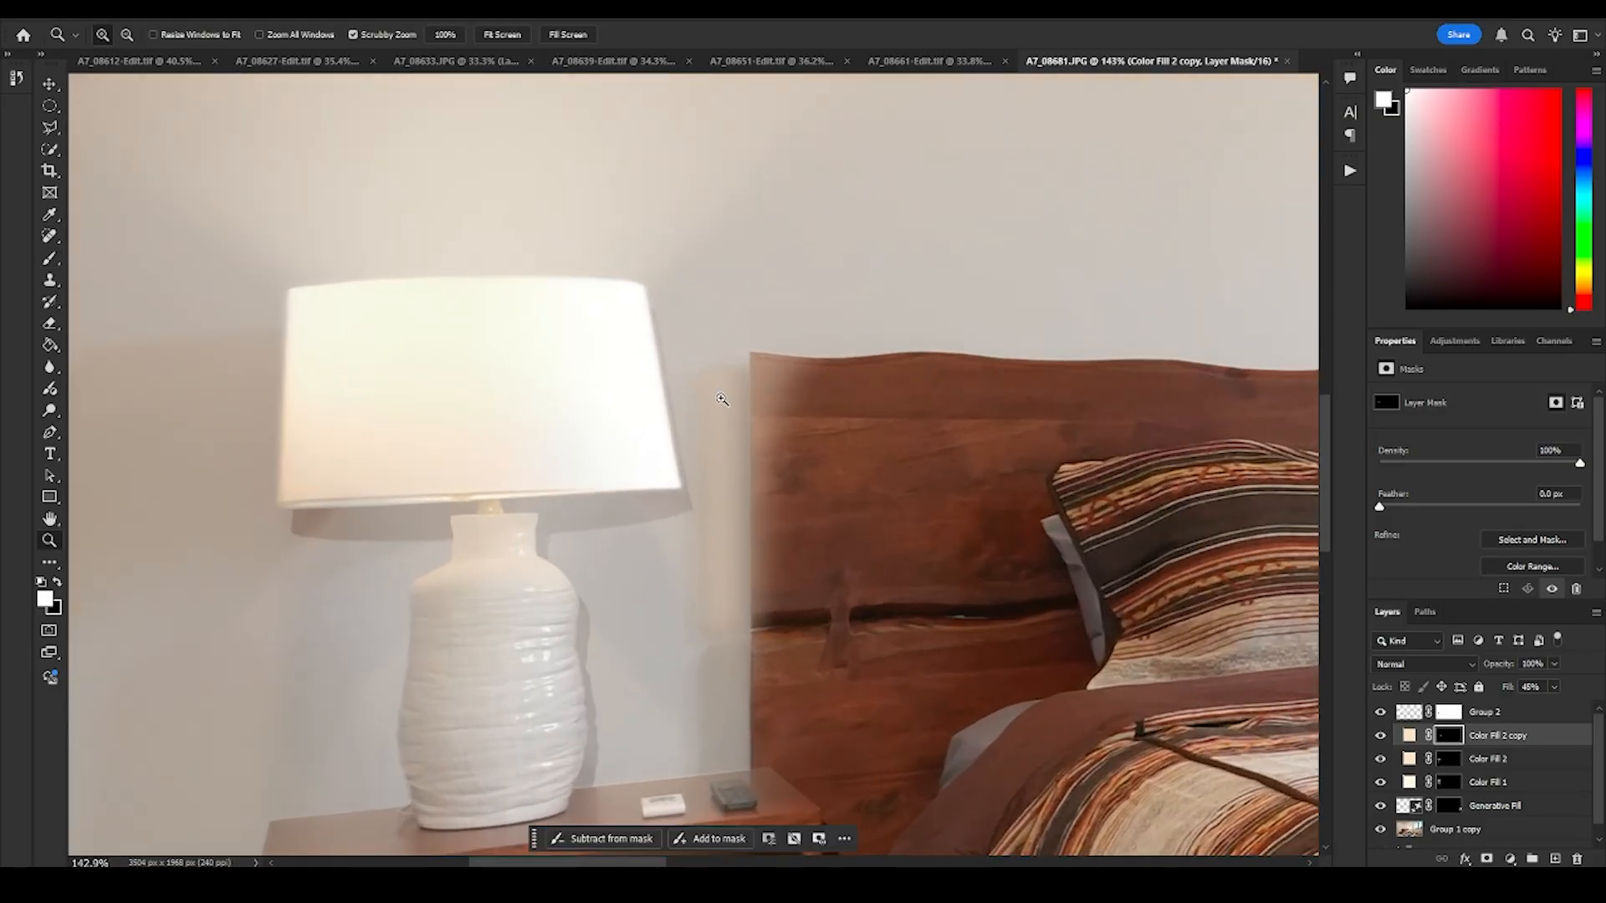
key(b)
key(x)
right_click(630, 394)
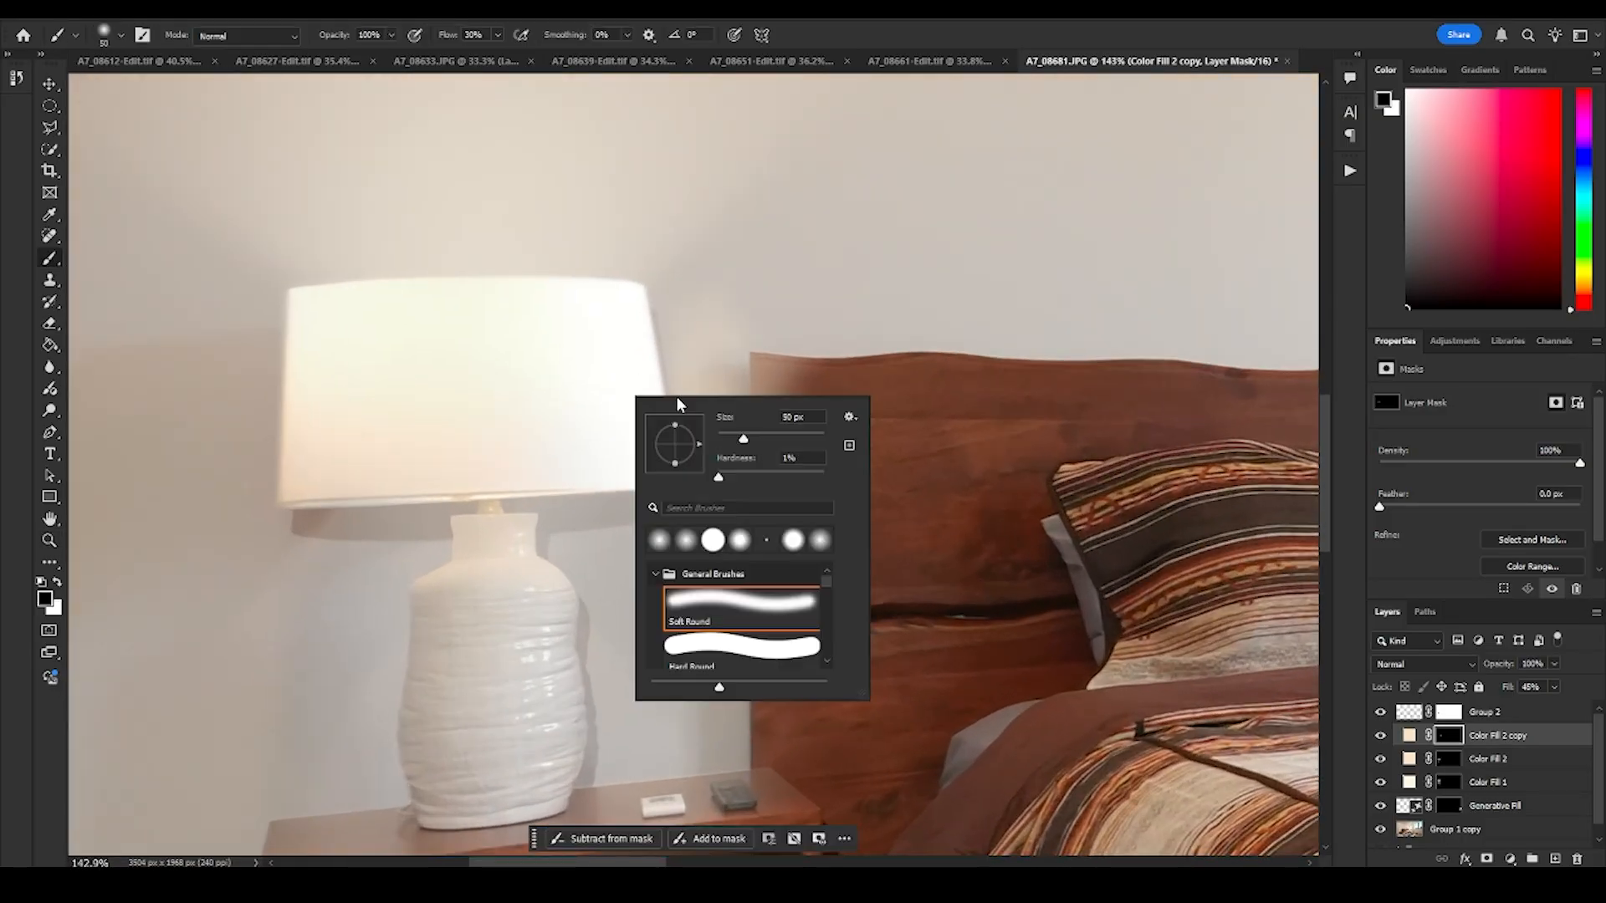
key(Escape)
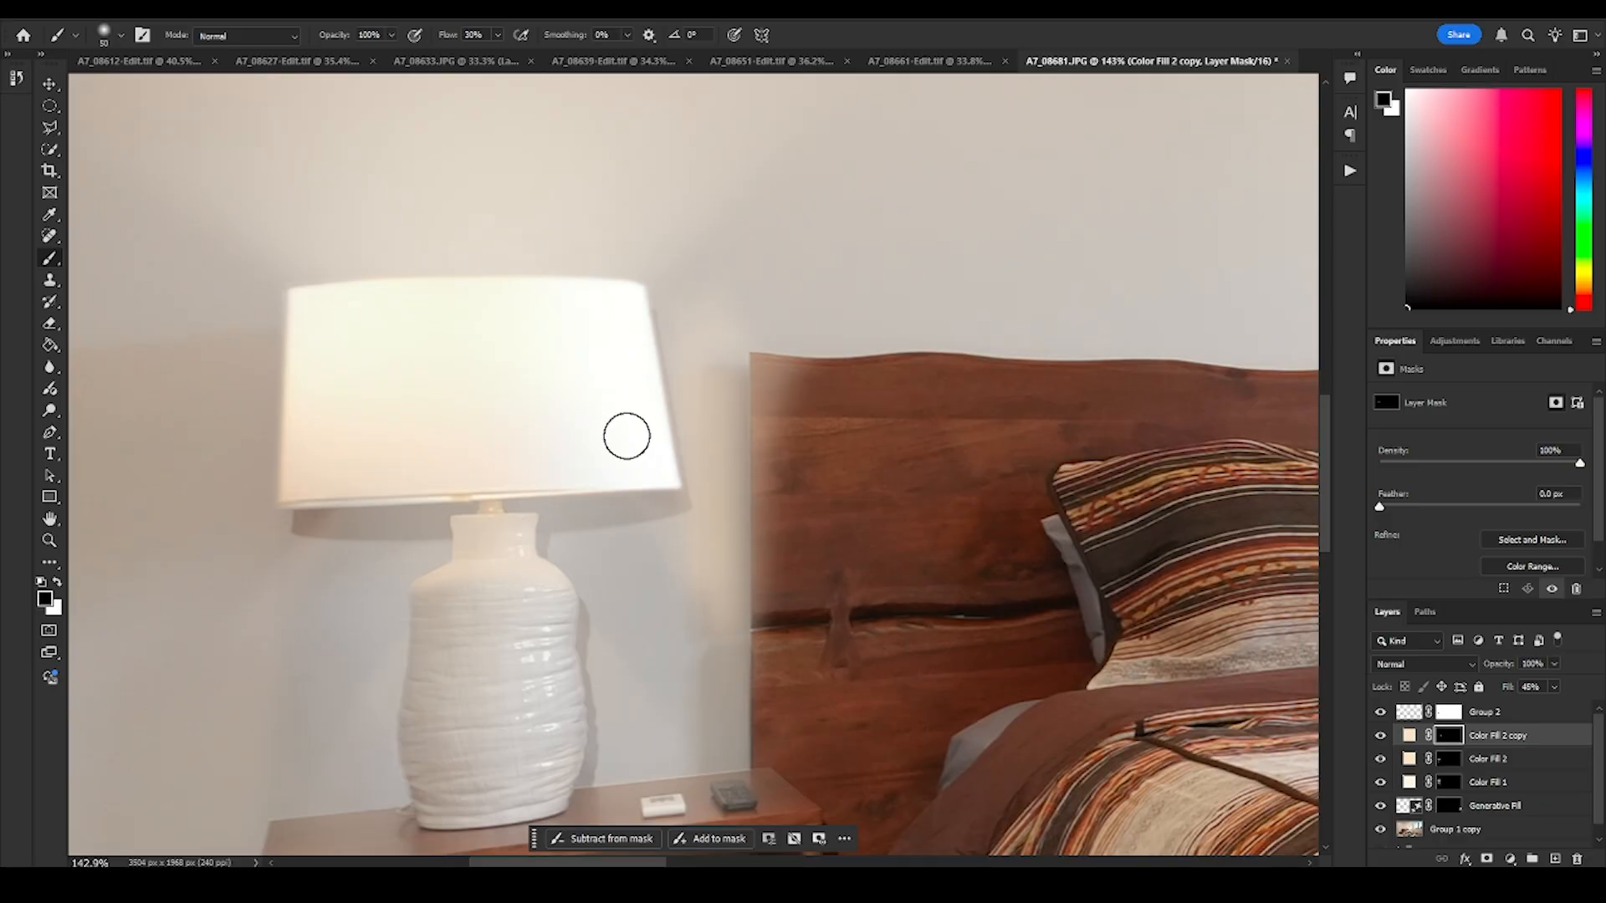
key(bracketright)
key(bracketright)
key(bracketright)
key(bracketright)
key(bracketright)
key(bracketright)
key(bracketright)
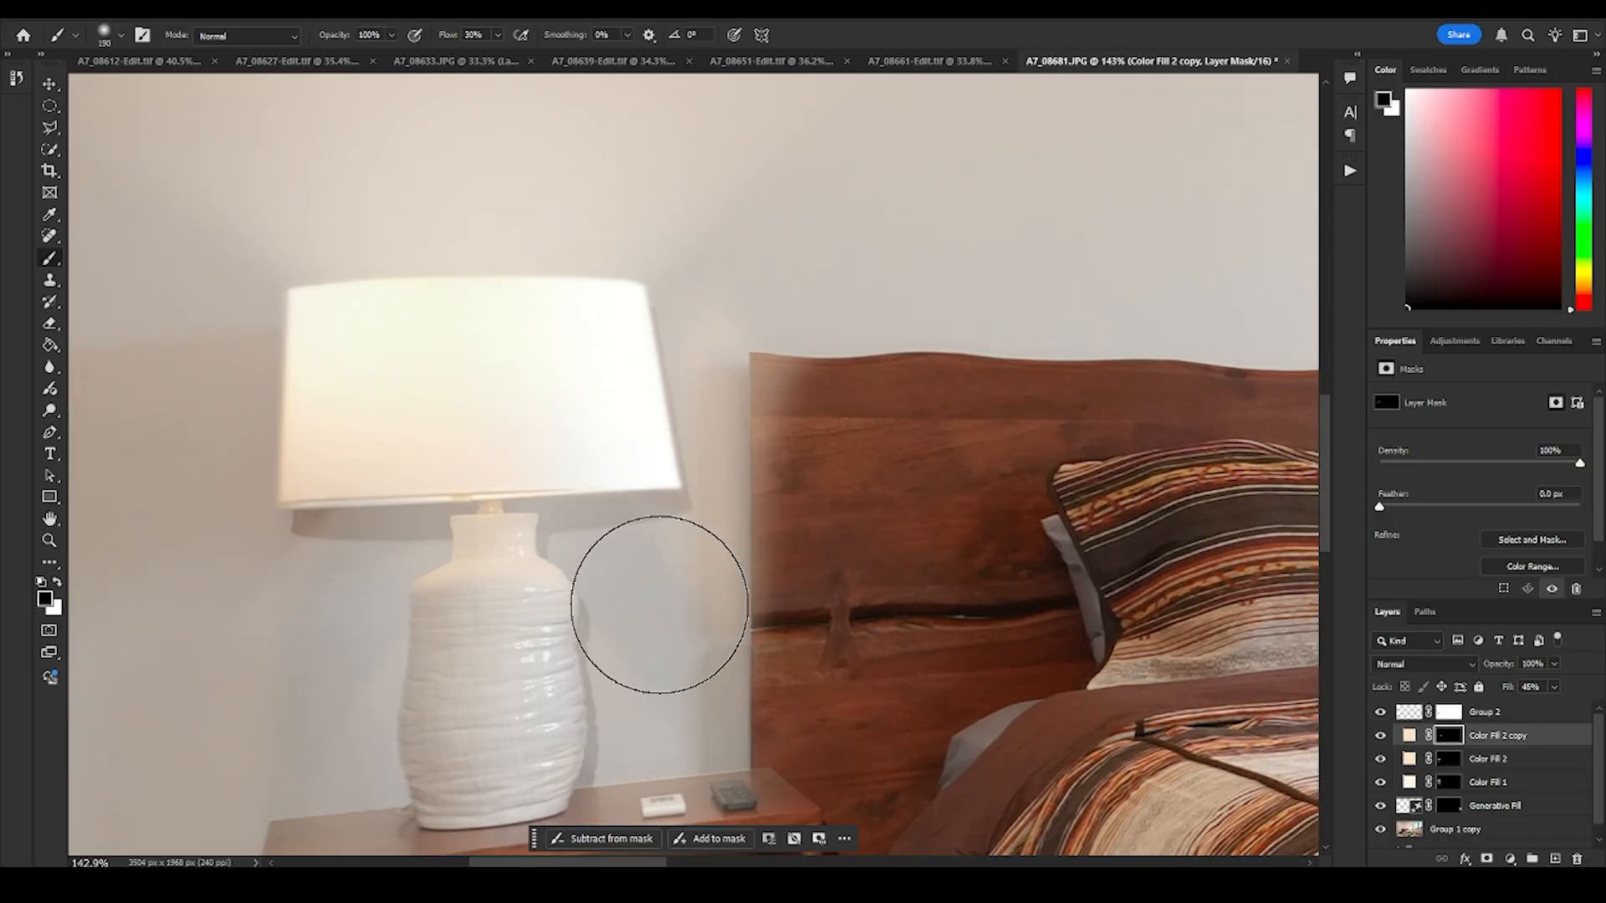
drag(659, 339, 662, 622)
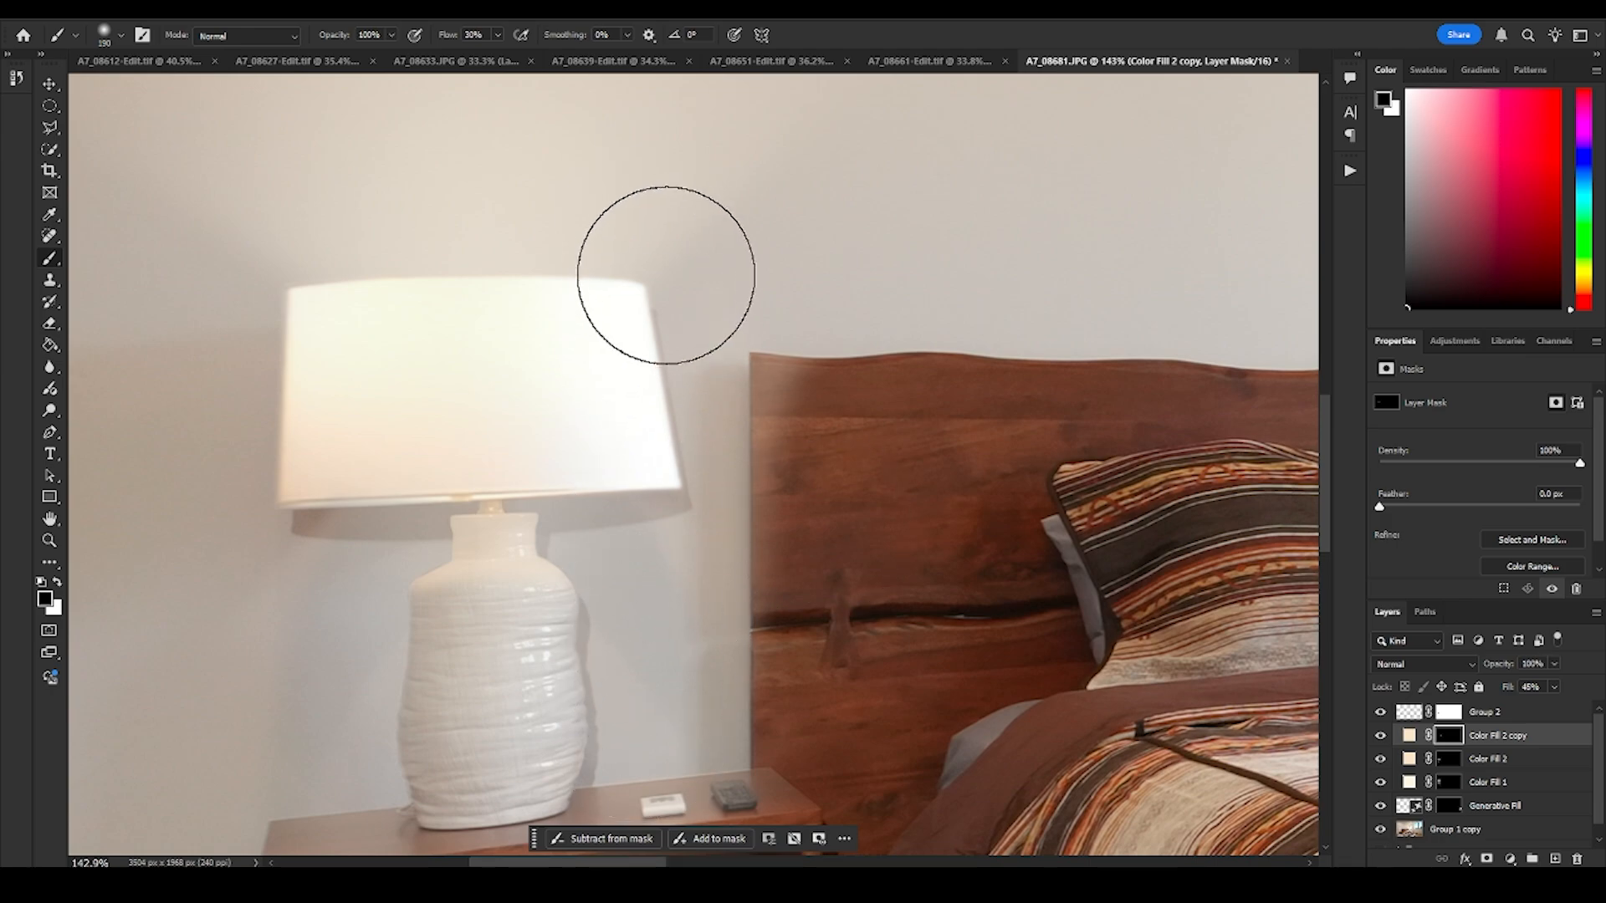
- Examine the whole bedroom, comparing the near lamp's light with the far lamp across the bed
key(z)
drag(935, 509, 860, 525)
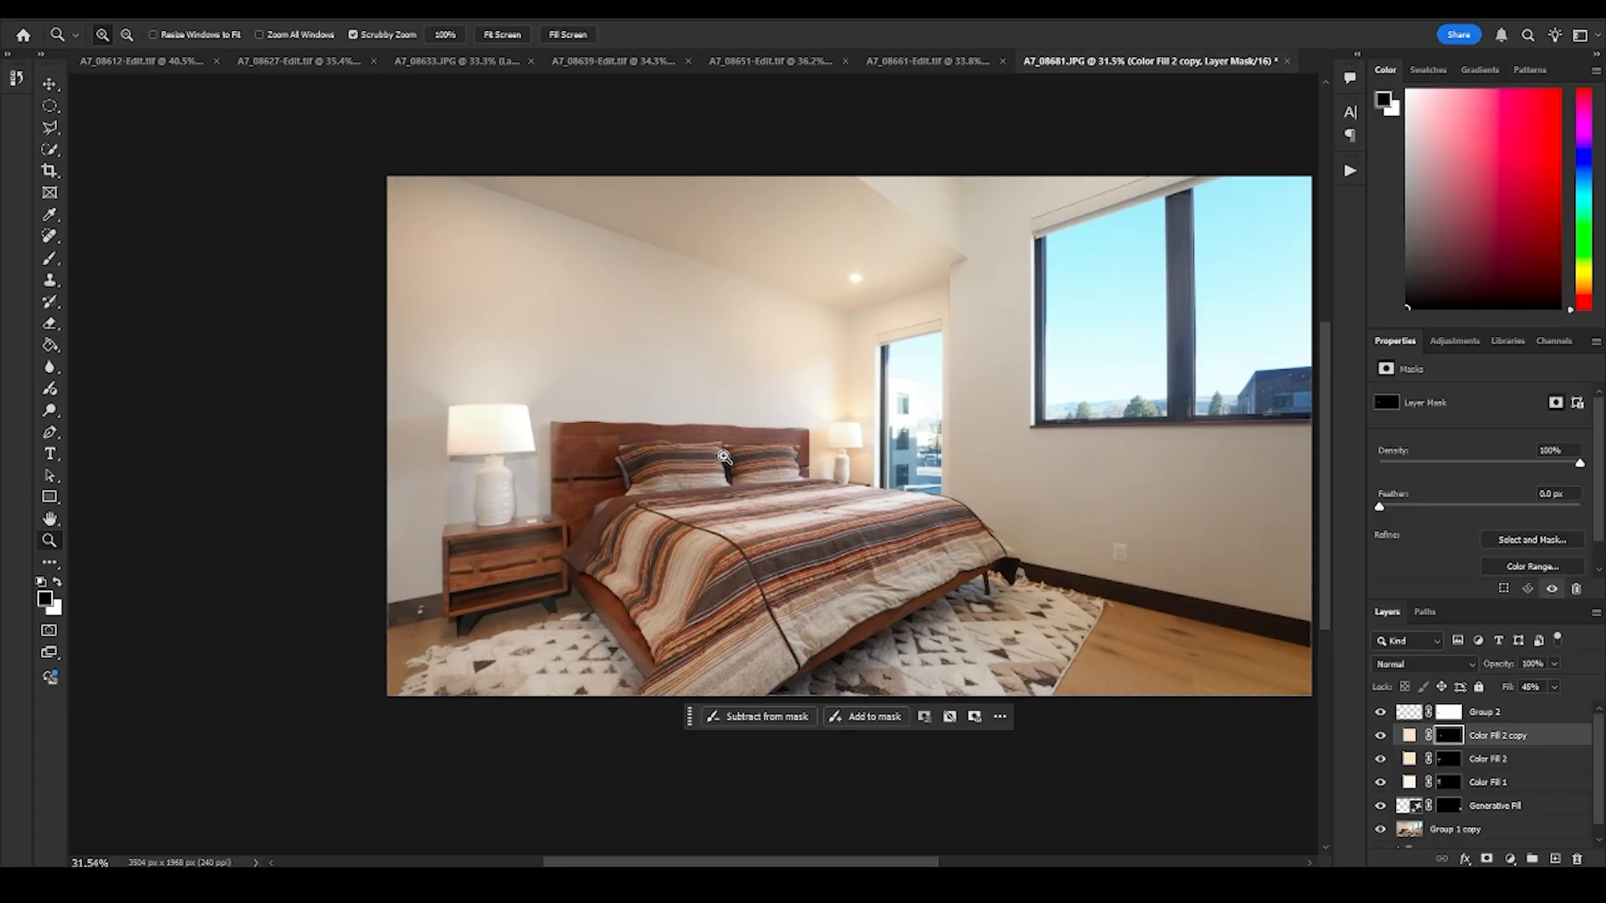
drag(556, 465, 608, 465)
drag(608, 465, 639, 520)
drag(730, 485, 715, 492)
drag(1191, 518, 861, 528)
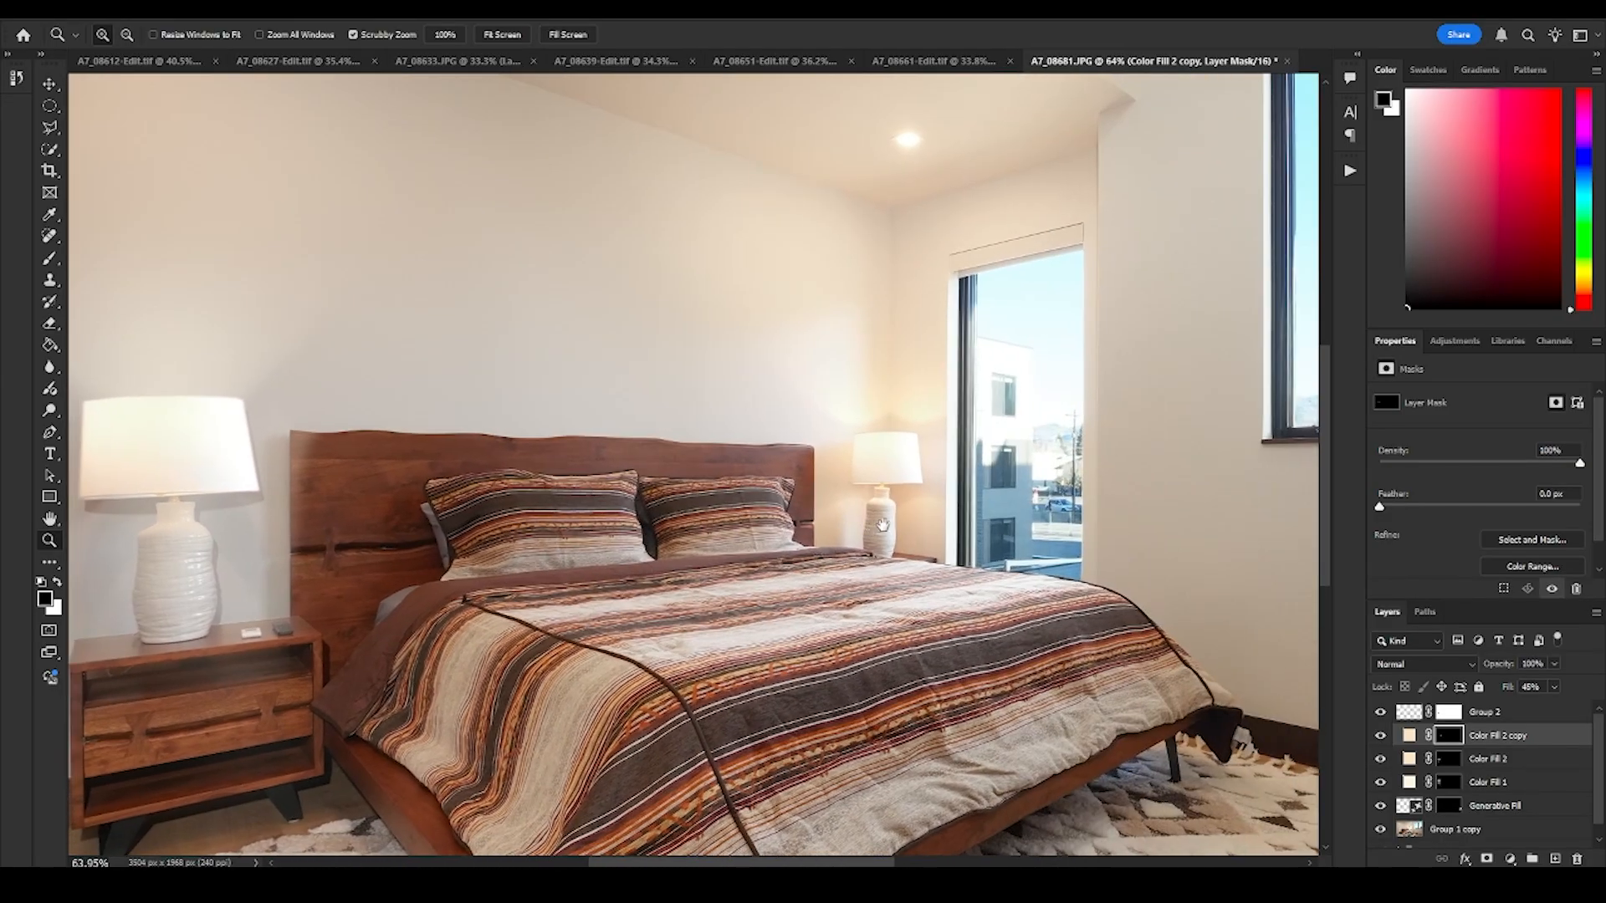
- Set the Color Fill 2 copy layer's fill to 100%
drag(663, 522, 846, 490)
drag(542, 454, 771, 486)
drag(1510, 691, 1582, 694)
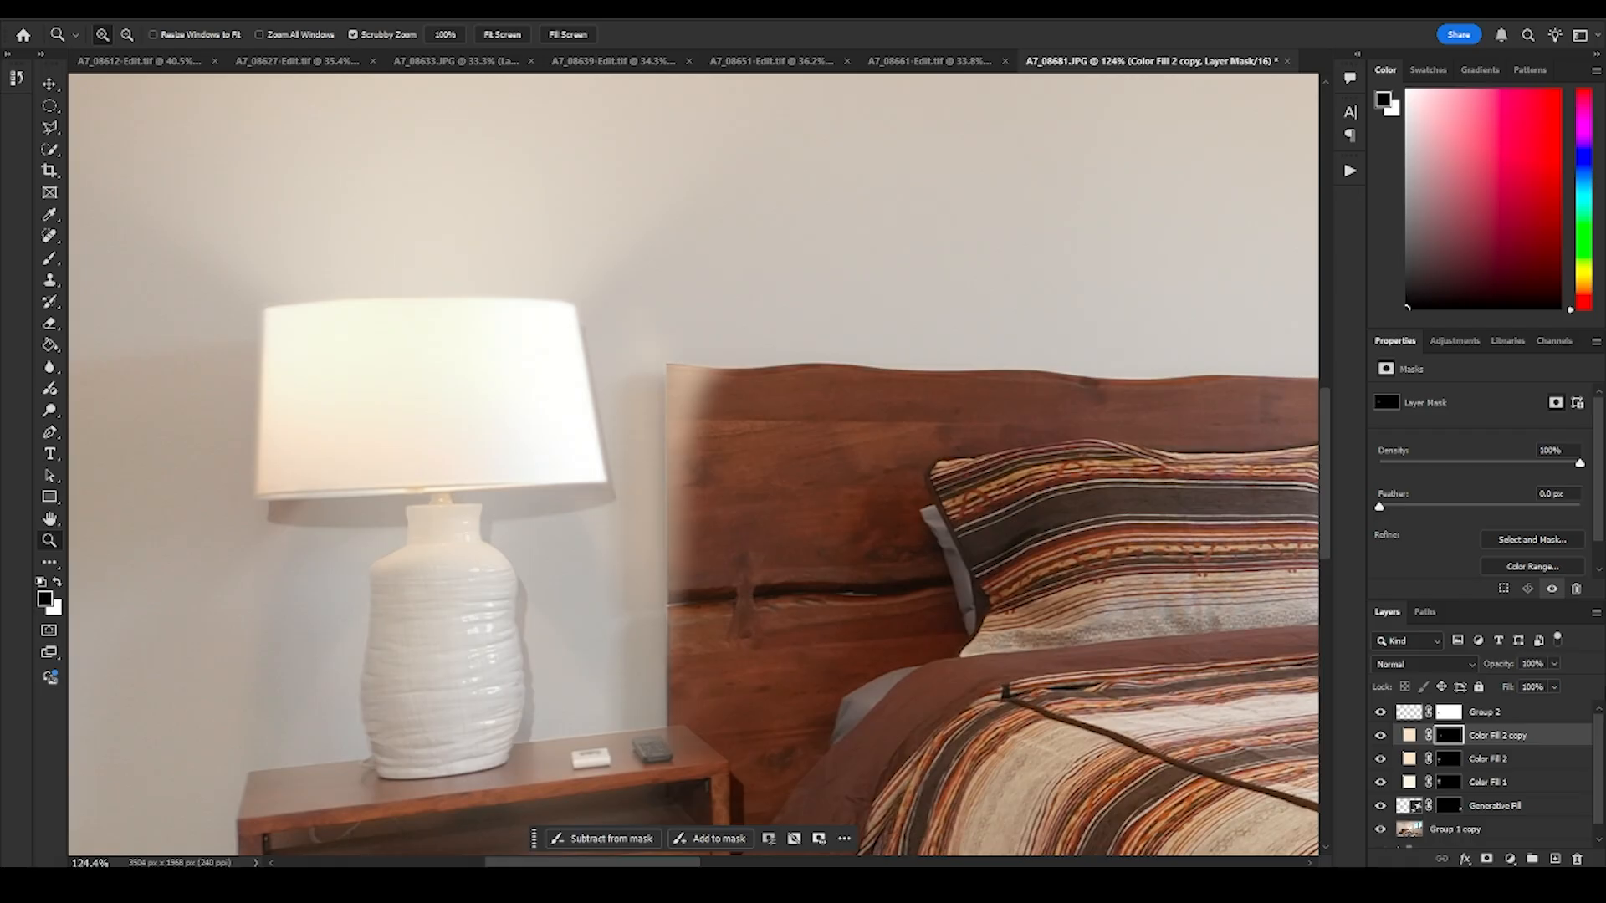
- Reduce the Color Fill 2 copy layer's fill to 56% to soften the wall glow
drag(824, 388, 815, 435)
drag(1495, 687, 1497, 685)
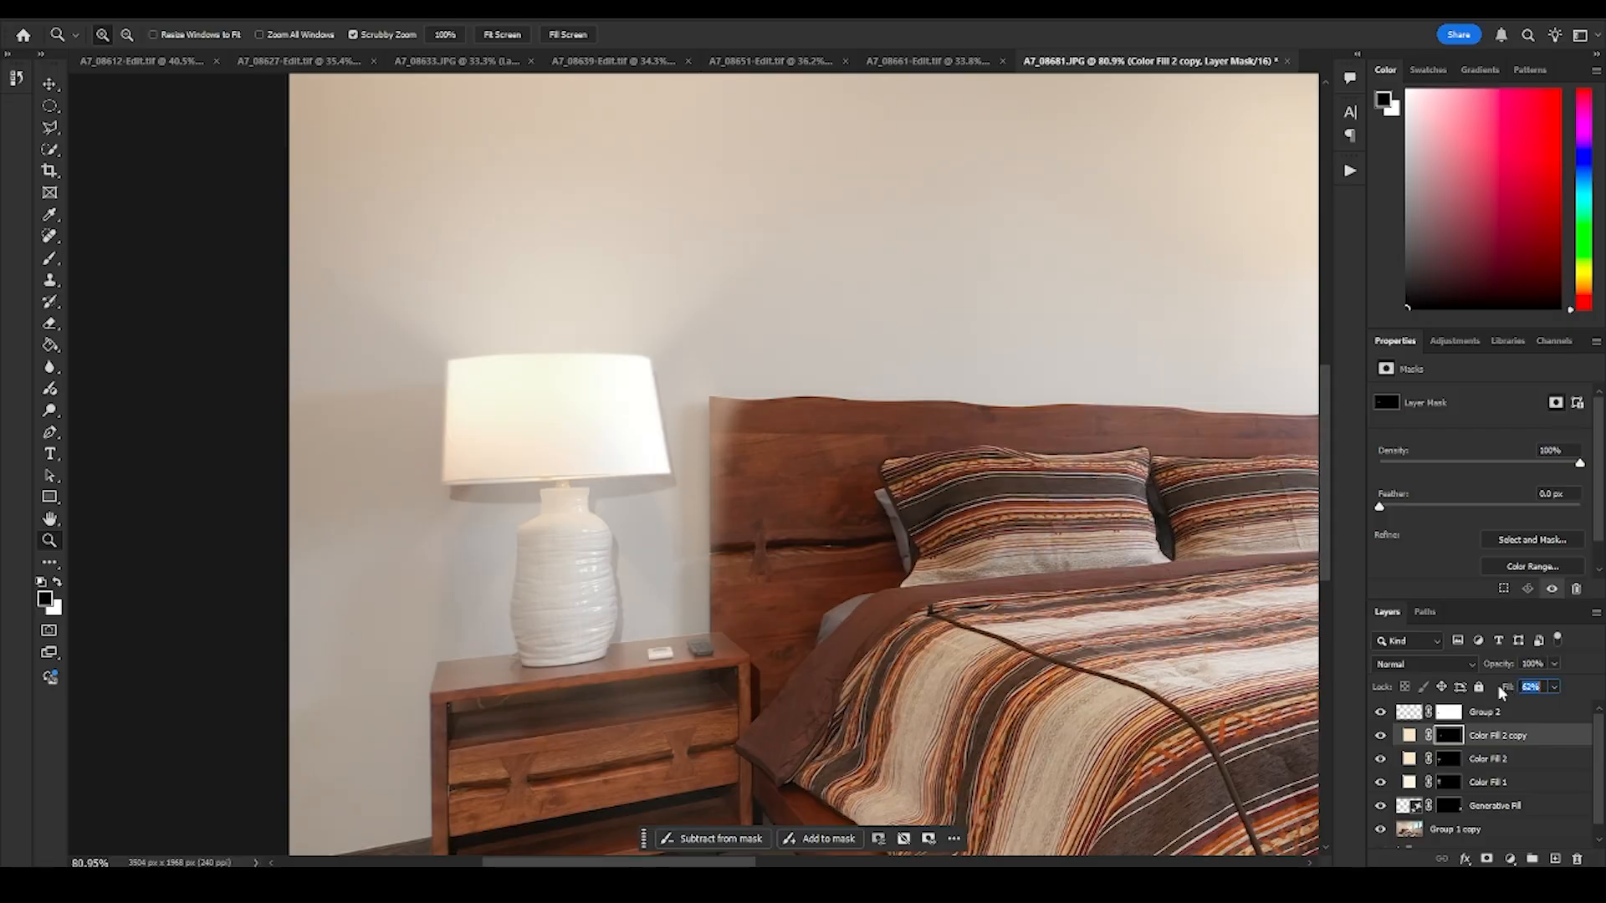
drag(901, 462, 667, 435)
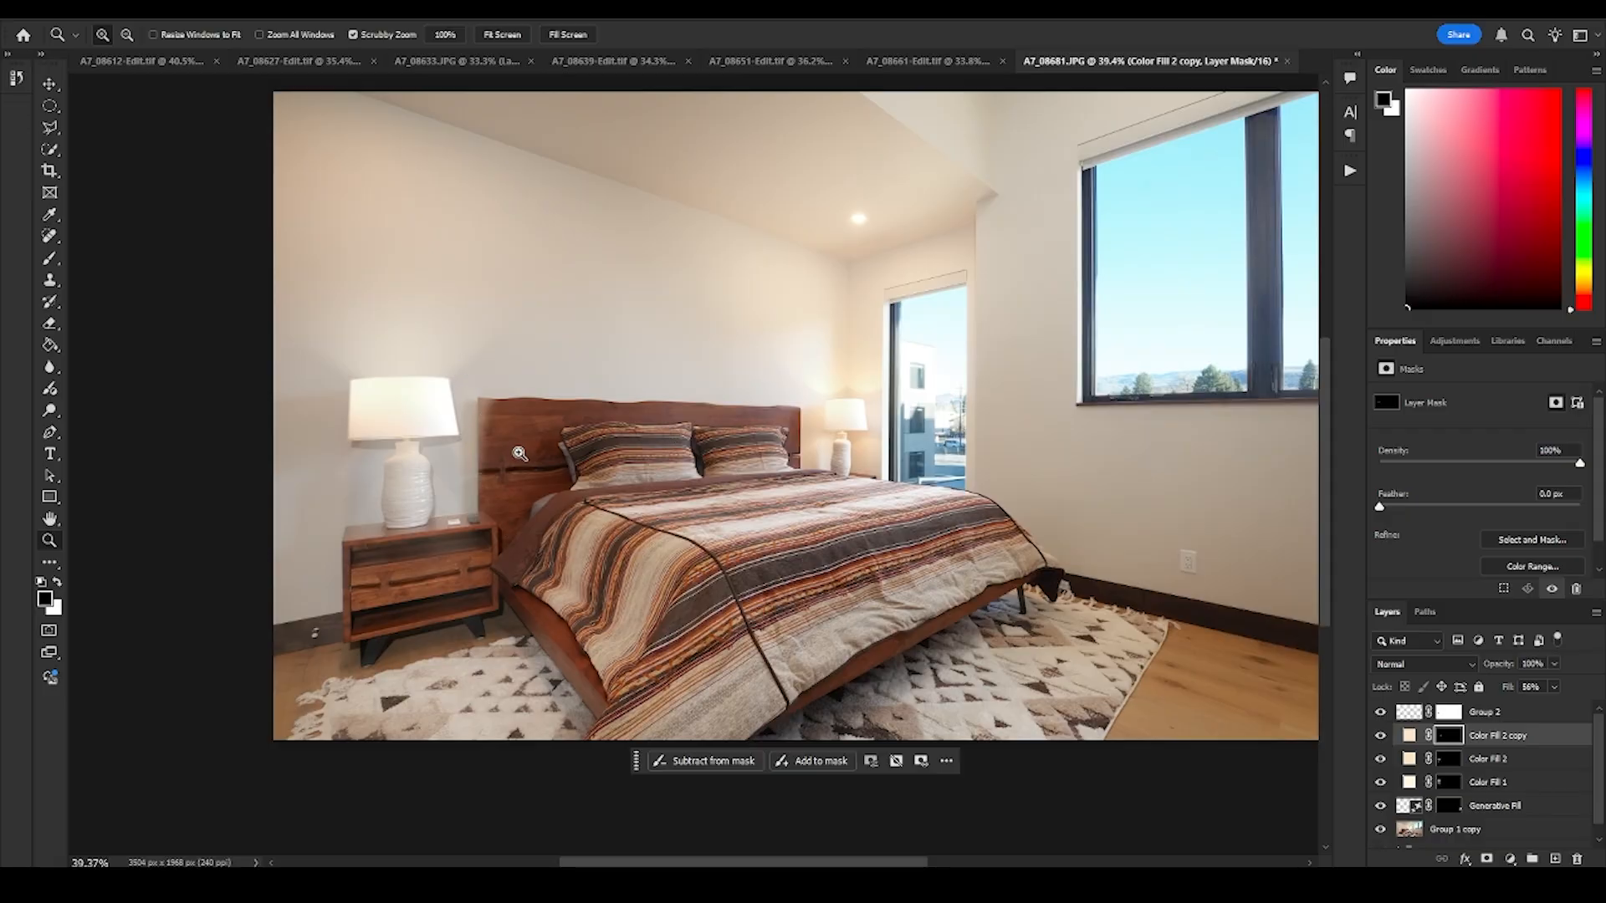
- Group the layers from Generative Fill up to Group 2 into a new group named light
click(1497, 806)
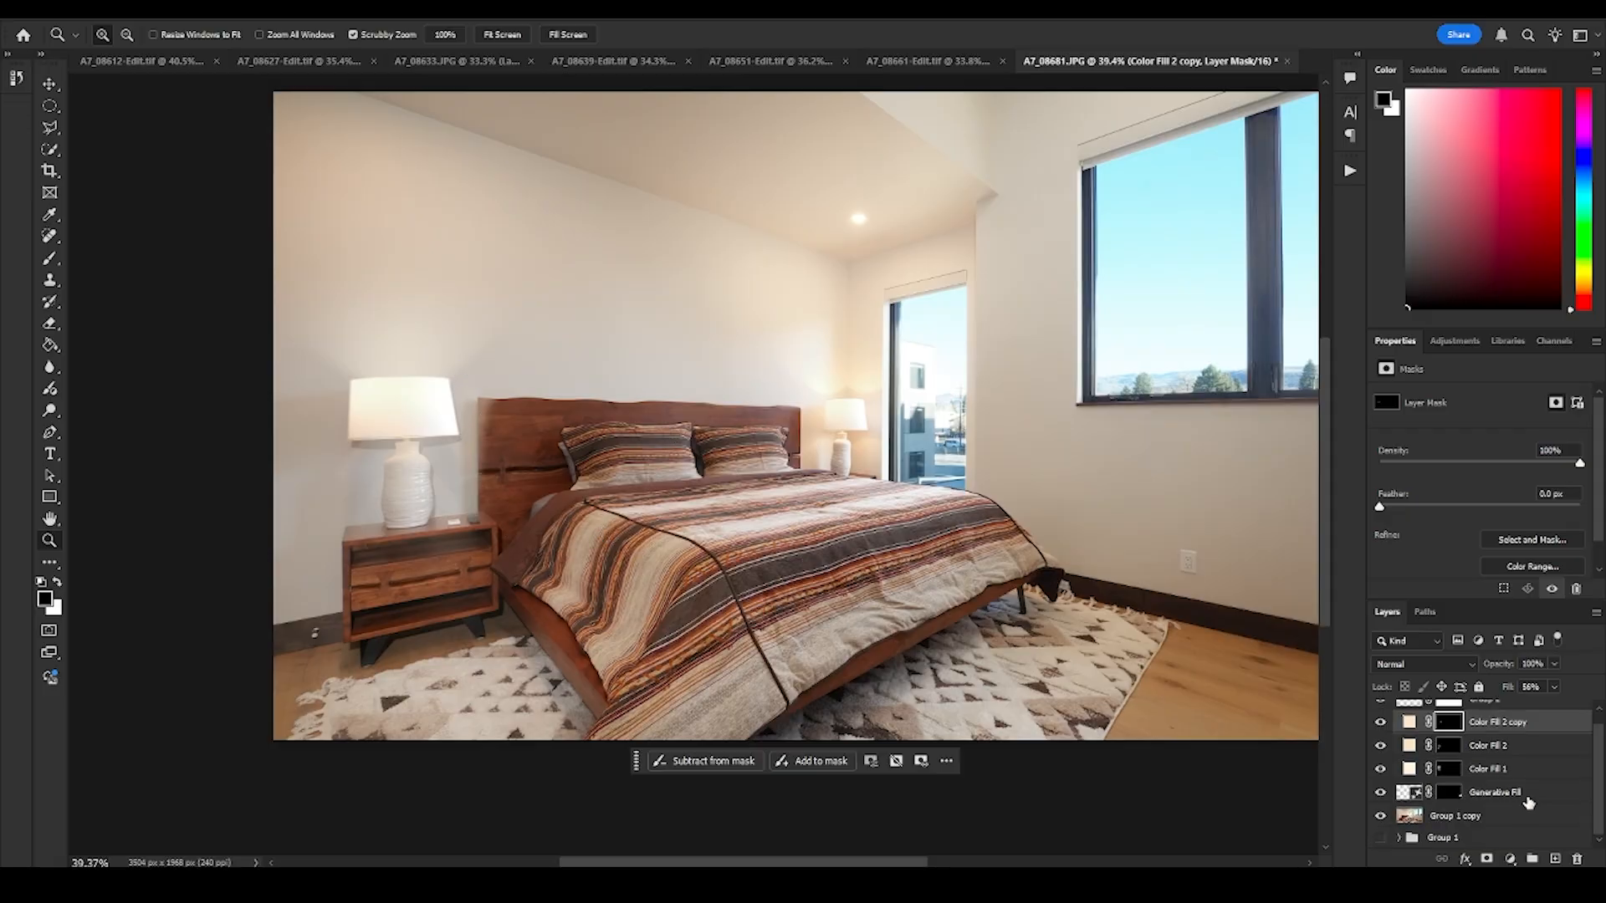
shift+click(1496, 717)
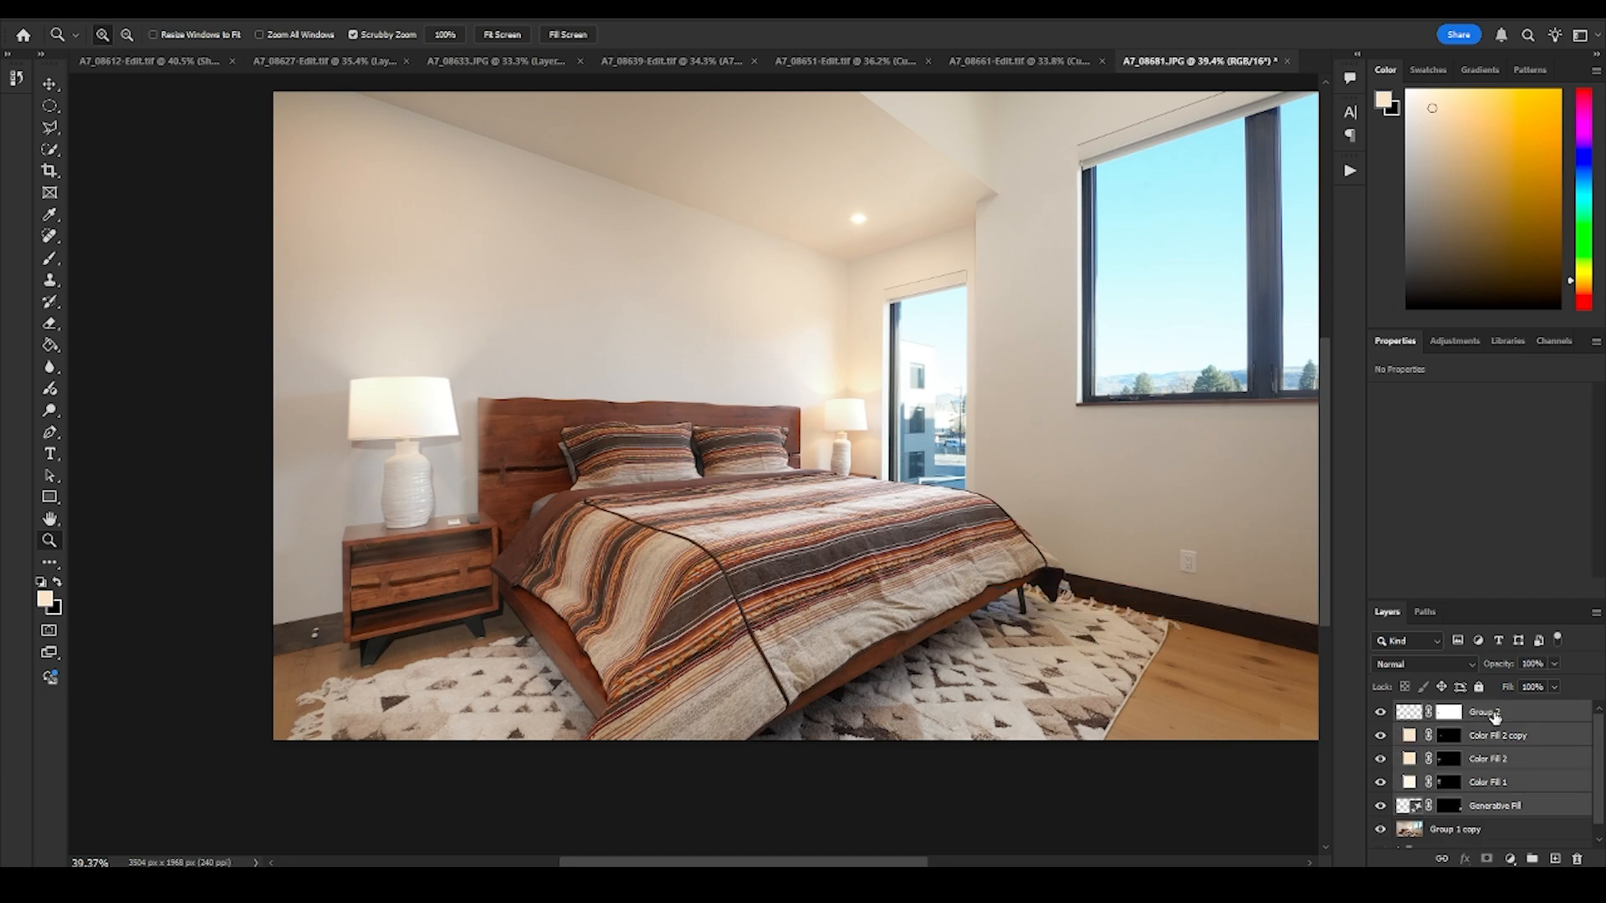
right_click(1495, 717)
click(1512, 527)
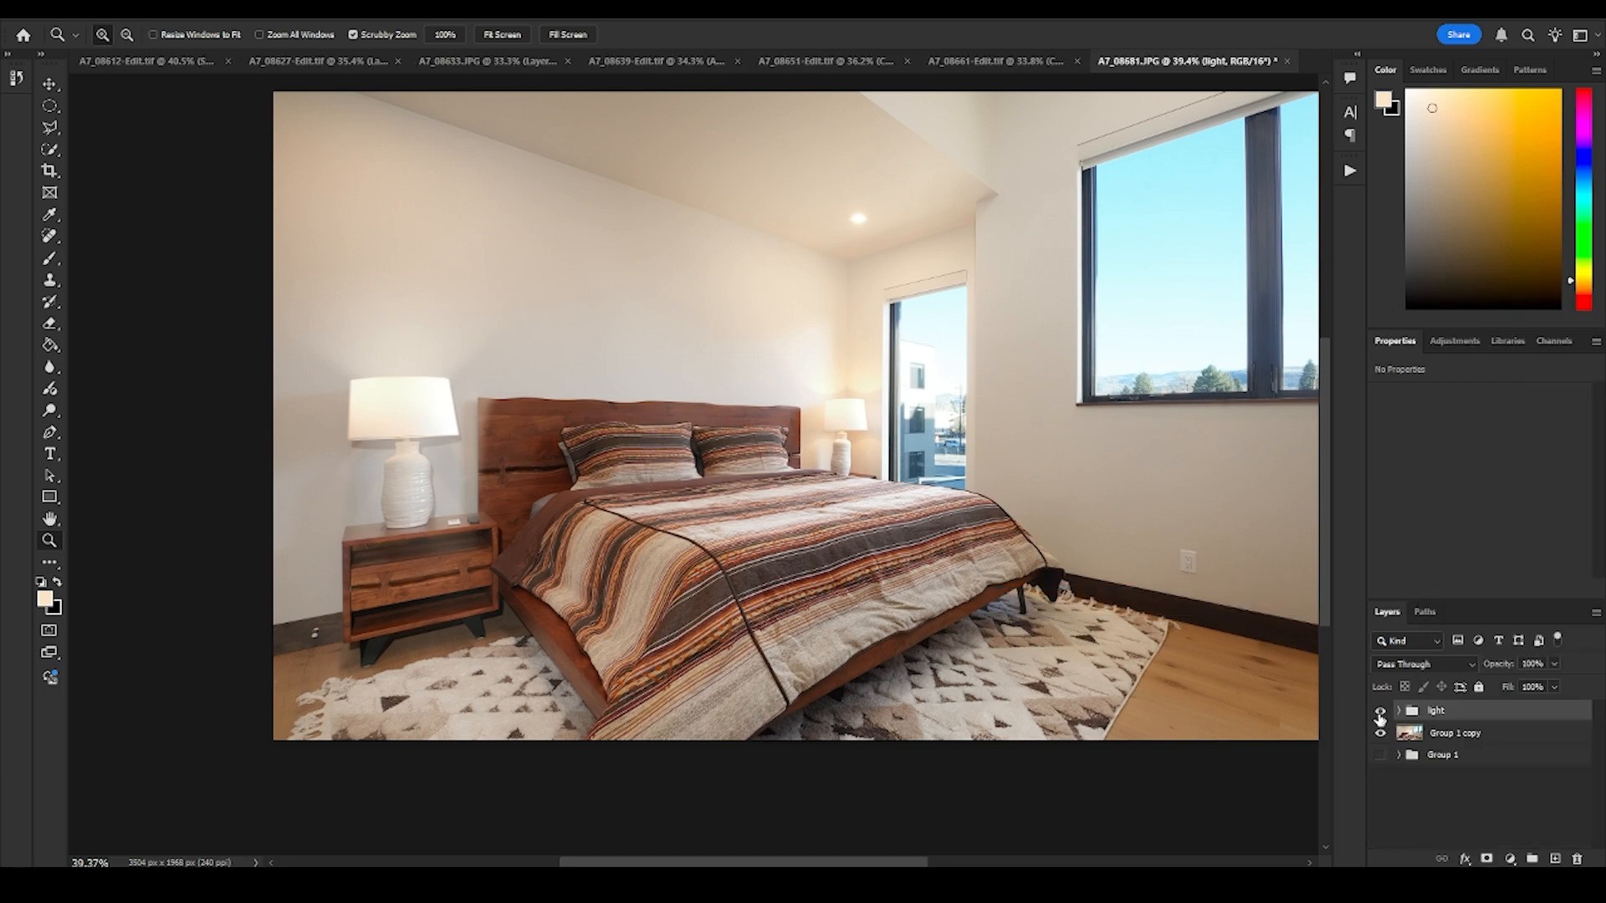
- Compare the bedroom with and without the light group, examining the near lamp's glow across the whole photo
click(1380, 711)
click(1380, 711)
click(1380, 712)
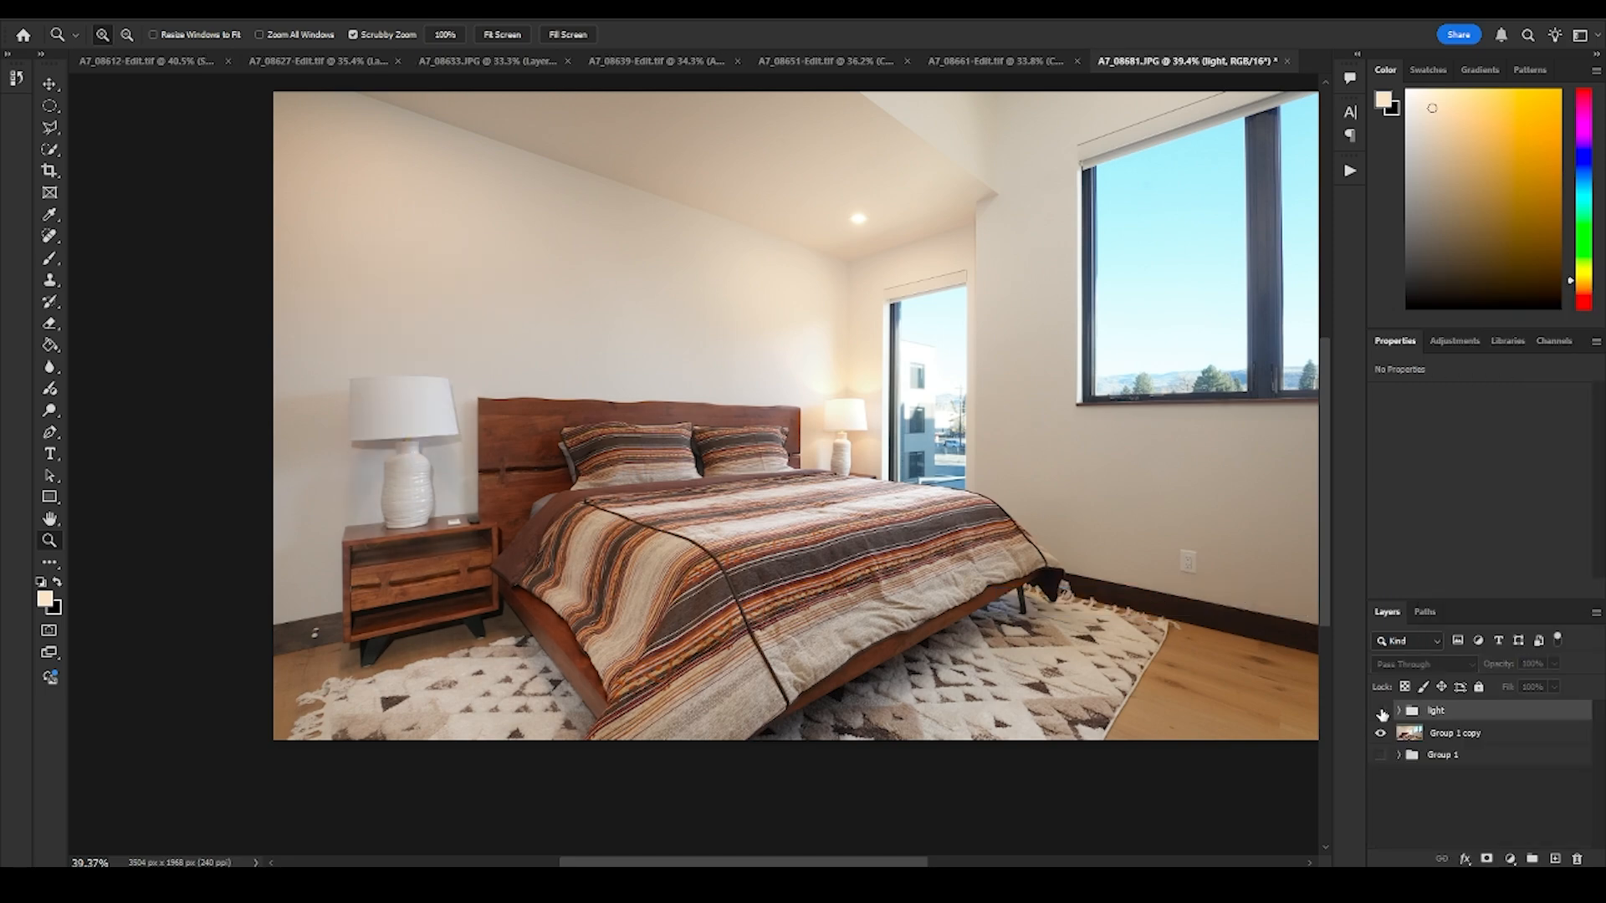
click(1379, 712)
click(1381, 712)
click(1381, 712)
click(1380, 712)
click(1381, 711)
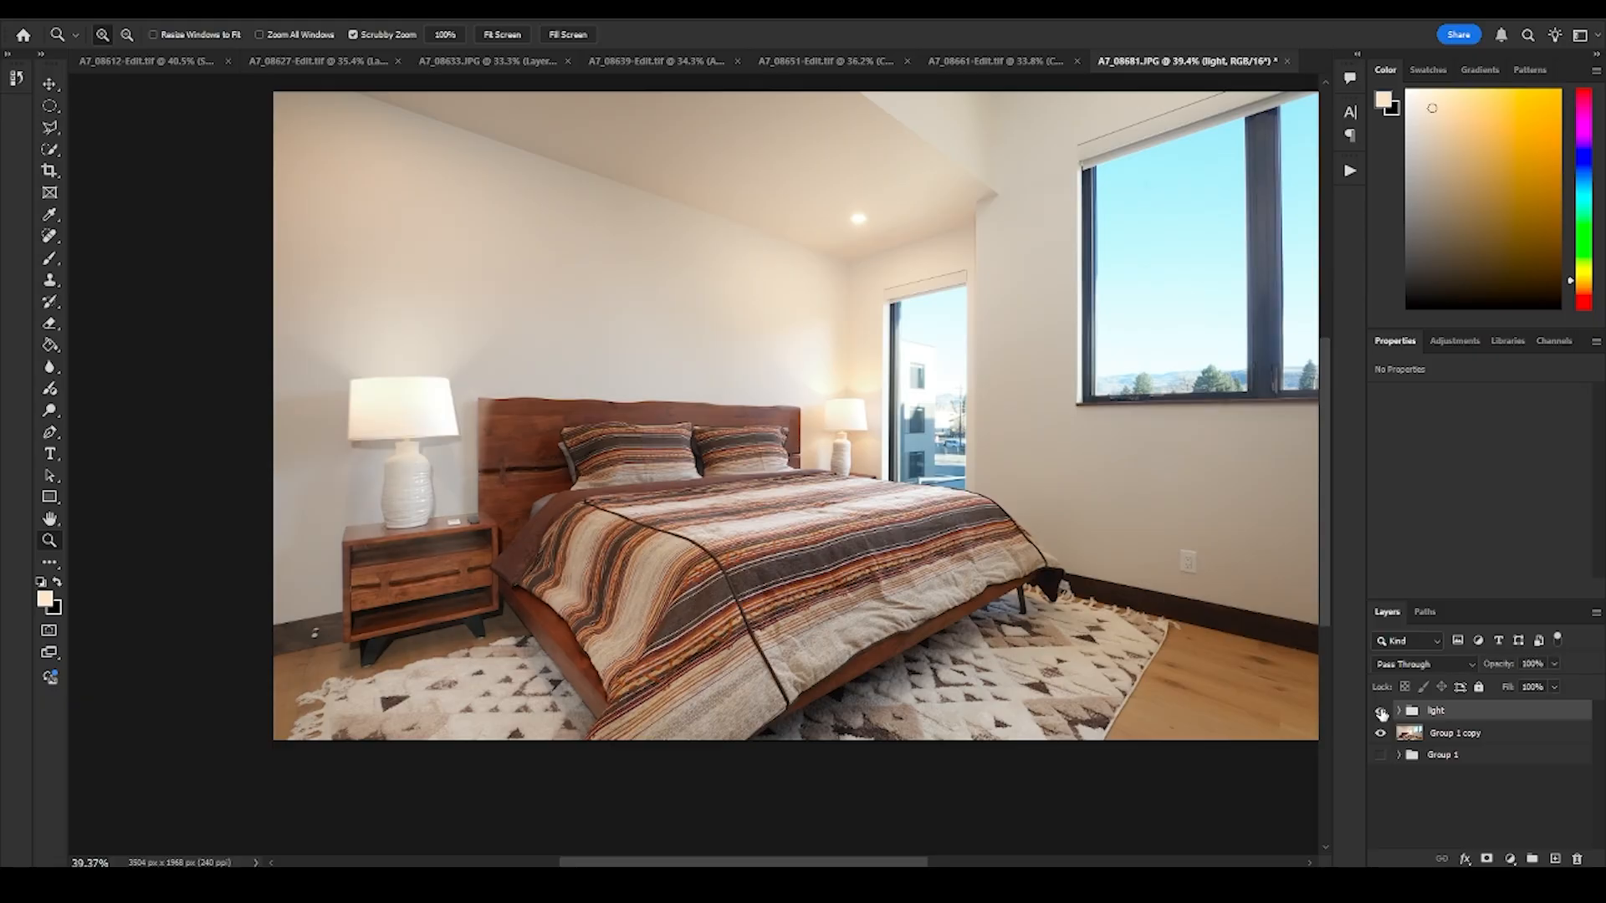
click(1380, 711)
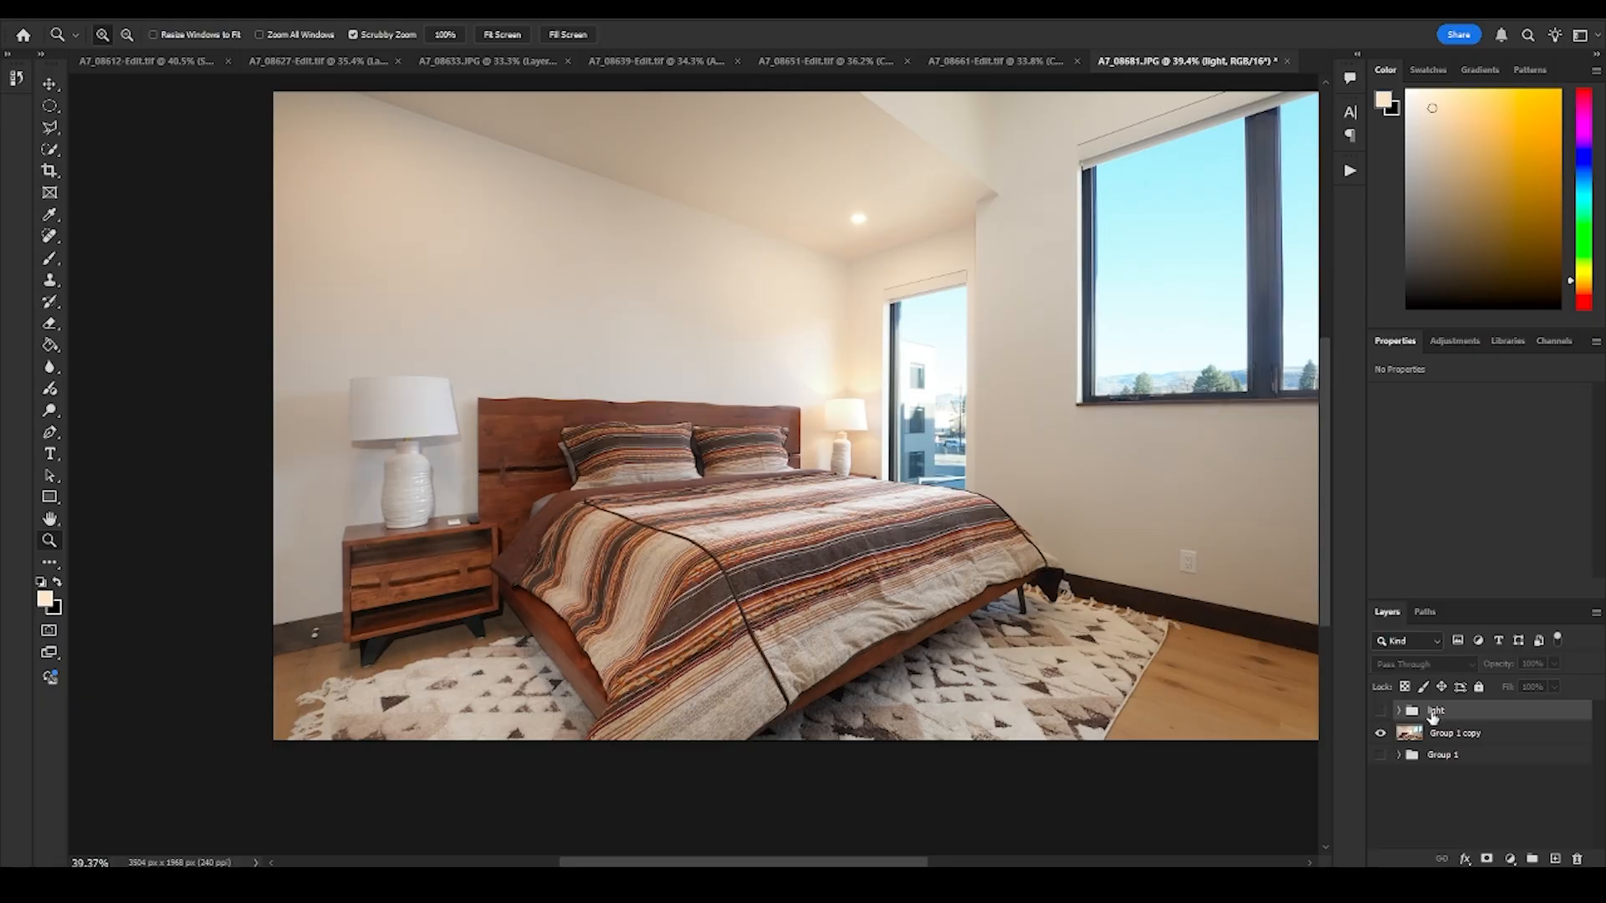
click(1380, 712)
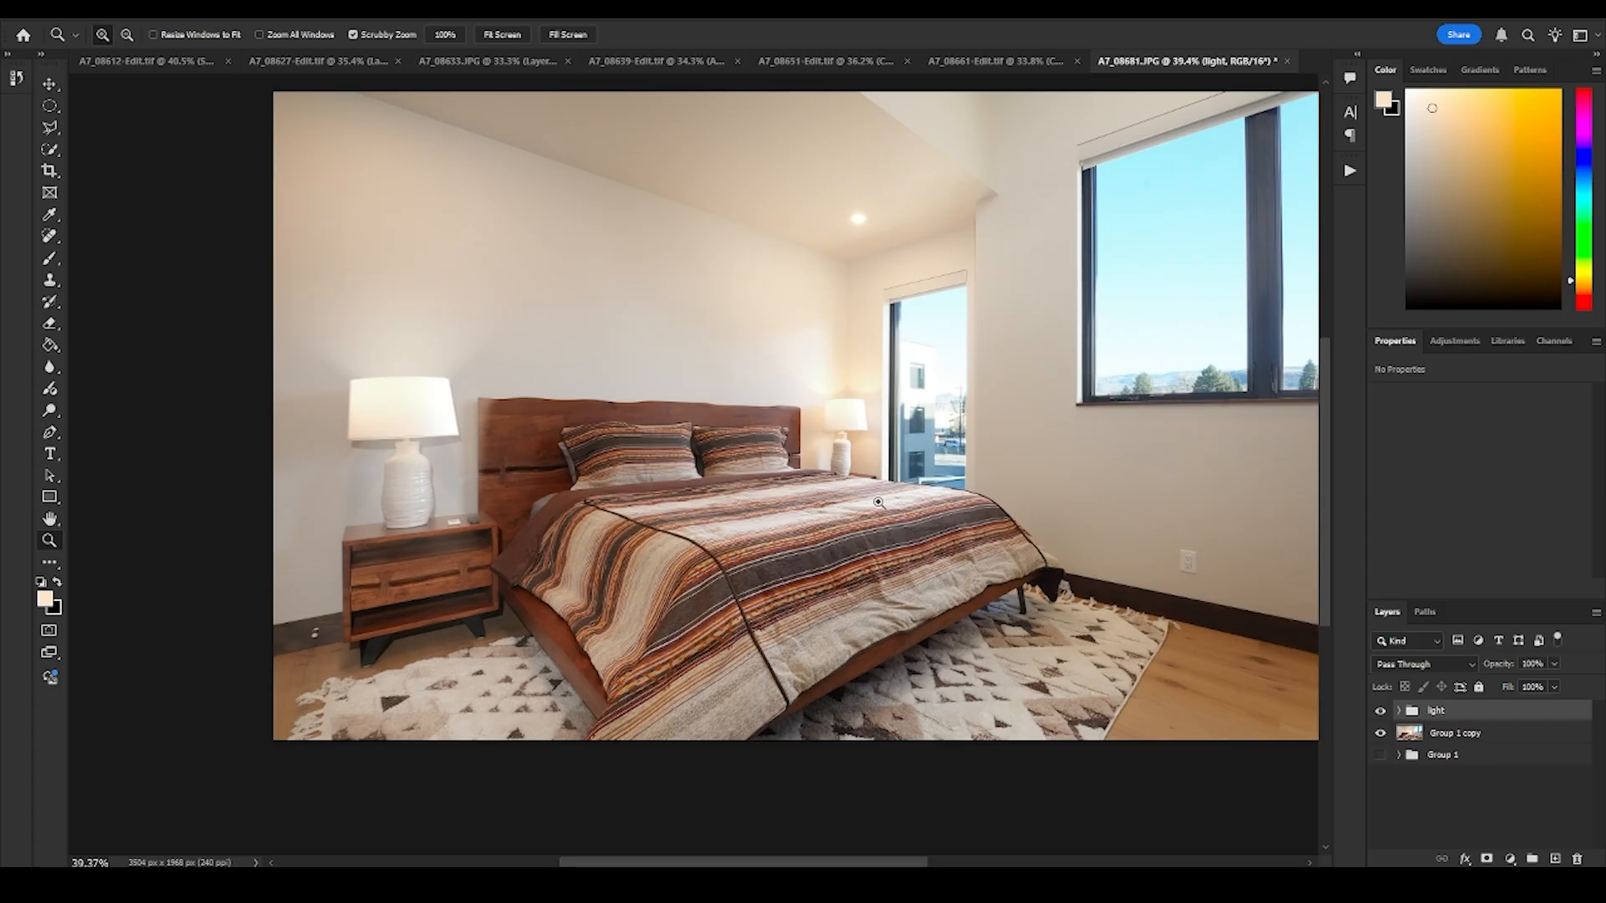
drag(828, 483, 793, 484)
drag(928, 444, 774, 492)
drag(652, 533, 741, 545)
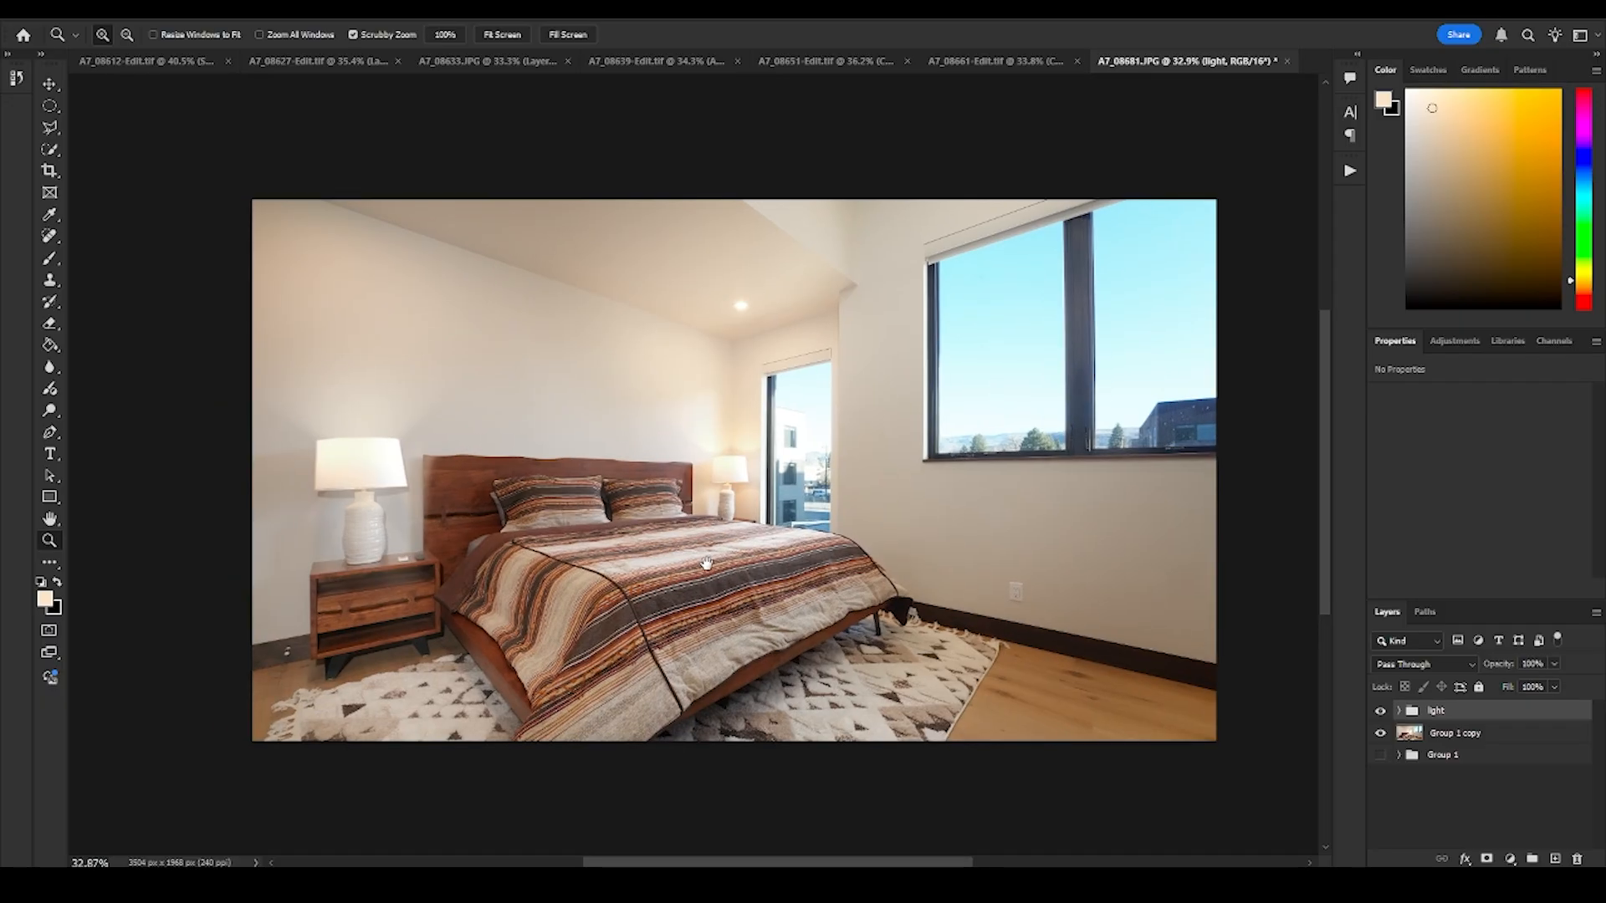
drag(735, 482, 645, 512)
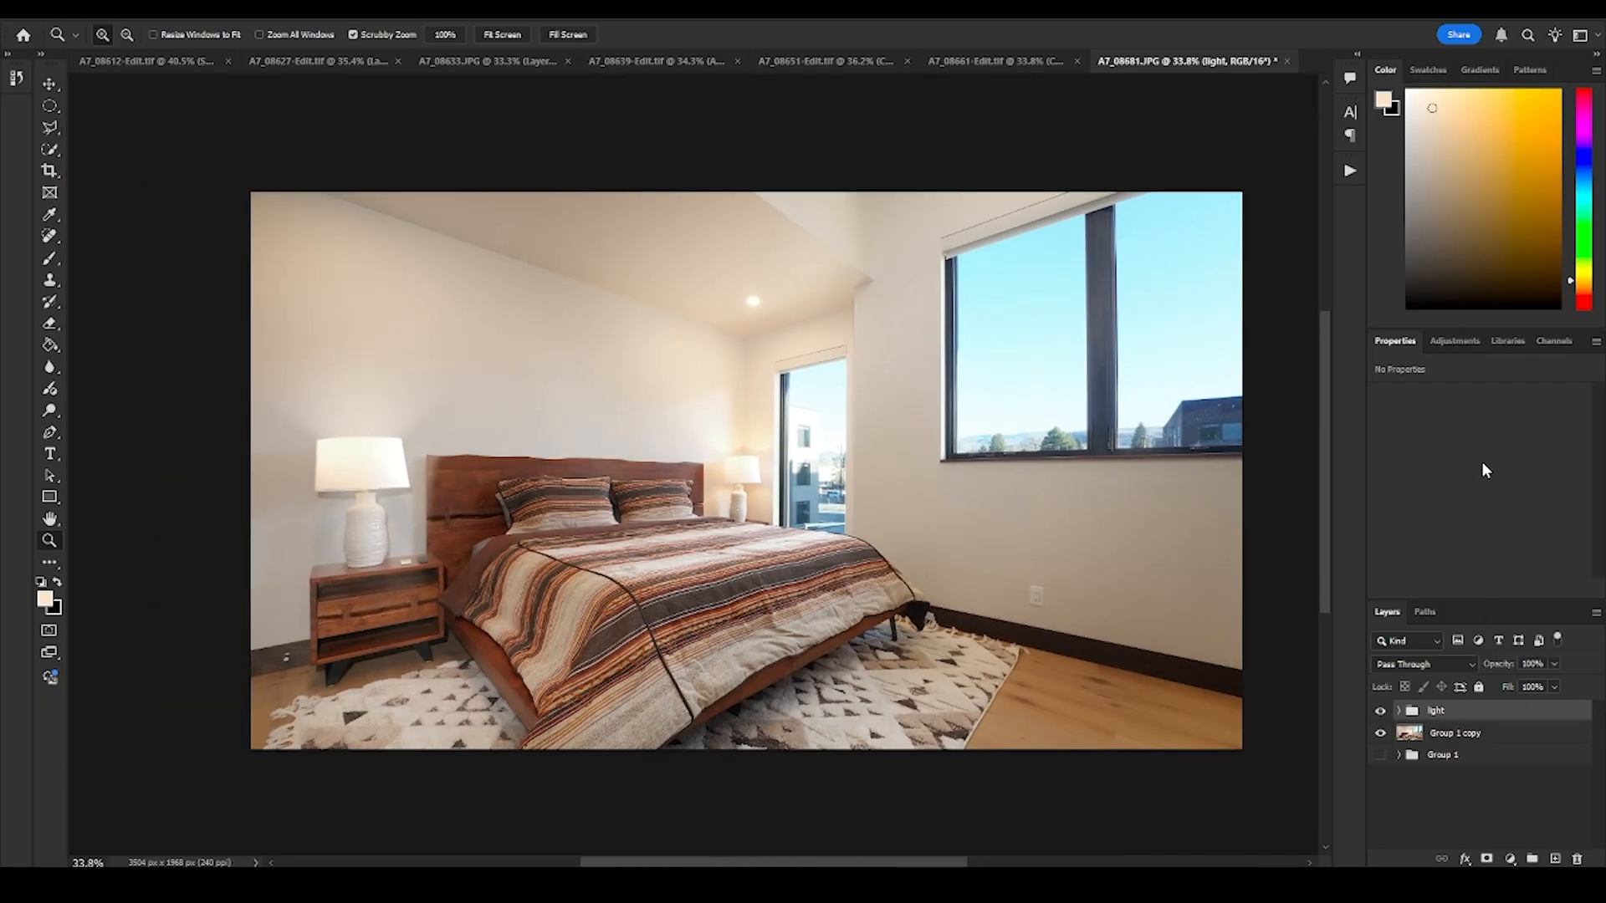
- Try a Curves adjustment clipped to the light group, raising the midpoint of its RGB curve
click(1452, 341)
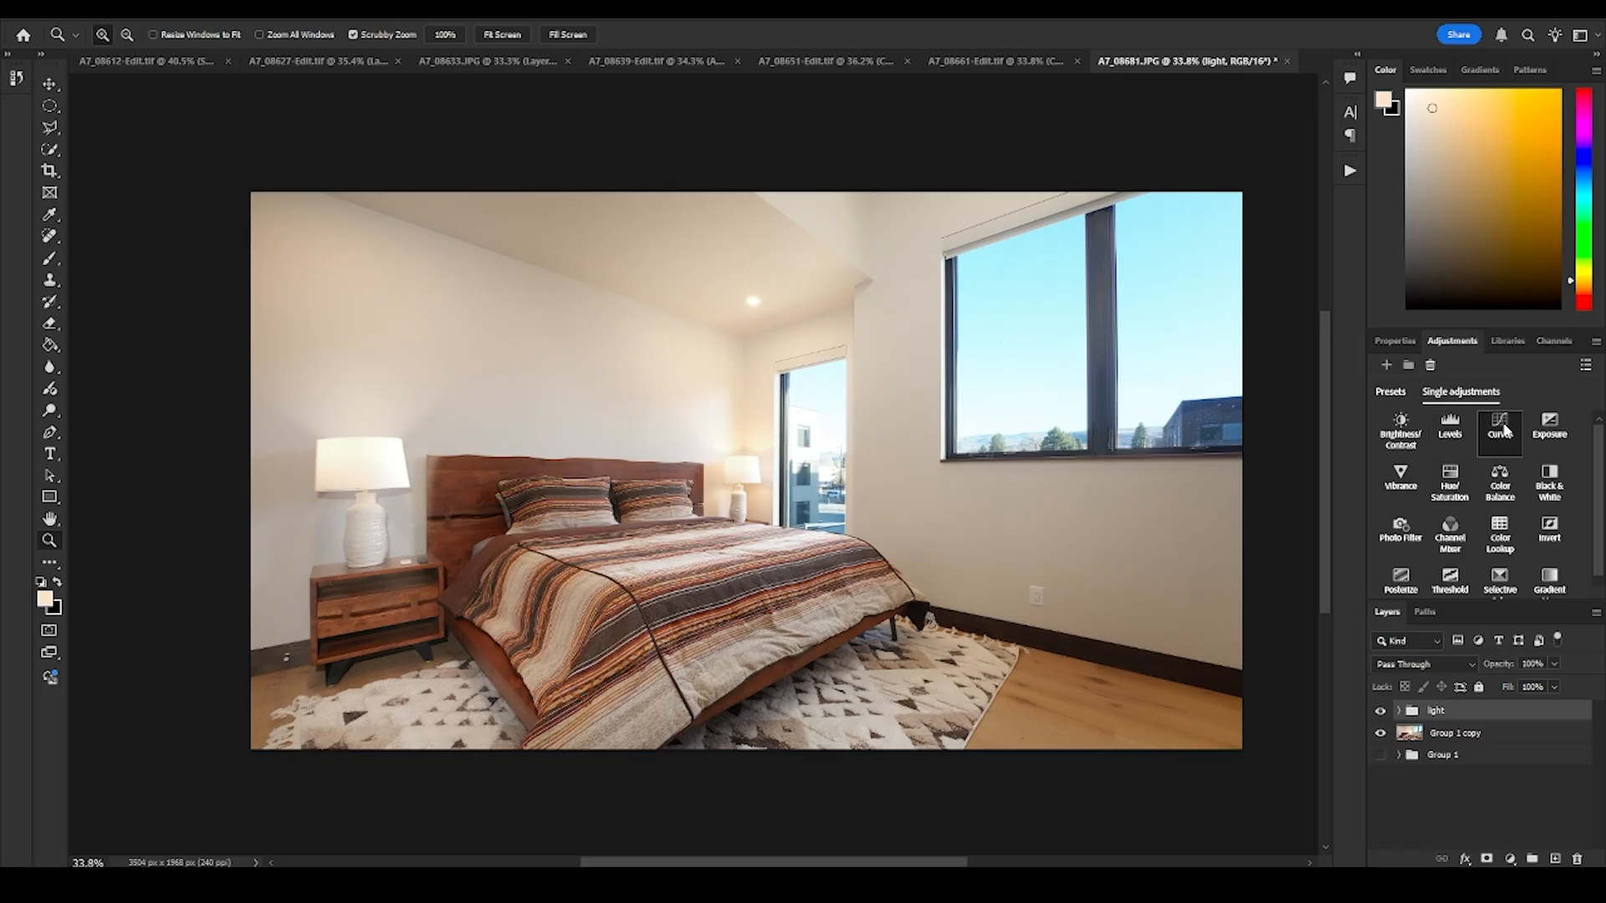
click(1502, 427)
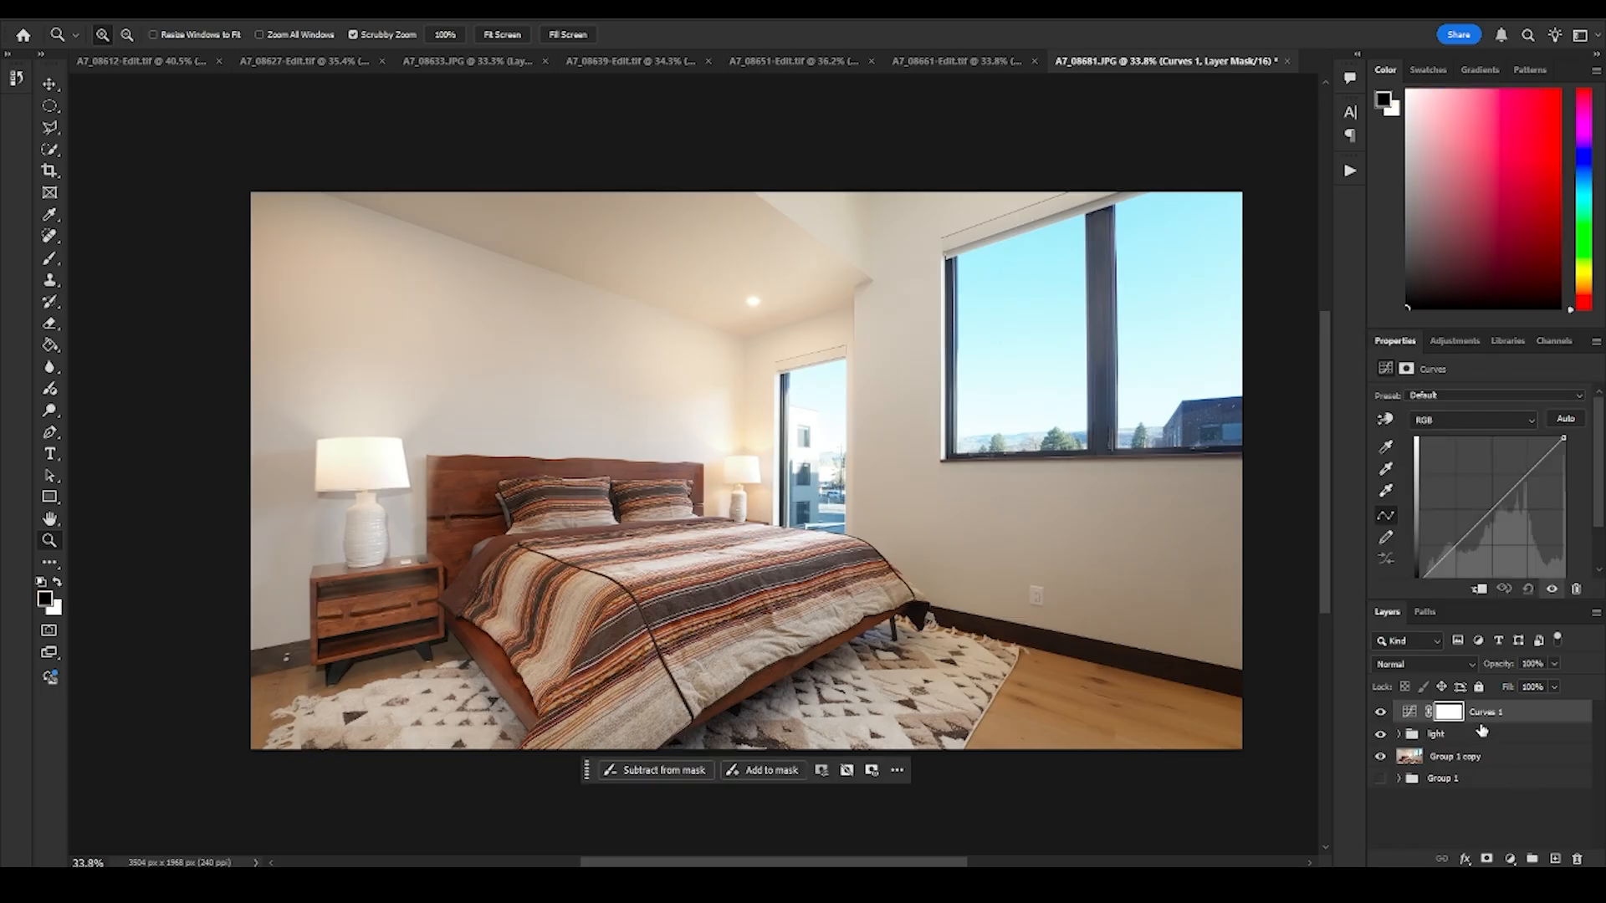
drag(1479, 522, 1486, 483)
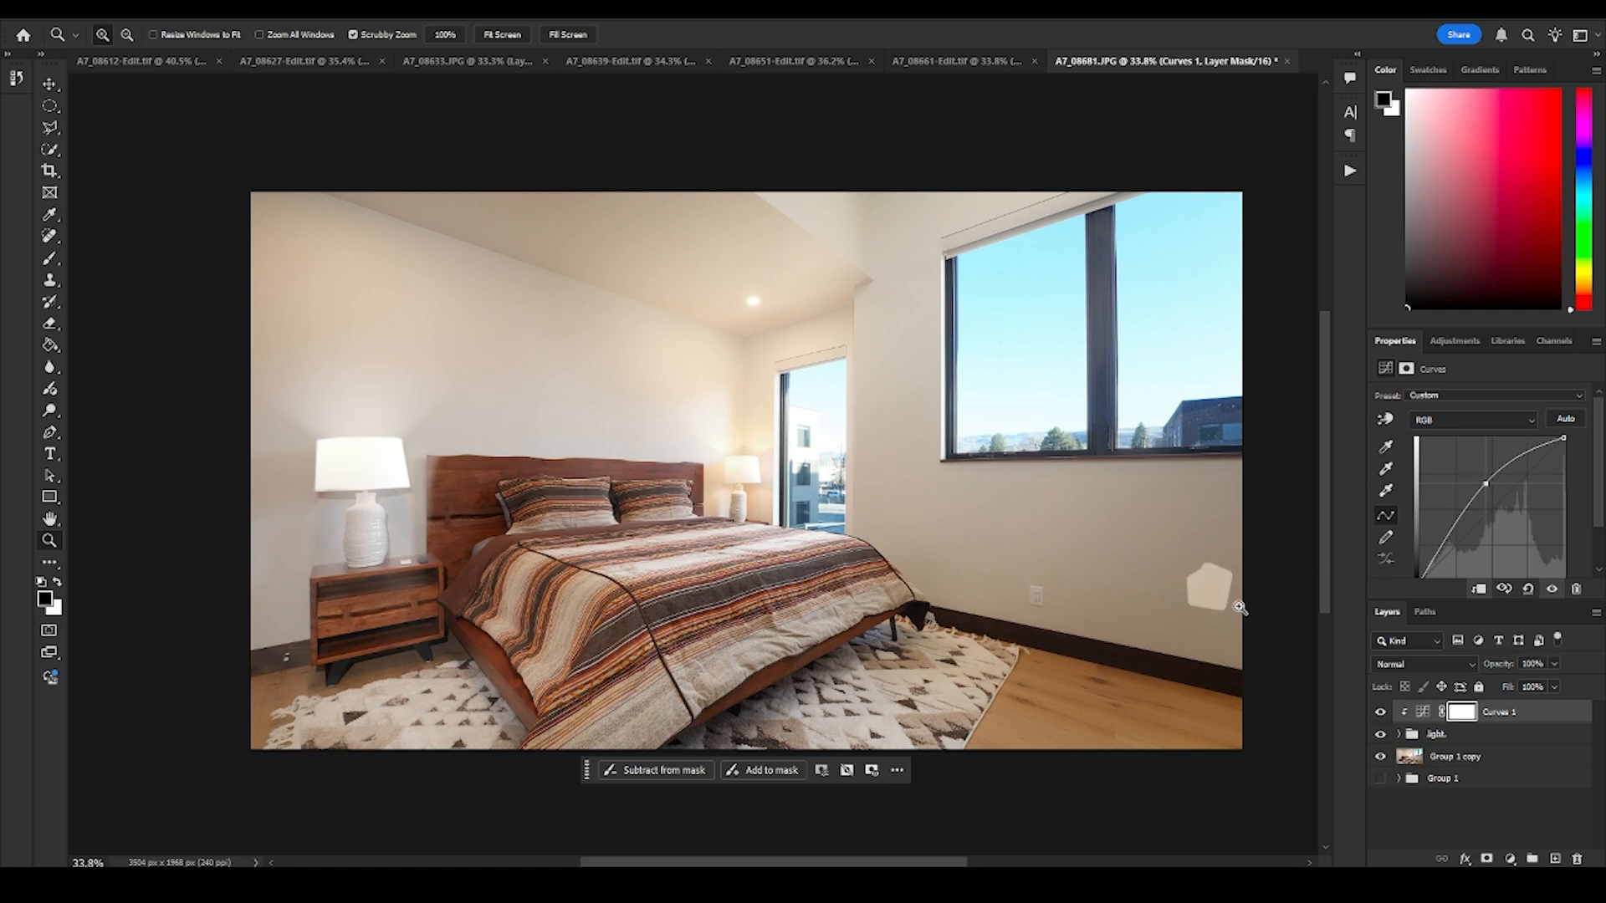
- Move the Generative Fill layer out of the light group to directly above Group 1 copy
click(1399, 735)
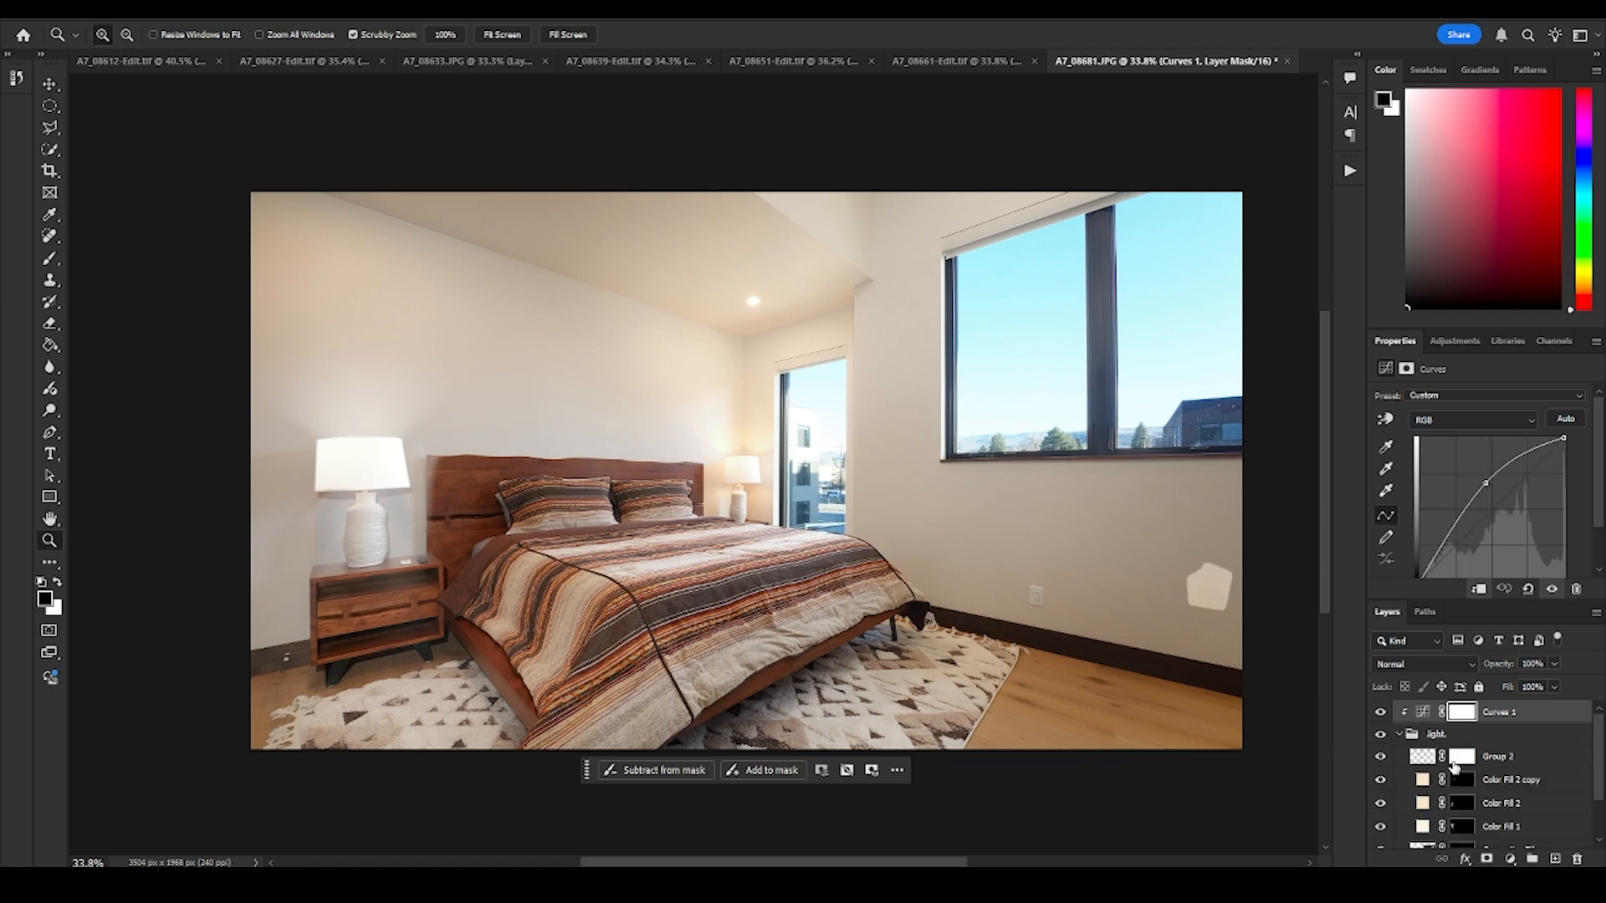
scroll(1453, 769, down, 2)
click(1495, 805)
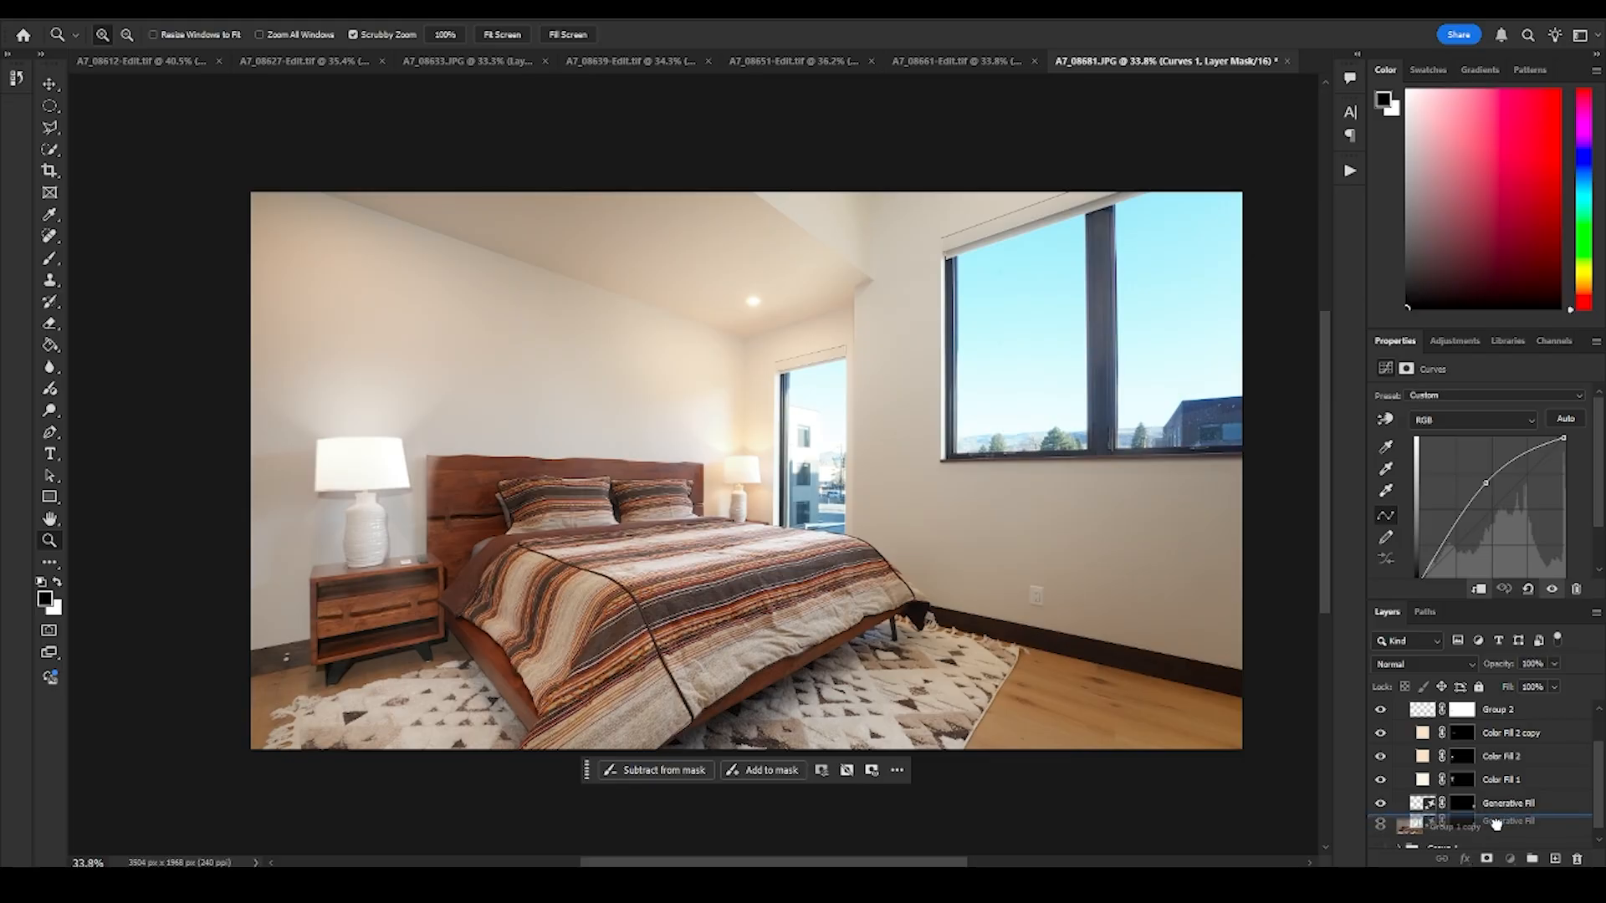
scroll(1492, 784, up, 2)
click(1399, 735)
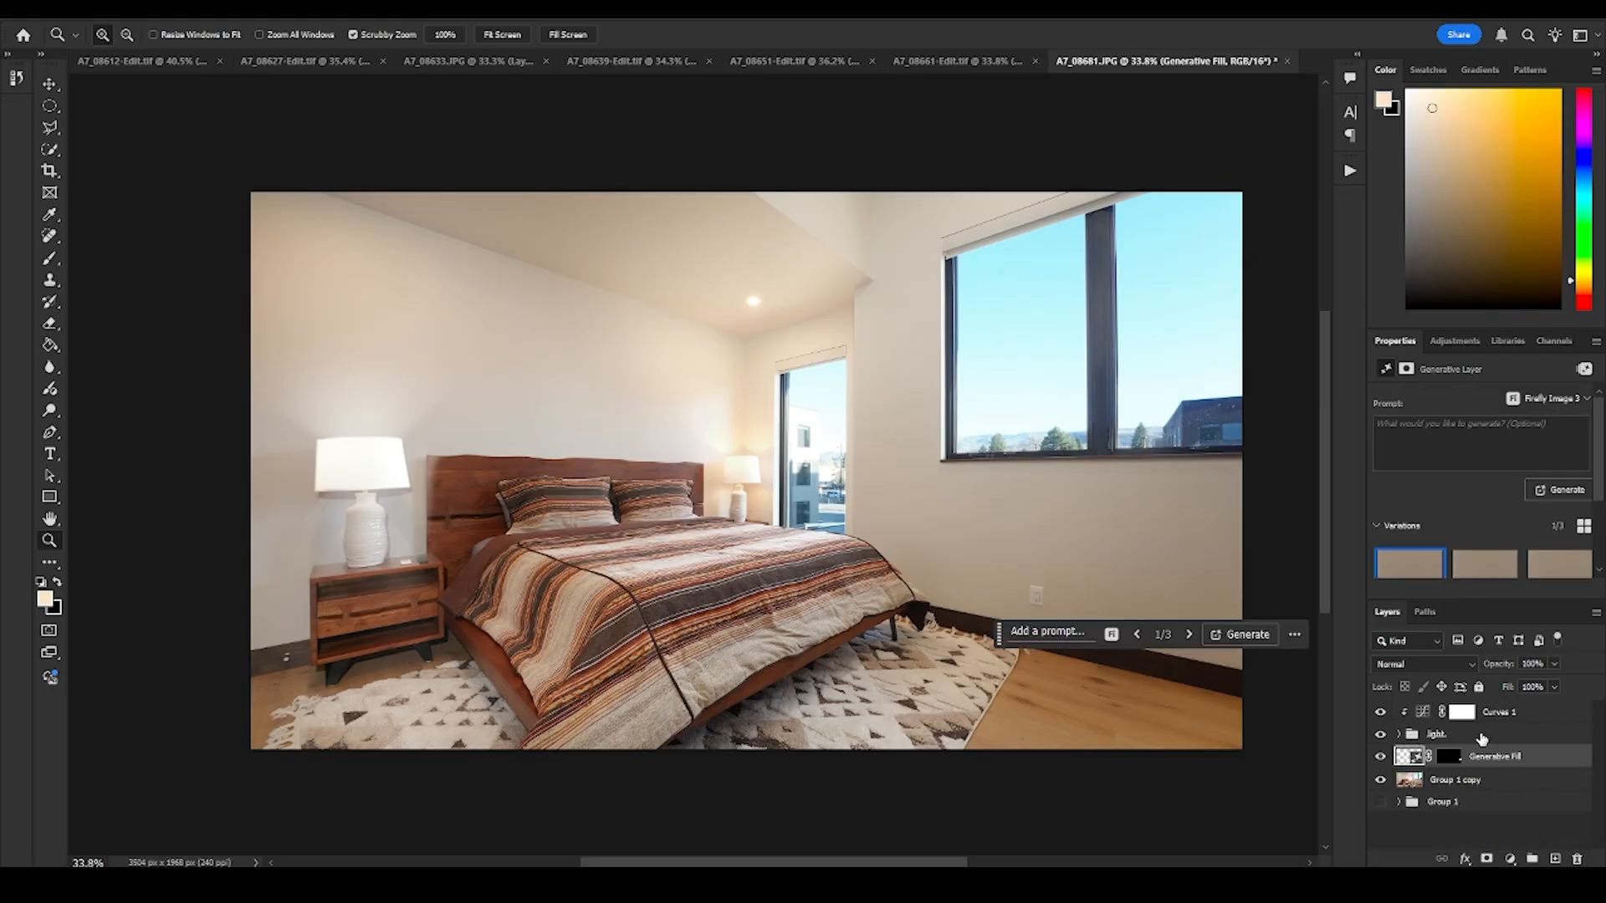
- Replace the Curves adjustment with a Vibrance adjustment clipped to the light group, with vibrance +62 and saturation +18
click(1498, 715)
key(Delete)
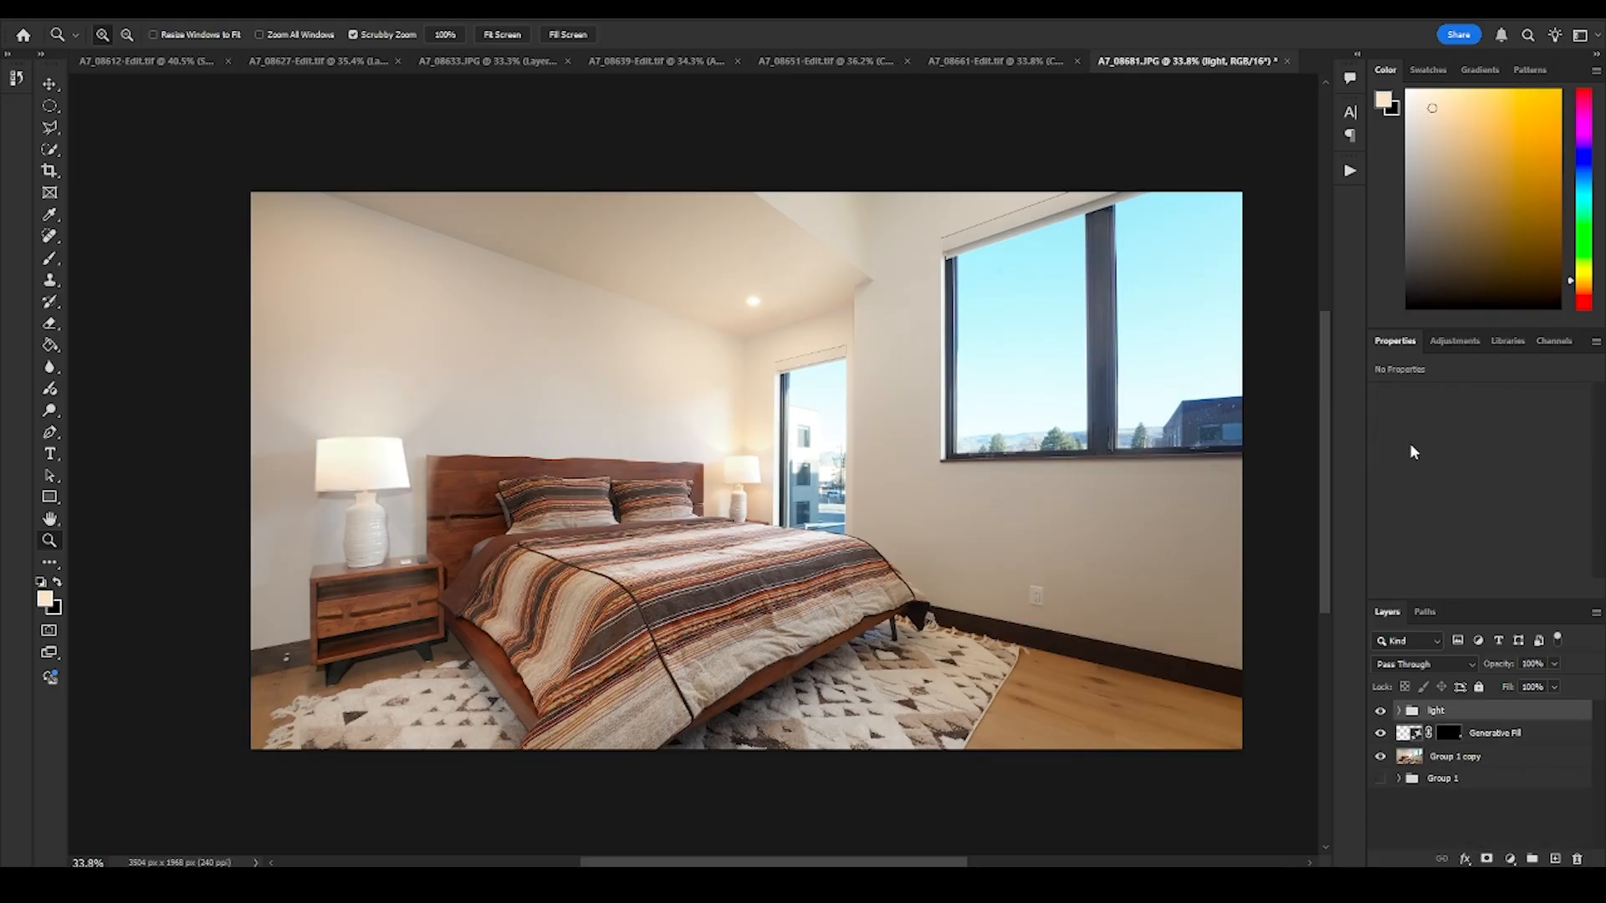
click(1455, 342)
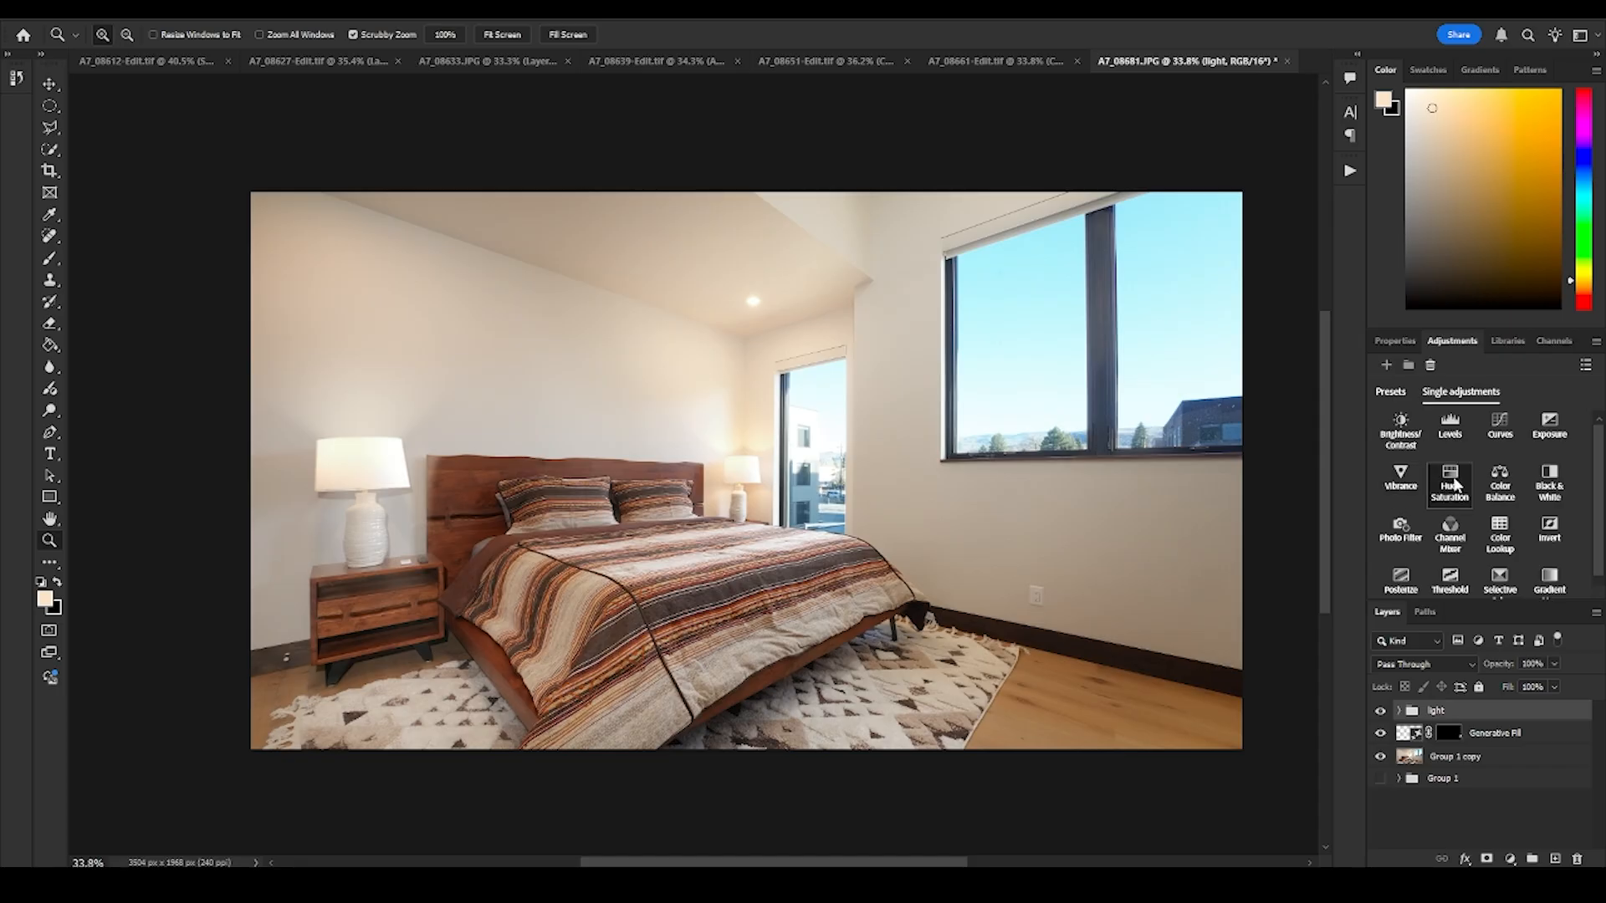
click(1400, 475)
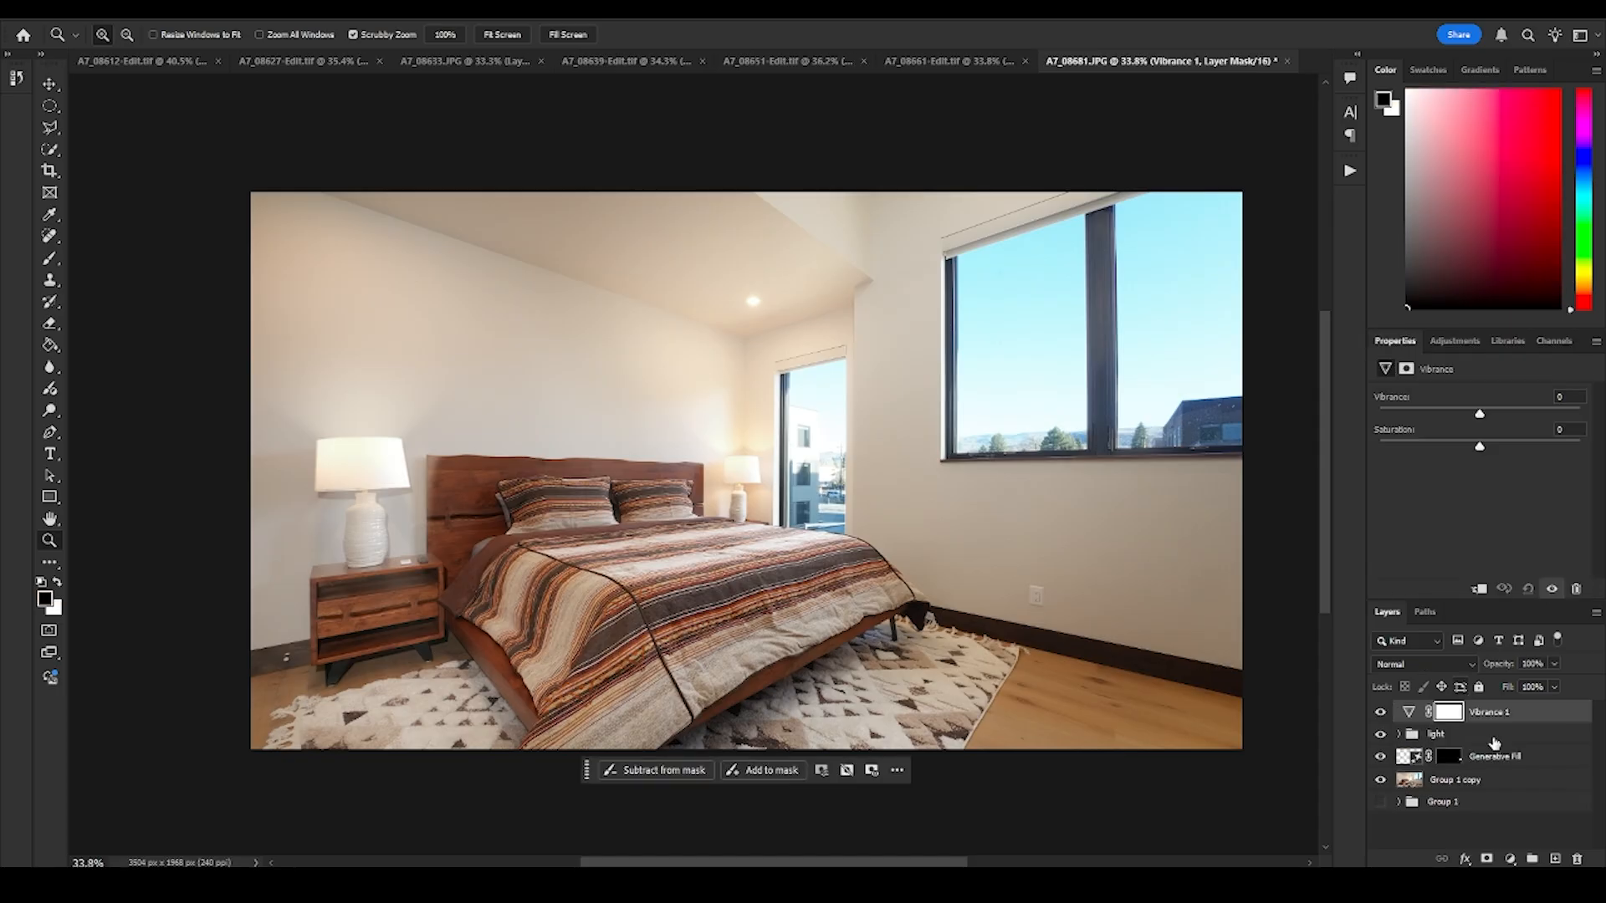
click(1478, 589)
drag(1480, 413, 1523, 446)
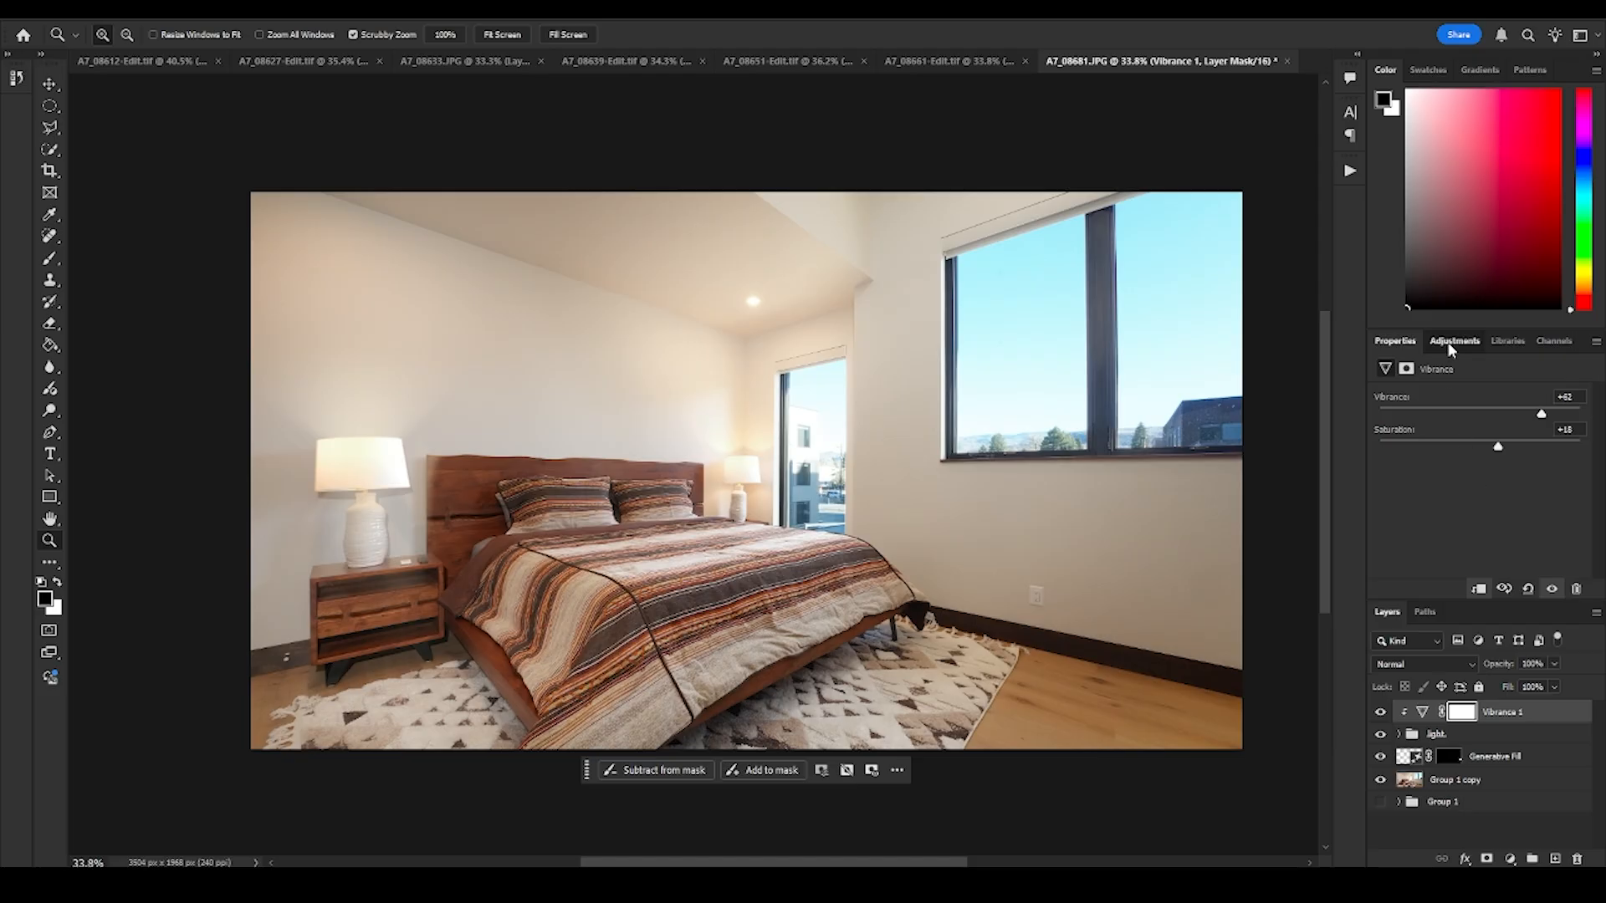
- Add an Exposure adjustment clipped to the light group and set its exposure to +0.17
click(1449, 345)
click(1499, 433)
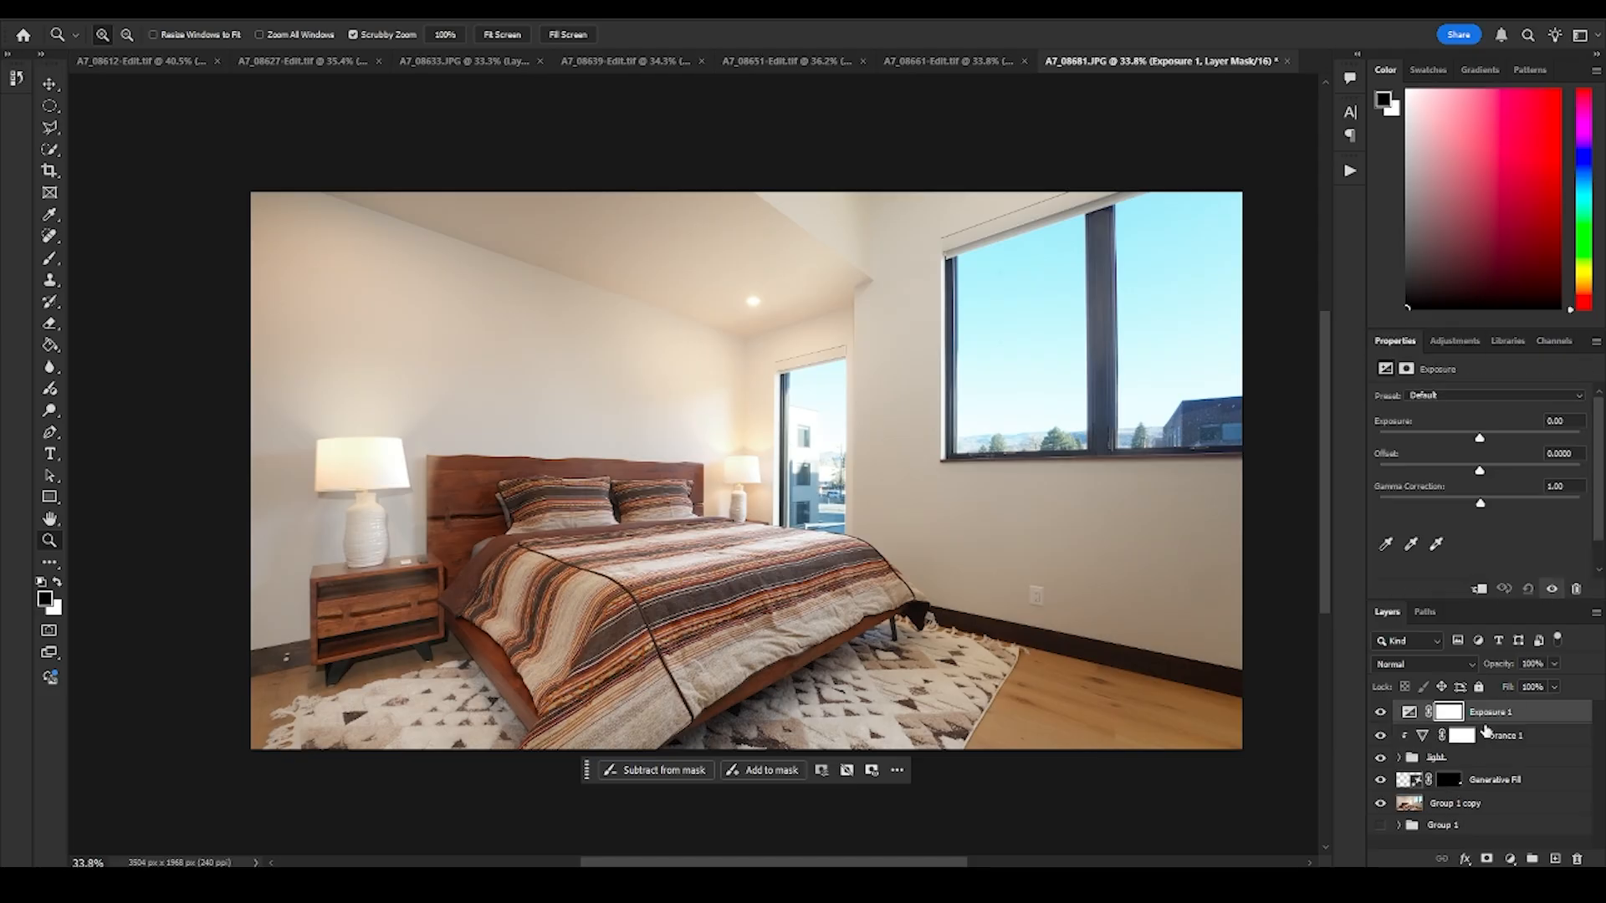
alt+click(1472, 724)
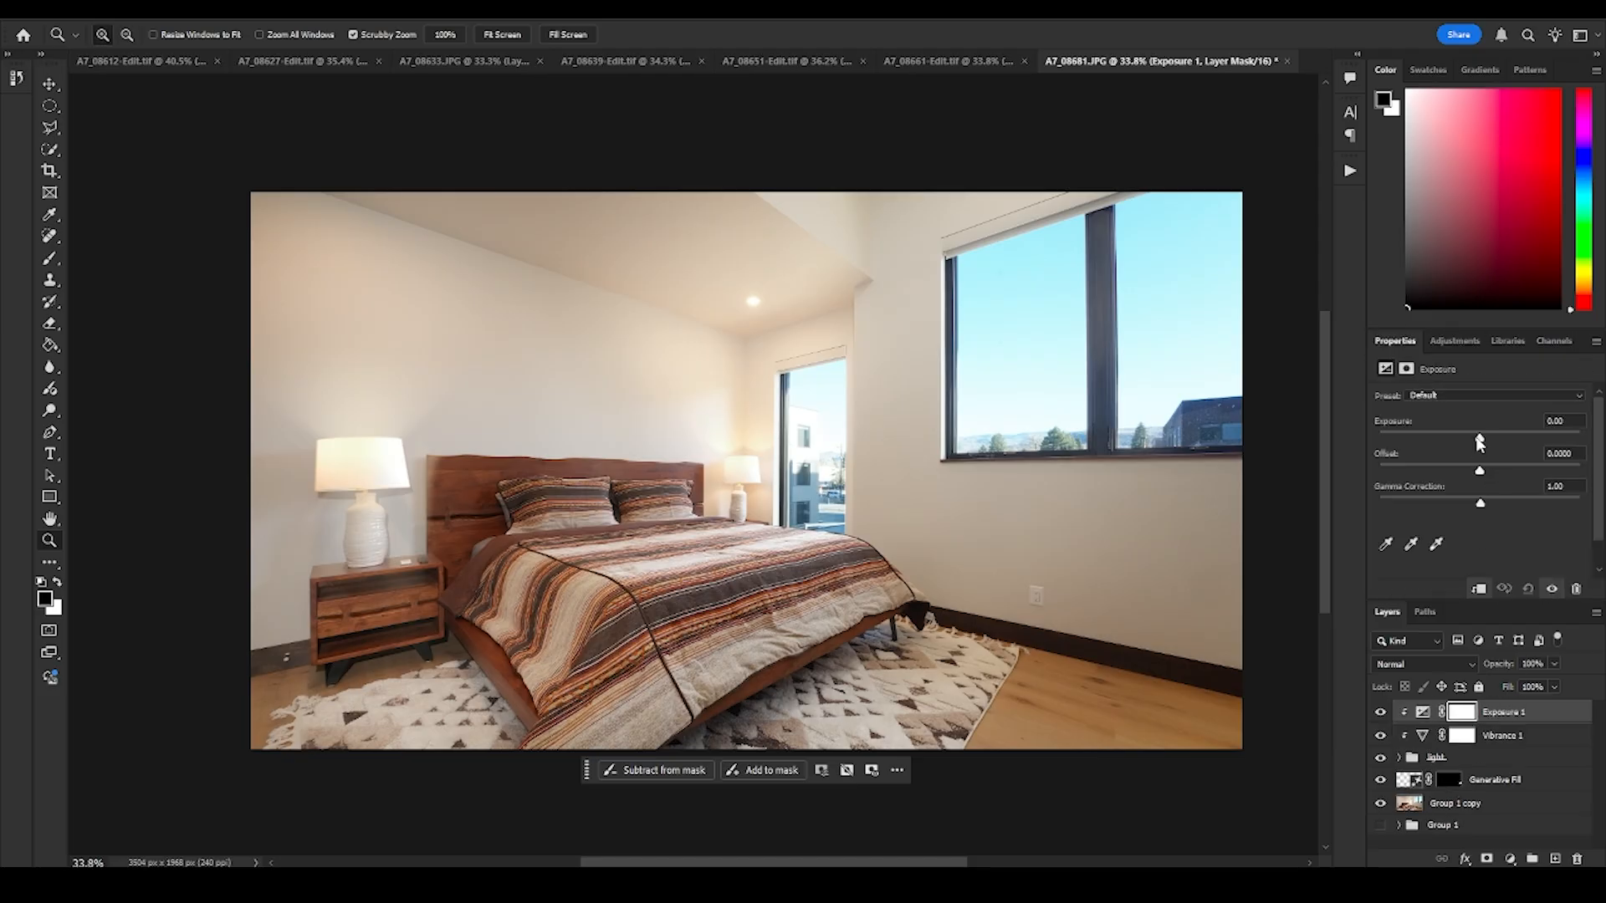
mouse_move(1479, 441)
mouse_down()
mouse_move(1505, 441)
mouse_move(1482, 432)
mouse_up()
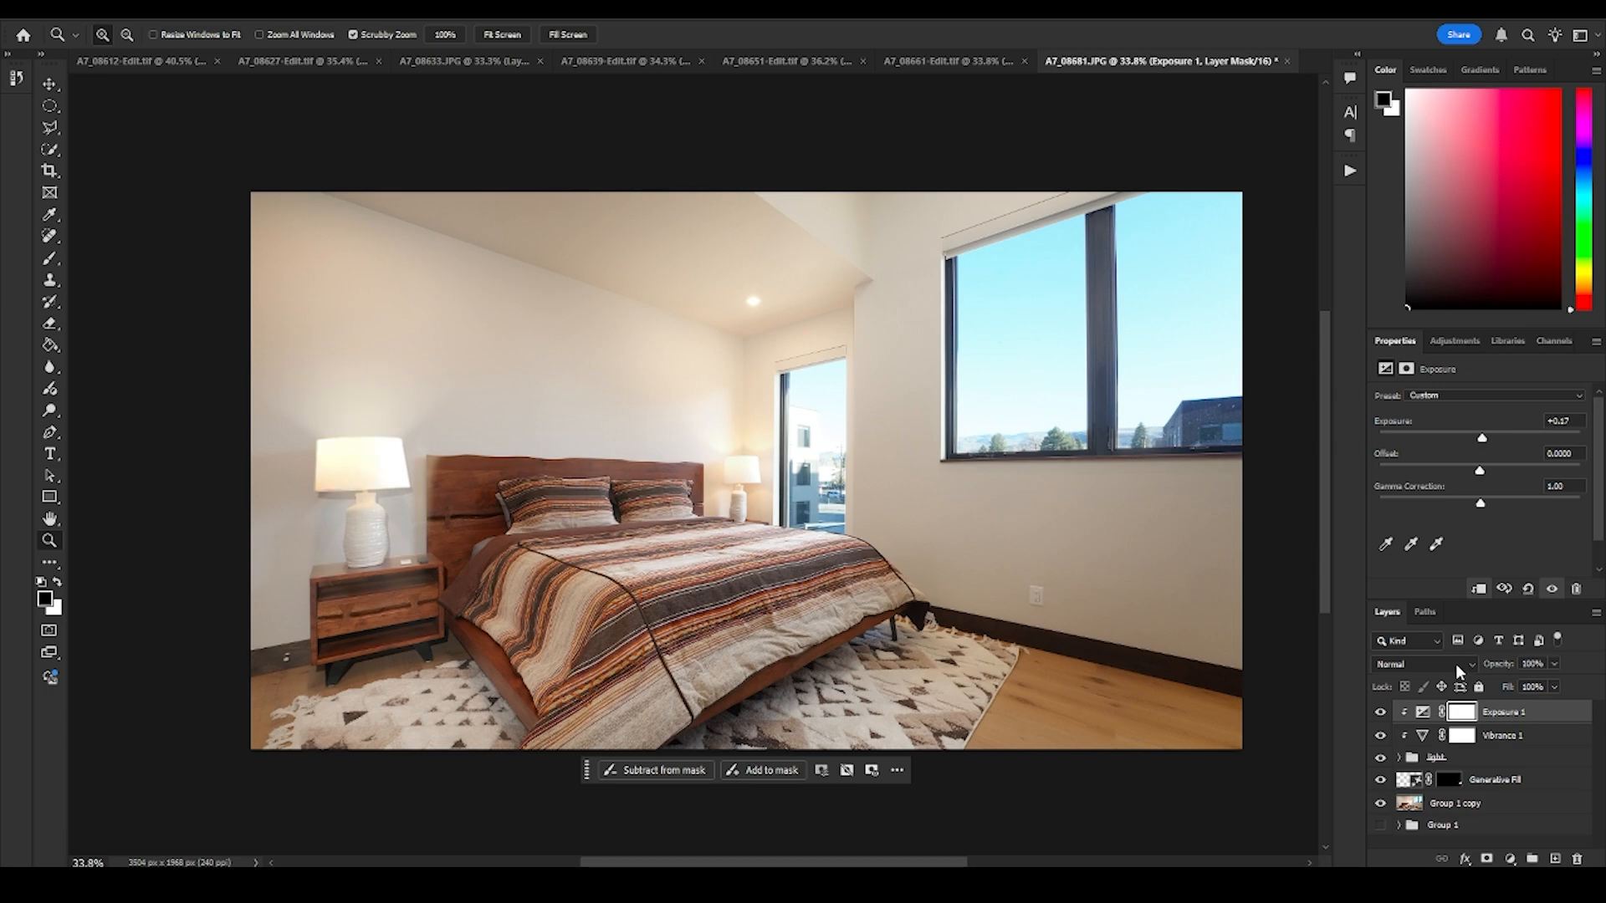
- Compare the near lamp and its wall with the light group and its adjustments hidden and shown, including in close-up
click(1380, 711)
click(1380, 757)
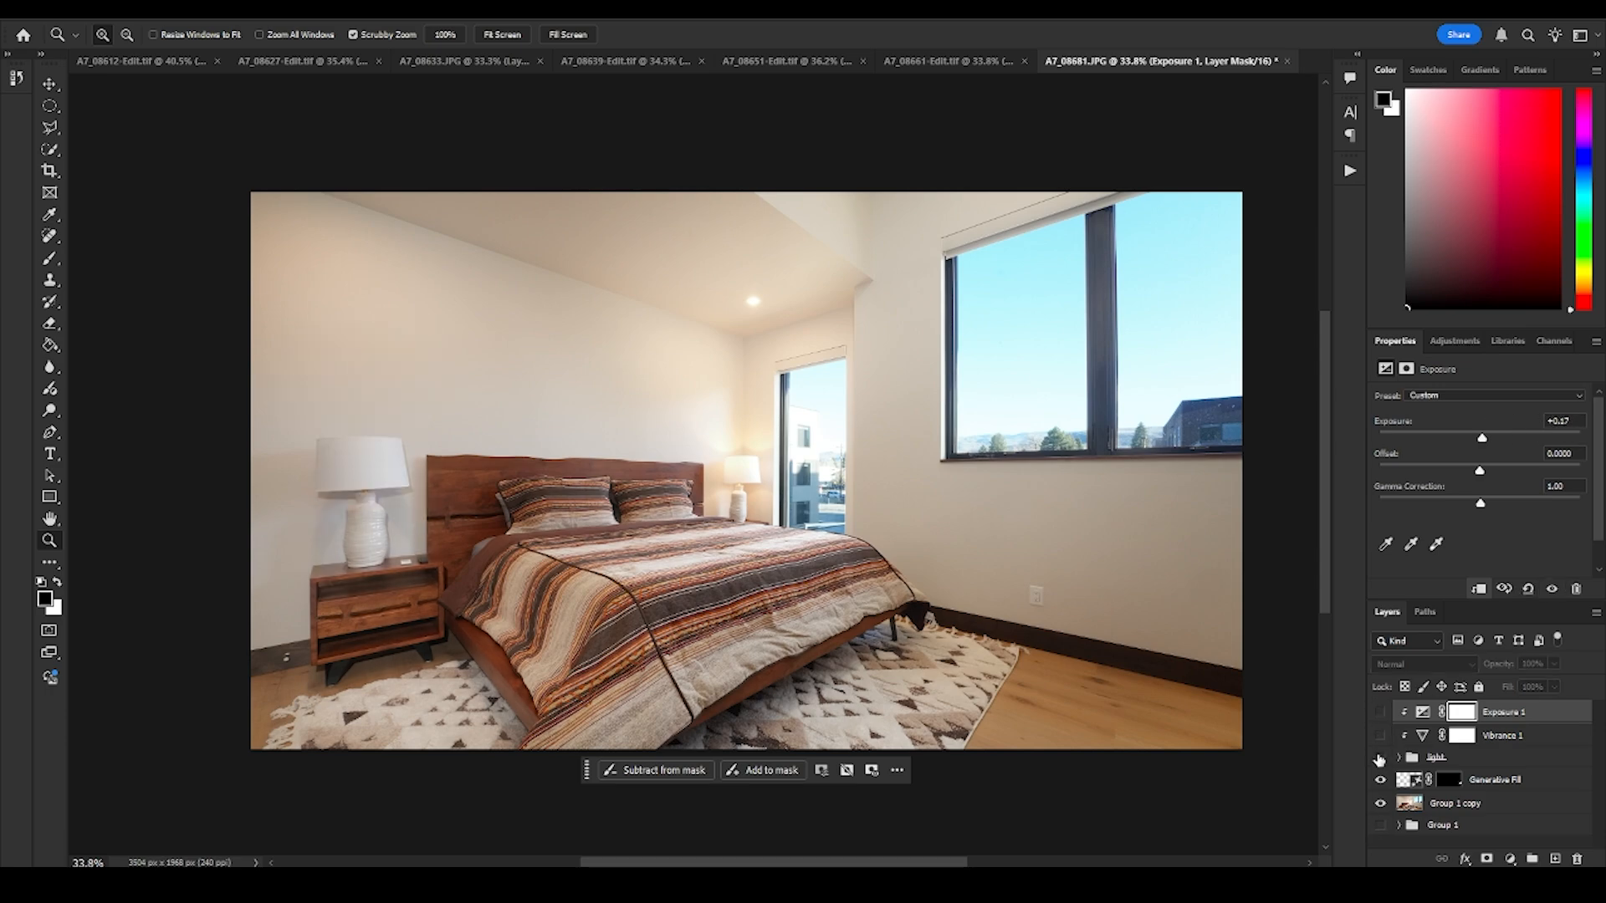
drag(1379, 759, 1380, 710)
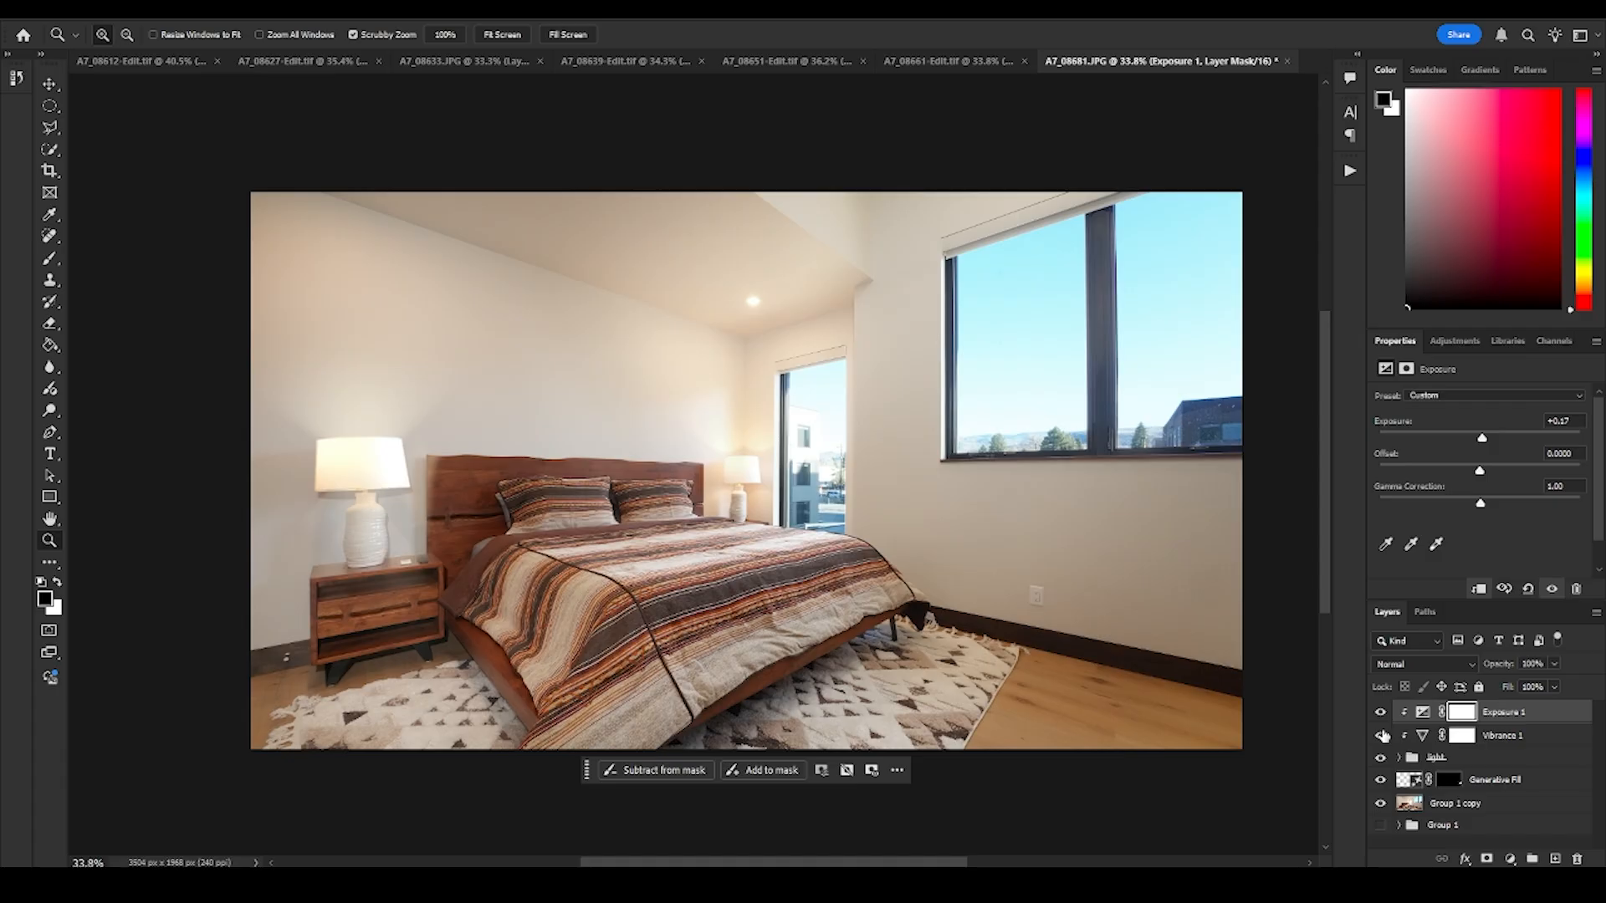
drag(910, 503, 893, 509)
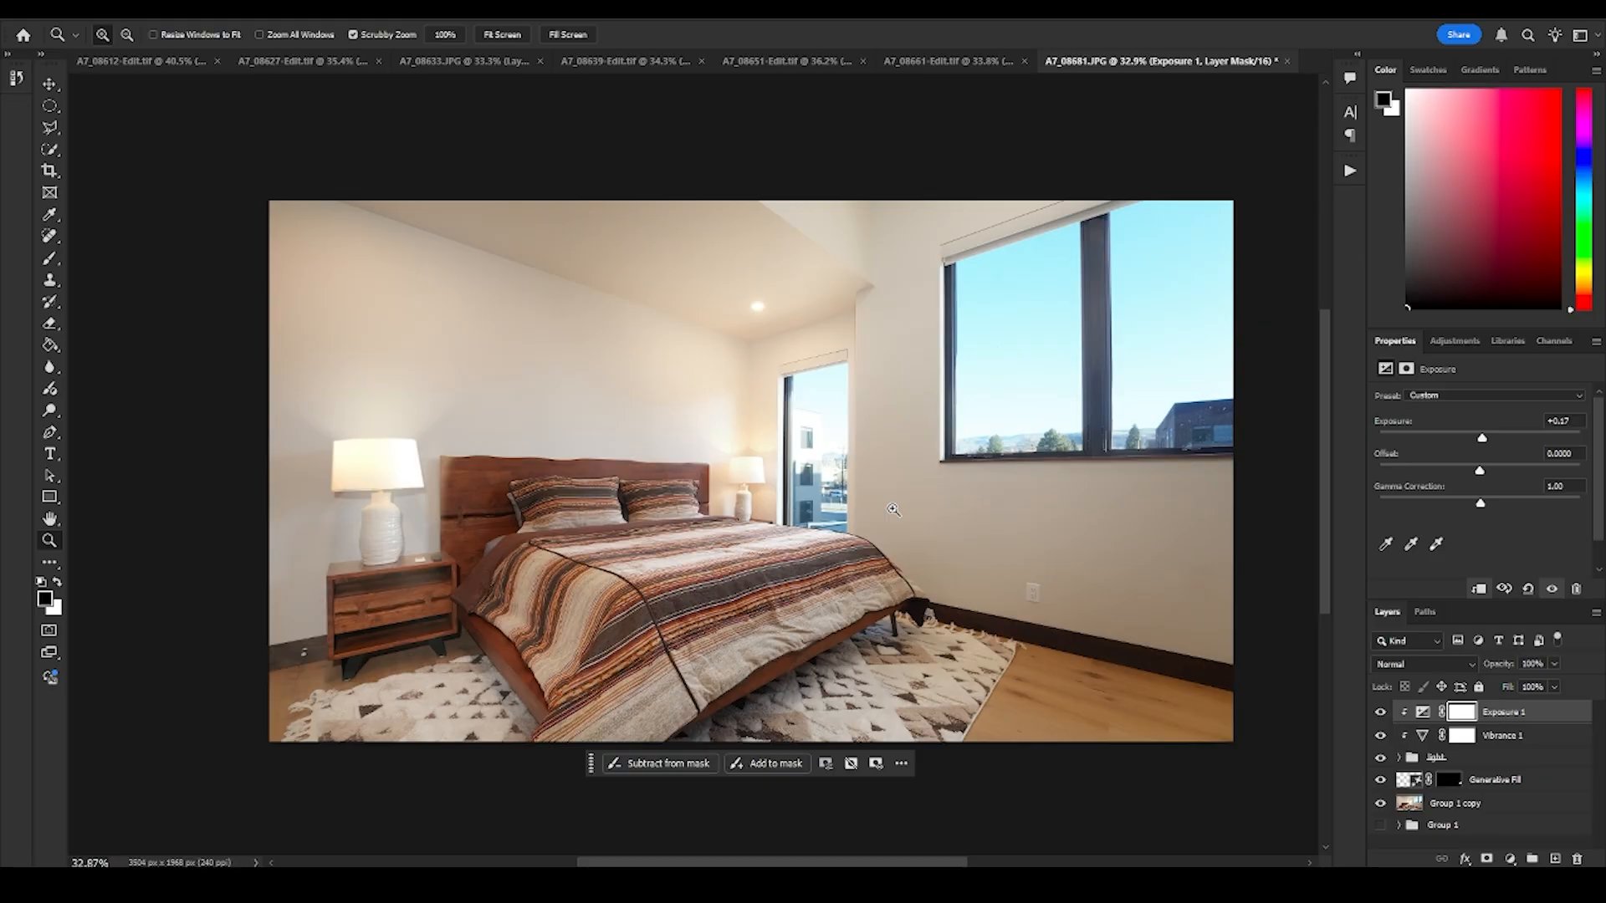
mouse_move(1384, 711)
mouse_down()
mouse_move(1385, 761)
mouse_move(1383, 710)
mouse_up()
mouse_move(1382, 715)
mouse_down()
mouse_move(1383, 759)
mouse_move(1384, 708)
mouse_up()
drag(433, 488, 502, 490)
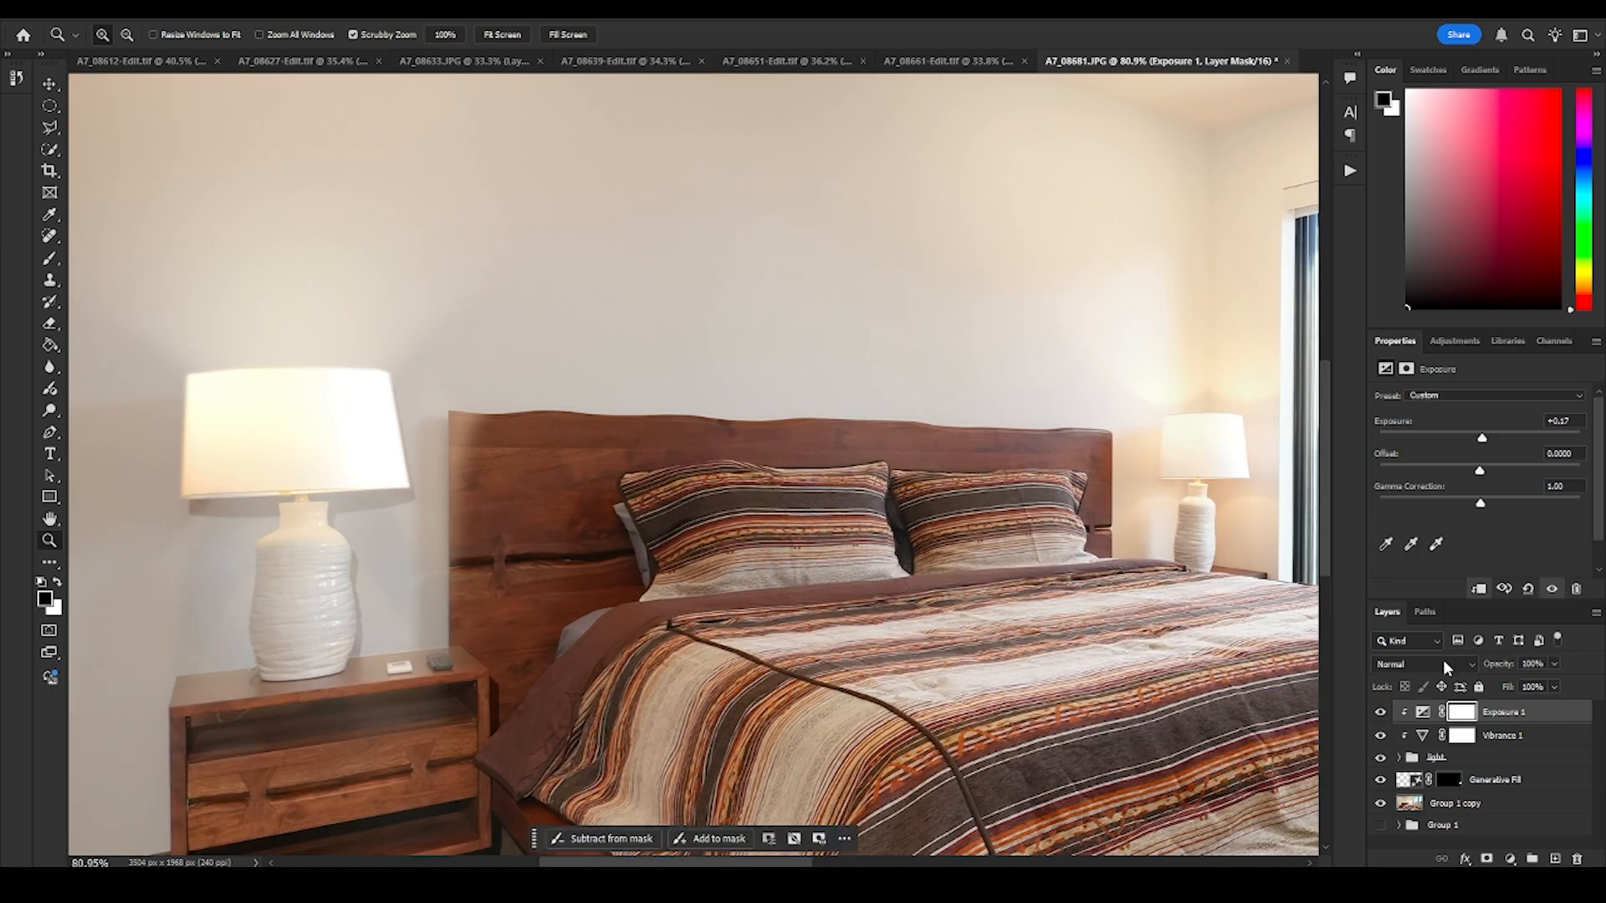
drag(1382, 721, 1385, 761)
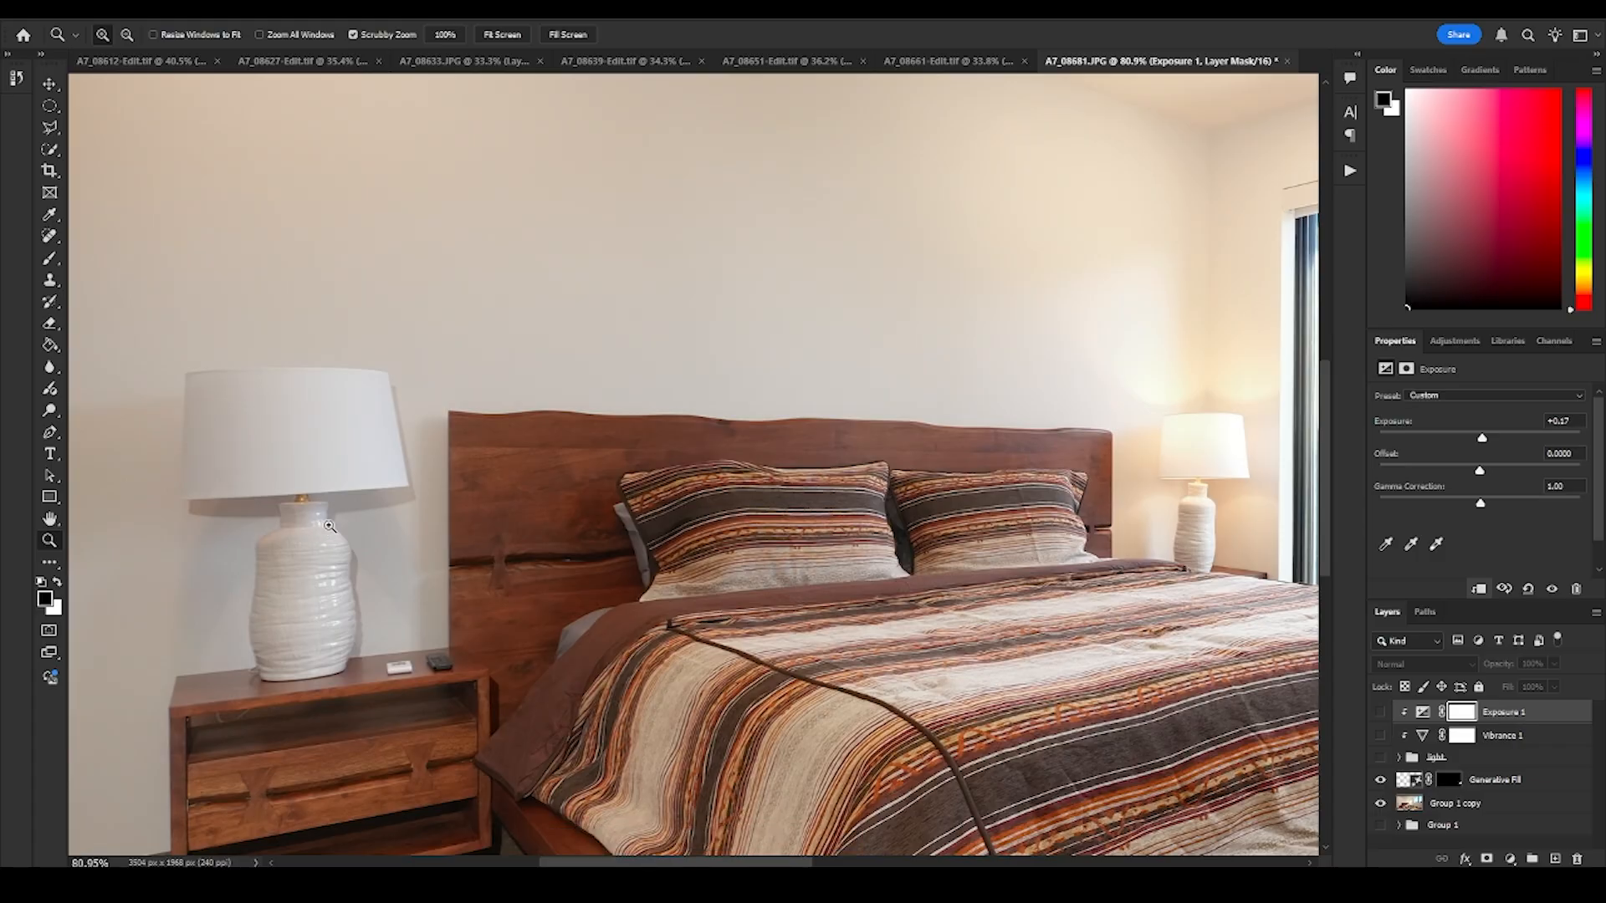
drag(329, 527, 374, 539)
drag(1380, 720, 1382, 759)
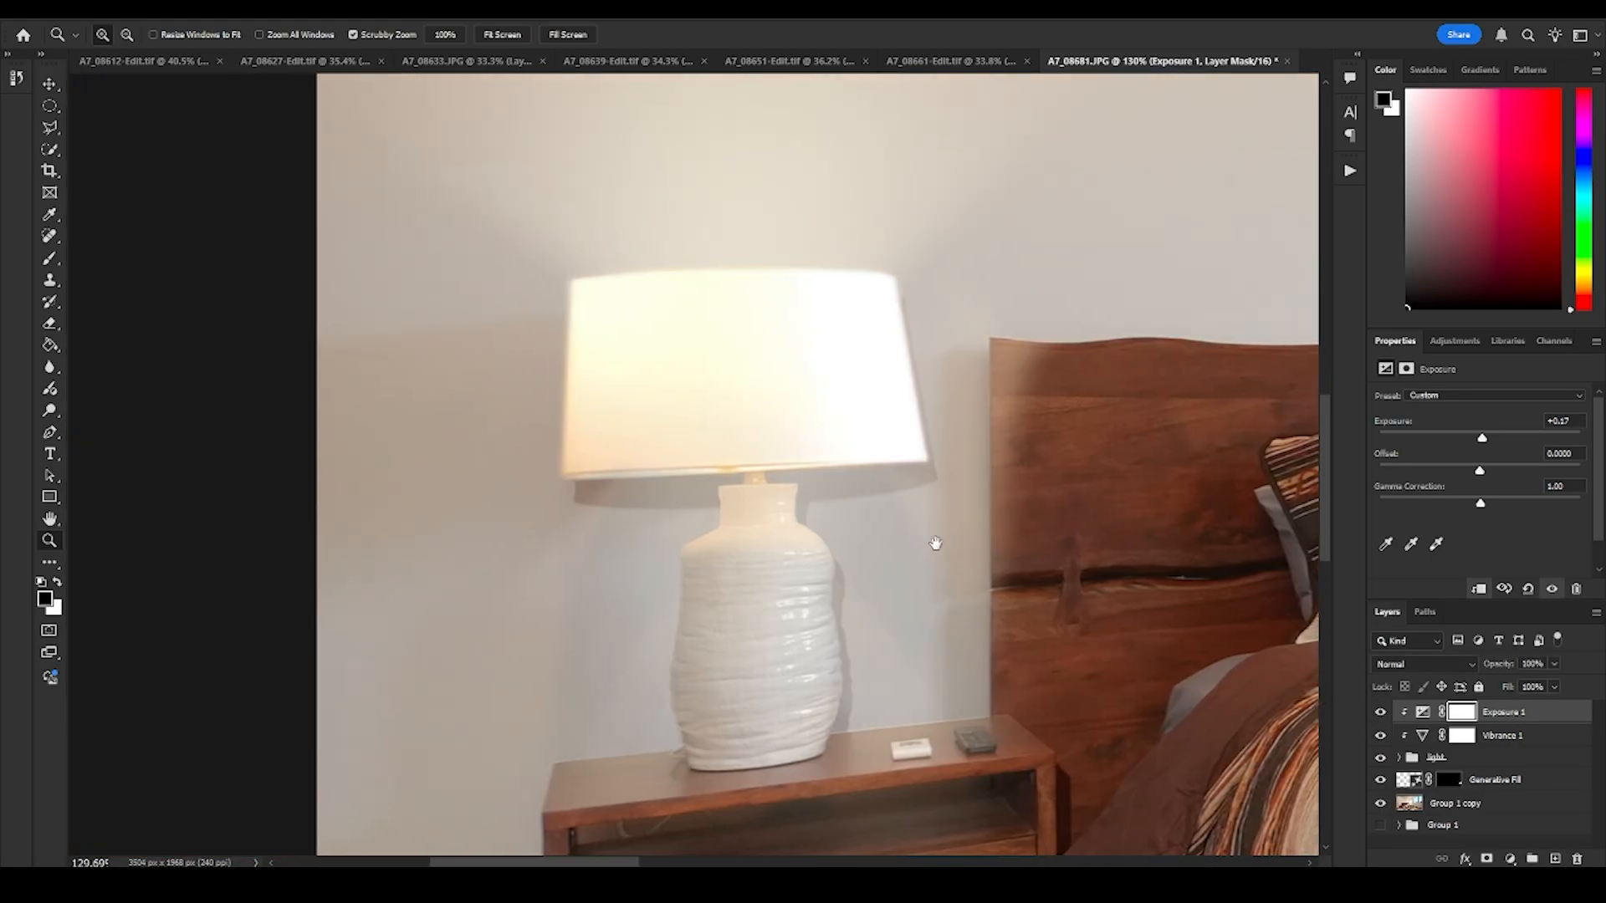
drag(931, 545, 893, 524)
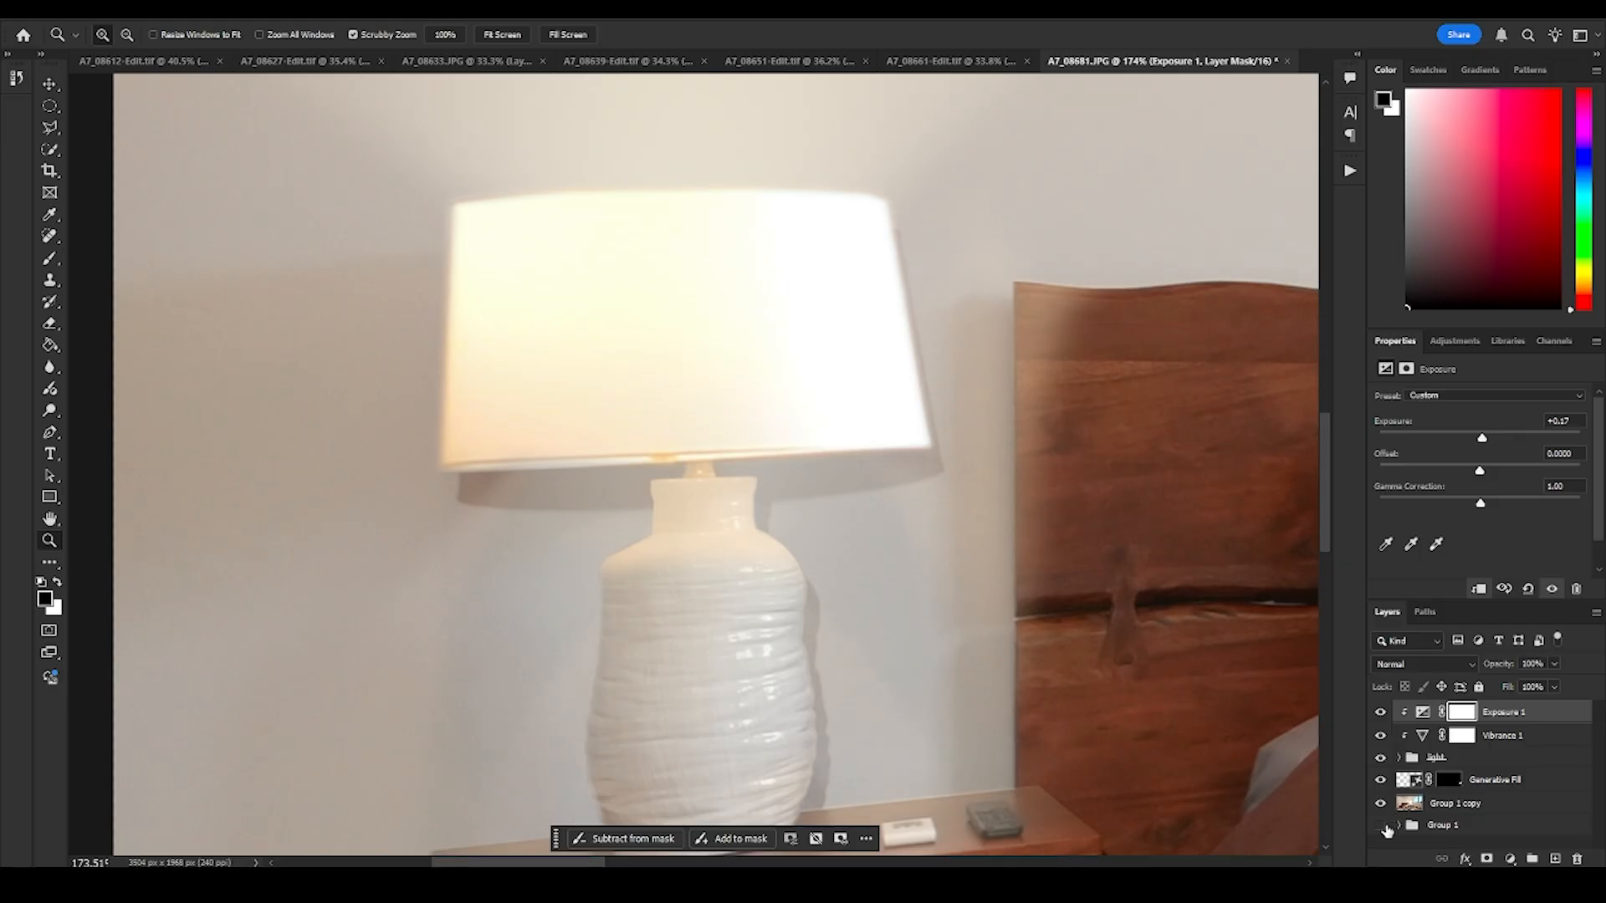
- Examine the near lamp in Group 1's individual exposures by hiding the layers above and turning the source photos off and on
click(1399, 825)
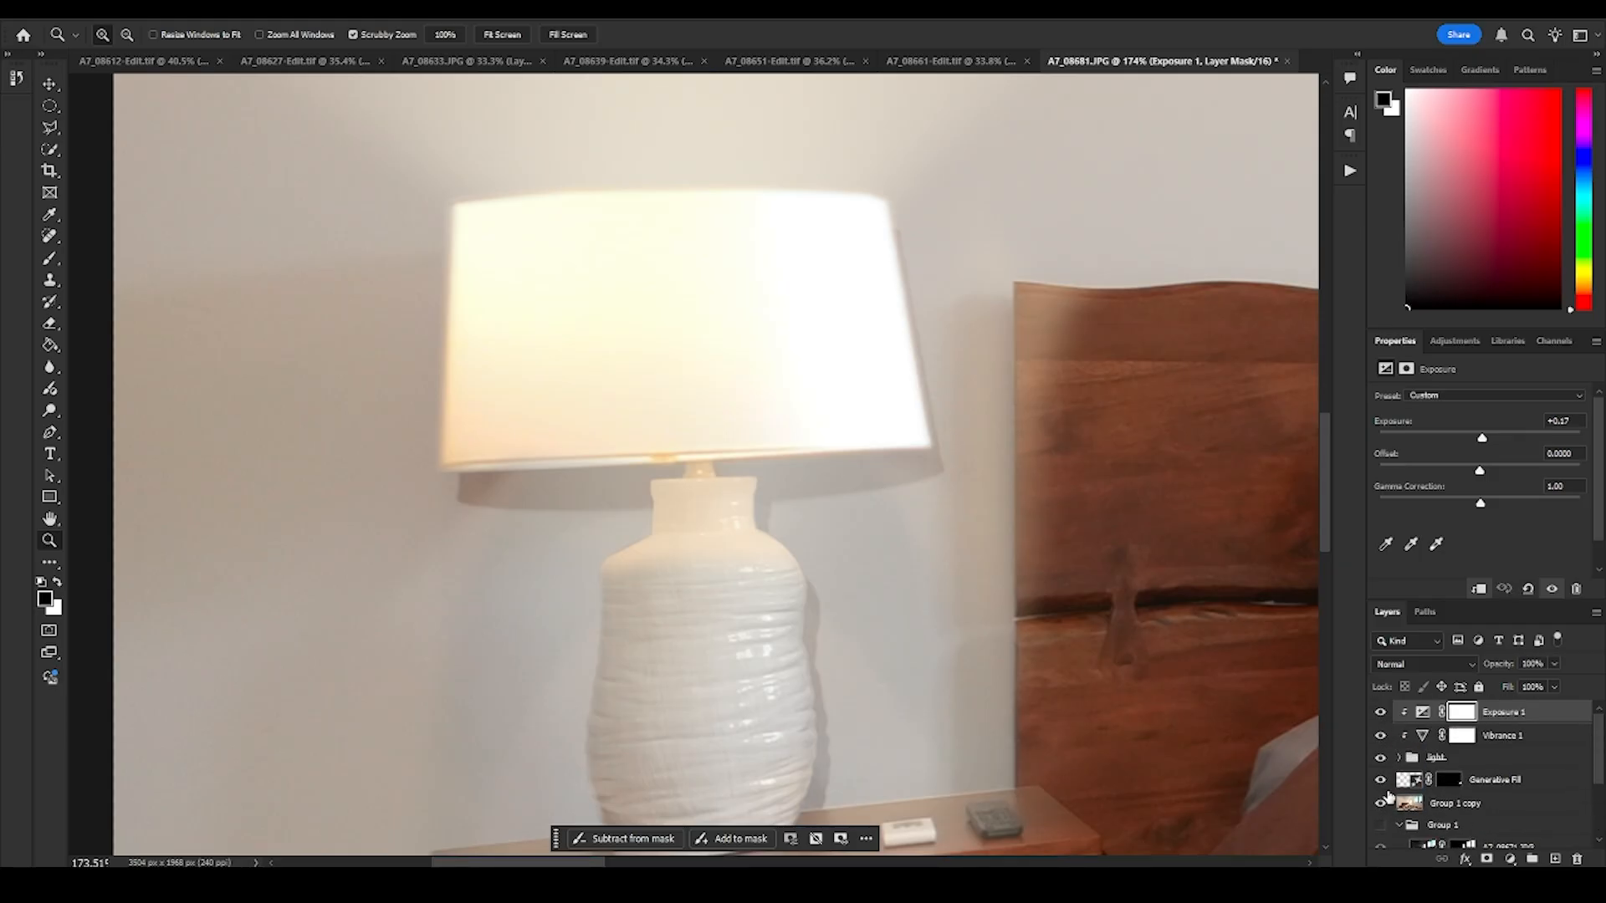
drag(1382, 801, 1381, 711)
scroll(1497, 786, down, 2)
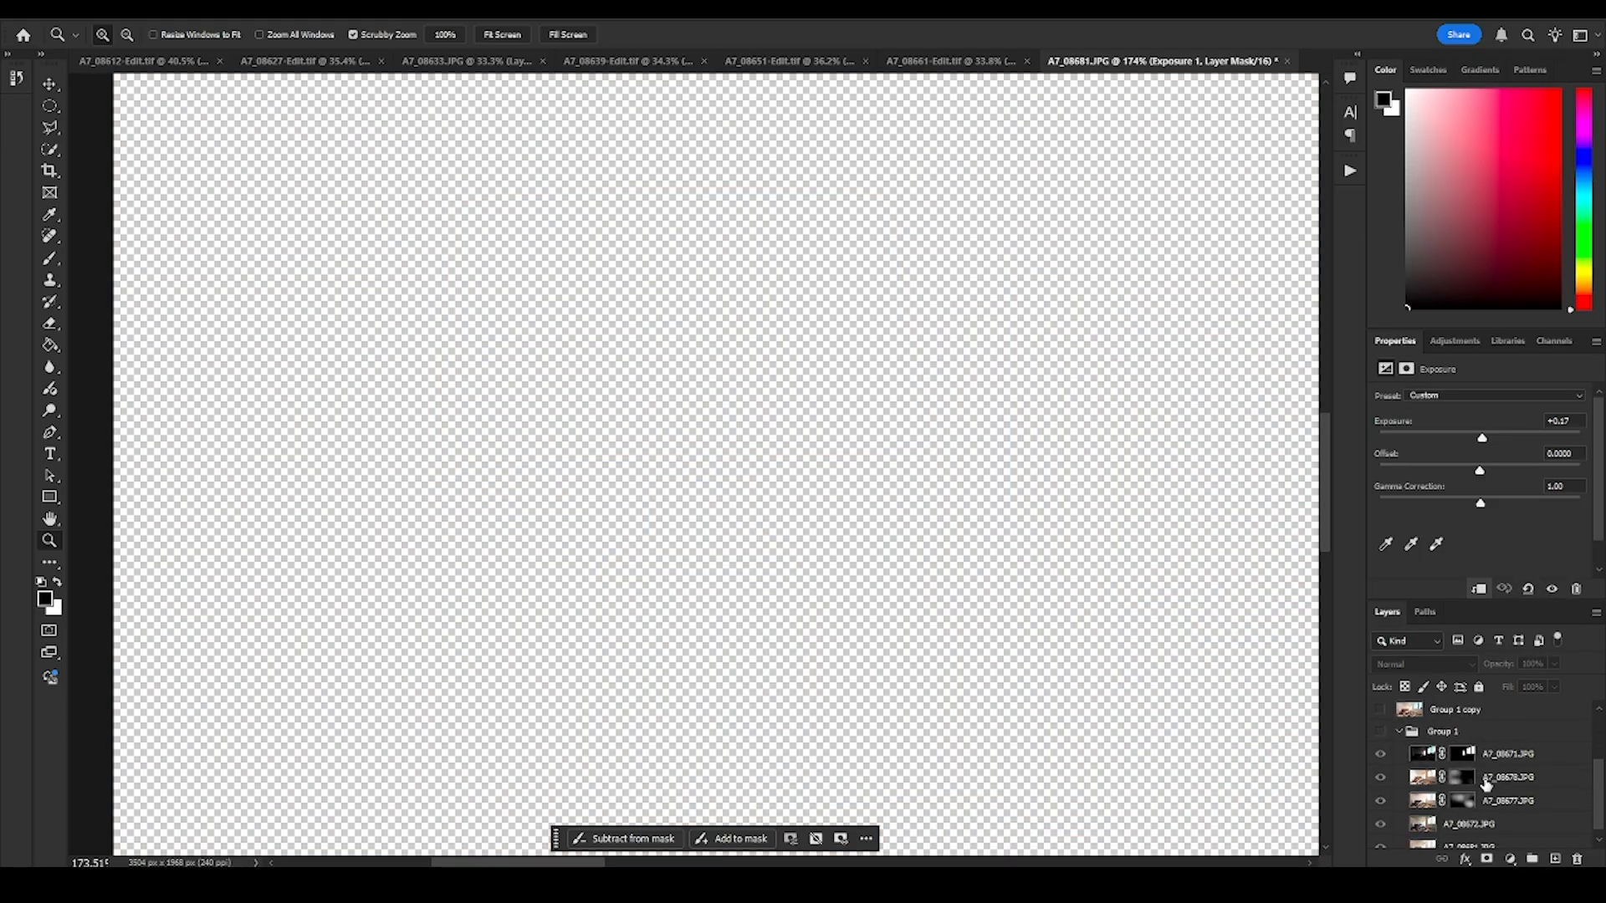
click(1379, 733)
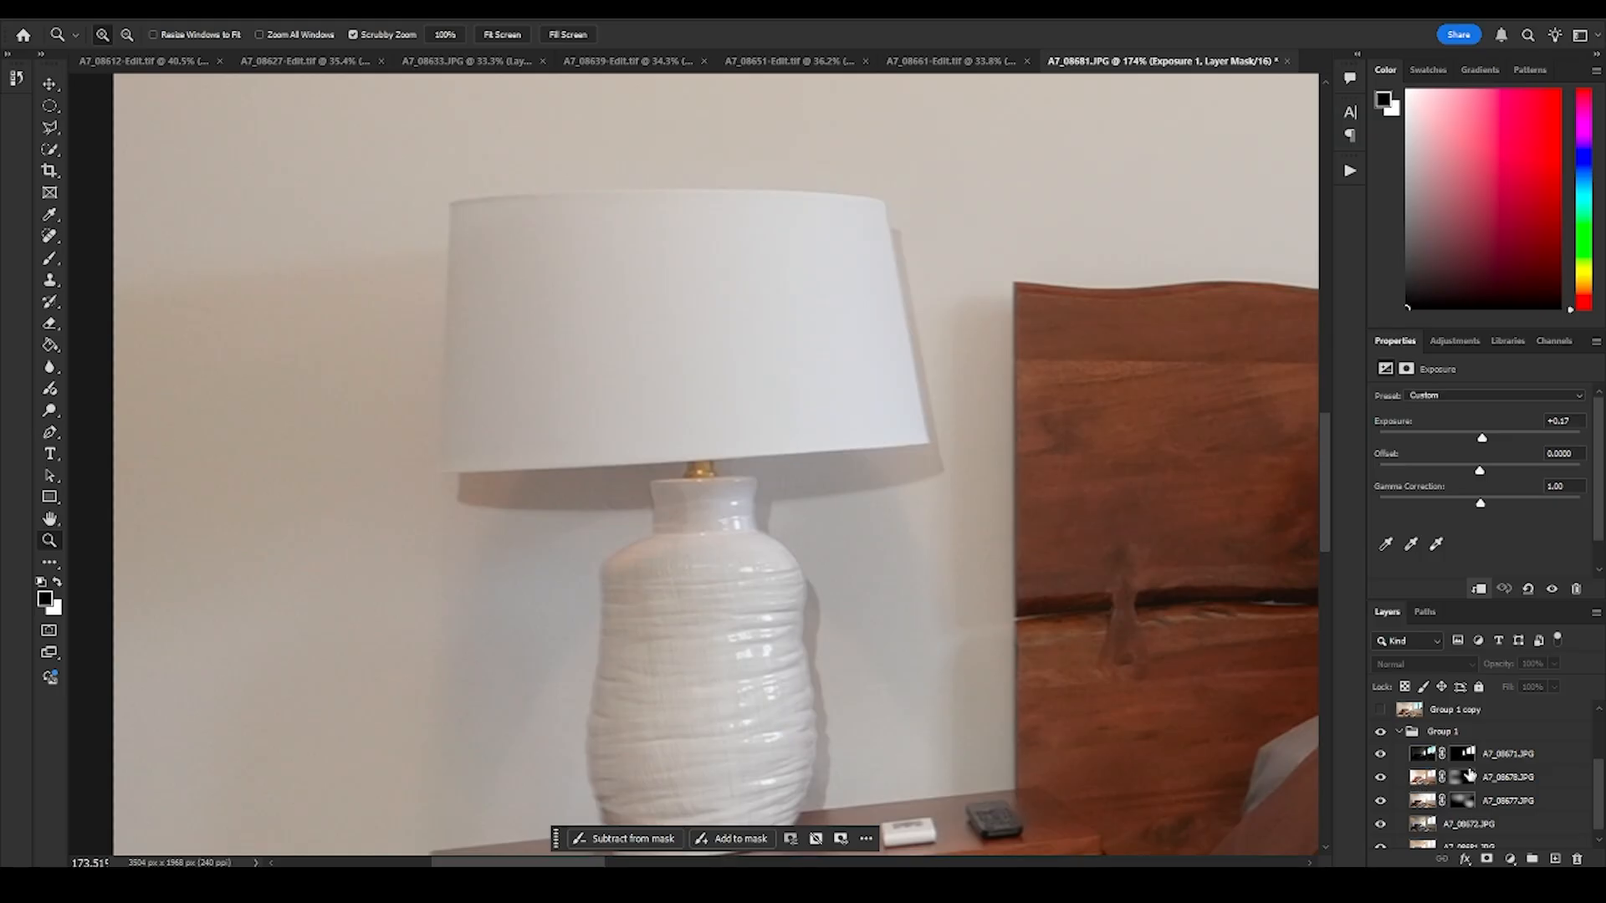
scroll(1470, 776, down, 1)
drag(1381, 743, 1383, 794)
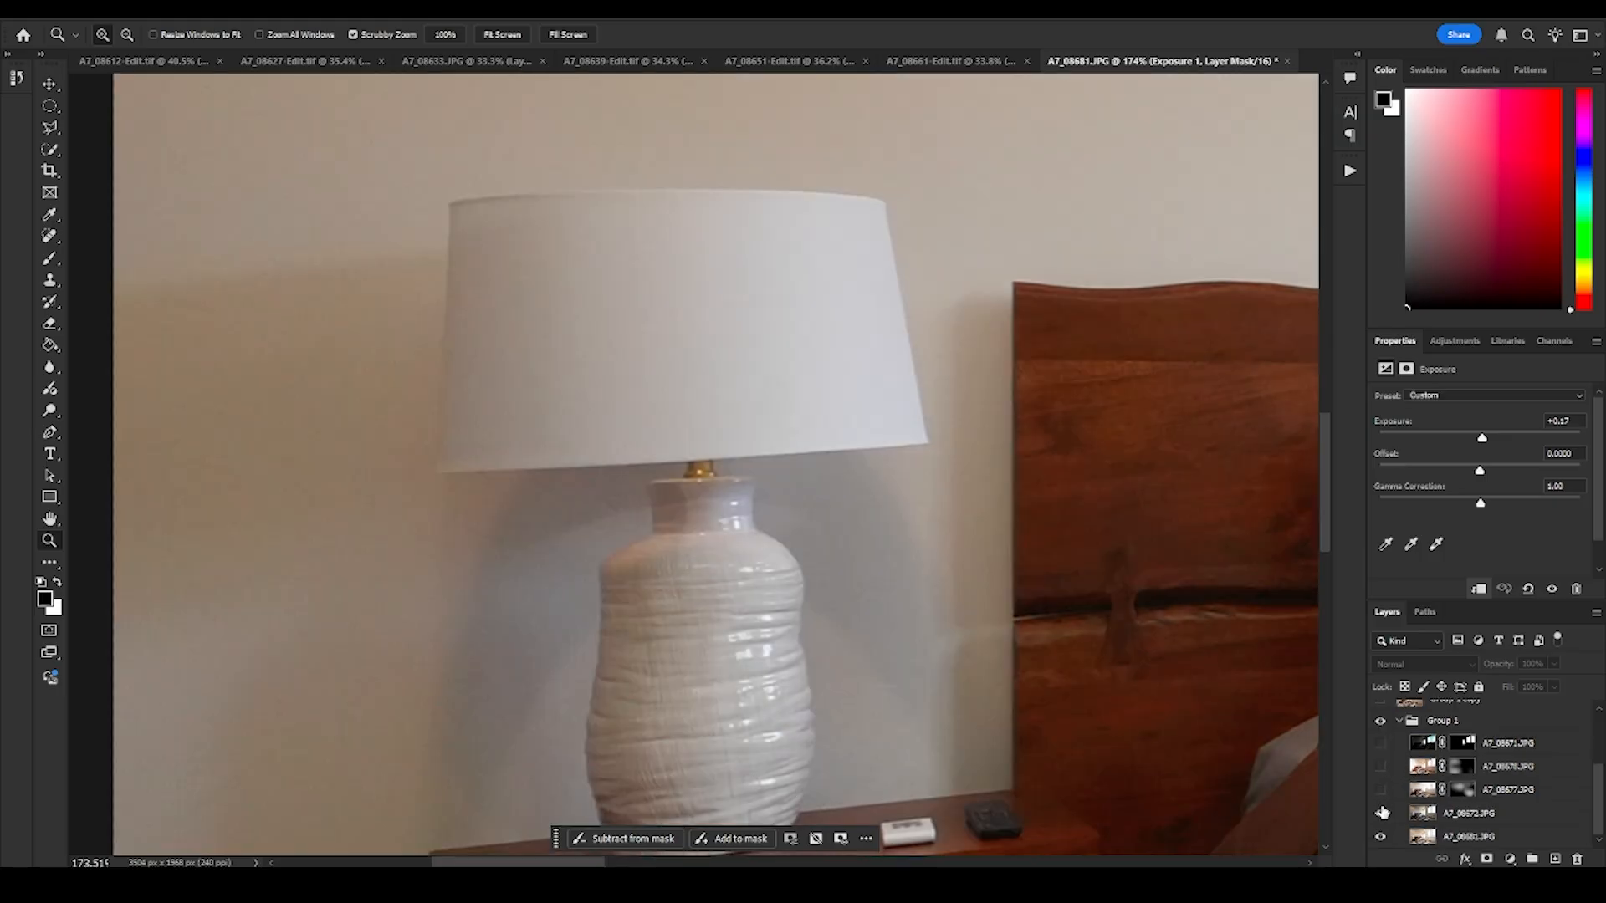
click(1381, 813)
drag(1382, 815, 1380, 747)
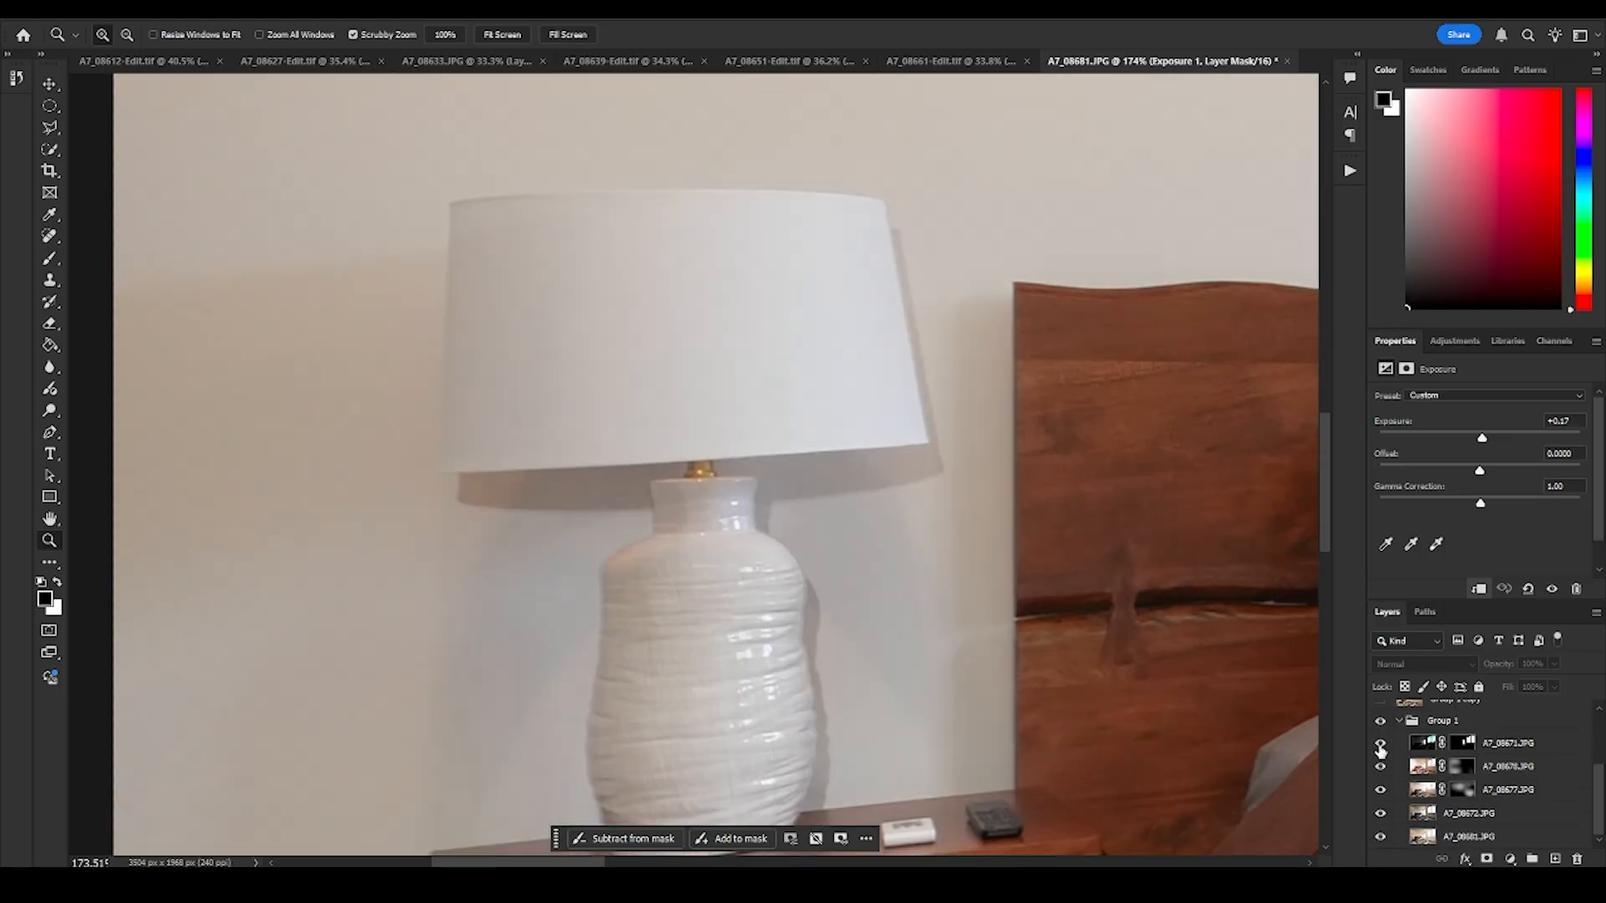
click(1381, 723)
click(1380, 723)
scroll(1385, 786, up, 2)
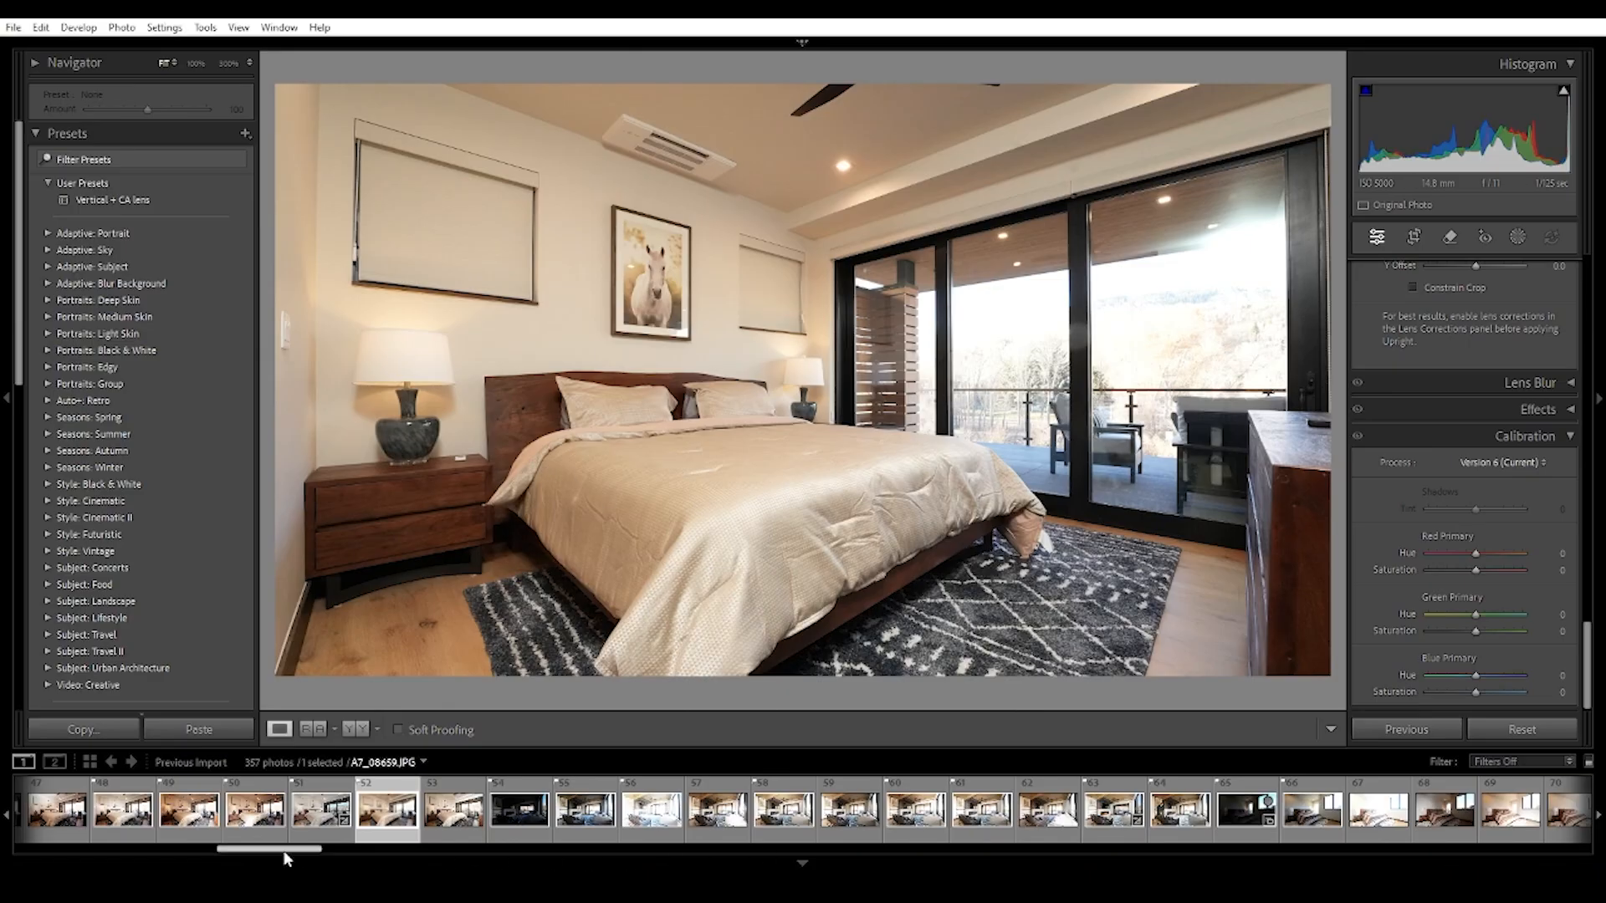
- Switch to Lightroom and look through the bracketed bedroom exposures A7_08673 to A7_08679, checking how each lights the lamp and wall
drag(286, 851, 318, 851)
click(926, 811)
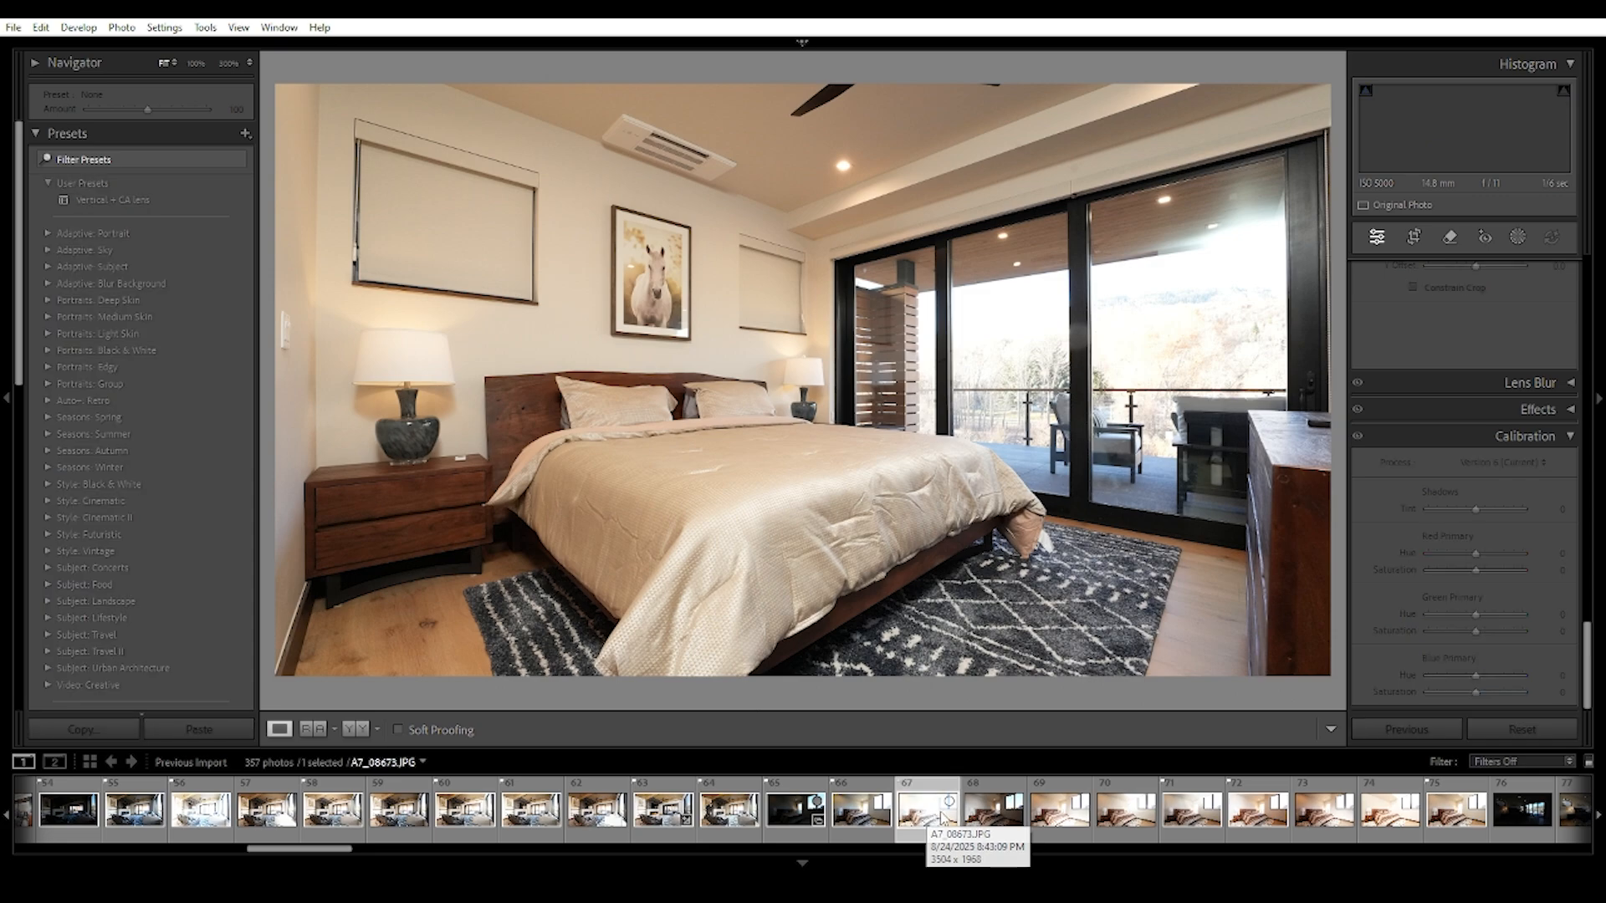
click(992, 815)
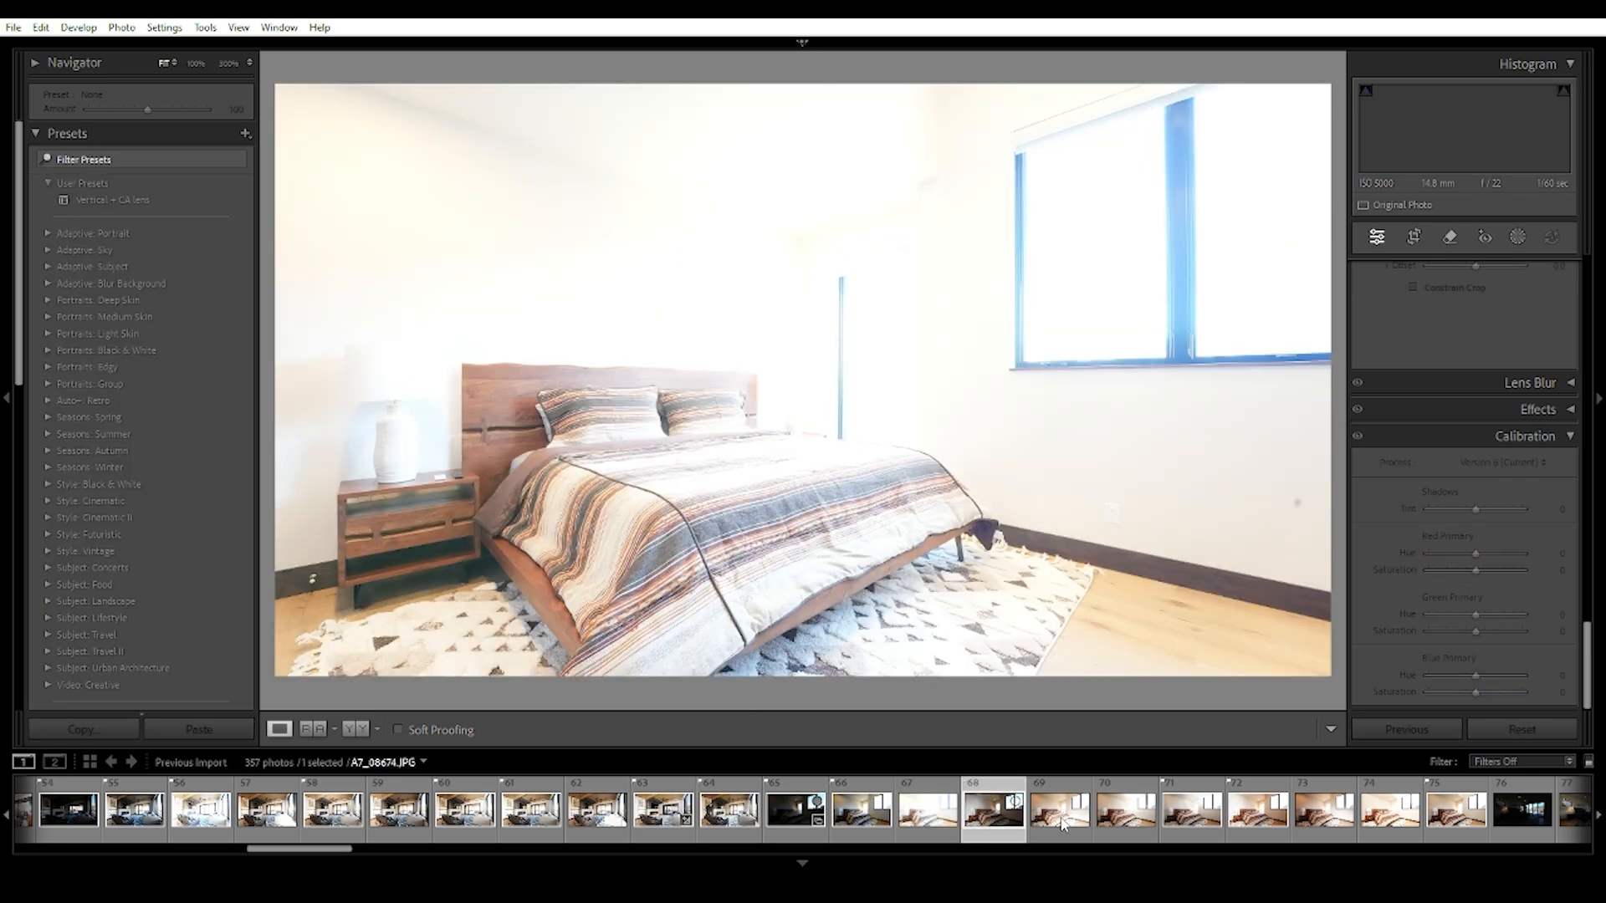
click(1060, 816)
click(1126, 816)
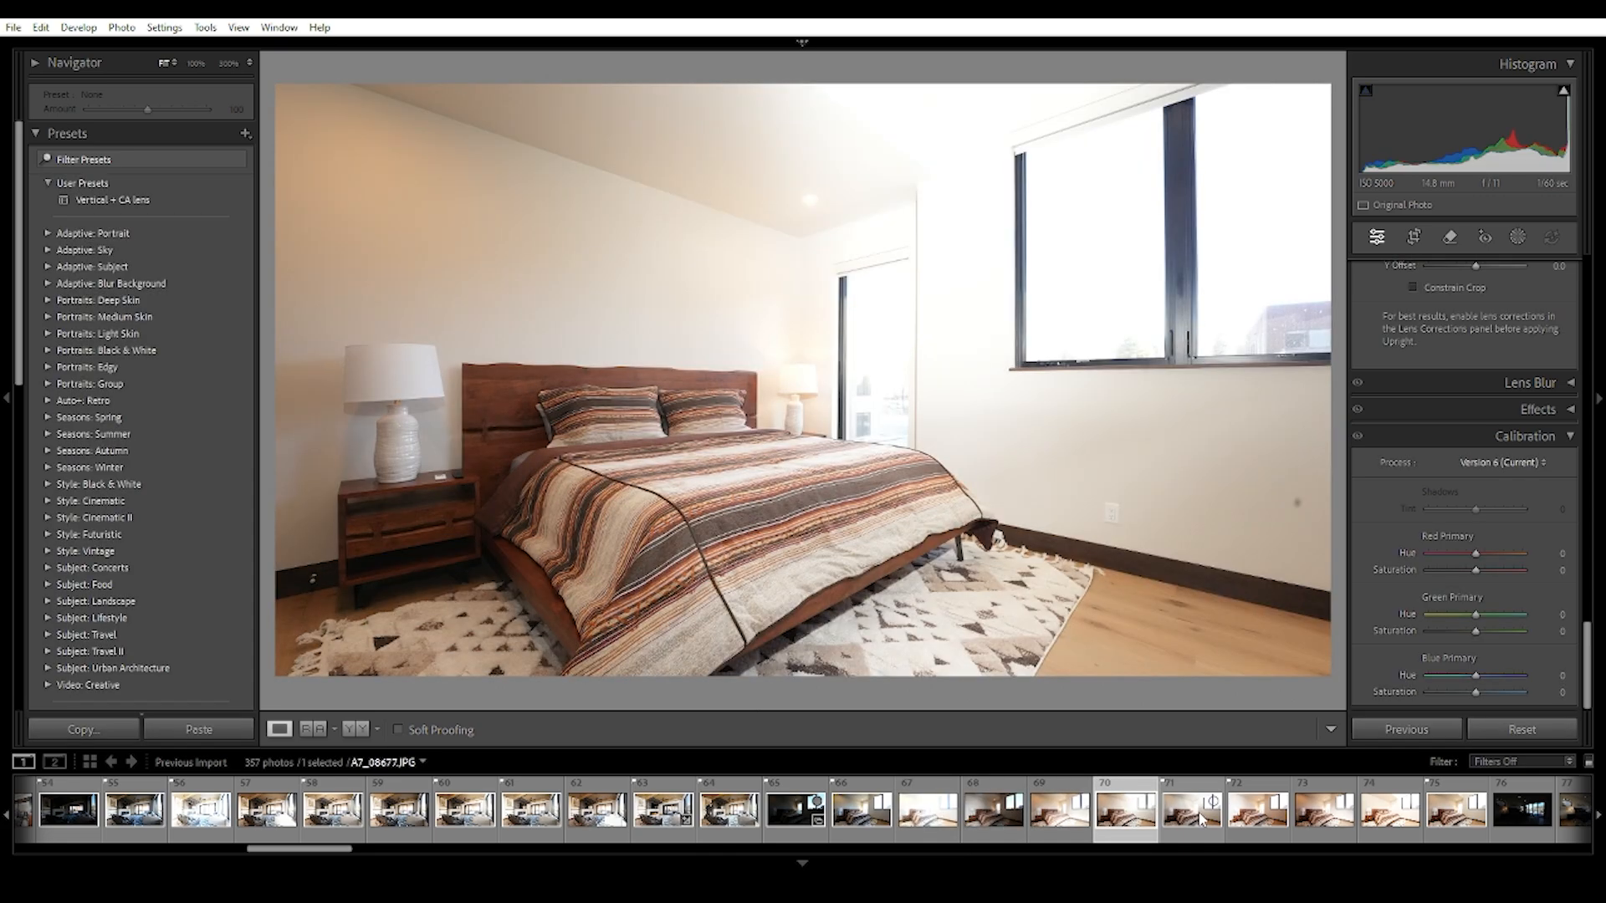
click(1181, 820)
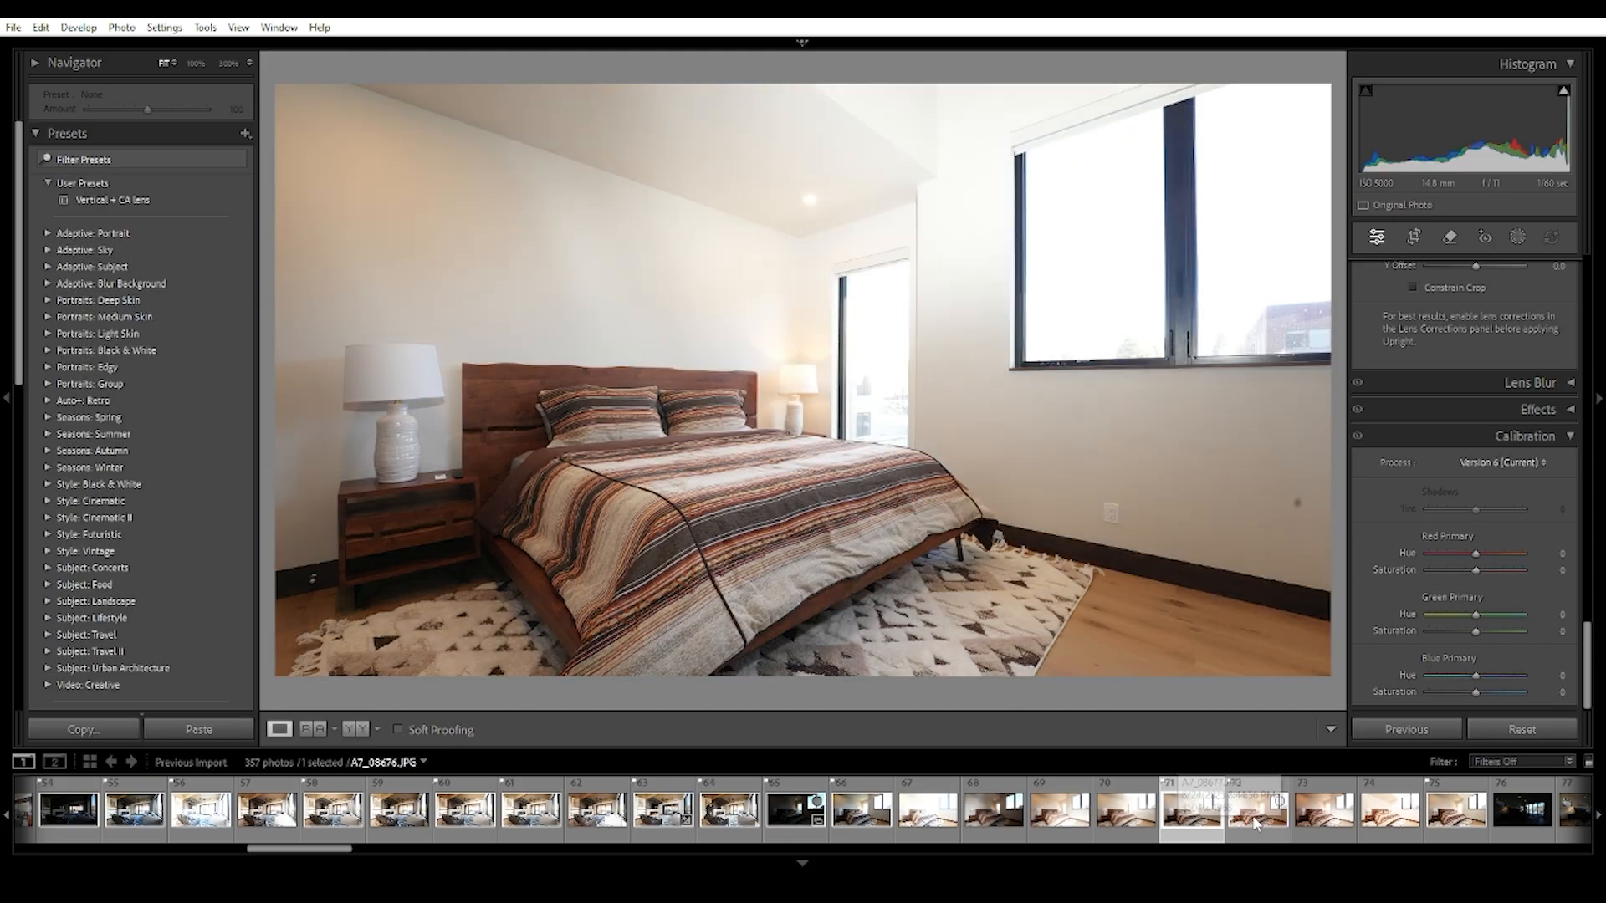
click(1254, 816)
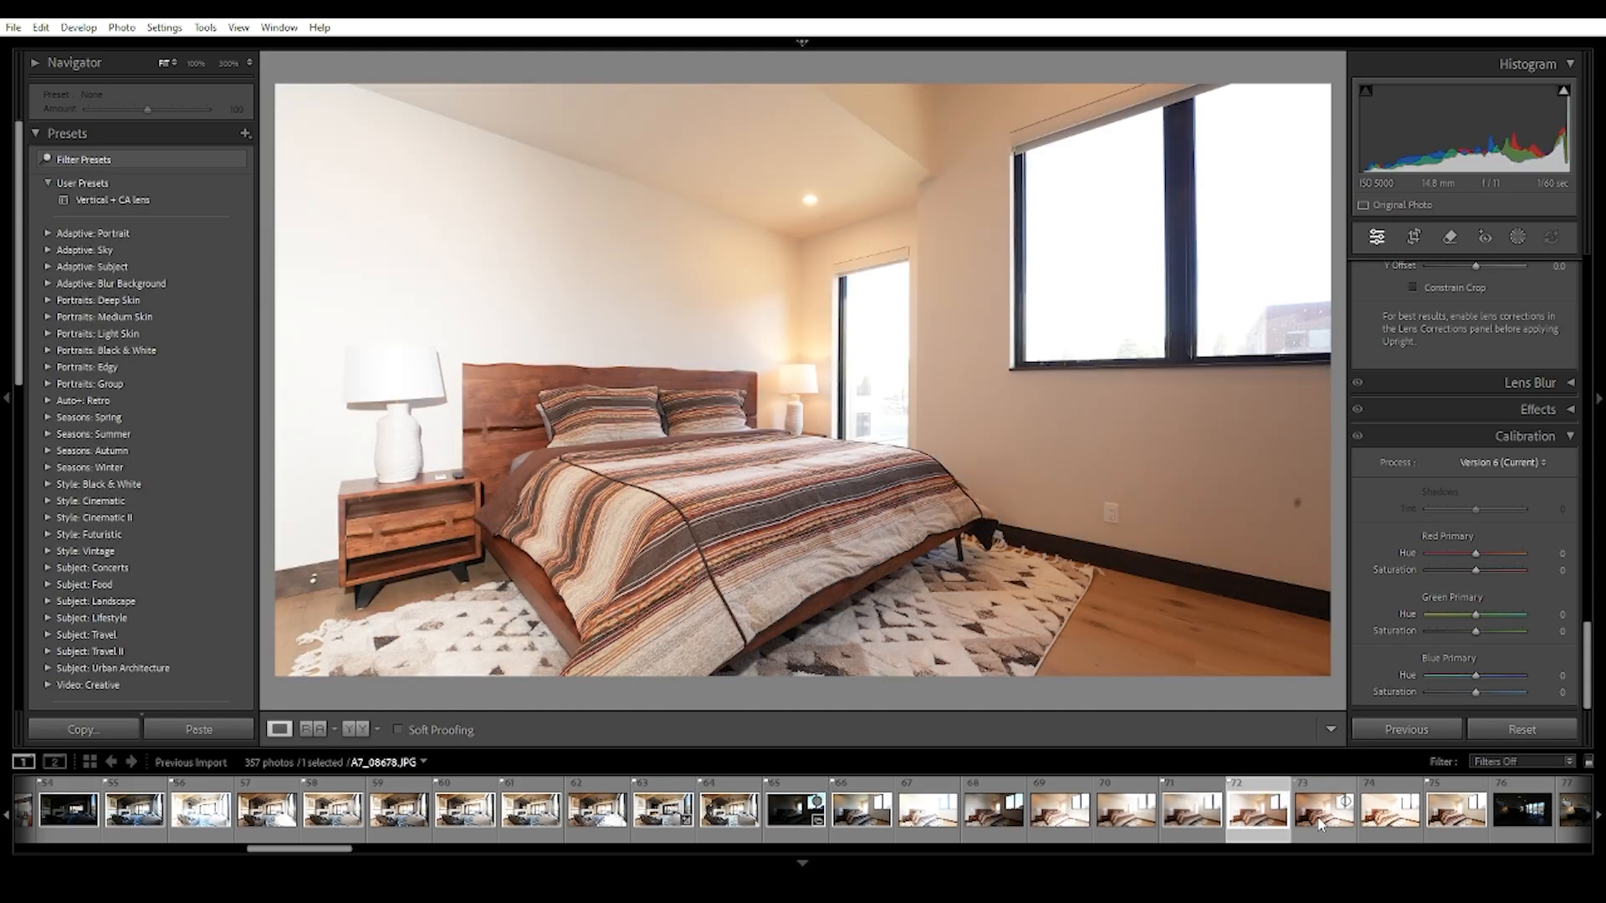
click(1313, 822)
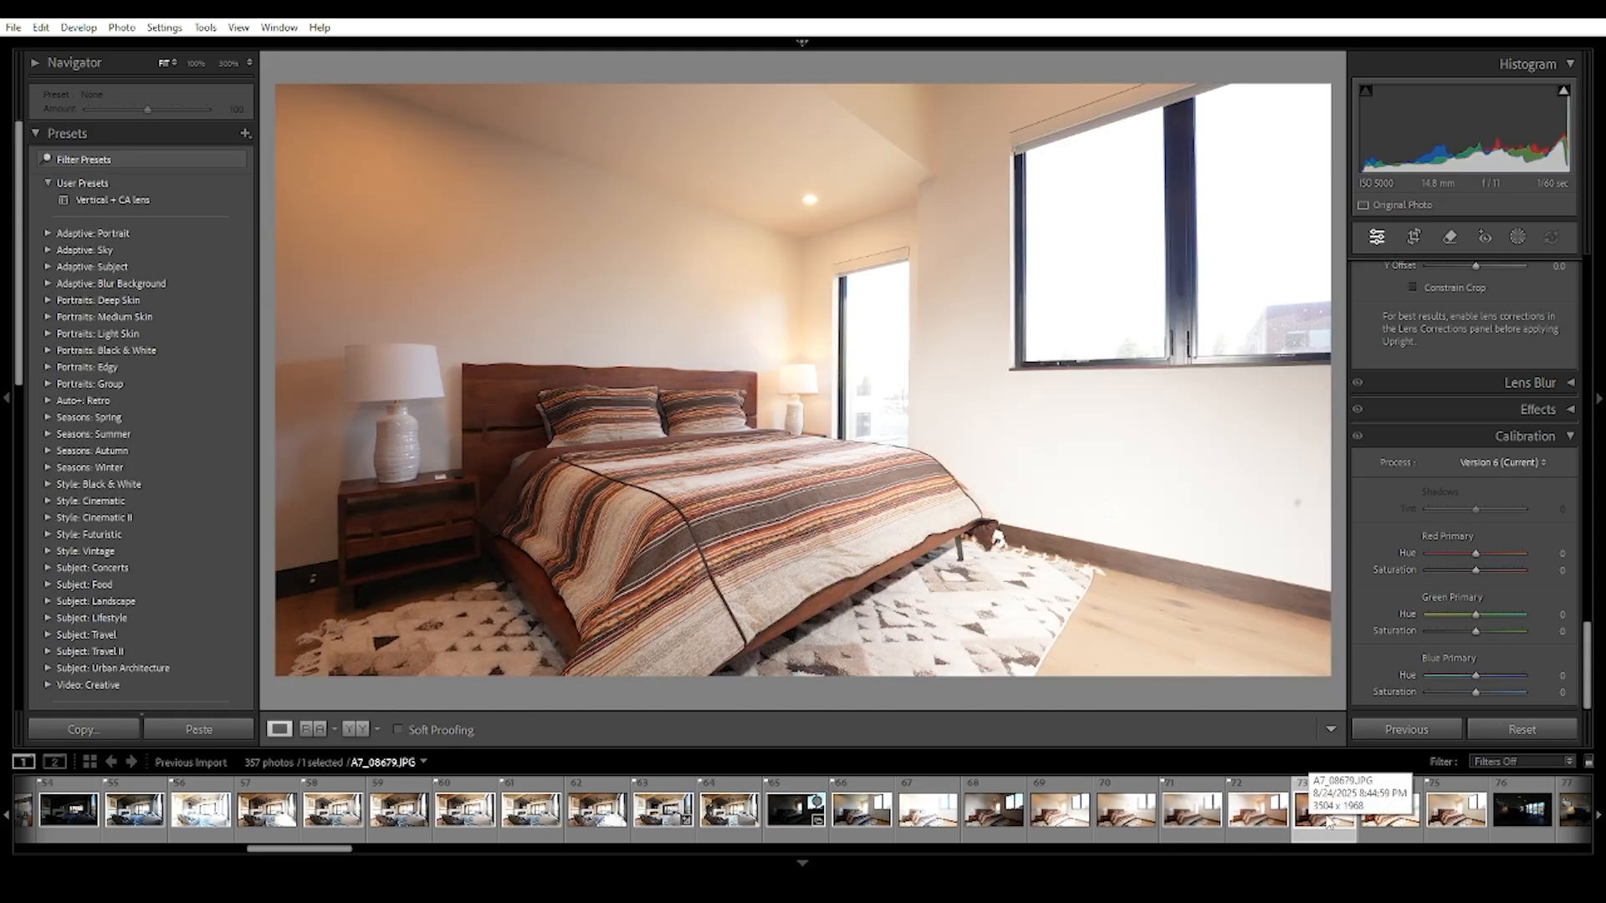
click(1059, 810)
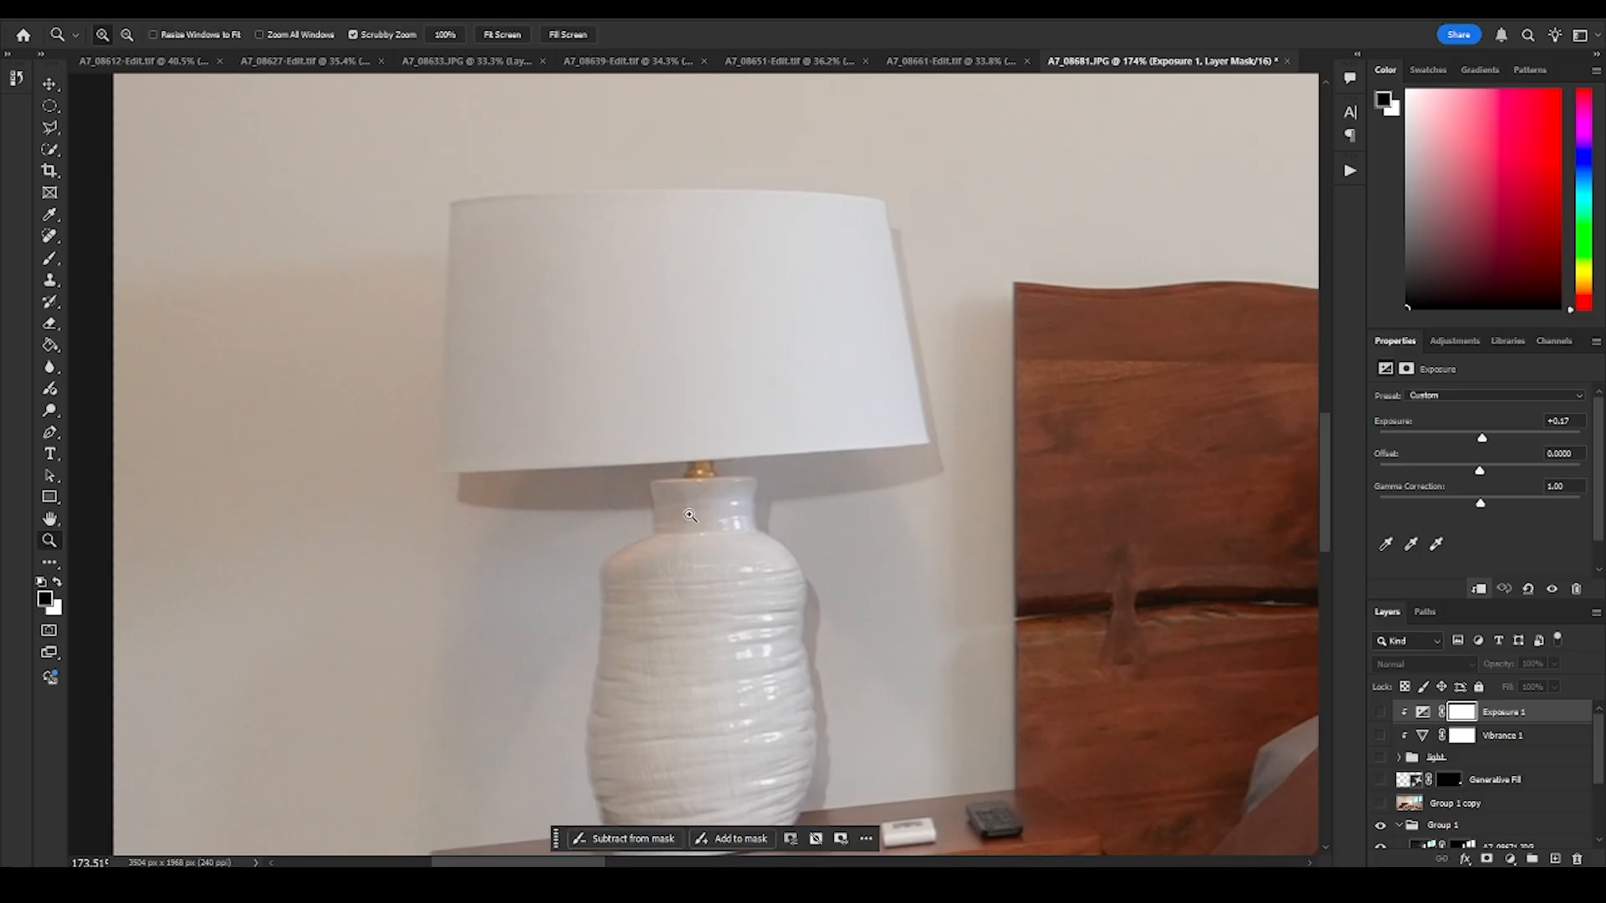
- Return to Photoshop and show the light group, its adjustments, Generative Fill and Group 1 copy, with Group 1 hidden and collapsed
mouse_move(691, 516)
mouse_down()
mouse_move(642, 535)
mouse_move(670, 540)
mouse_up()
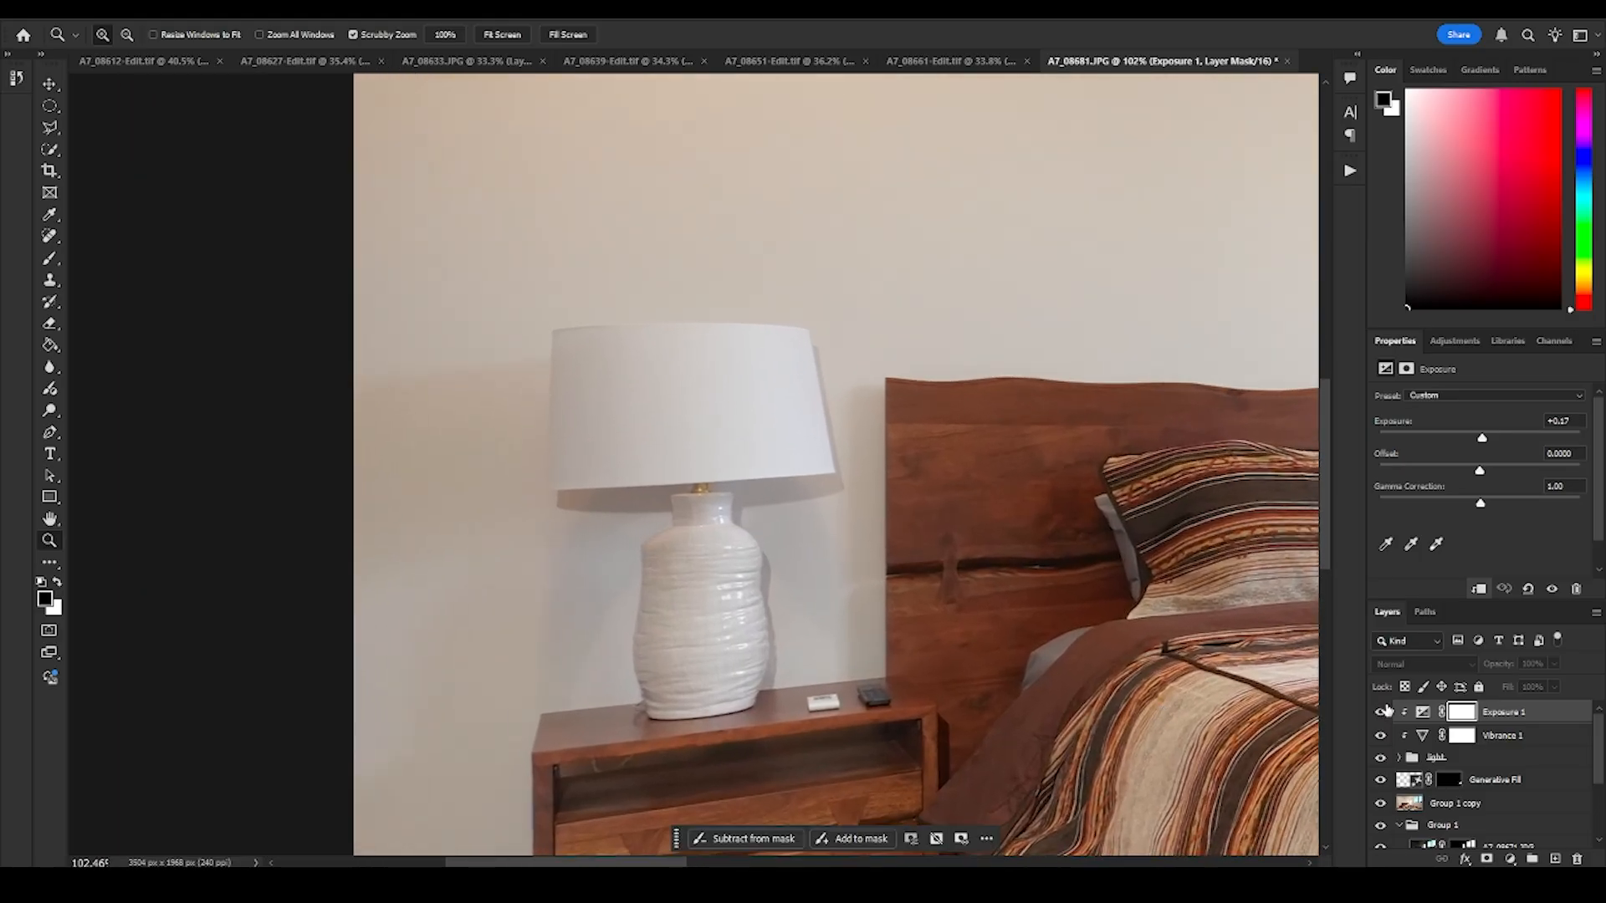
drag(1382, 712, 1381, 758)
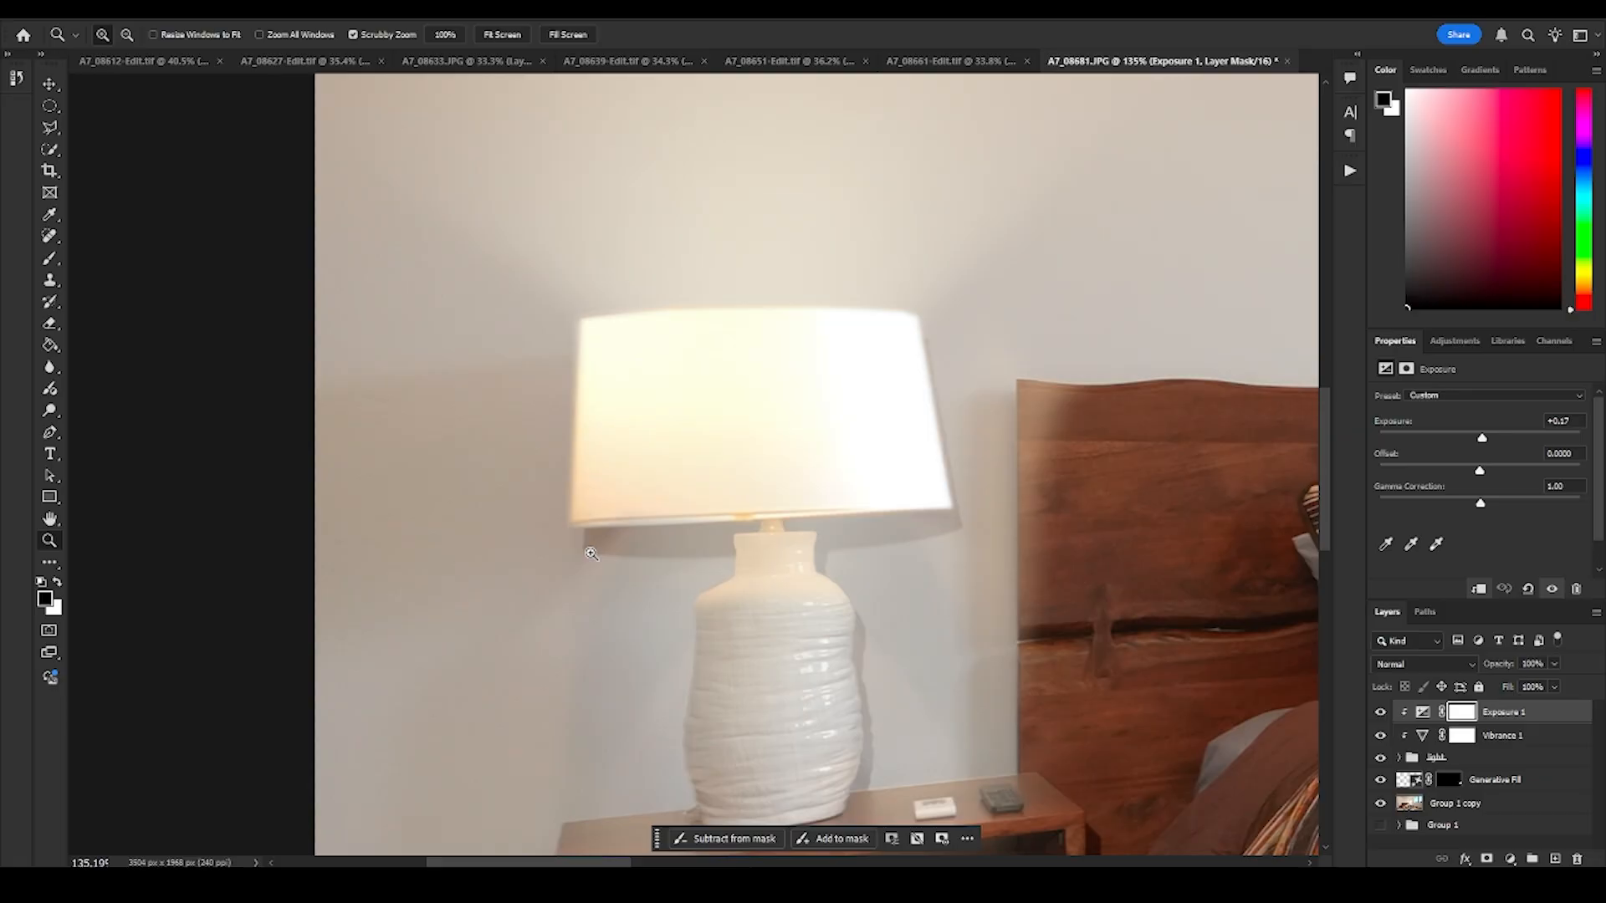
drag(802, 548, 743, 471)
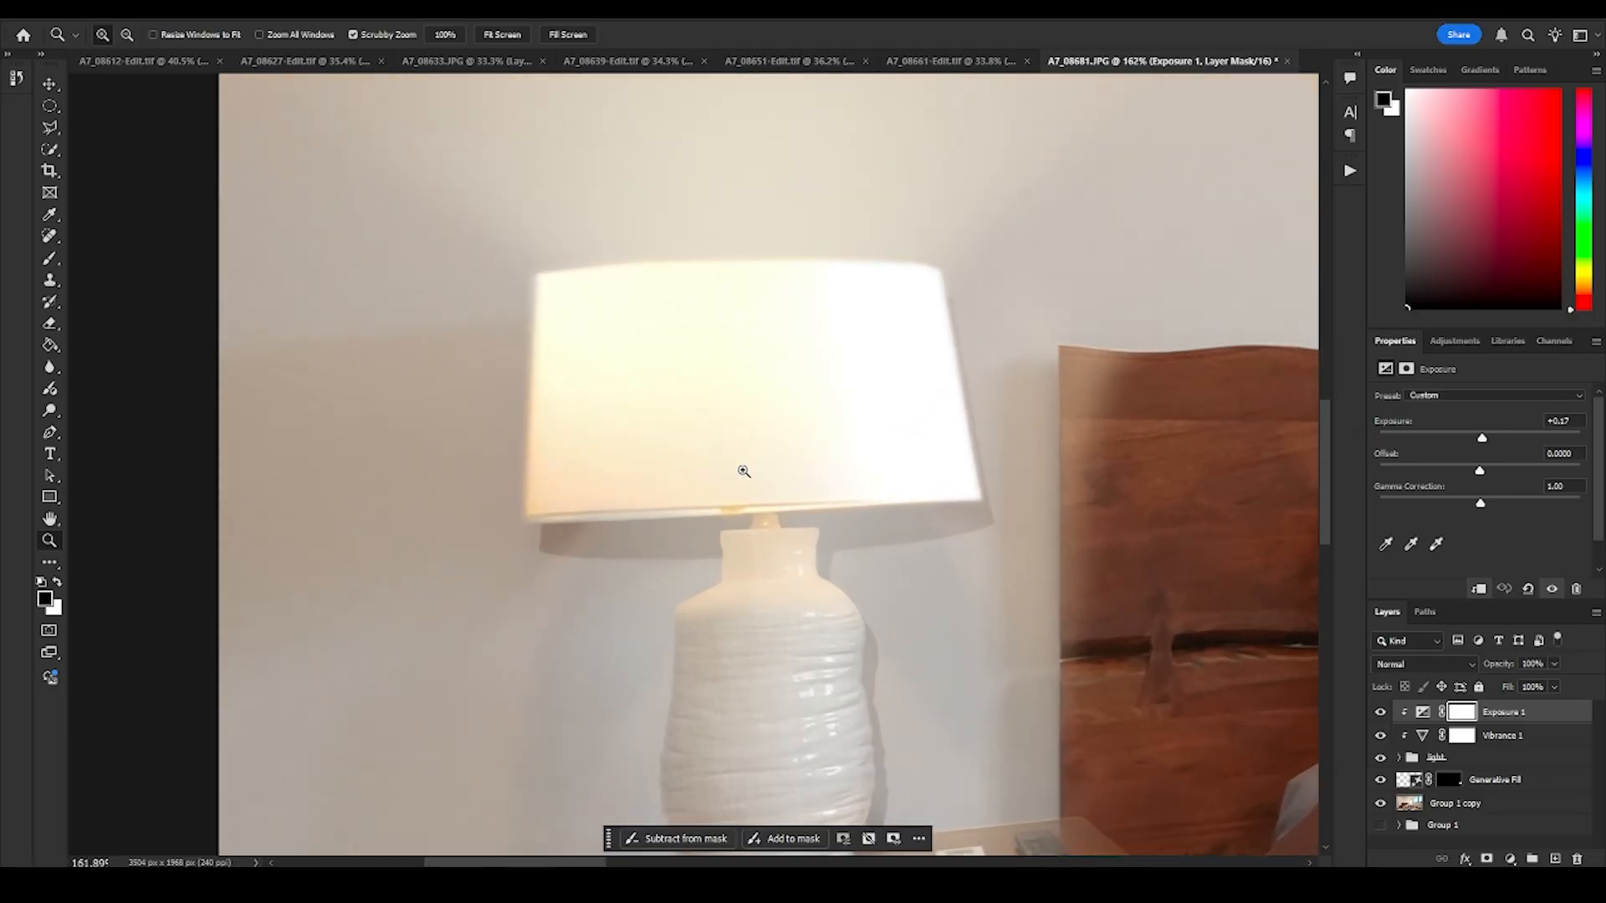
- Hide the light group with its Exposure and Vibrance adjustments and duplicate the Group 1 copy layer
click(1455, 803)
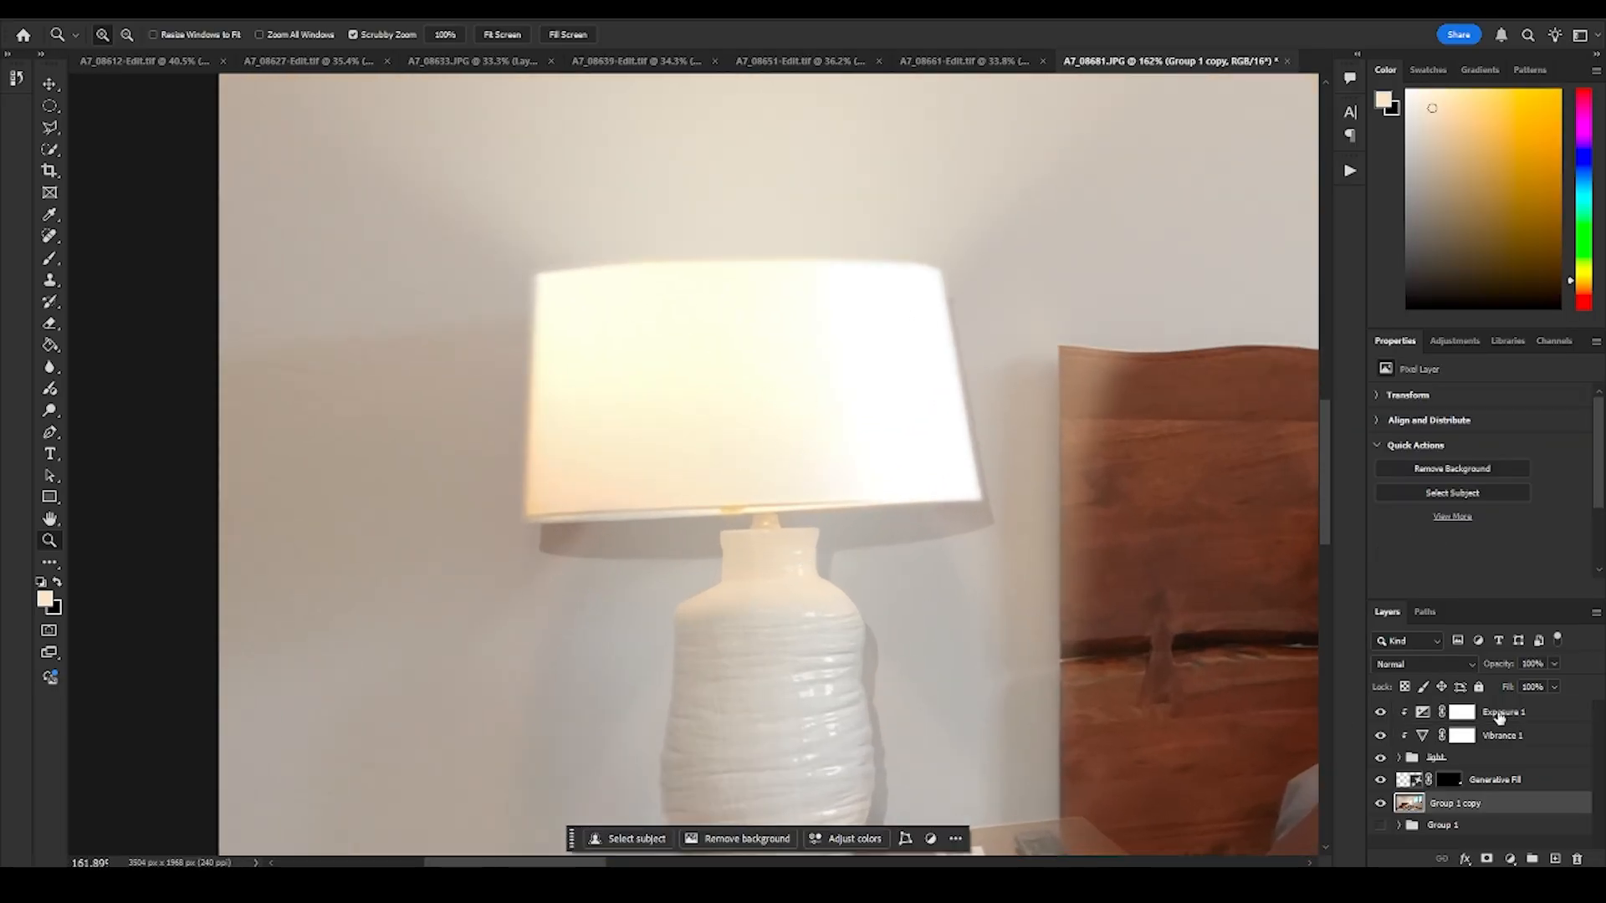
drag(1380, 758, 1384, 725)
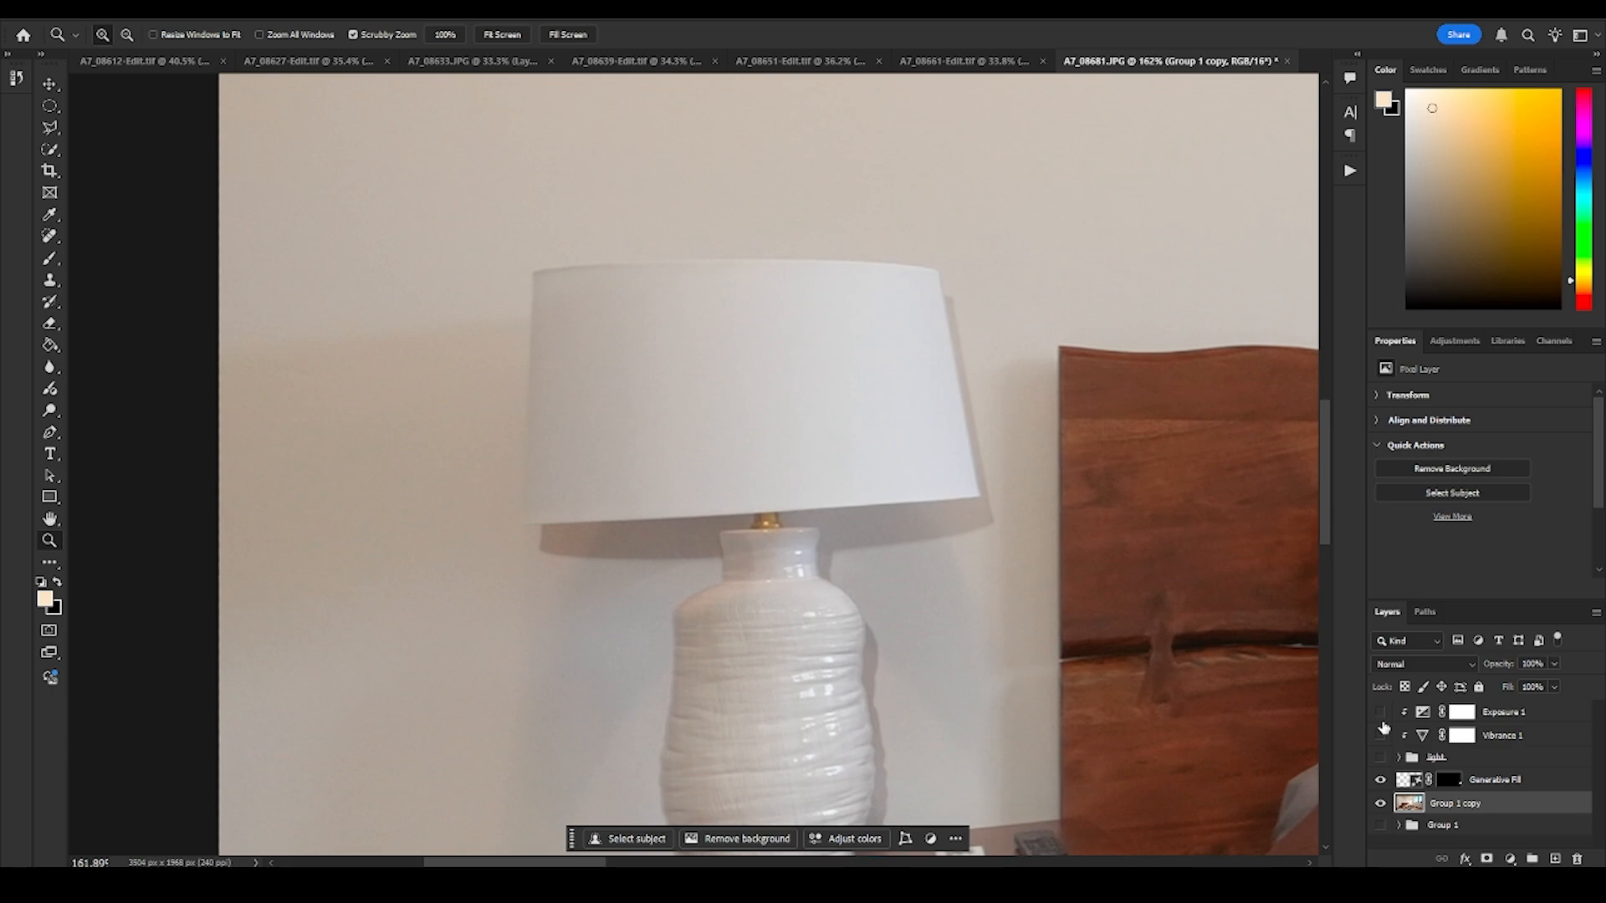
right_click(1496, 807)
click(1482, 398)
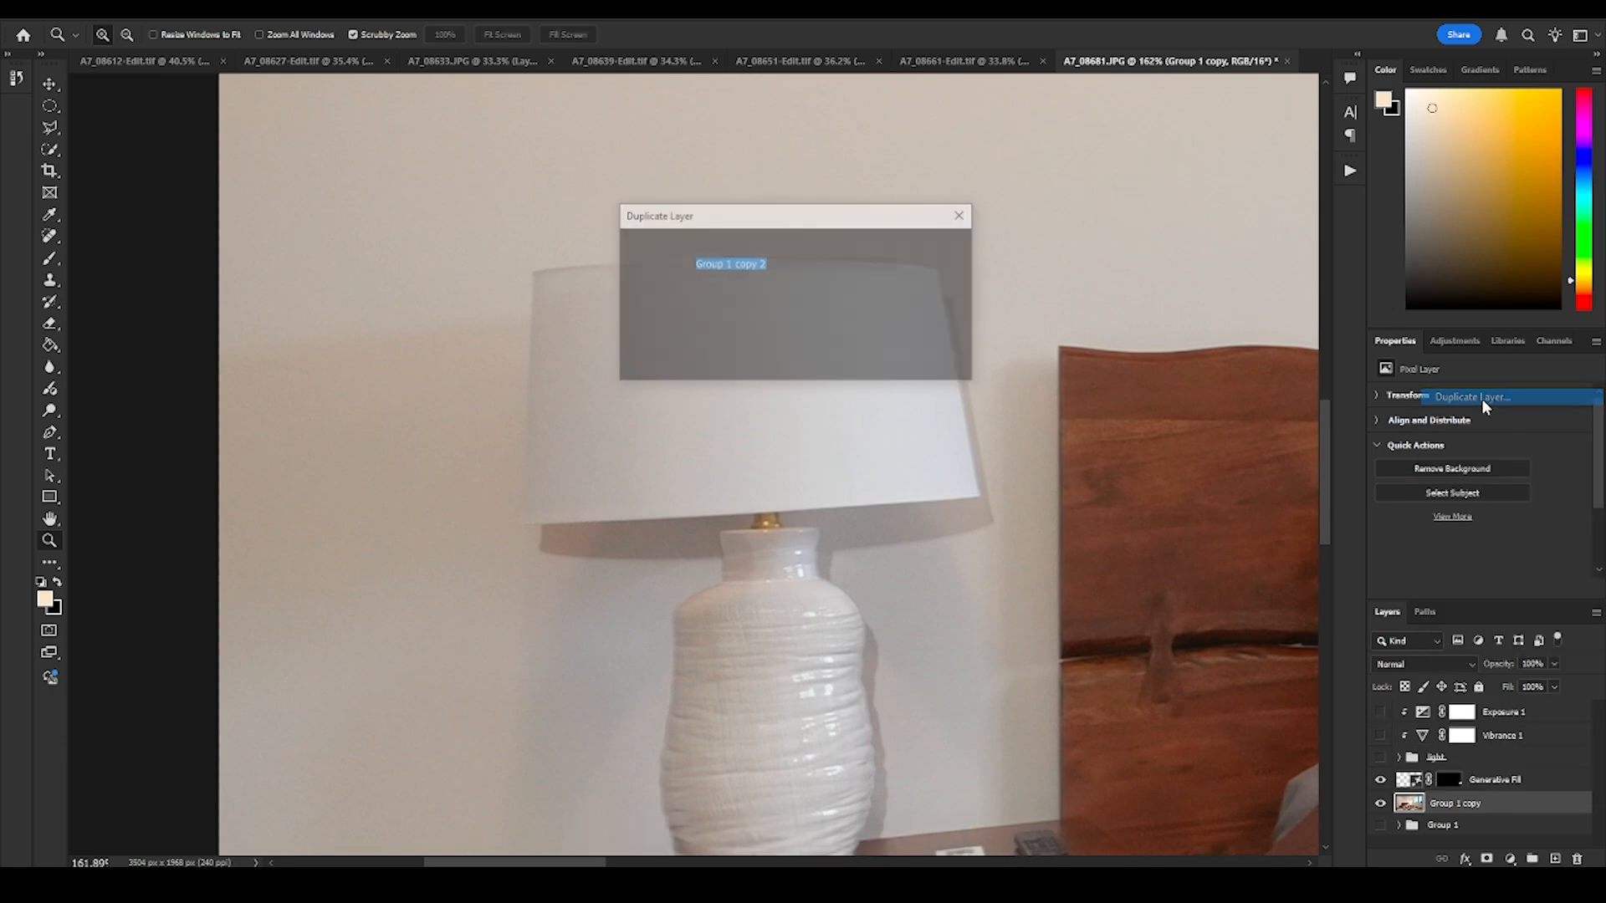
key(Return)
- Clone clean wall over the shadow beneath the left half of the near lampshade on the duplicated layer
drag(752, 597, 771, 588)
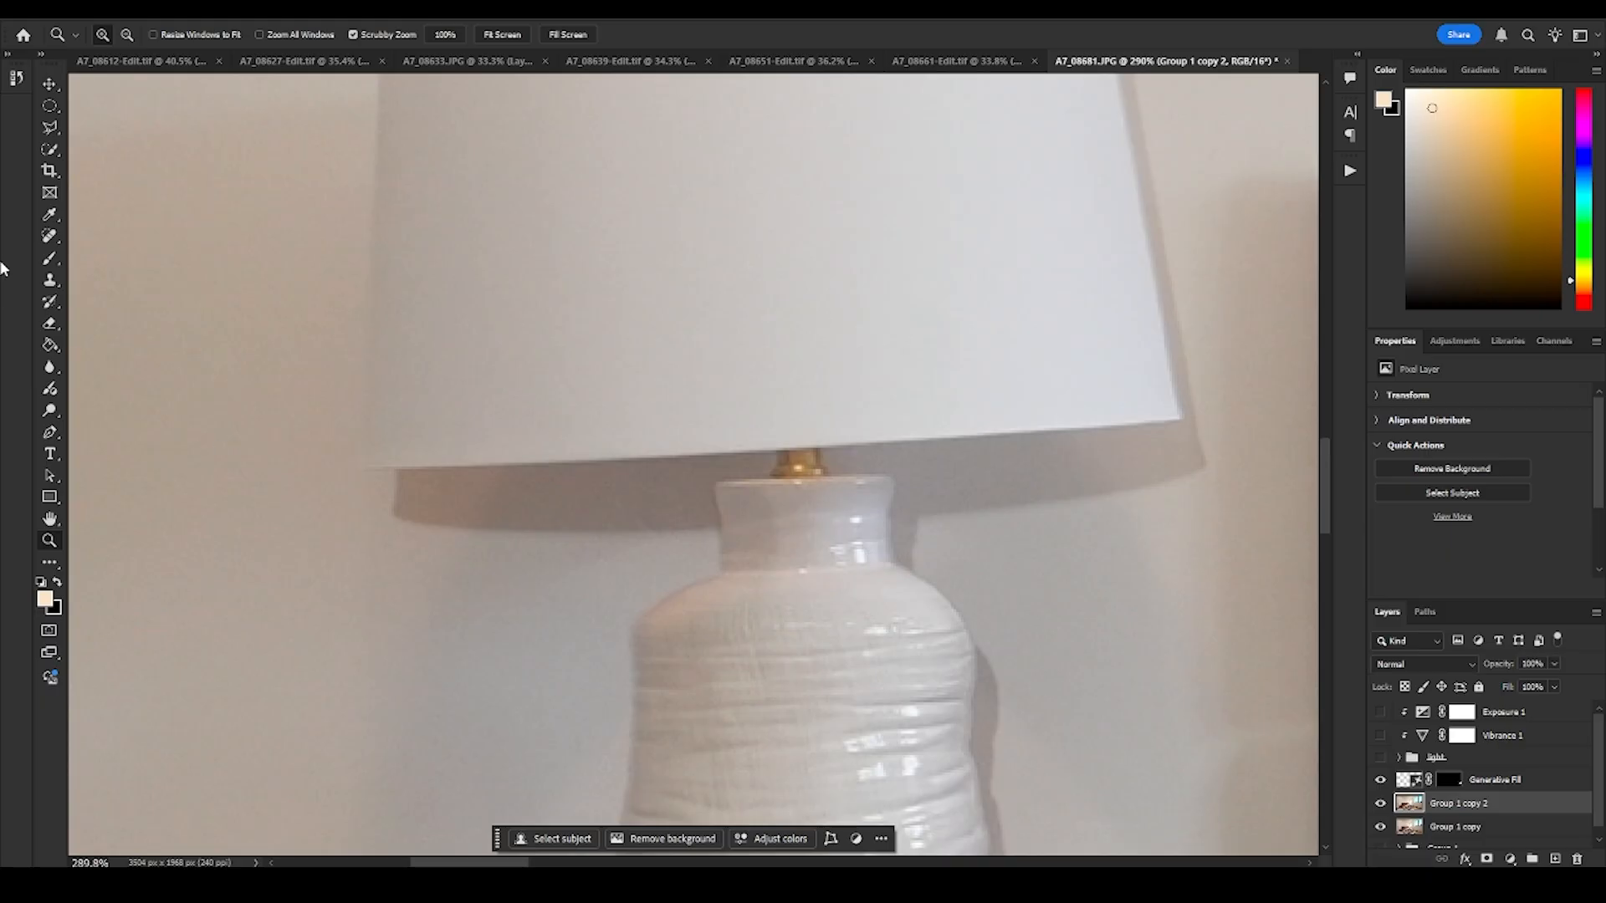
click(51, 280)
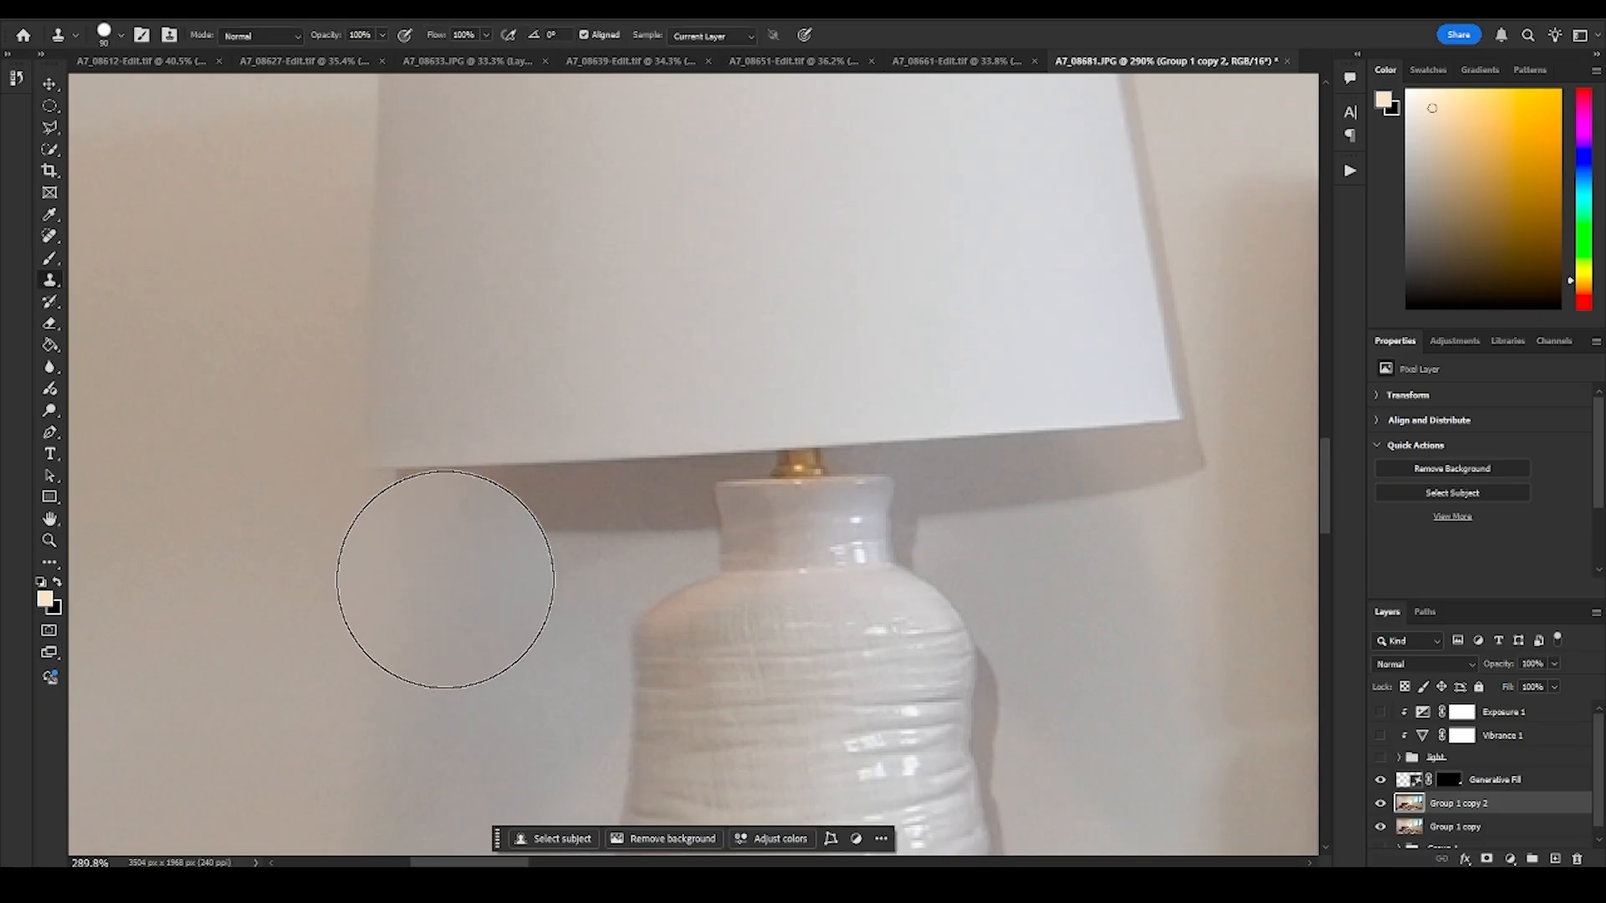
mouse_move(418, 513)
mouse_down()
mouse_move(411, 309)
mouse_move(430, 158)
mouse_move(425, 443)
mouse_up()
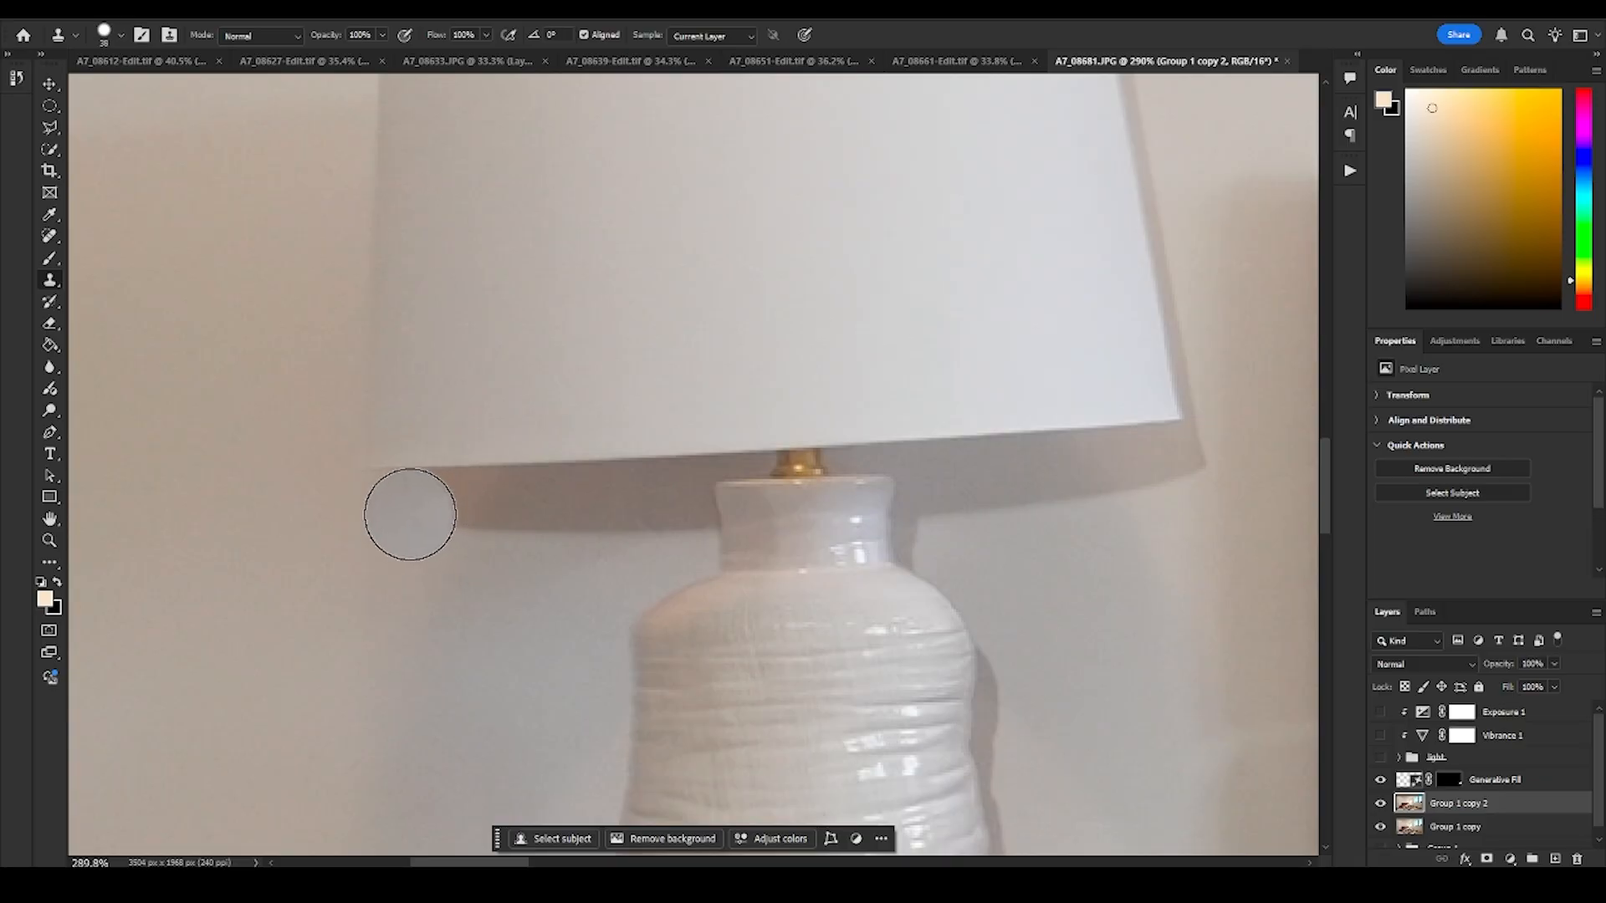
drag(421, 514, 420, 517)
click(401, 486)
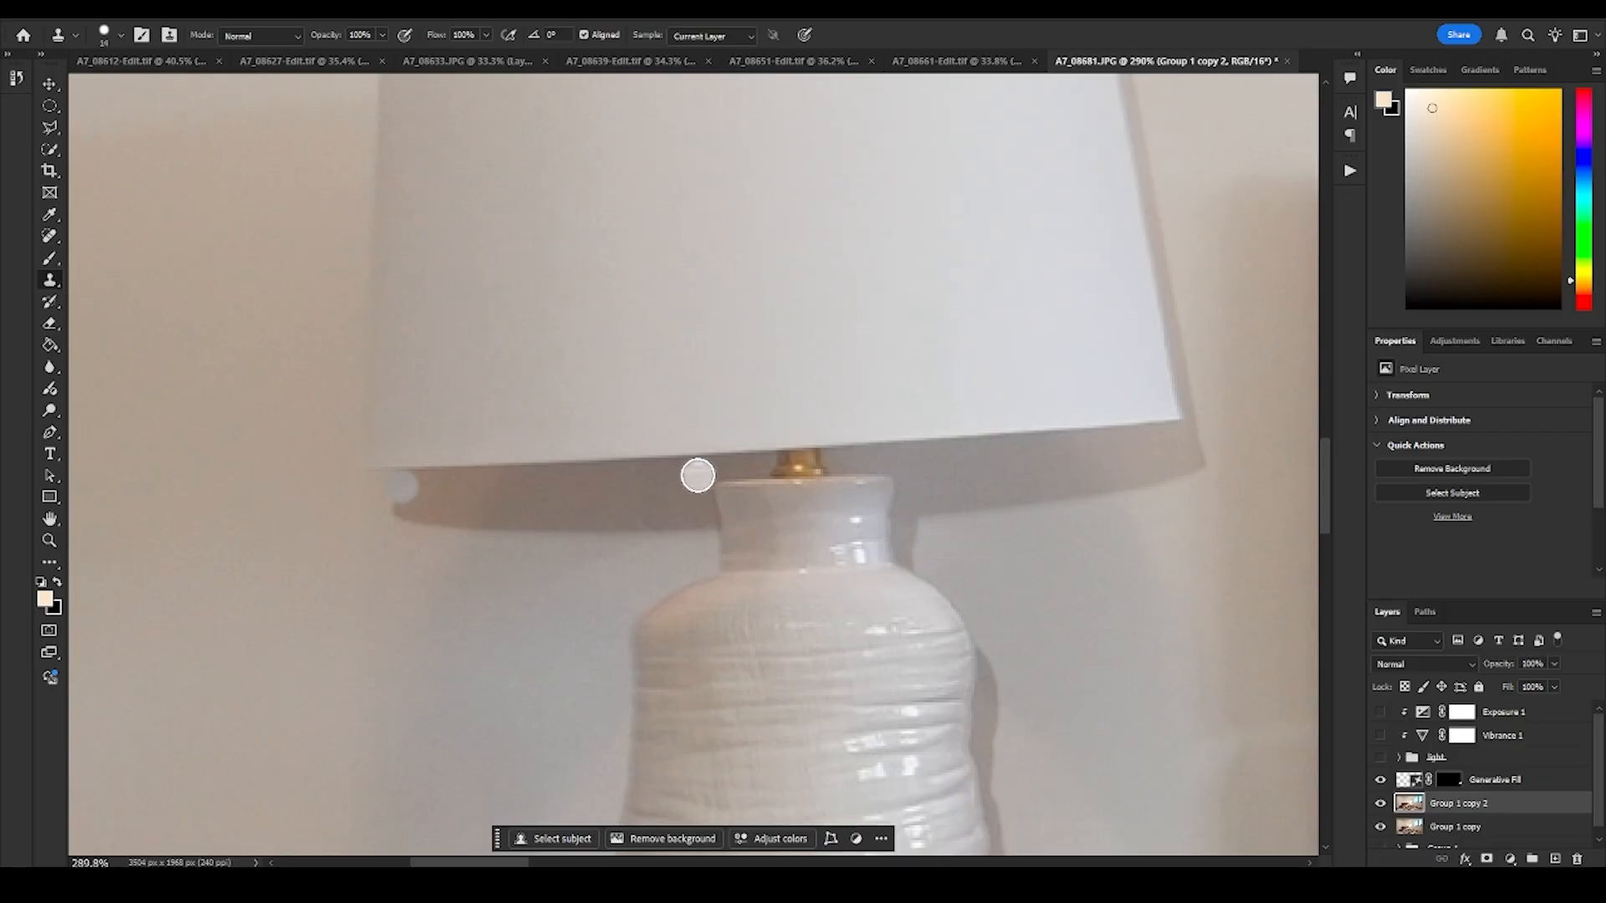
shift+click(696, 471)
alt+click(401, 564)
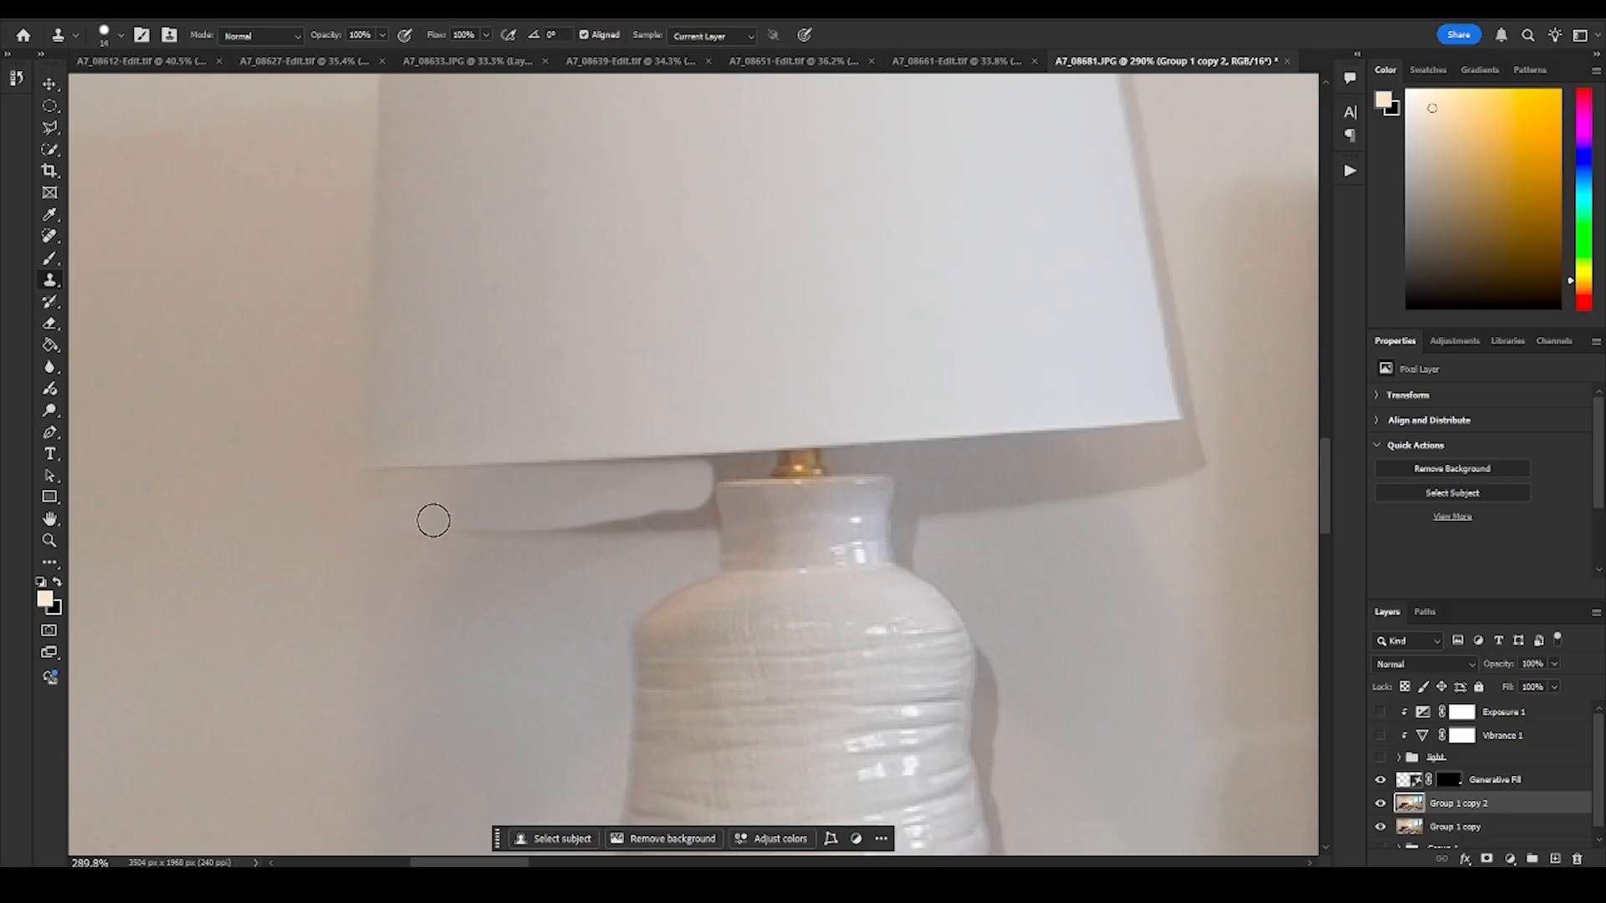
mouse_move(417, 517)
mouse_down()
mouse_move(441, 538)
mouse_move(401, 515)
mouse_move(663, 507)
mouse_up()
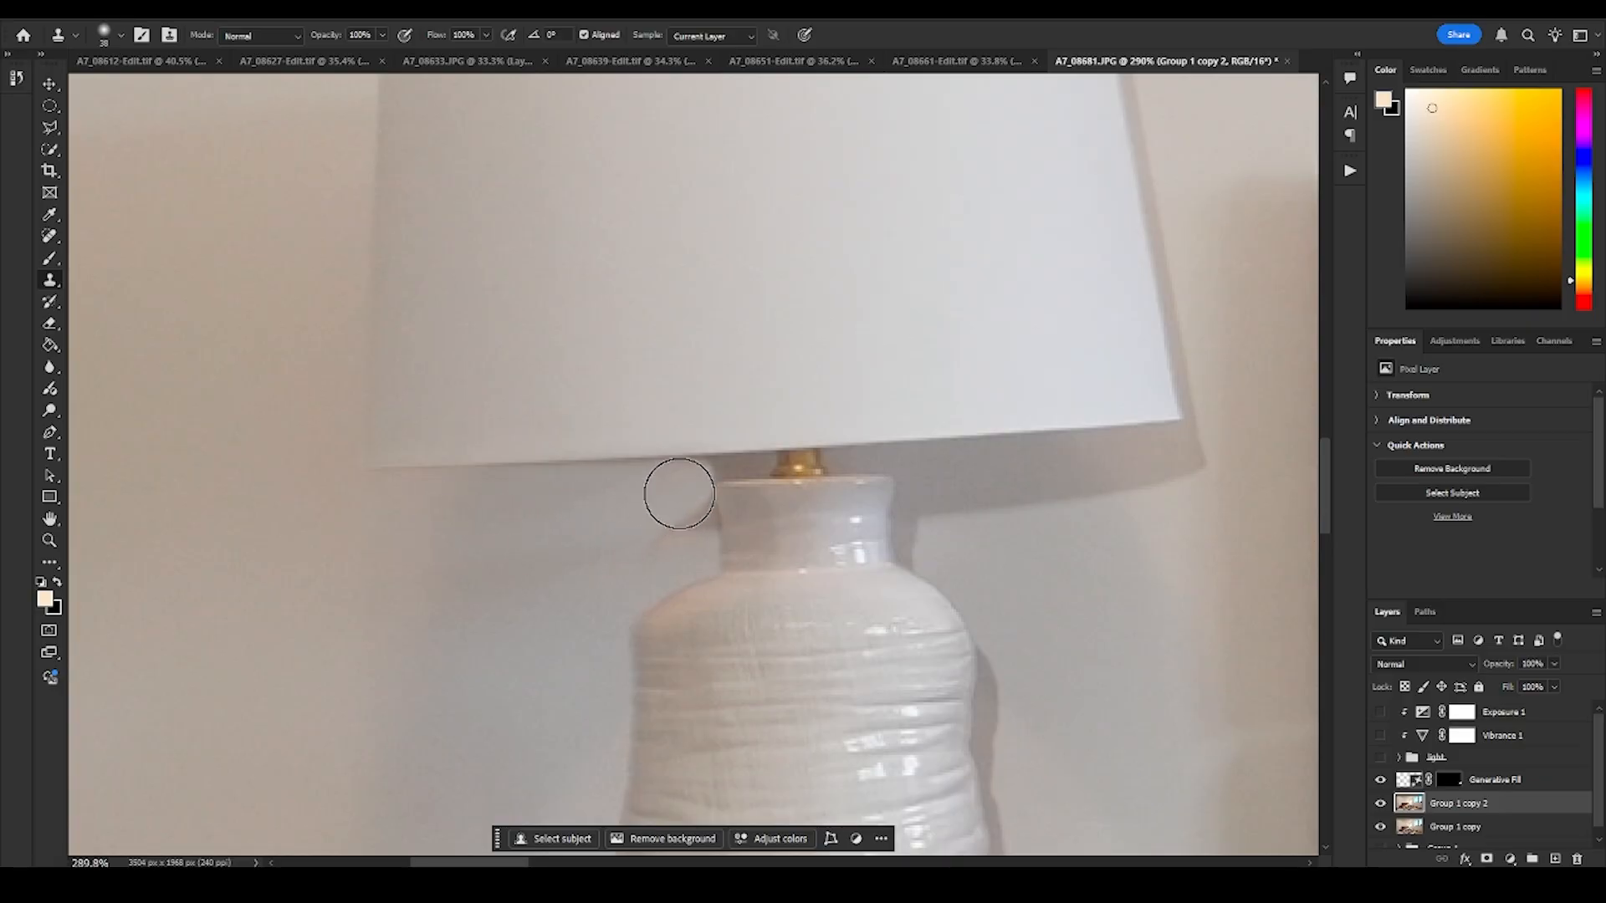
- Clone away the remaining shadow between the lampshade's lower edge and the left side of the lamp's neck using a small brush
key(ctrl+space)
drag(716, 443, 615, 571)
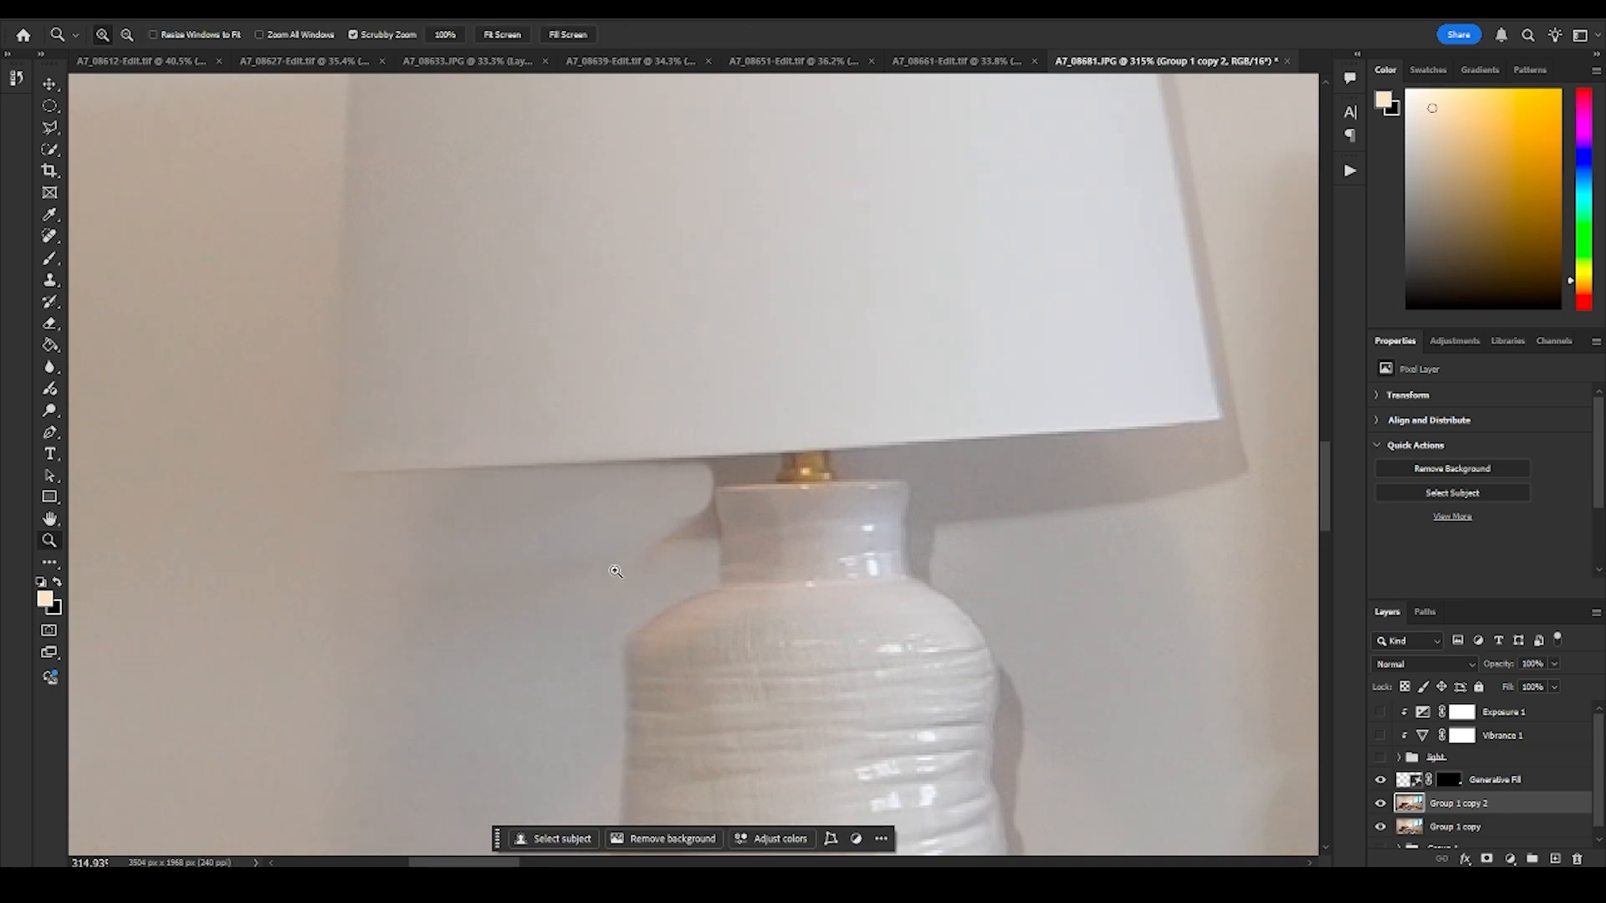
click(51, 285)
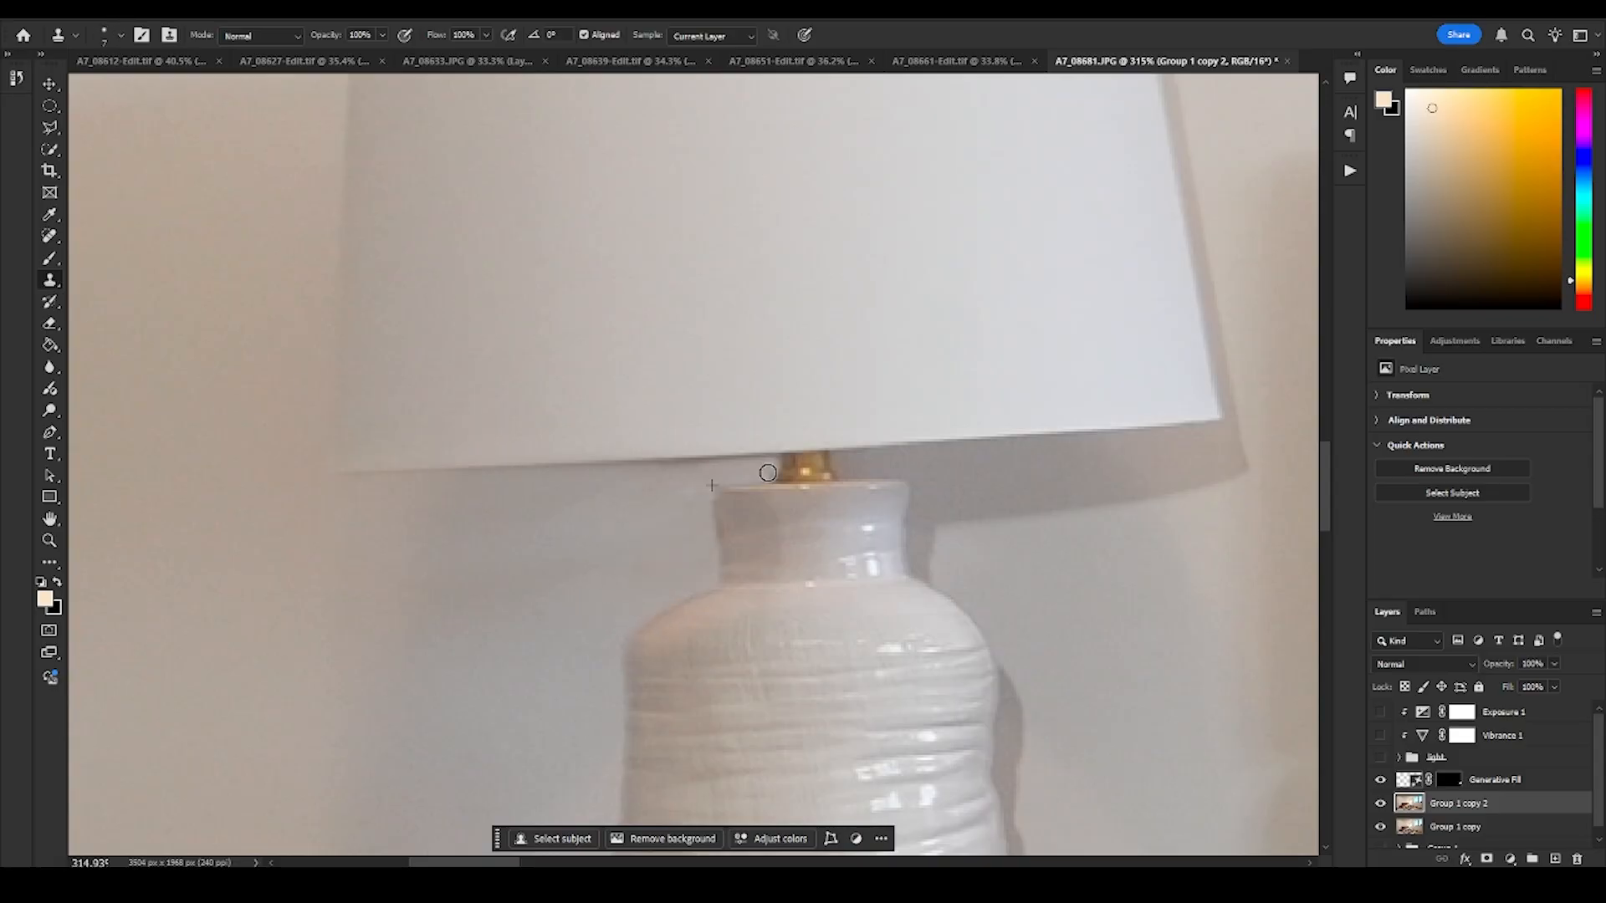
- Clone clean wall over the shadow beneath the right half of the near lampshade, beside the lamp's neck
key(z)
mouse_move(649, 491)
mouse_down()
mouse_move(585, 503)
mouse_move(749, 492)
mouse_move(669, 527)
mouse_move(728, 529)
mouse_move(673, 536)
mouse_move(781, 545)
mouse_move(790, 607)
mouse_move(795, 546)
mouse_move(767, 545)
mouse_up()
key(s)
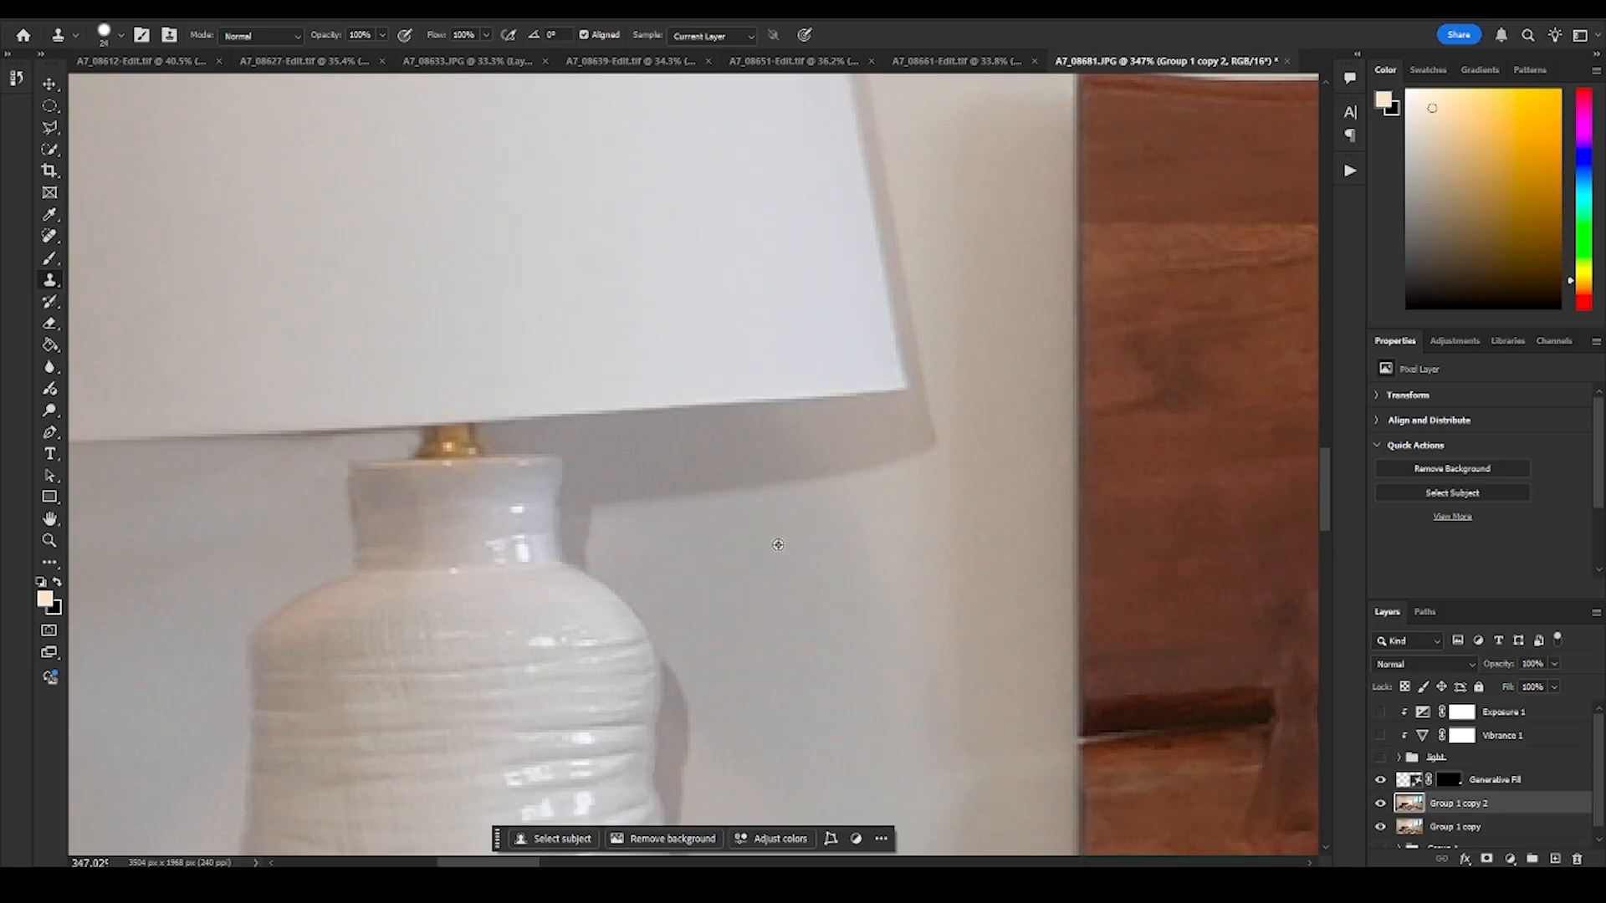
alt+click(778, 544)
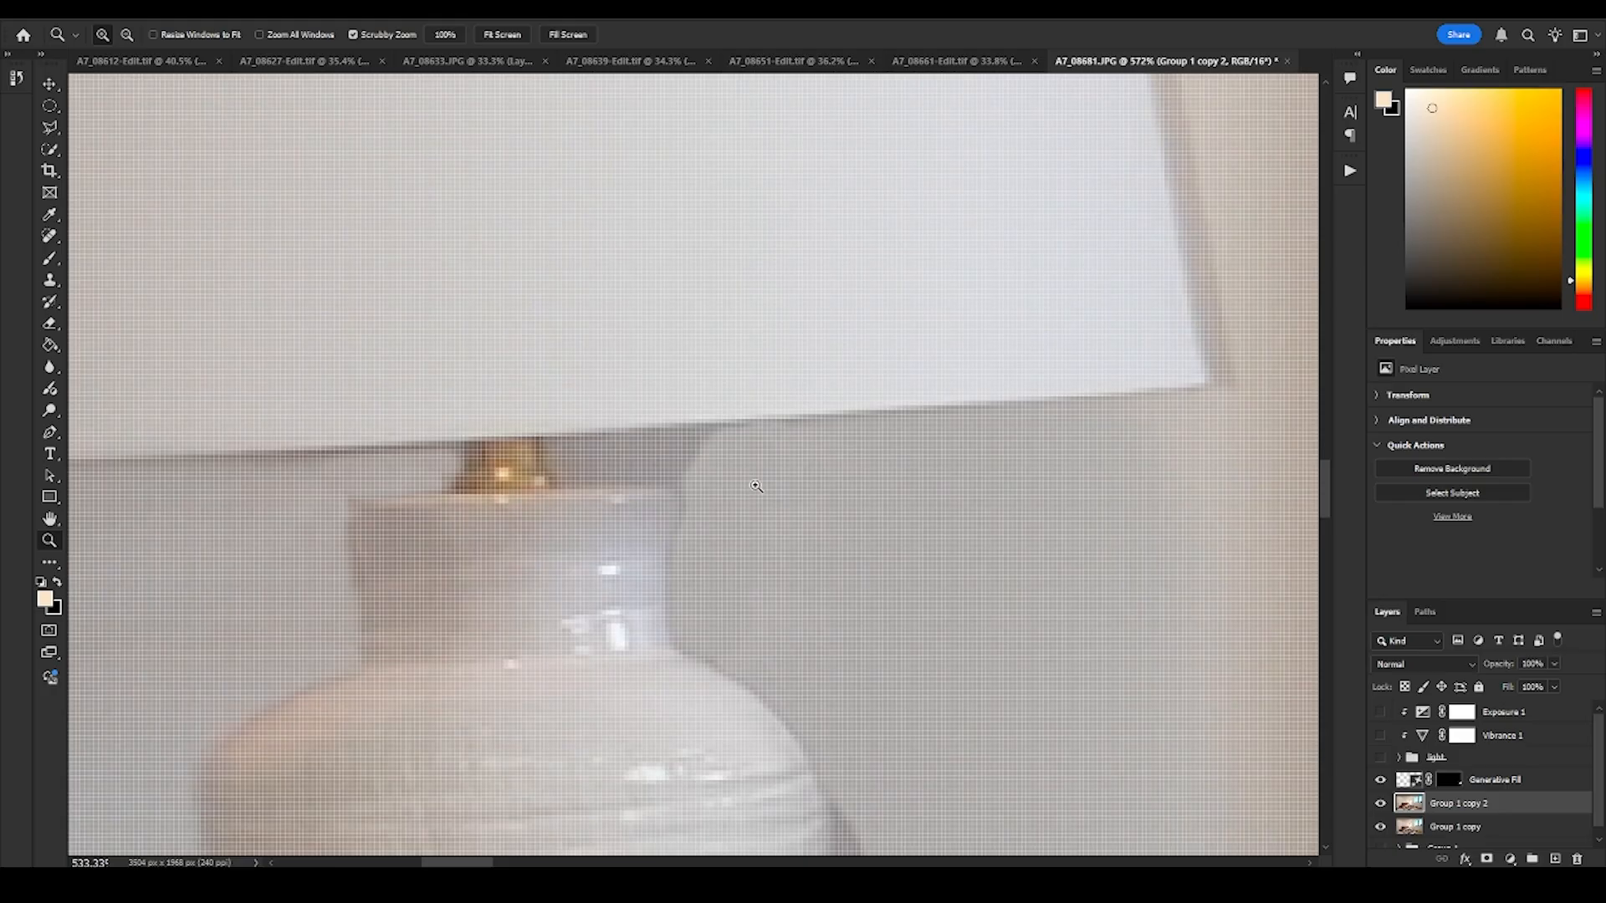
drag(756, 484, 649, 466)
key(s)
key(z)
- Show the light group and its Vibrance and Exposure adjustments again over the retouched bedroom
drag(780, 459, 664, 496)
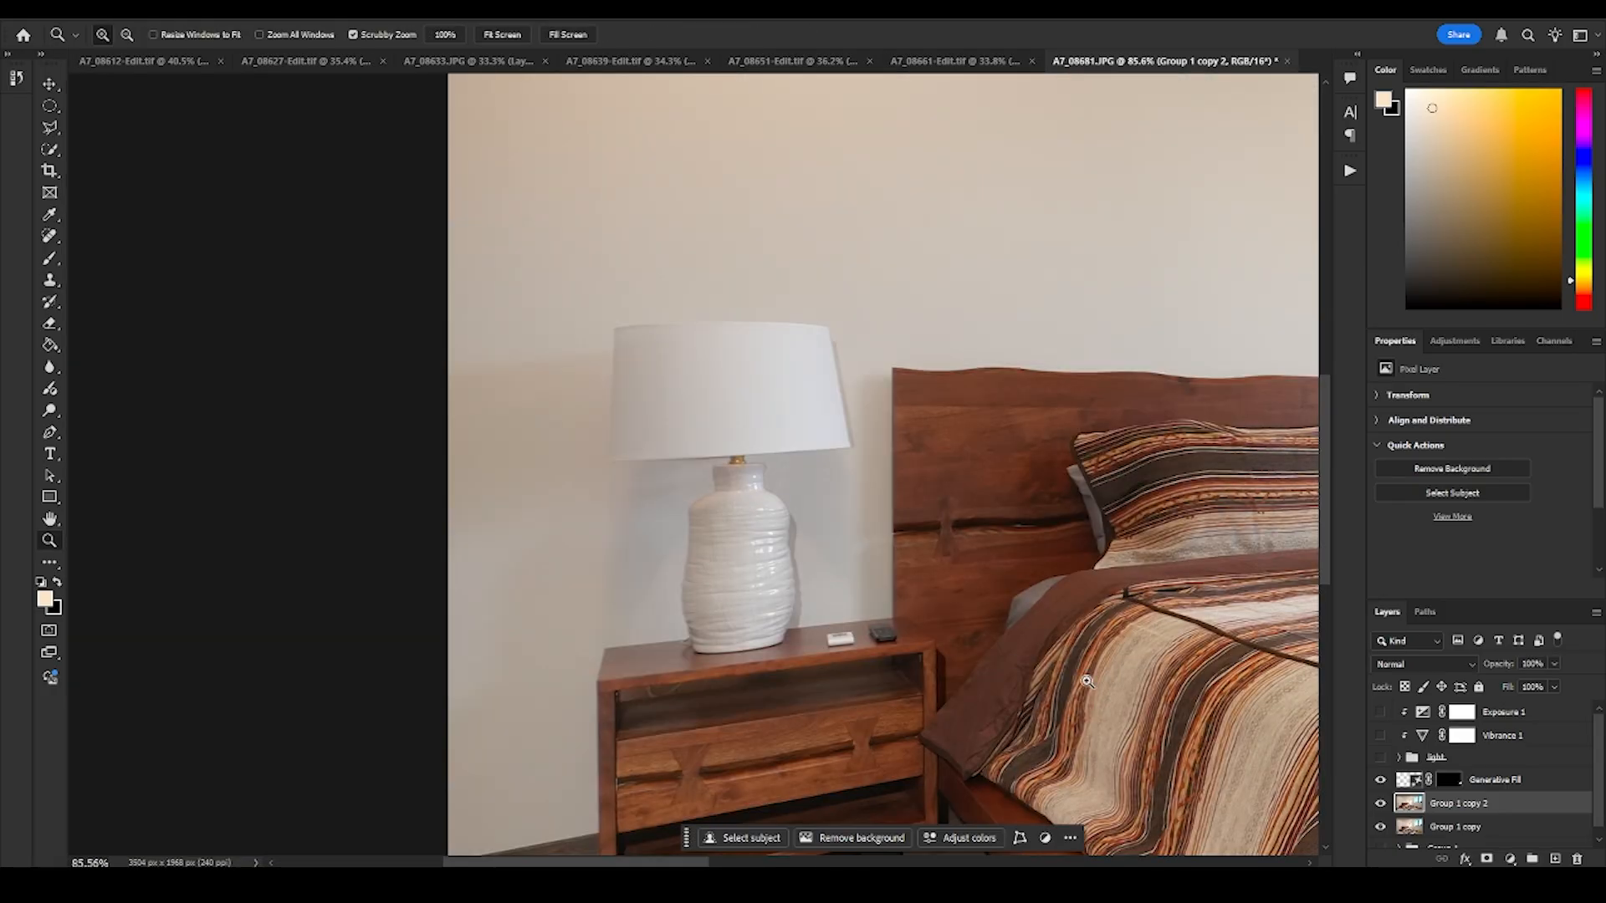
drag(992, 585, 883, 598)
drag(1381, 756, 1380, 715)
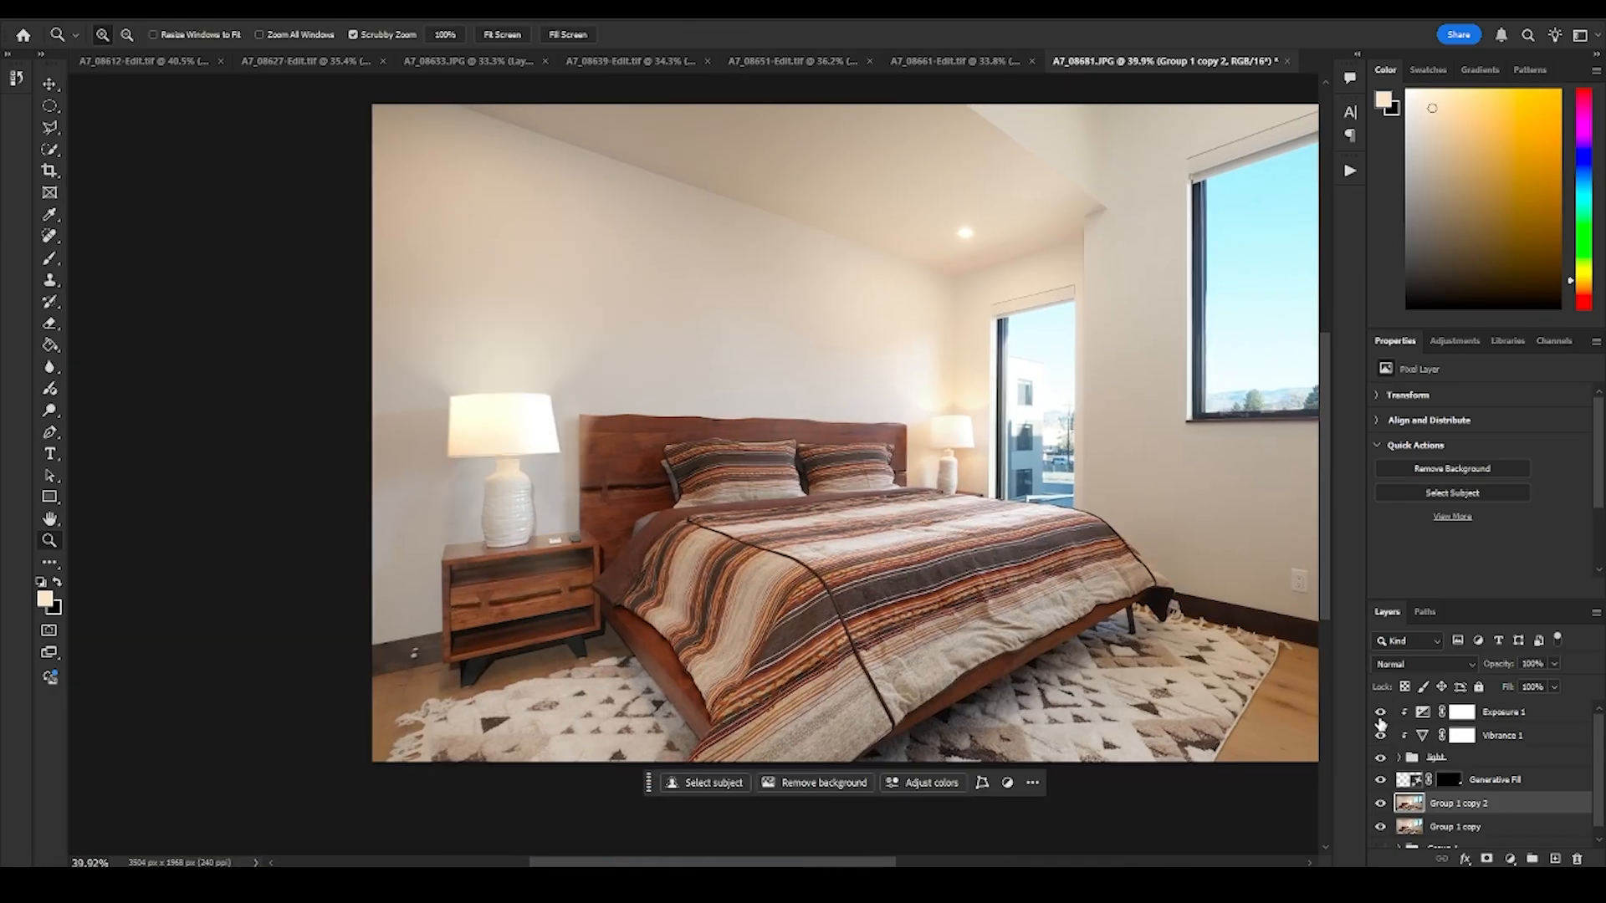
drag(678, 555, 721, 517)
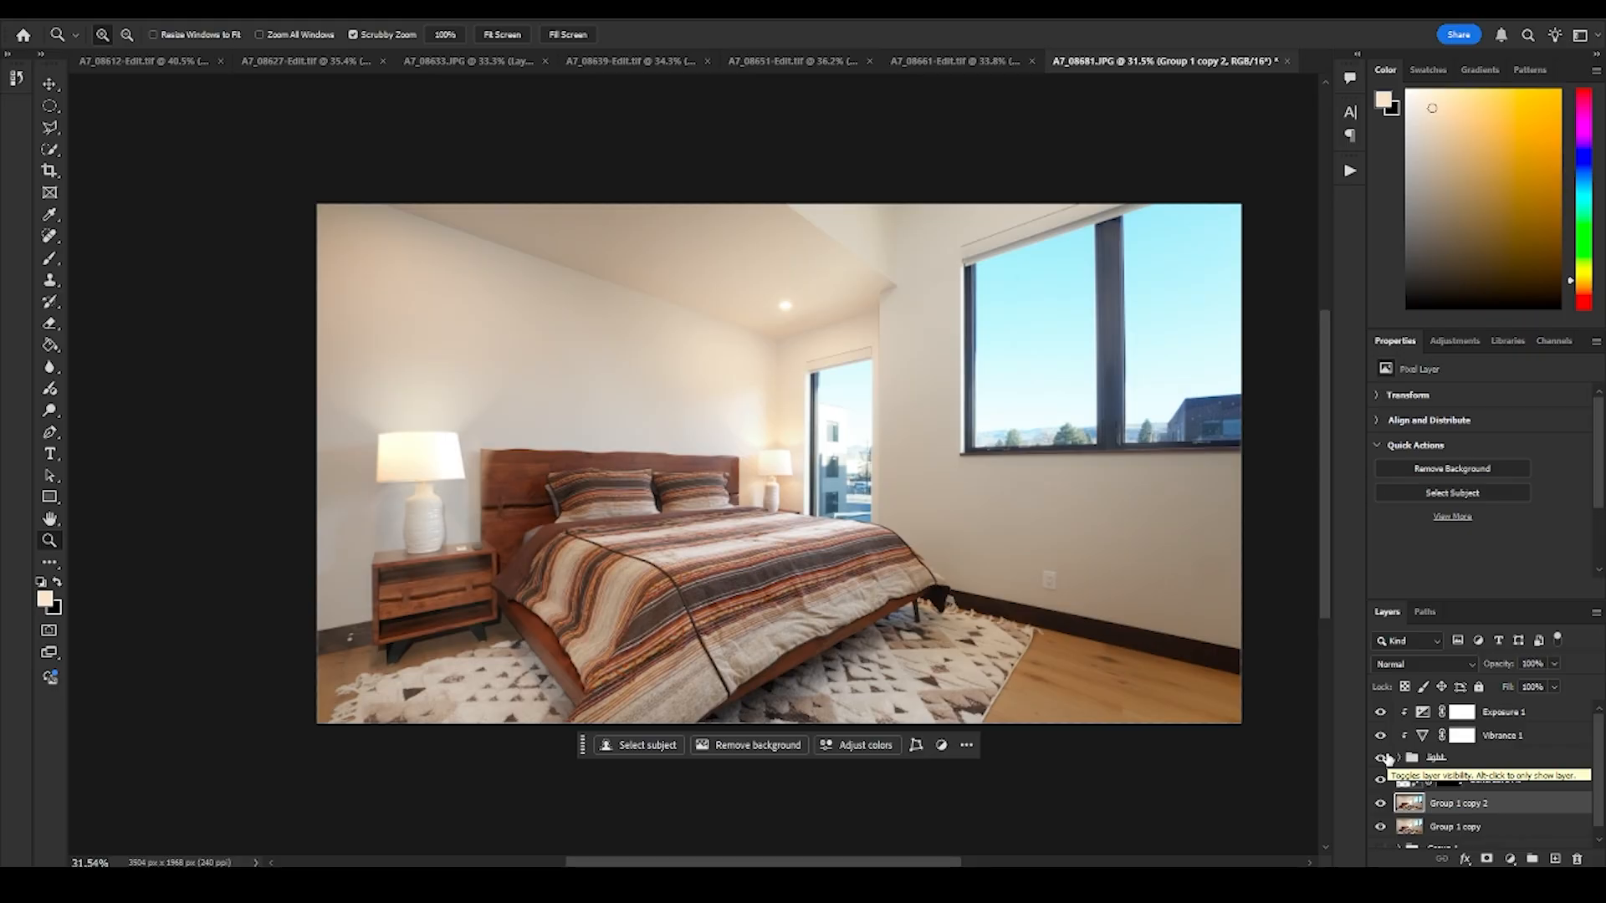
- Compare the whole bedroom with the light group and its adjustments off and on, including a closer look at the near lamp
click(1380, 757)
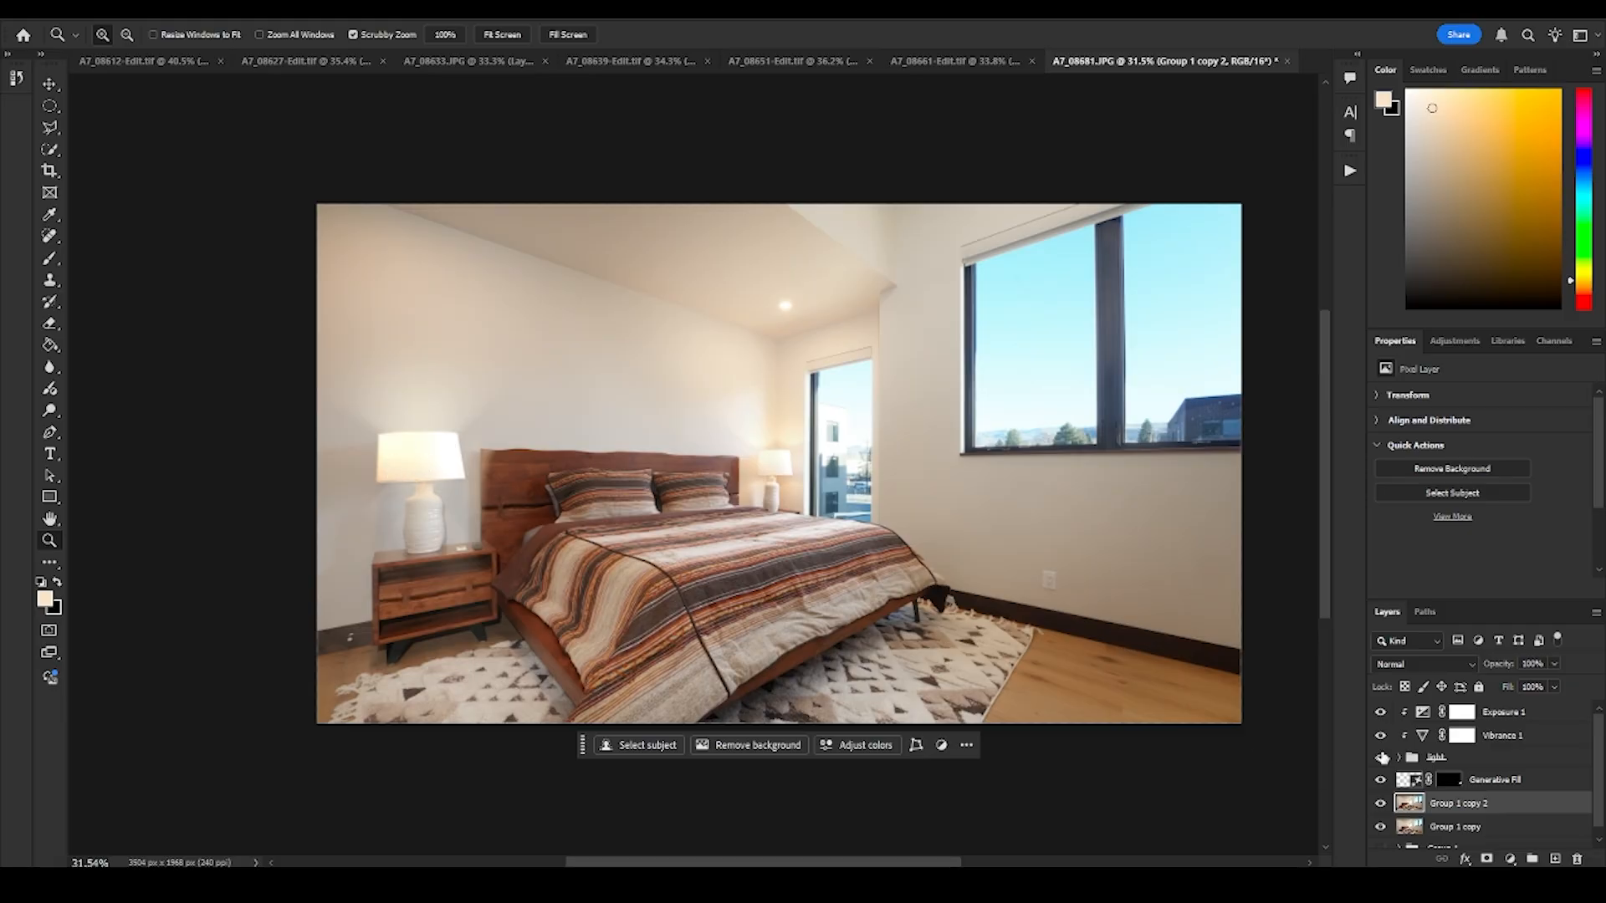
click(1381, 714)
click(1381, 758)
drag(433, 462, 456, 505)
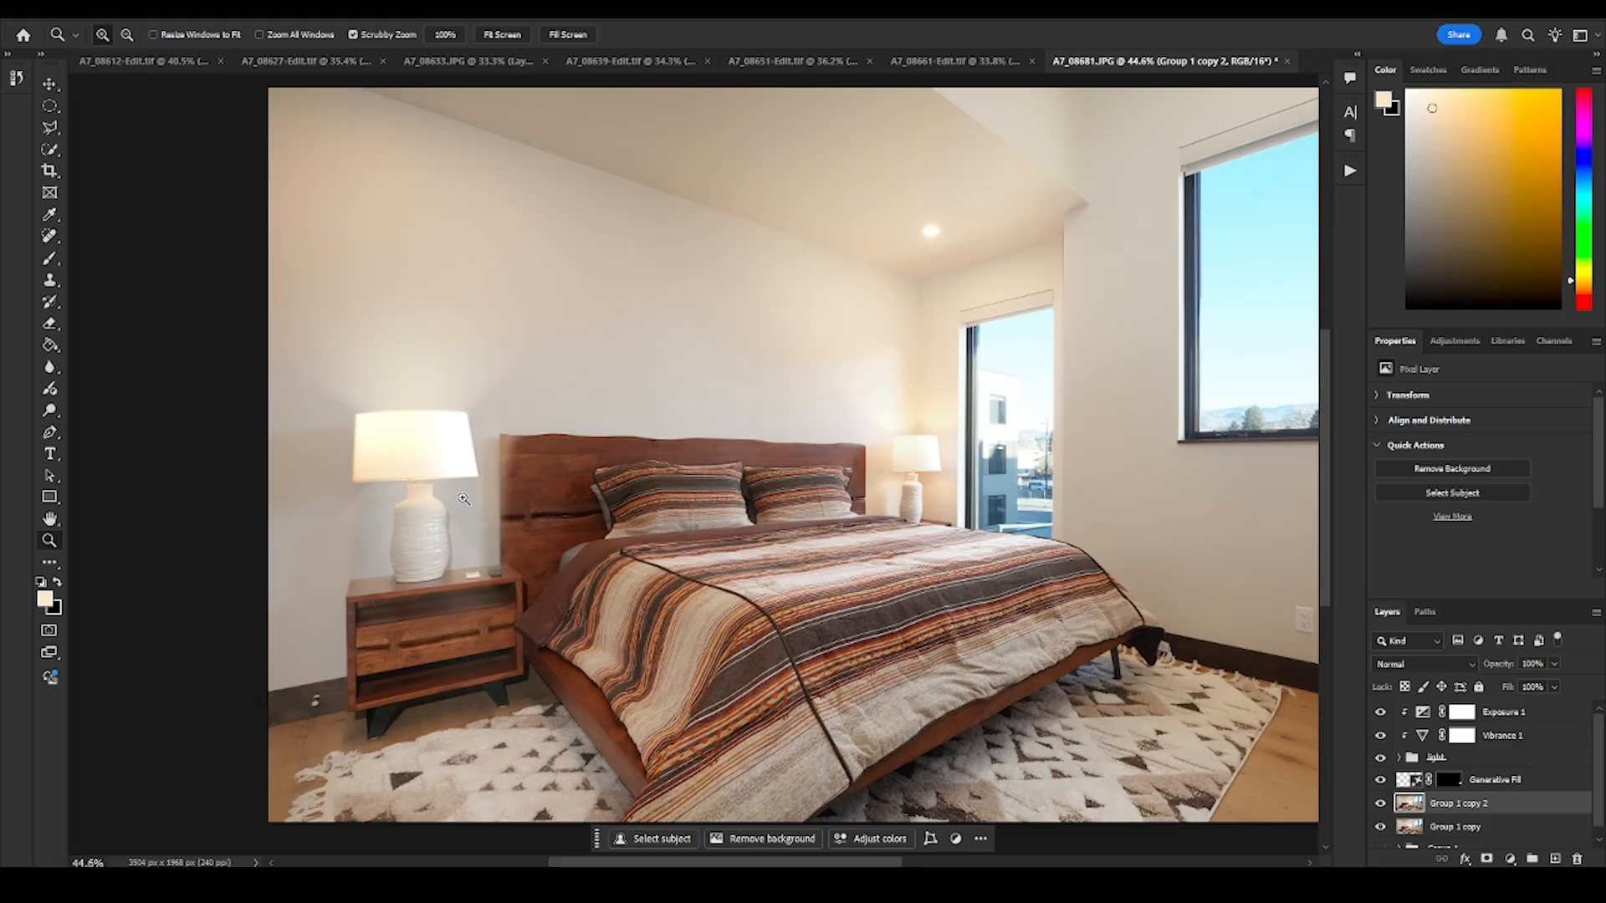
- Compare the bedroom with the light group, its adjustments and Generative Fill all hidden and shown, leaving them all visible
drag(1381, 714, 1383, 777)
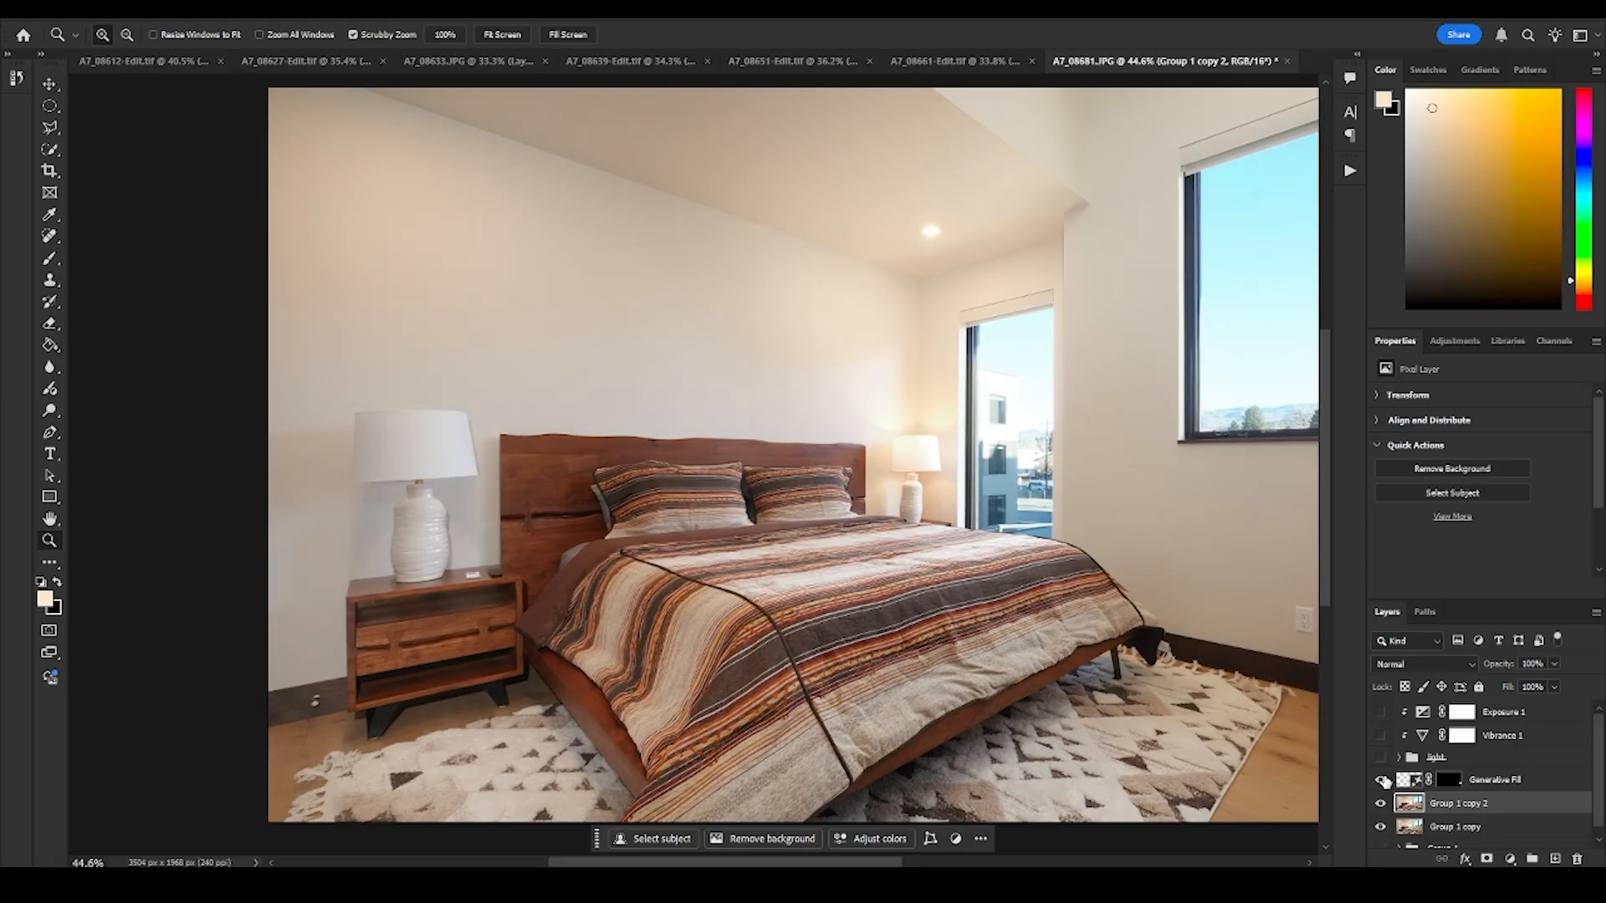
drag(831, 565, 796, 555)
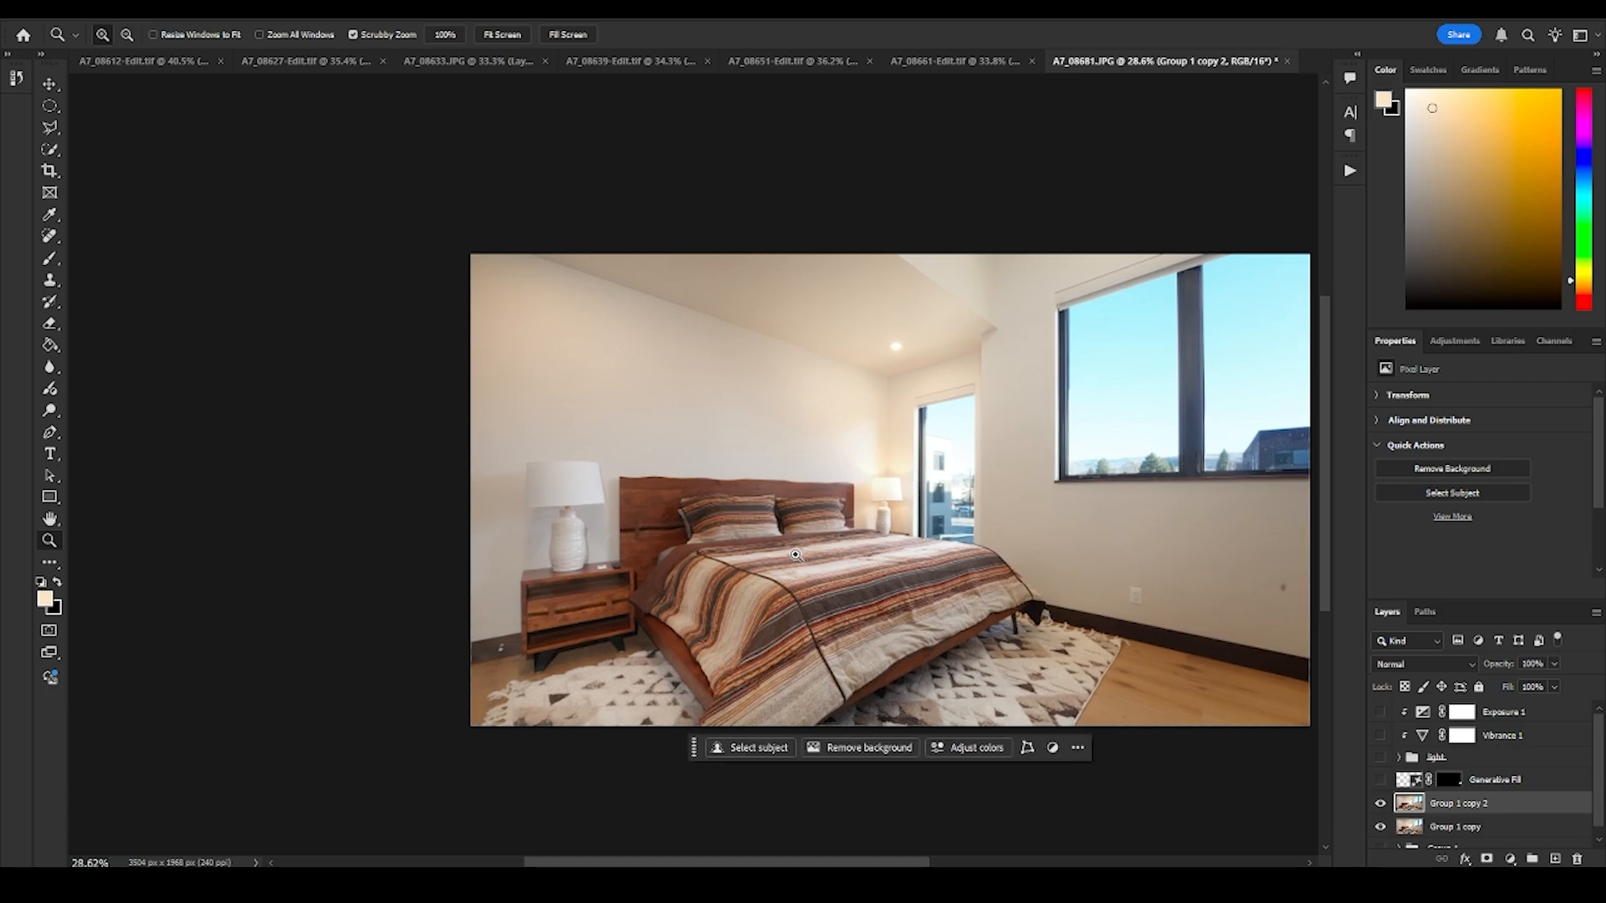
drag(1021, 523, 915, 542)
drag(916, 542, 930, 542)
click(1381, 783)
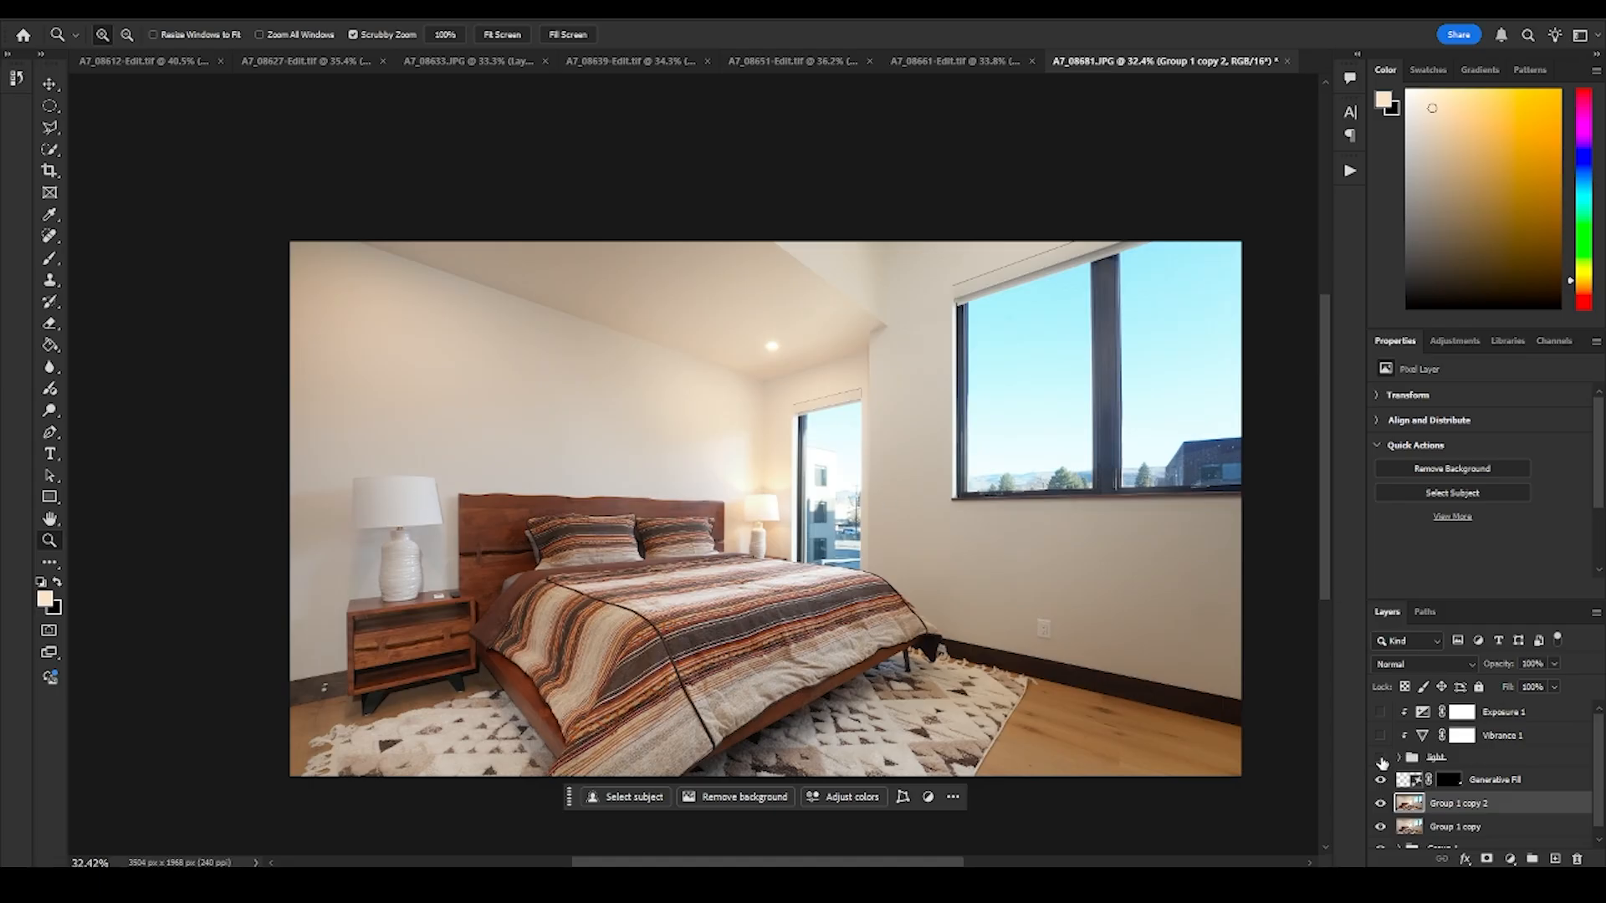
drag(1382, 759, 1381, 712)
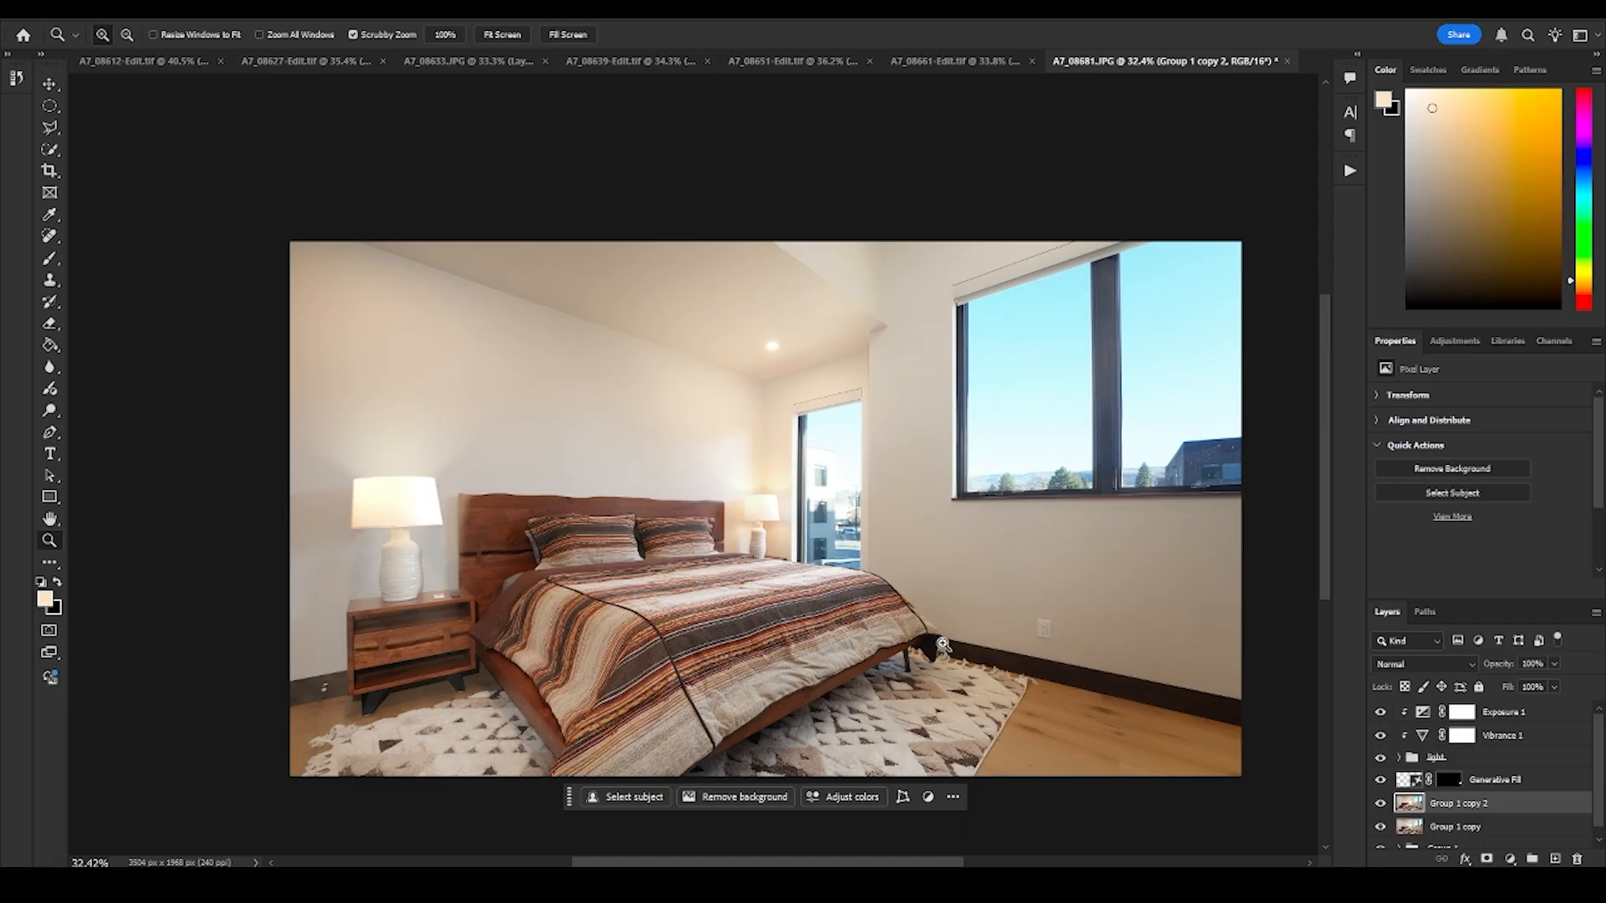
mouse_move(797, 533)
mouse_down()
mouse_move(755, 534)
mouse_move(782, 534)
mouse_up()
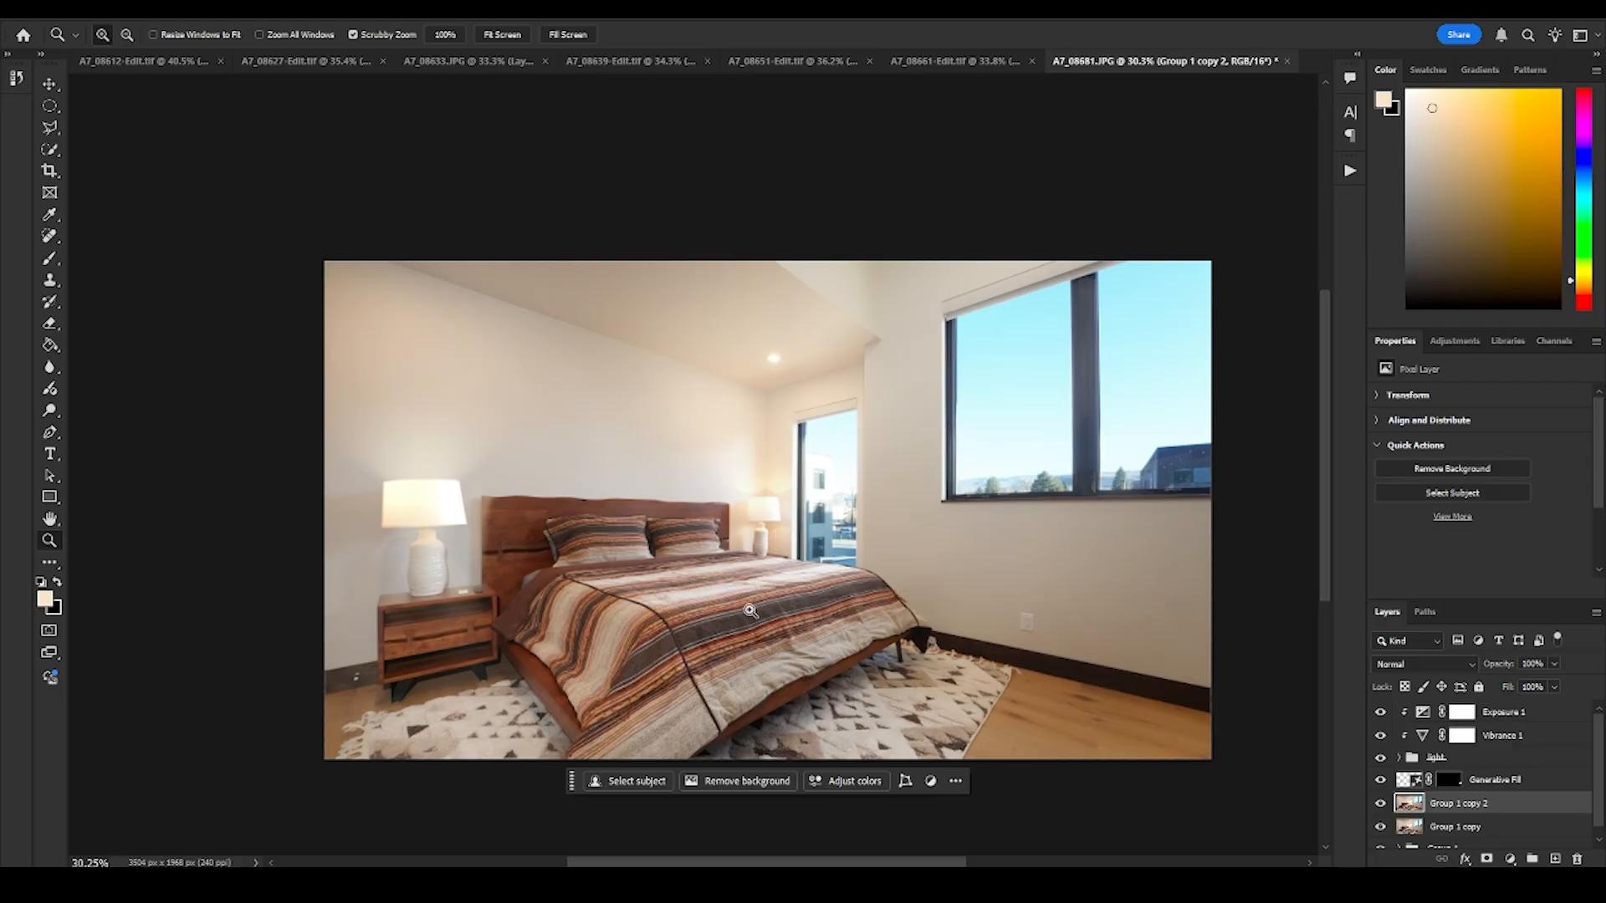